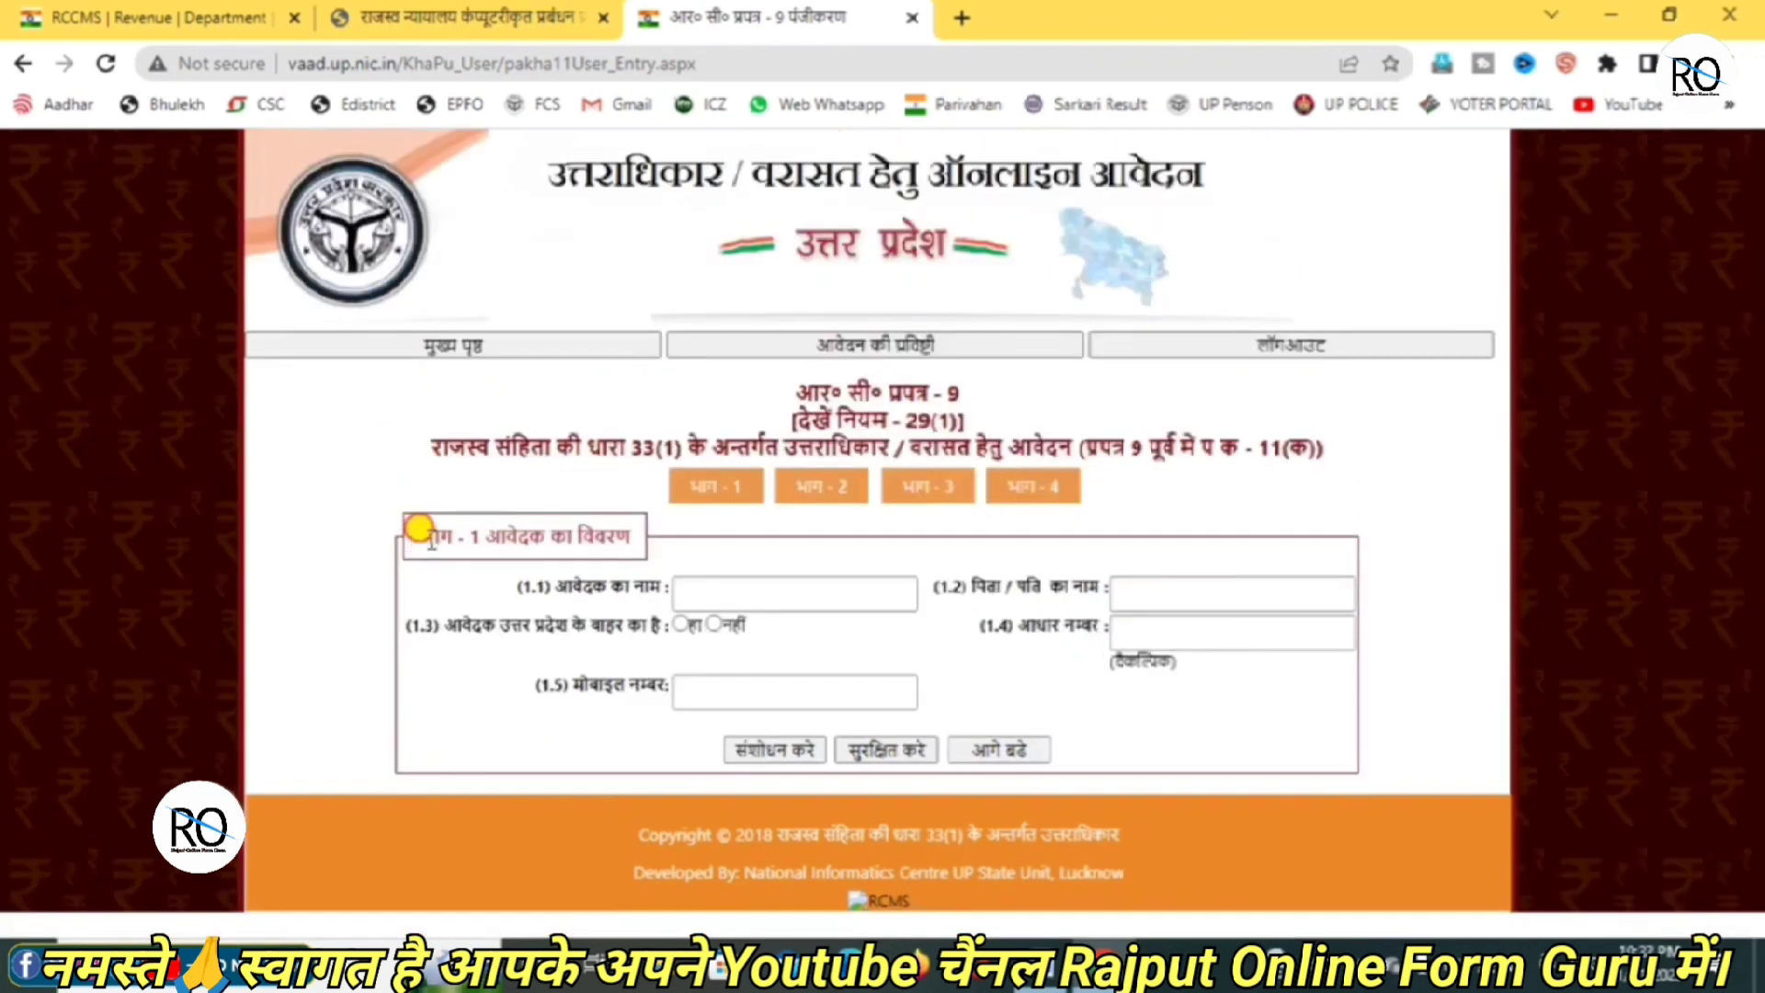
In Part 1 of the applicant details, answer नहीं to whether the applicant is from outside Uttar Pradesh
drag(415, 535, 638, 527)
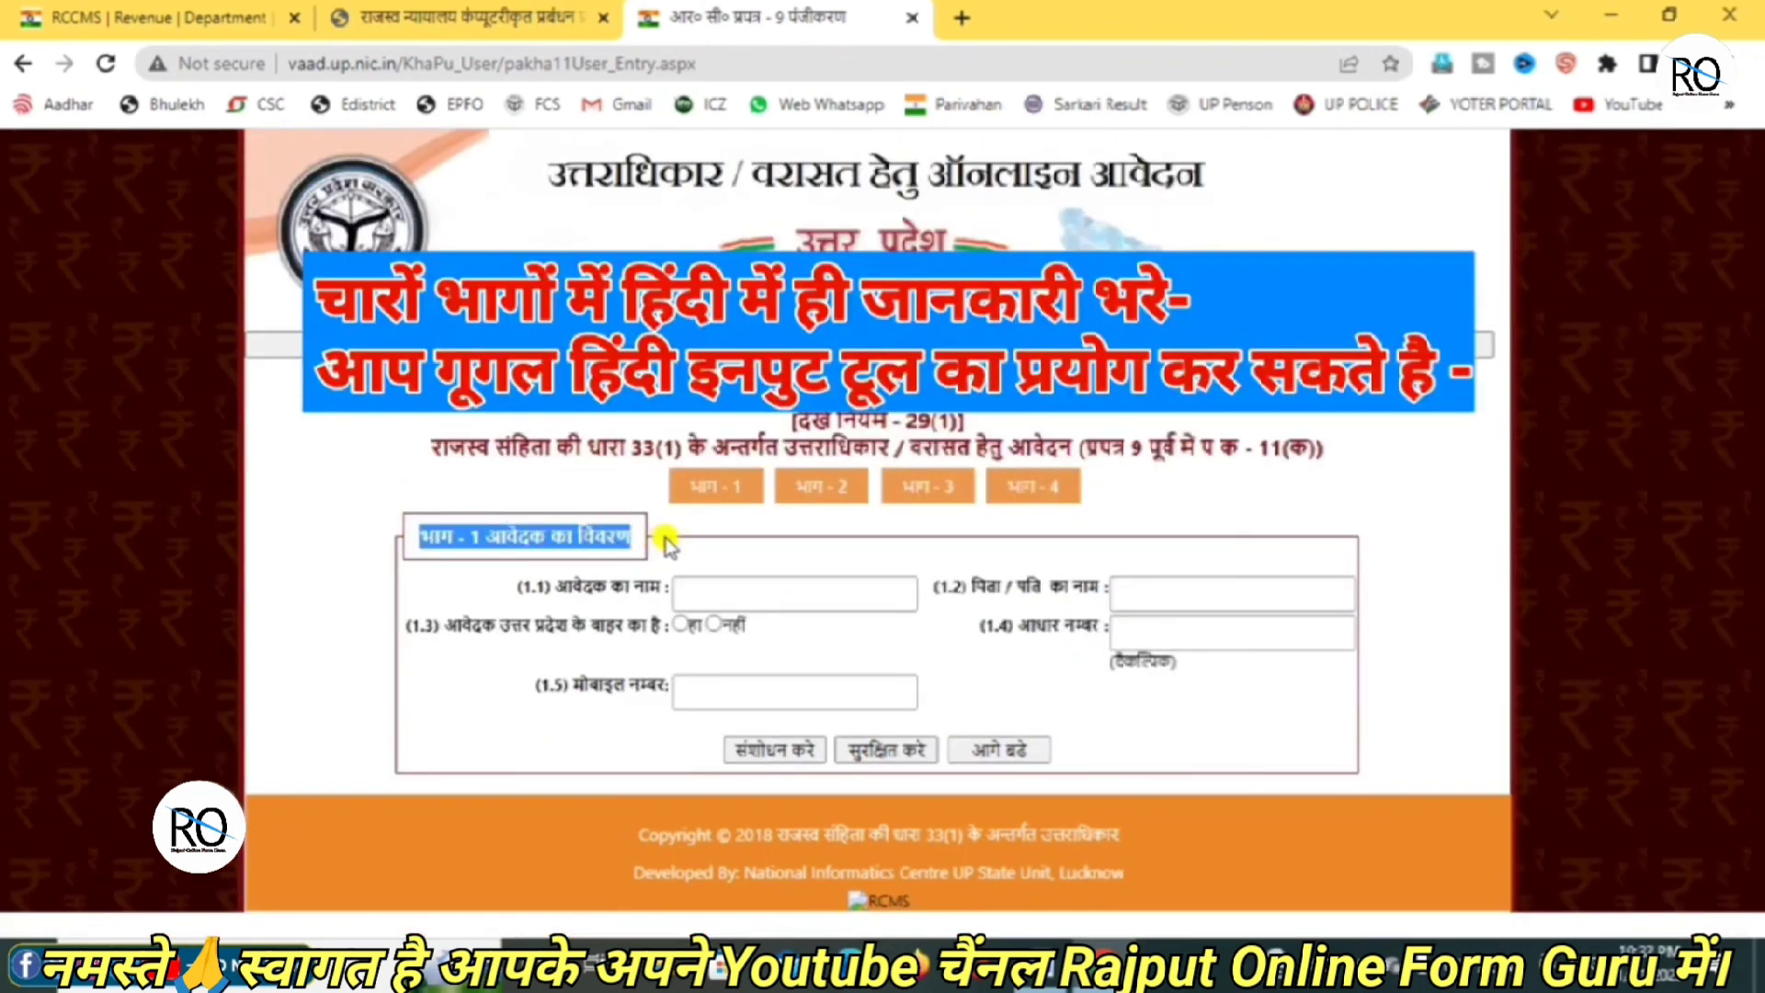
click(697, 544)
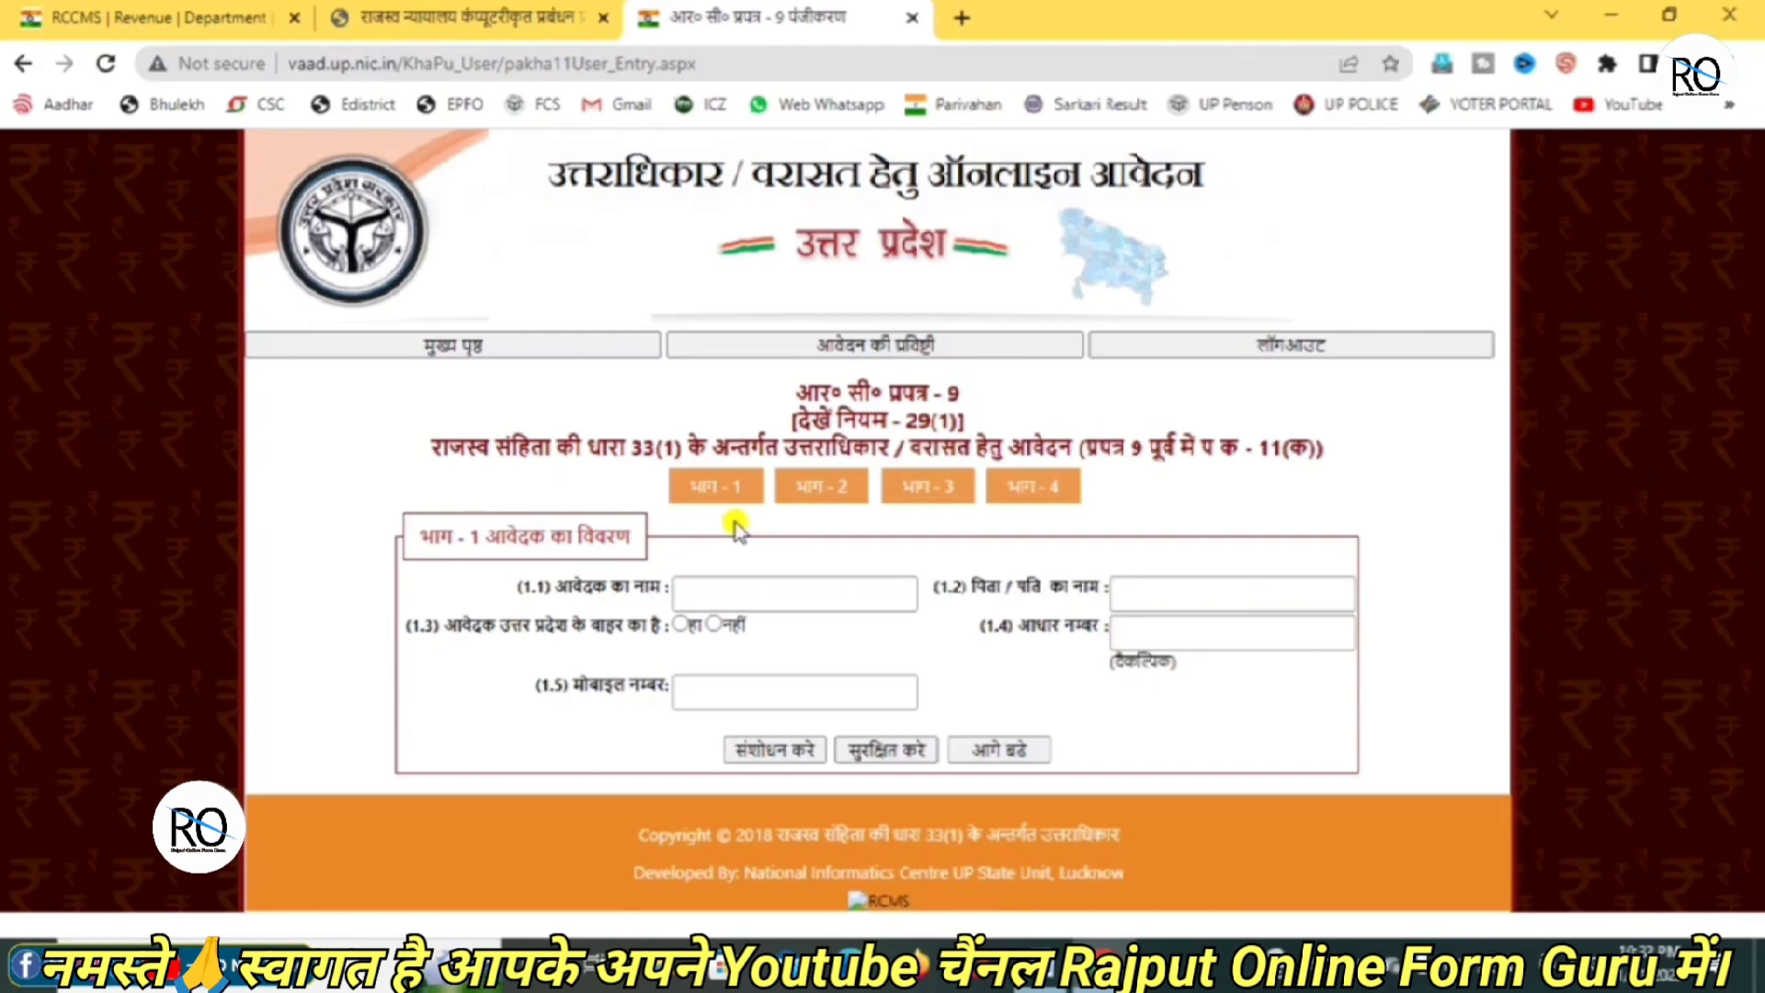
click(723, 581)
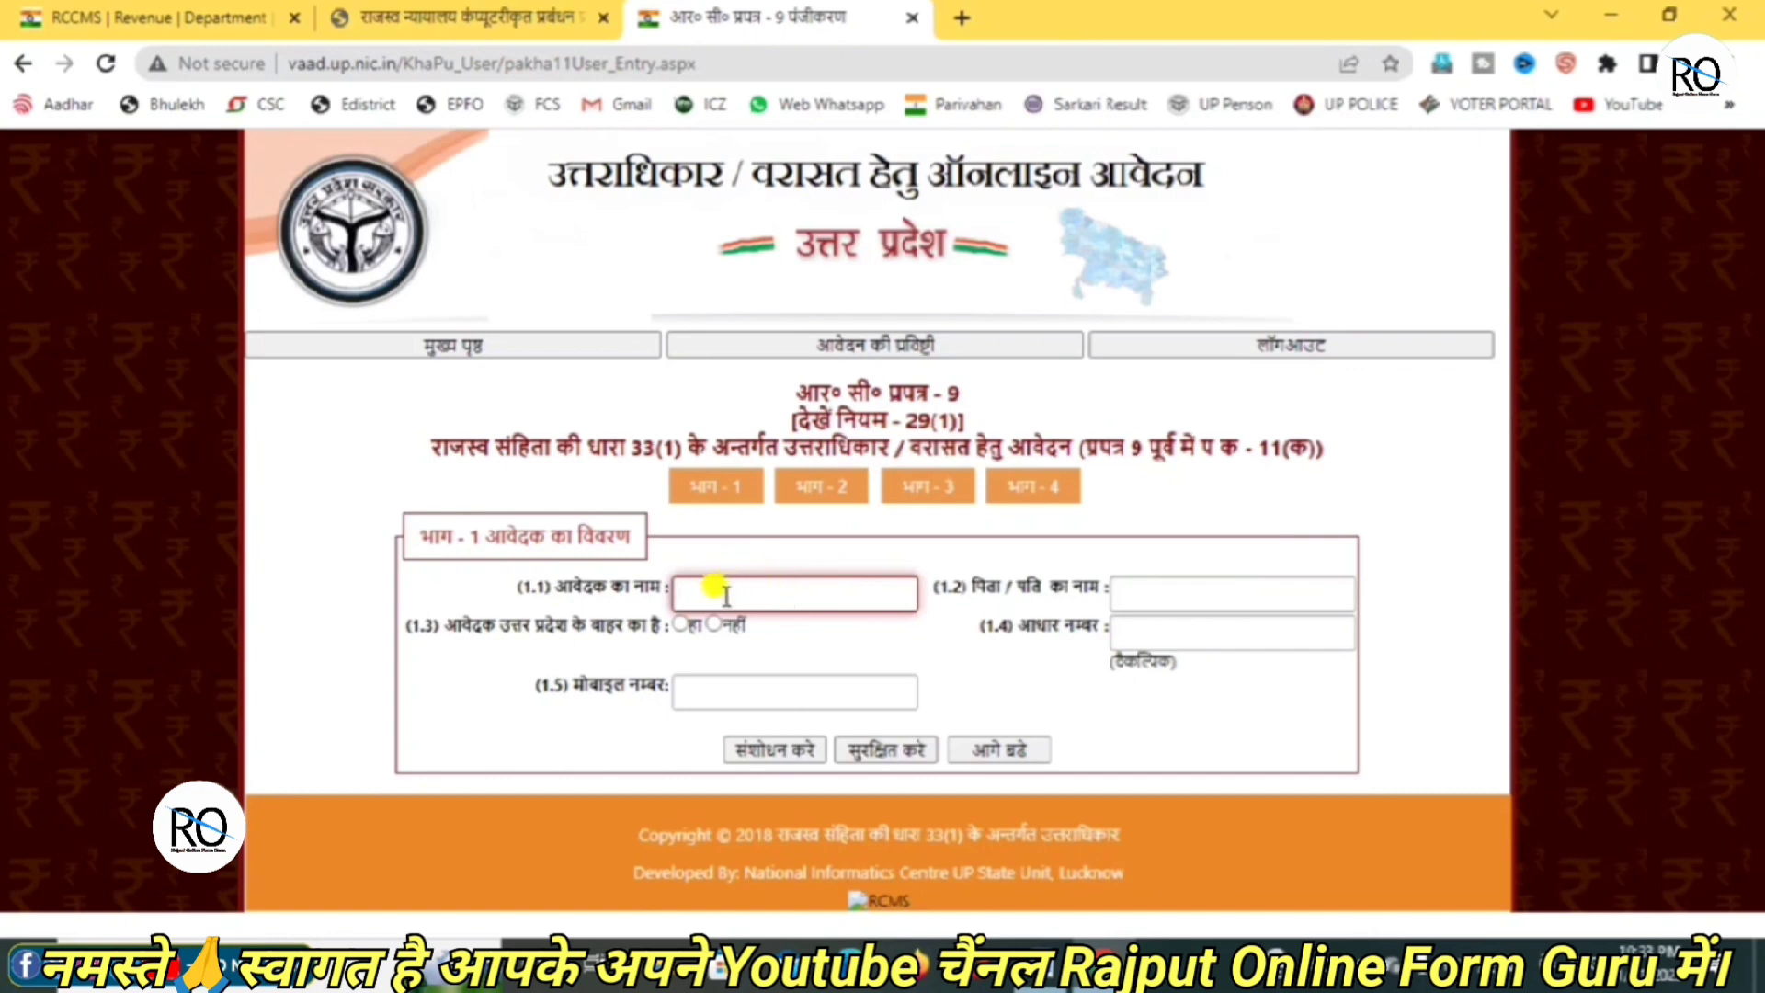
click(1169, 591)
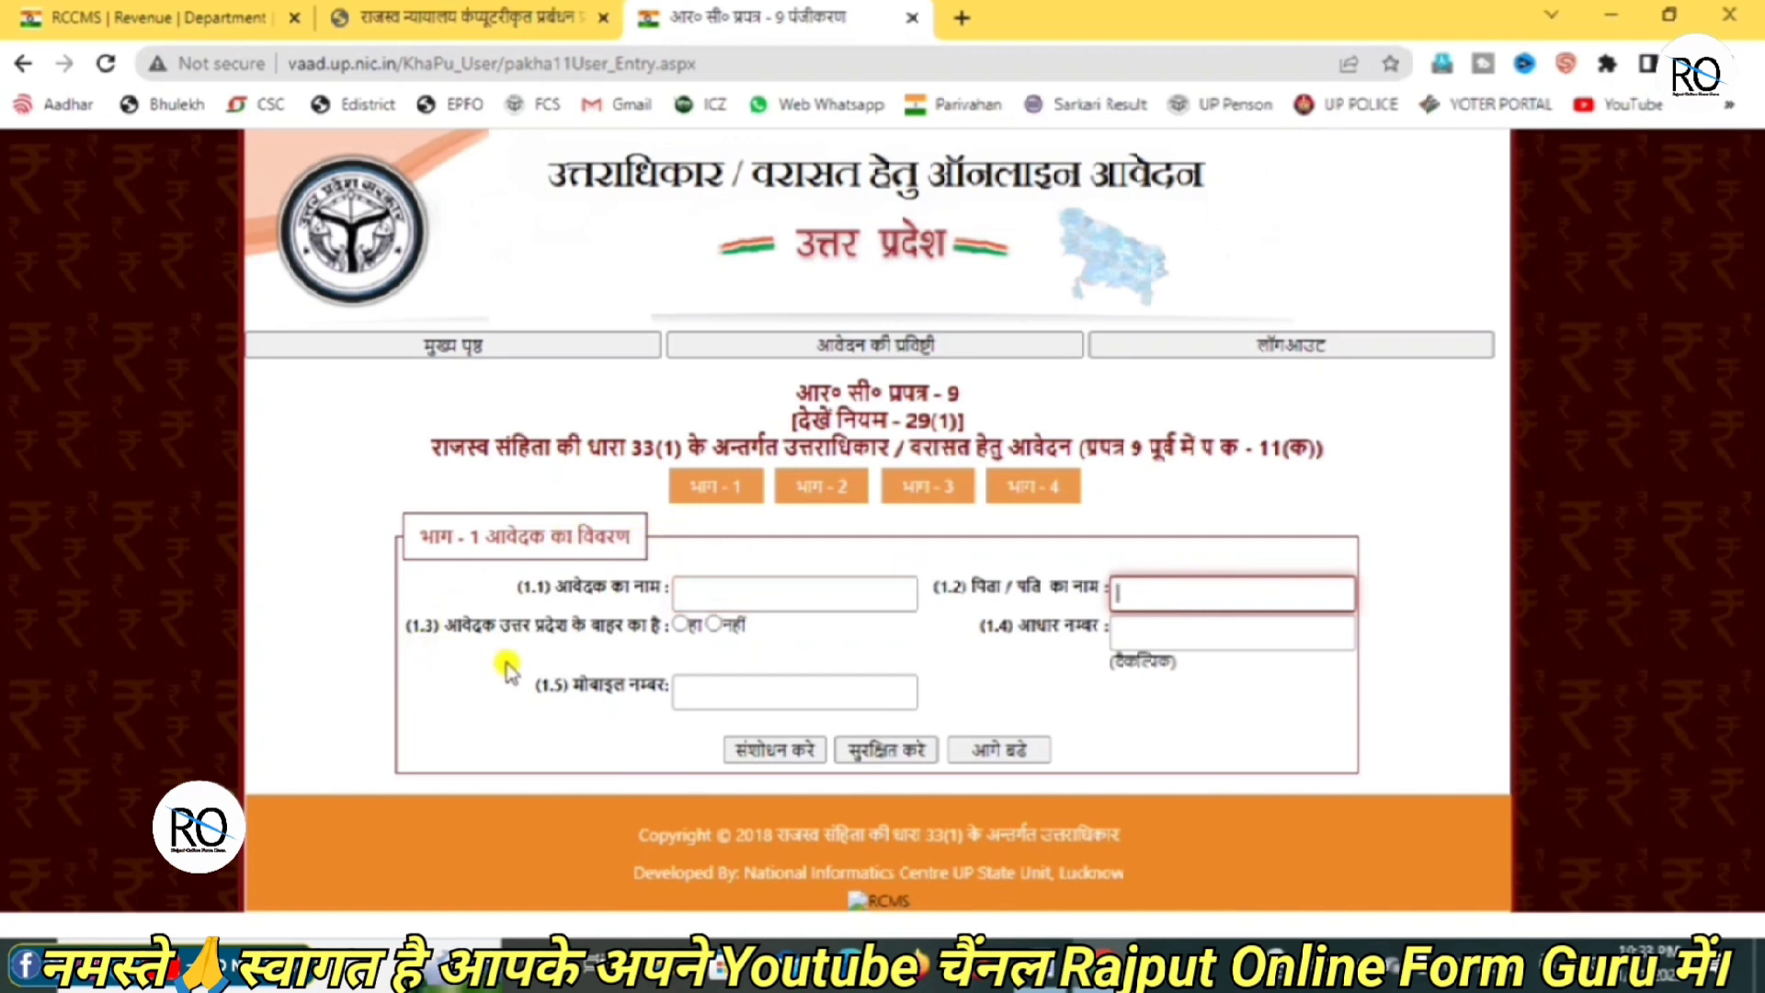
click(714, 625)
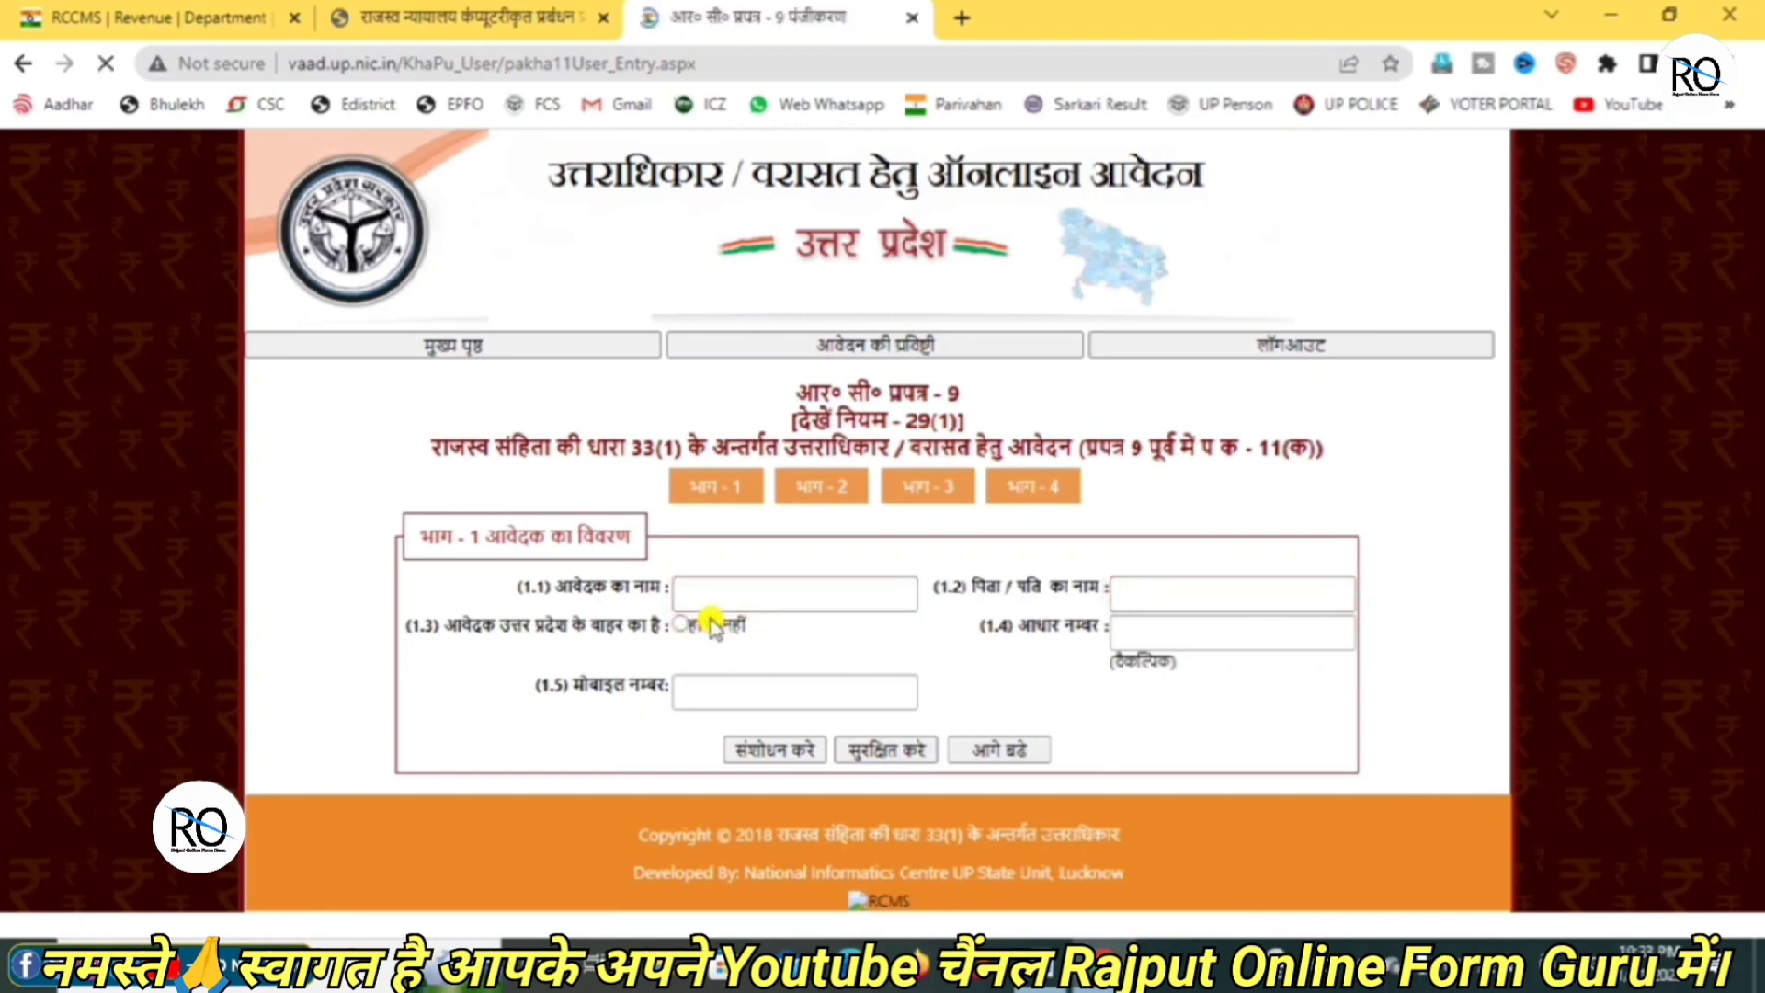
click(1130, 632)
scroll(1135, 625, down, 1)
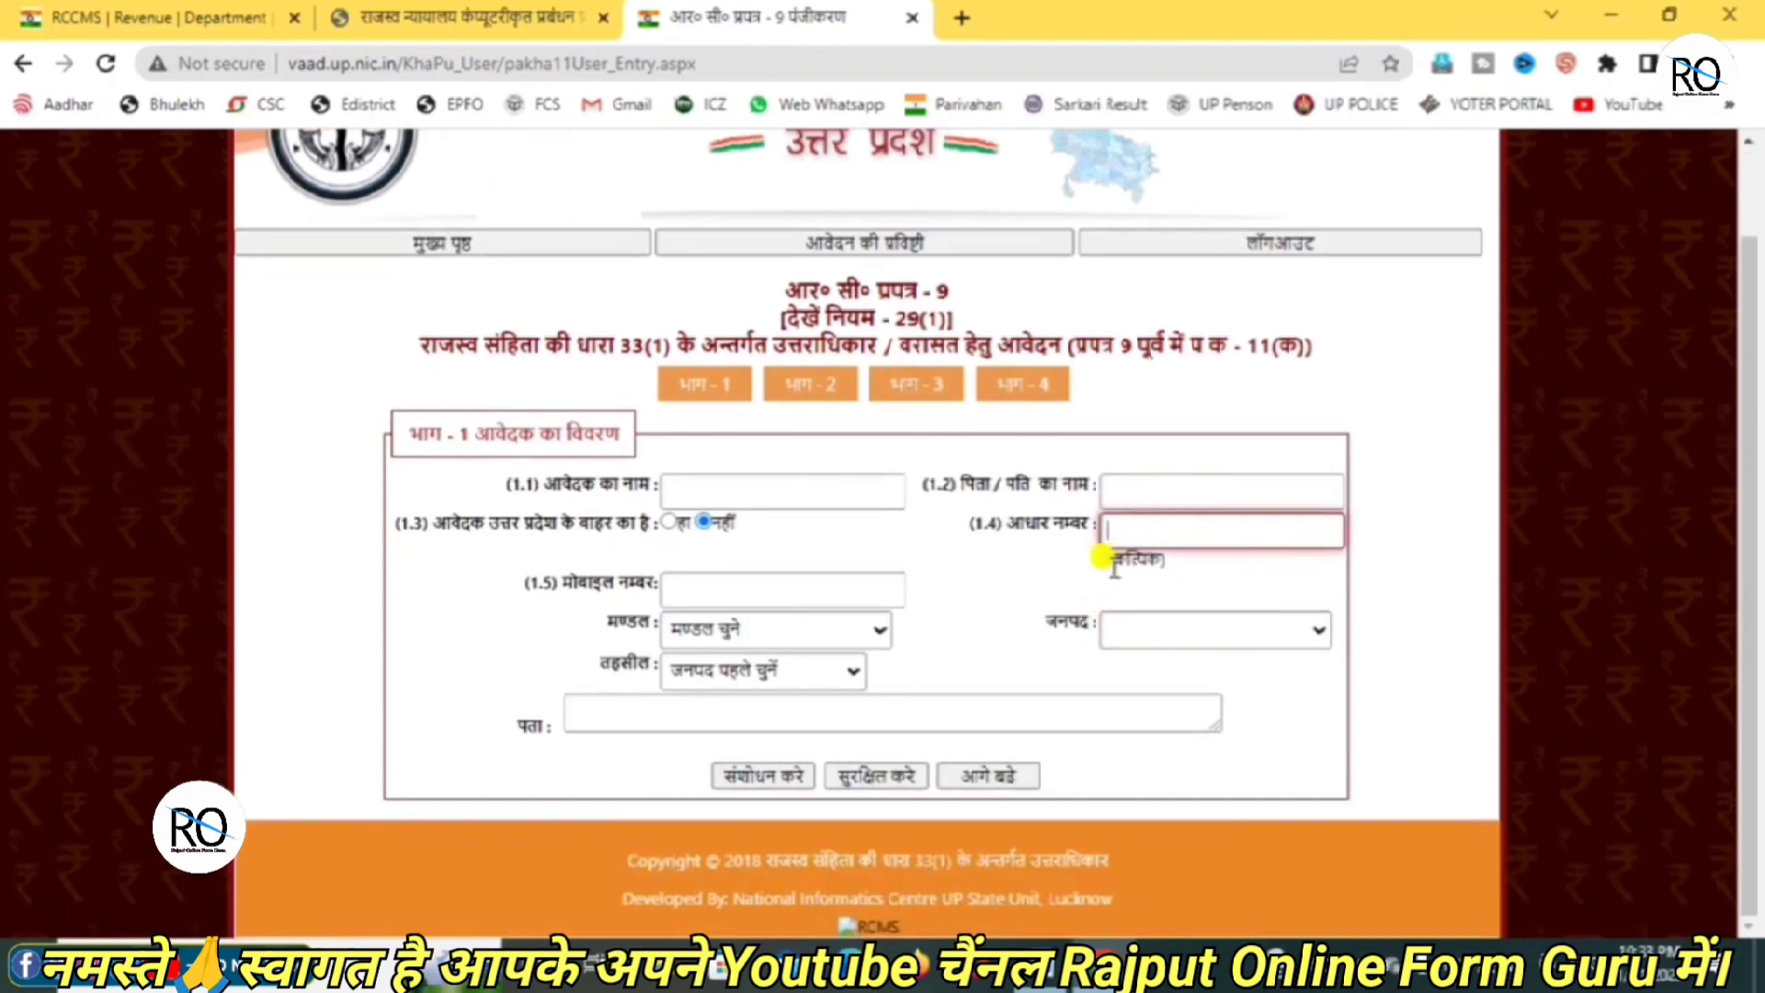
drag(1094, 557, 1166, 570)
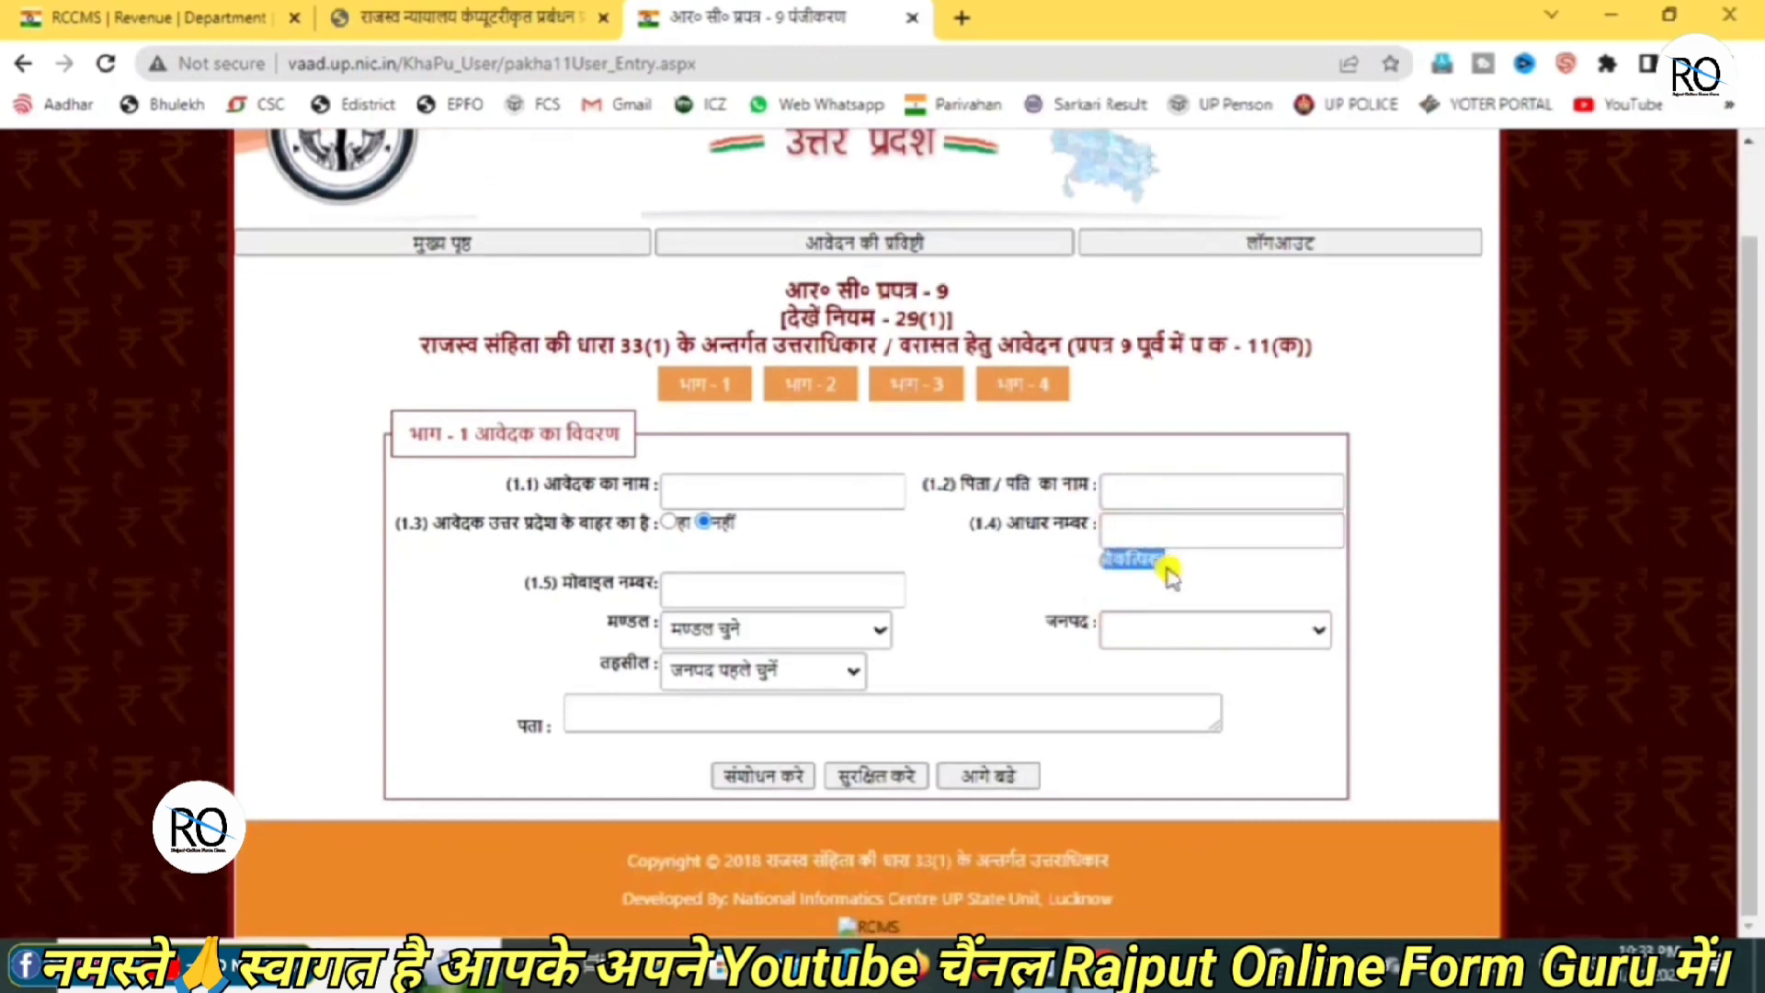
click(676, 586)
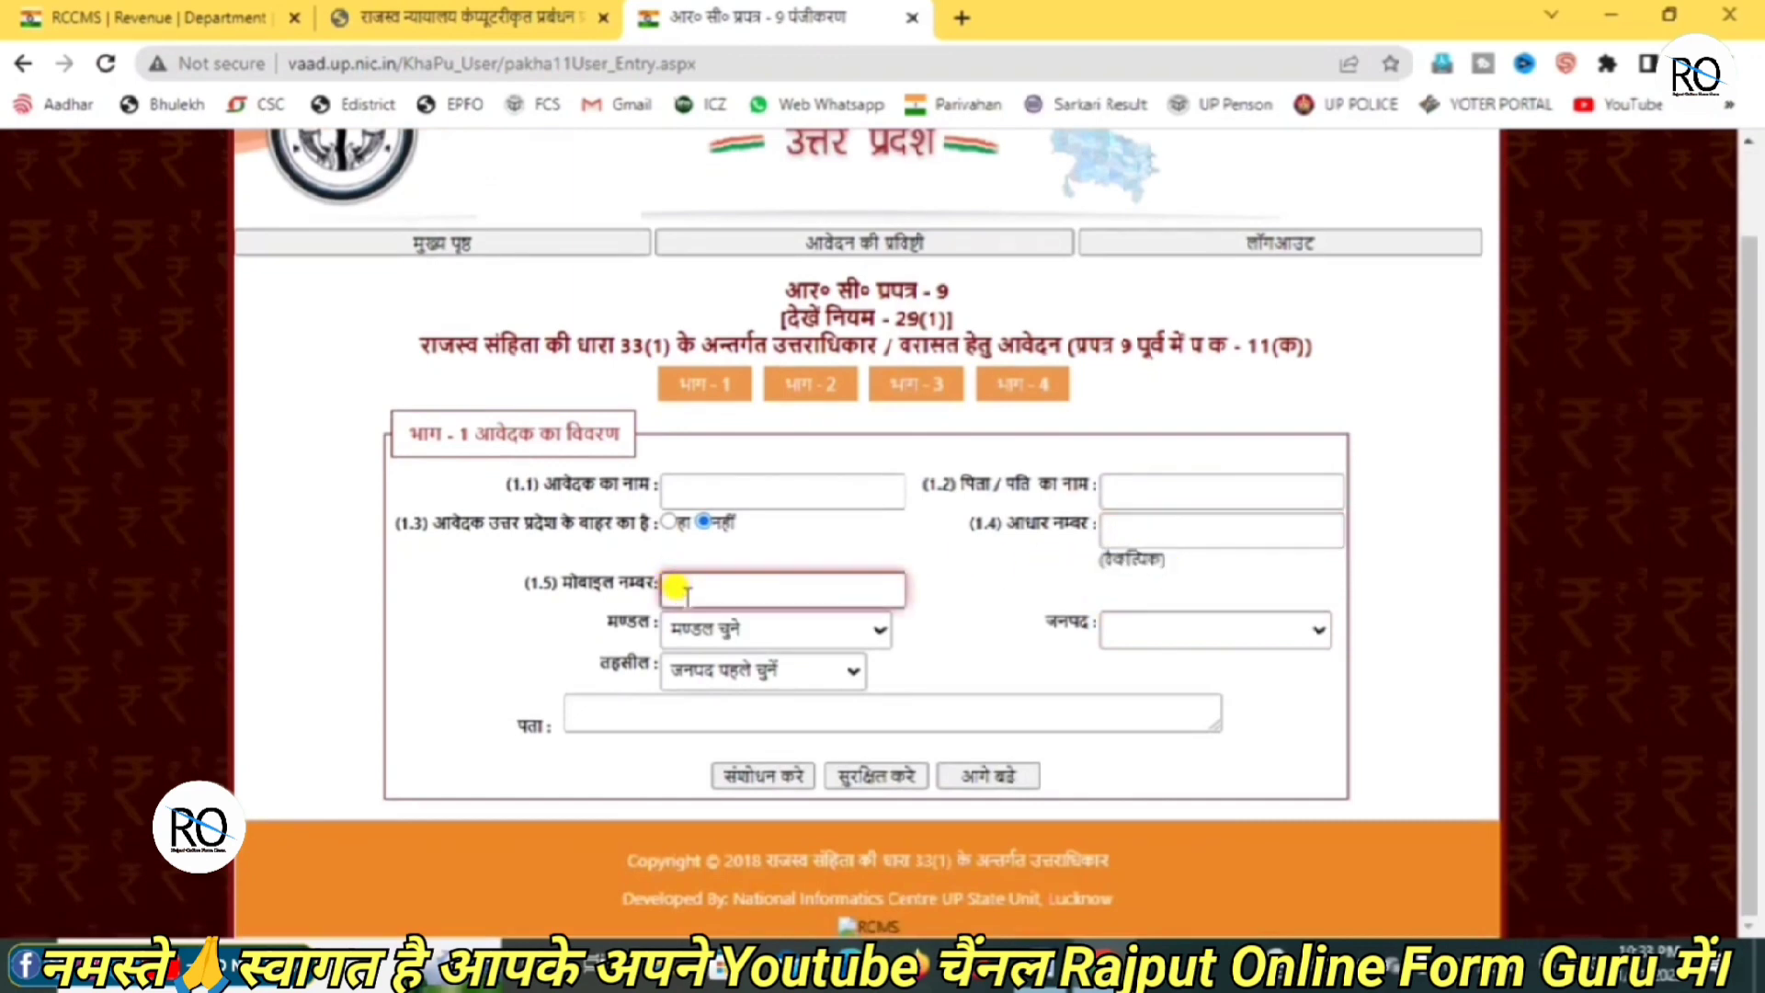
Set the applicant's division to कानपुर, district to कन्नौज and tehsil to छिबरामऊ
click(802, 628)
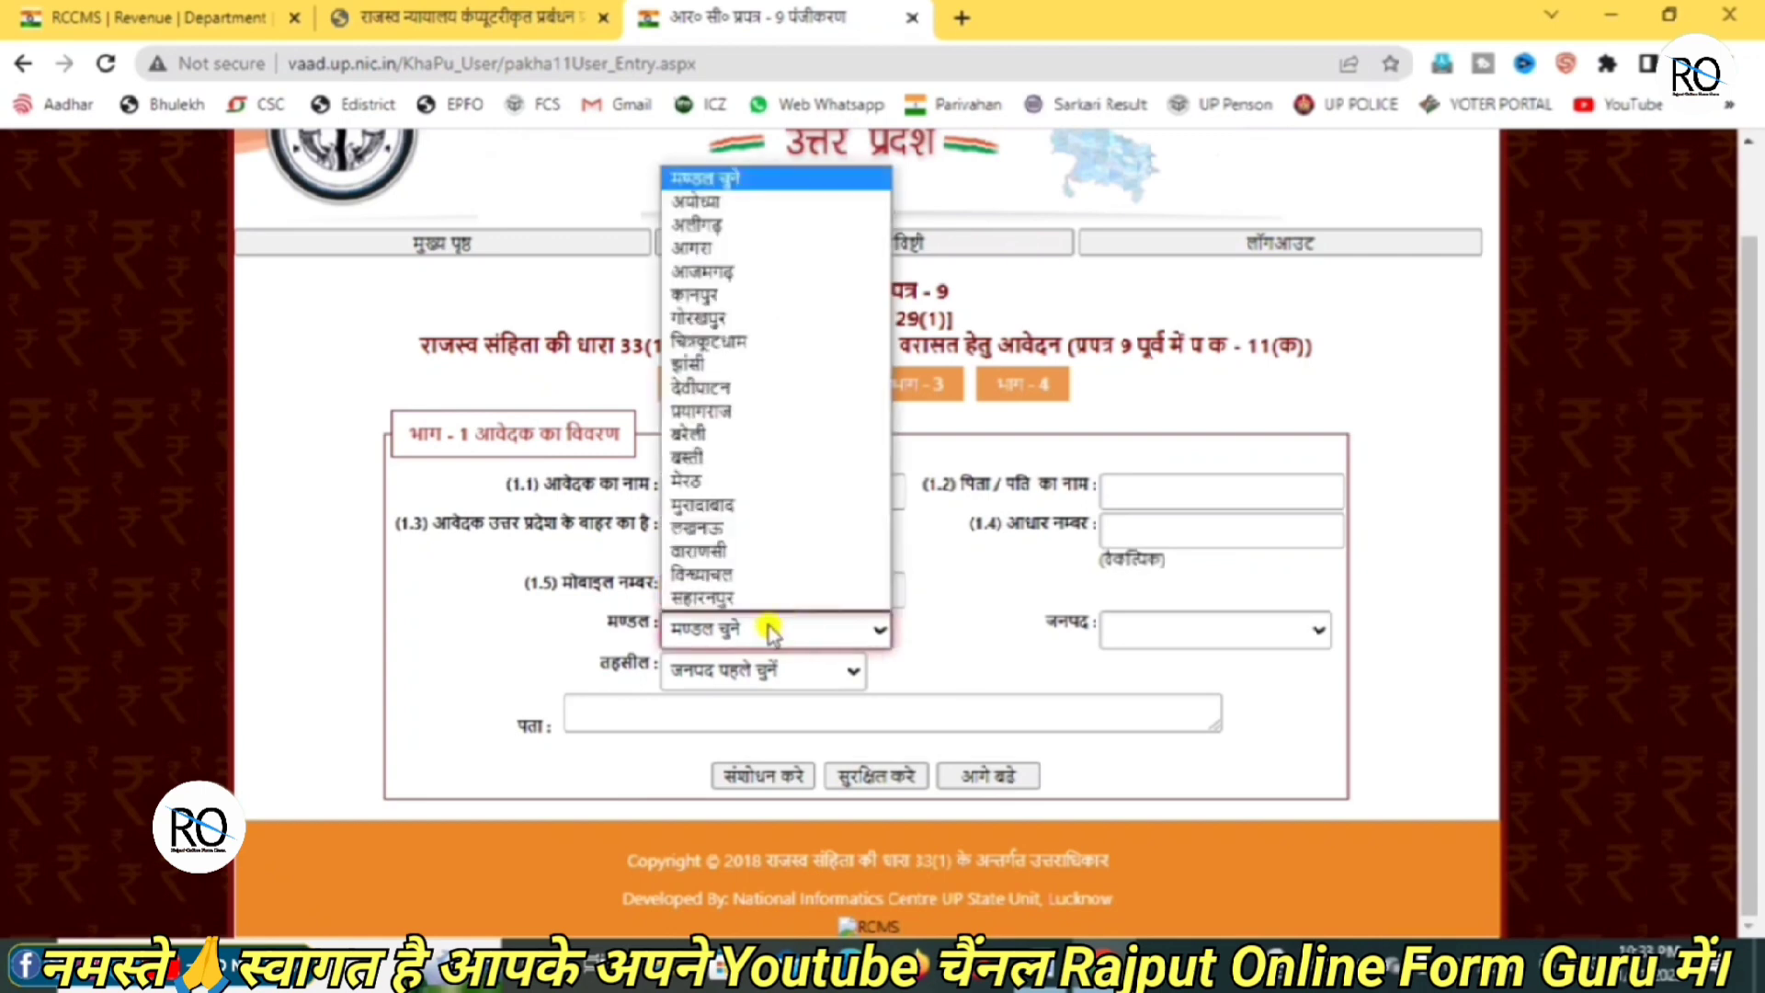
click(759, 297)
click(1140, 703)
click(1150, 629)
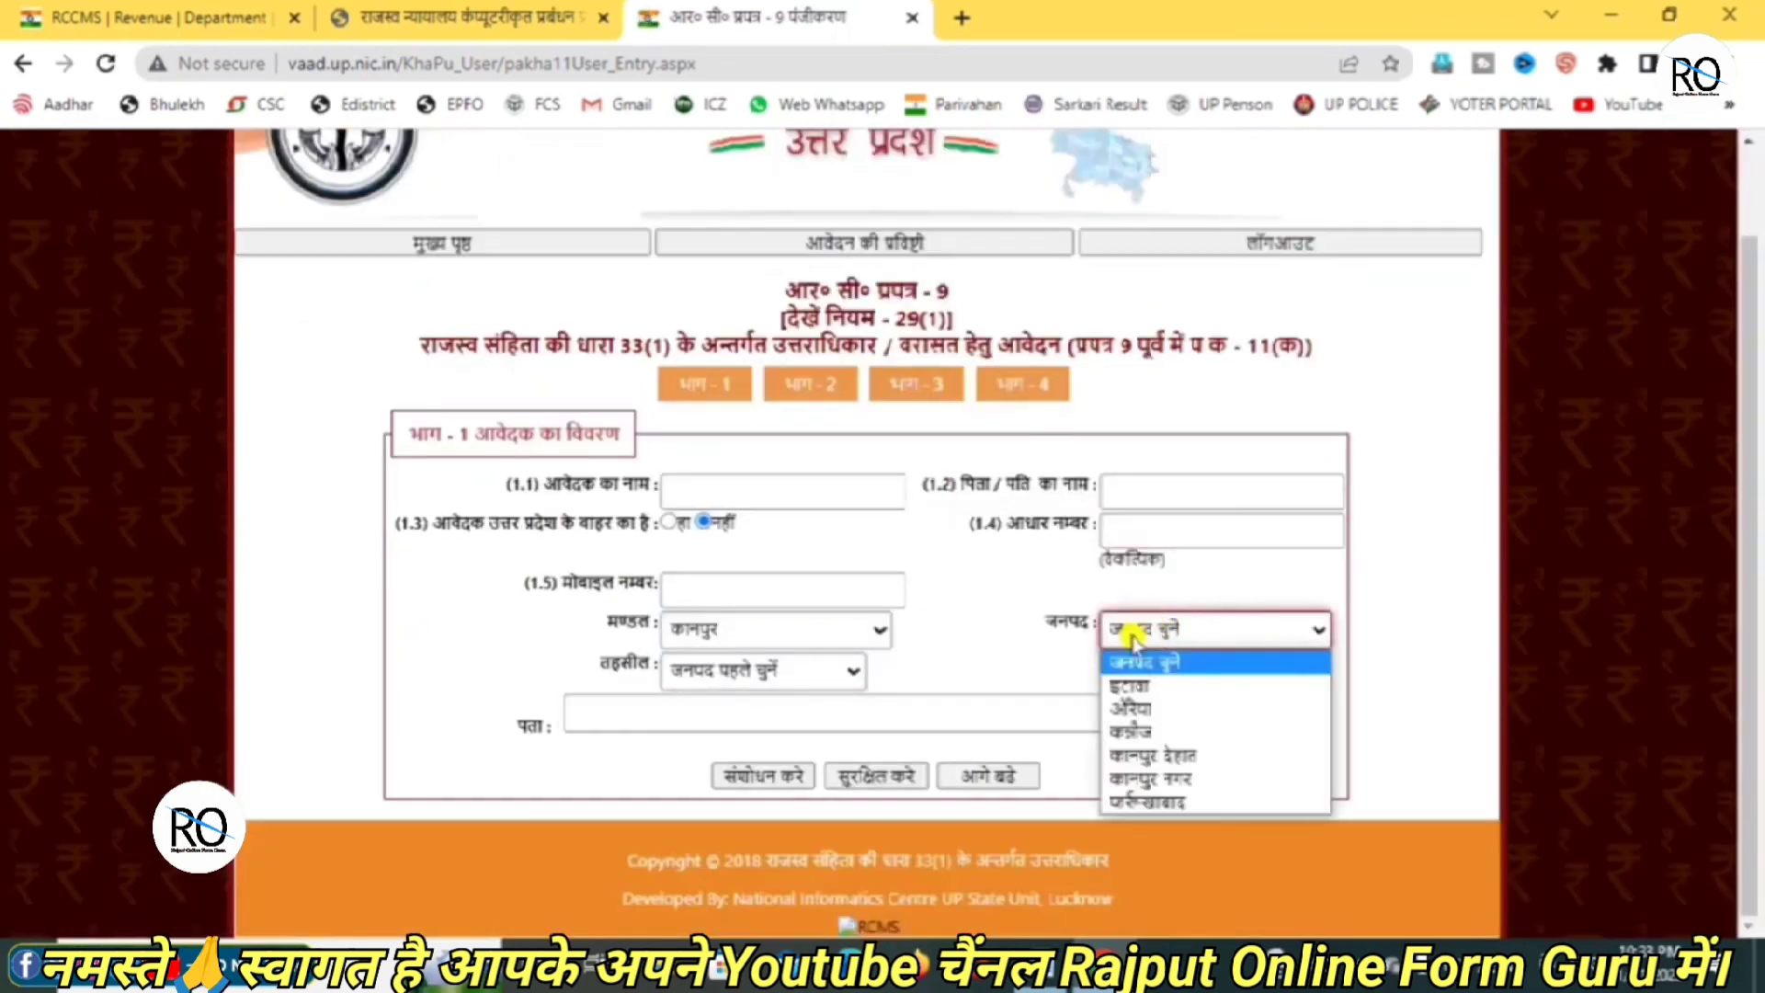
click(1144, 735)
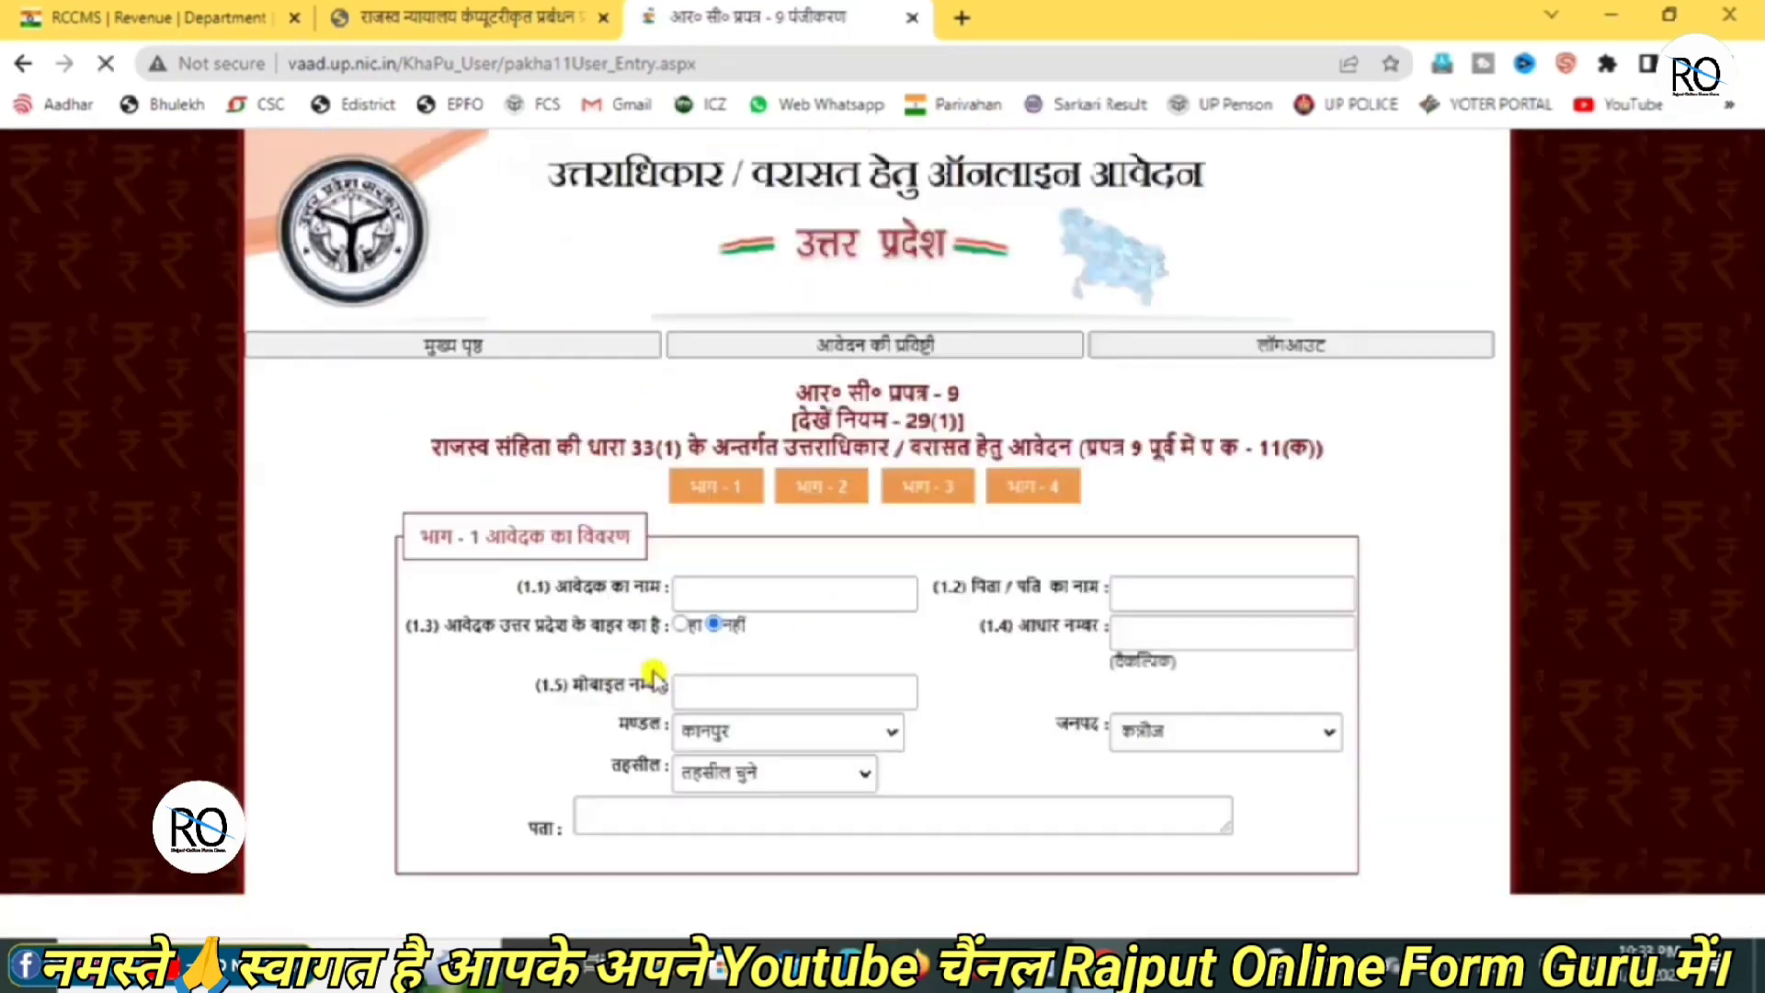
click(740, 670)
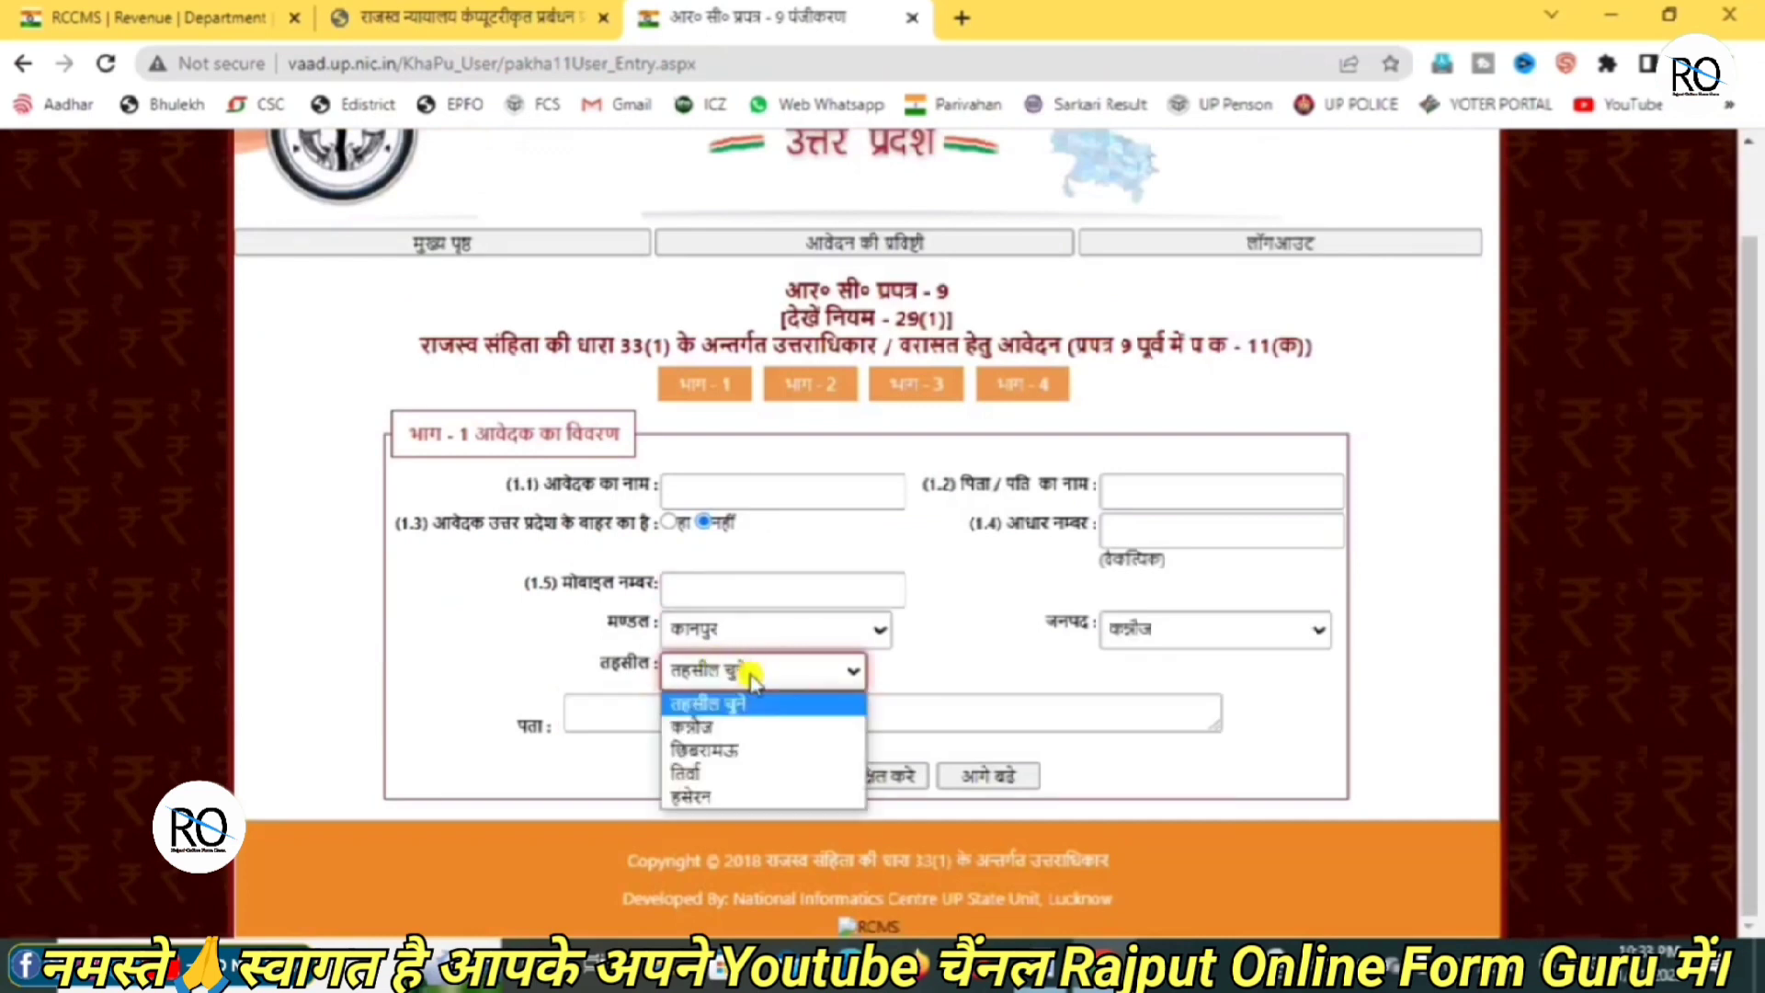
click(699, 749)
click(614, 726)
click(608, 722)
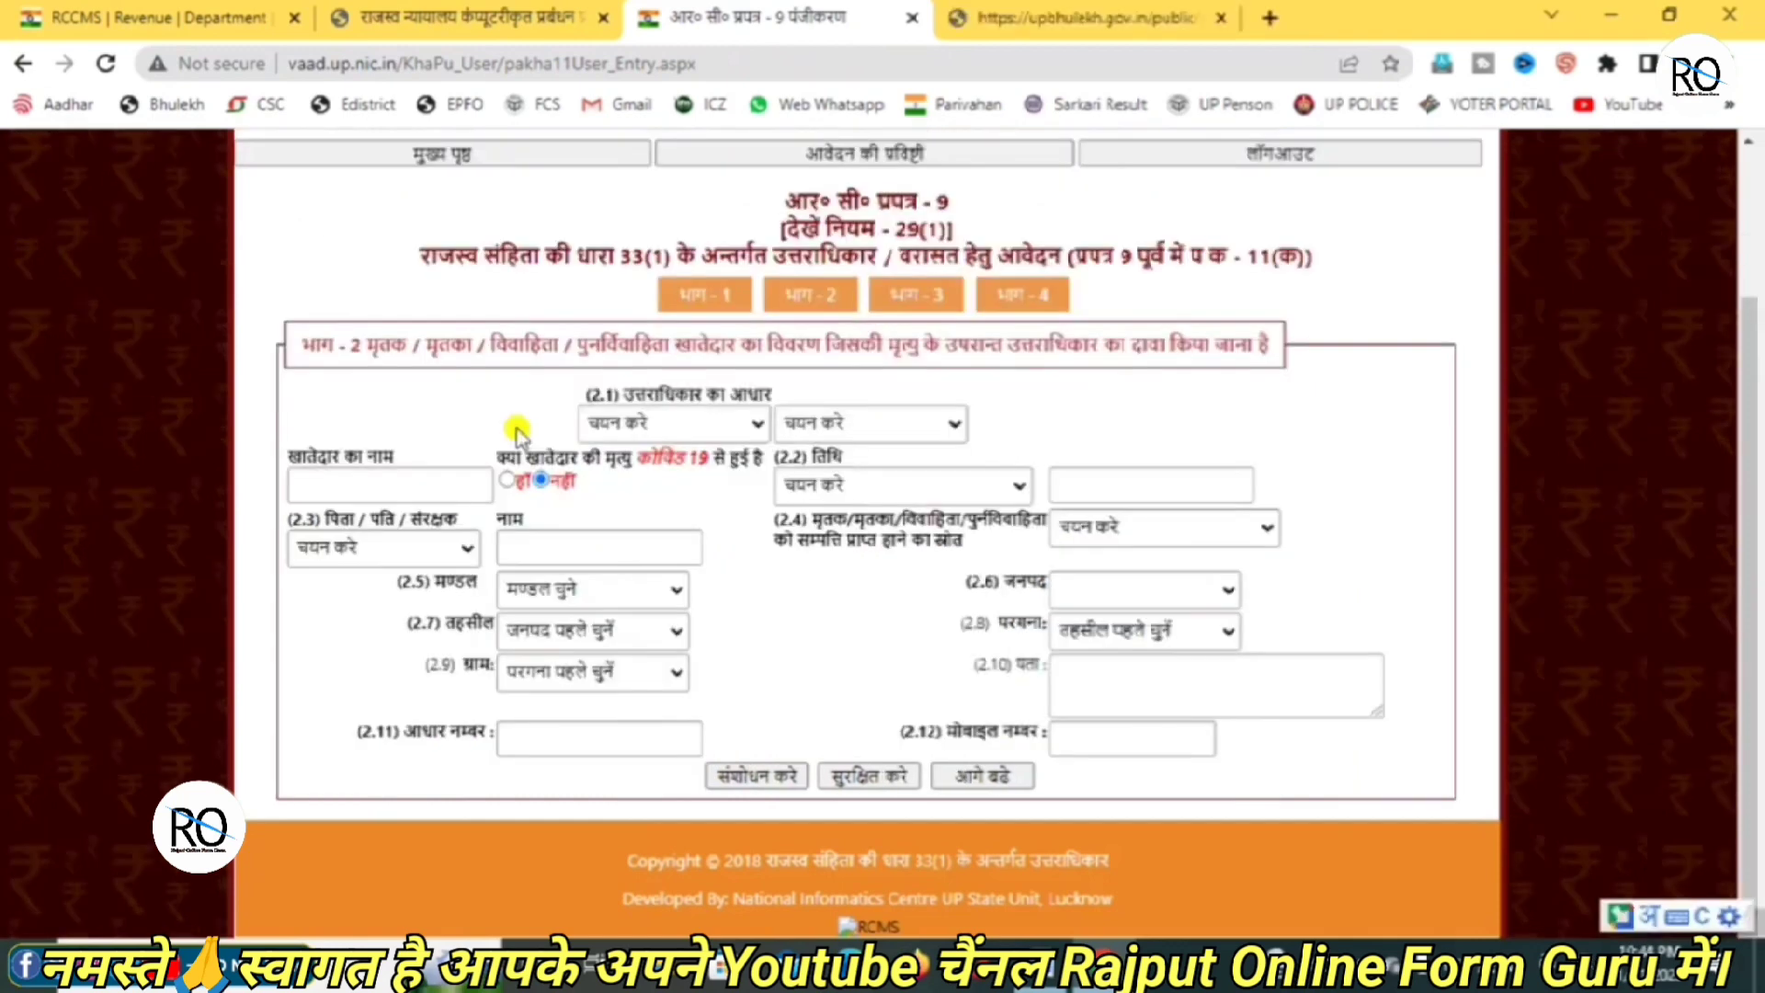
In Part 2, set the basis of succession to पुरुष खातेदार with खातेदार की मृत्यु as the reason
drag(322, 342, 808, 380)
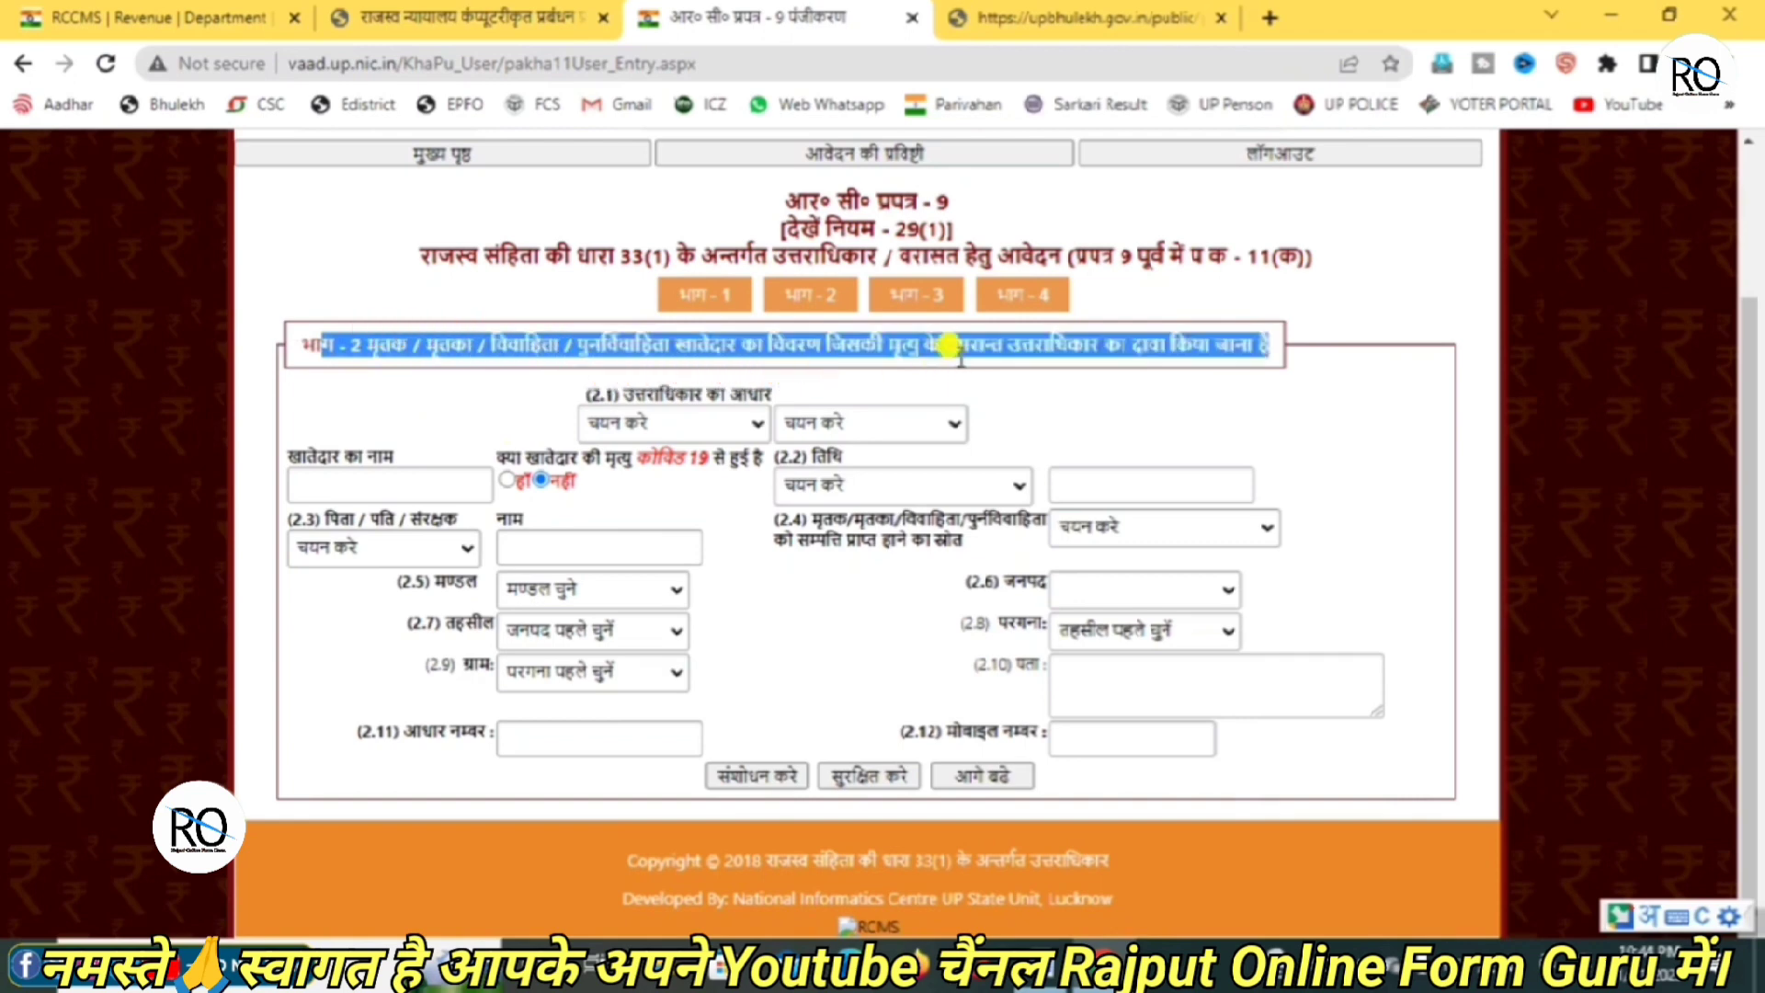
click(974, 352)
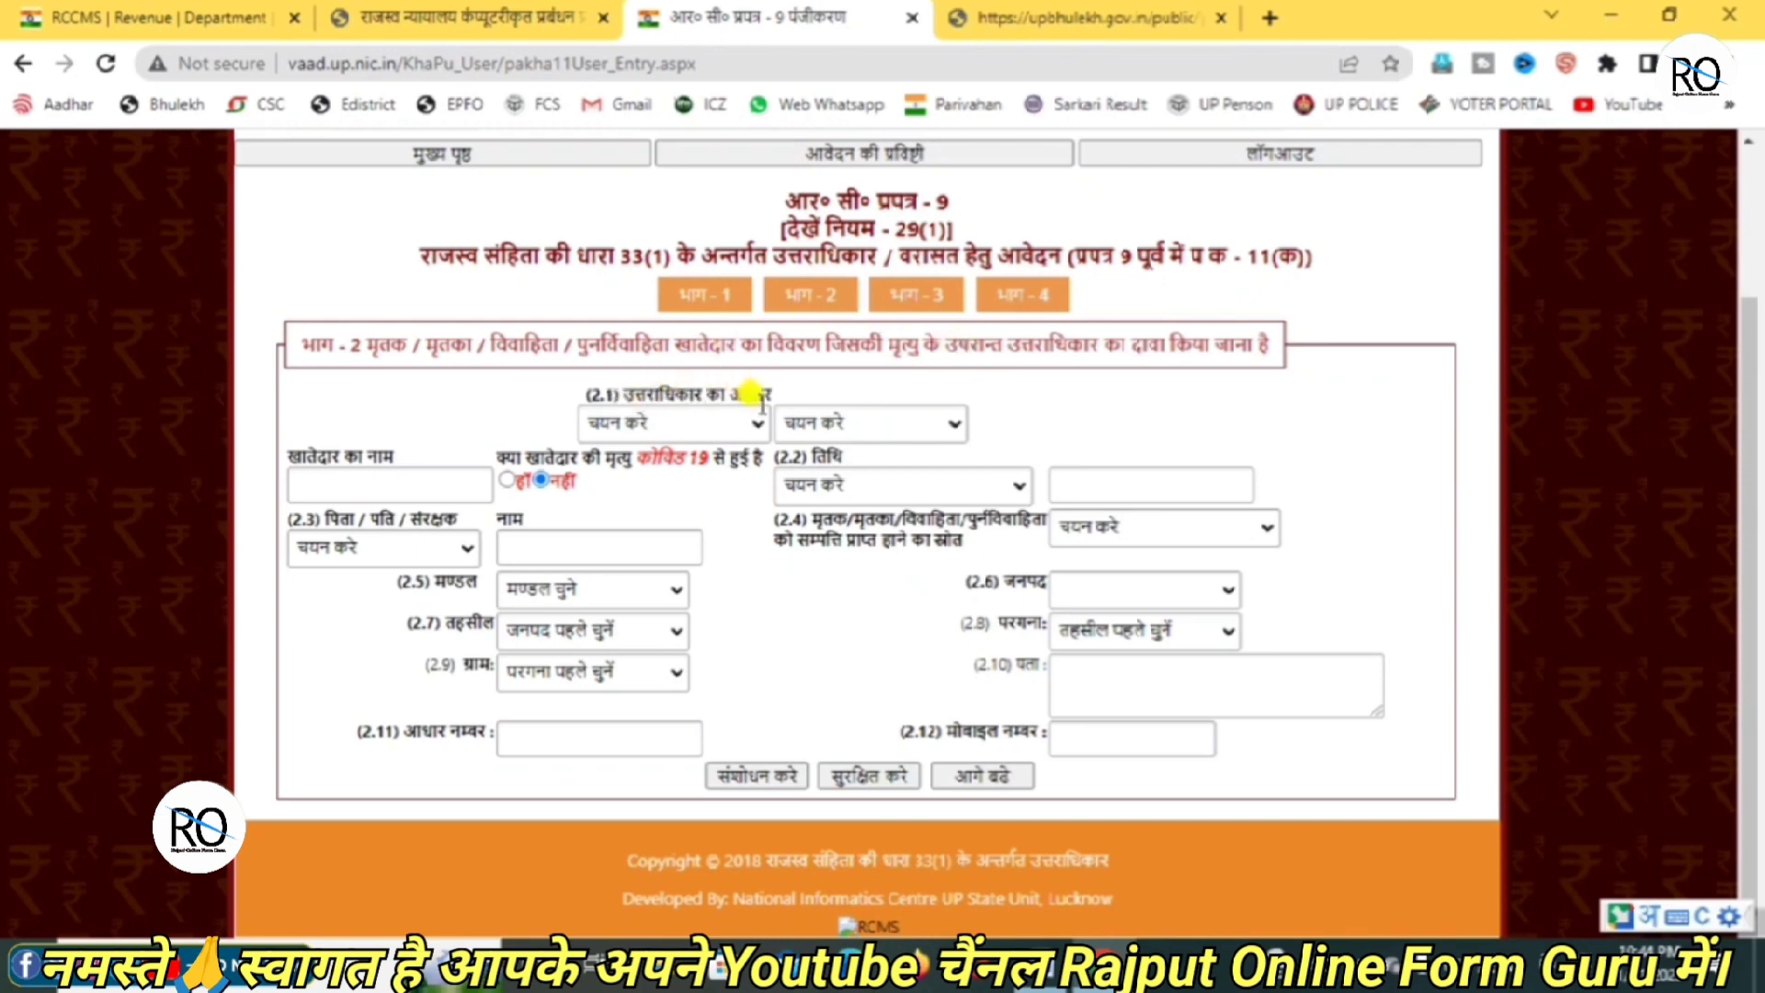
click(737, 424)
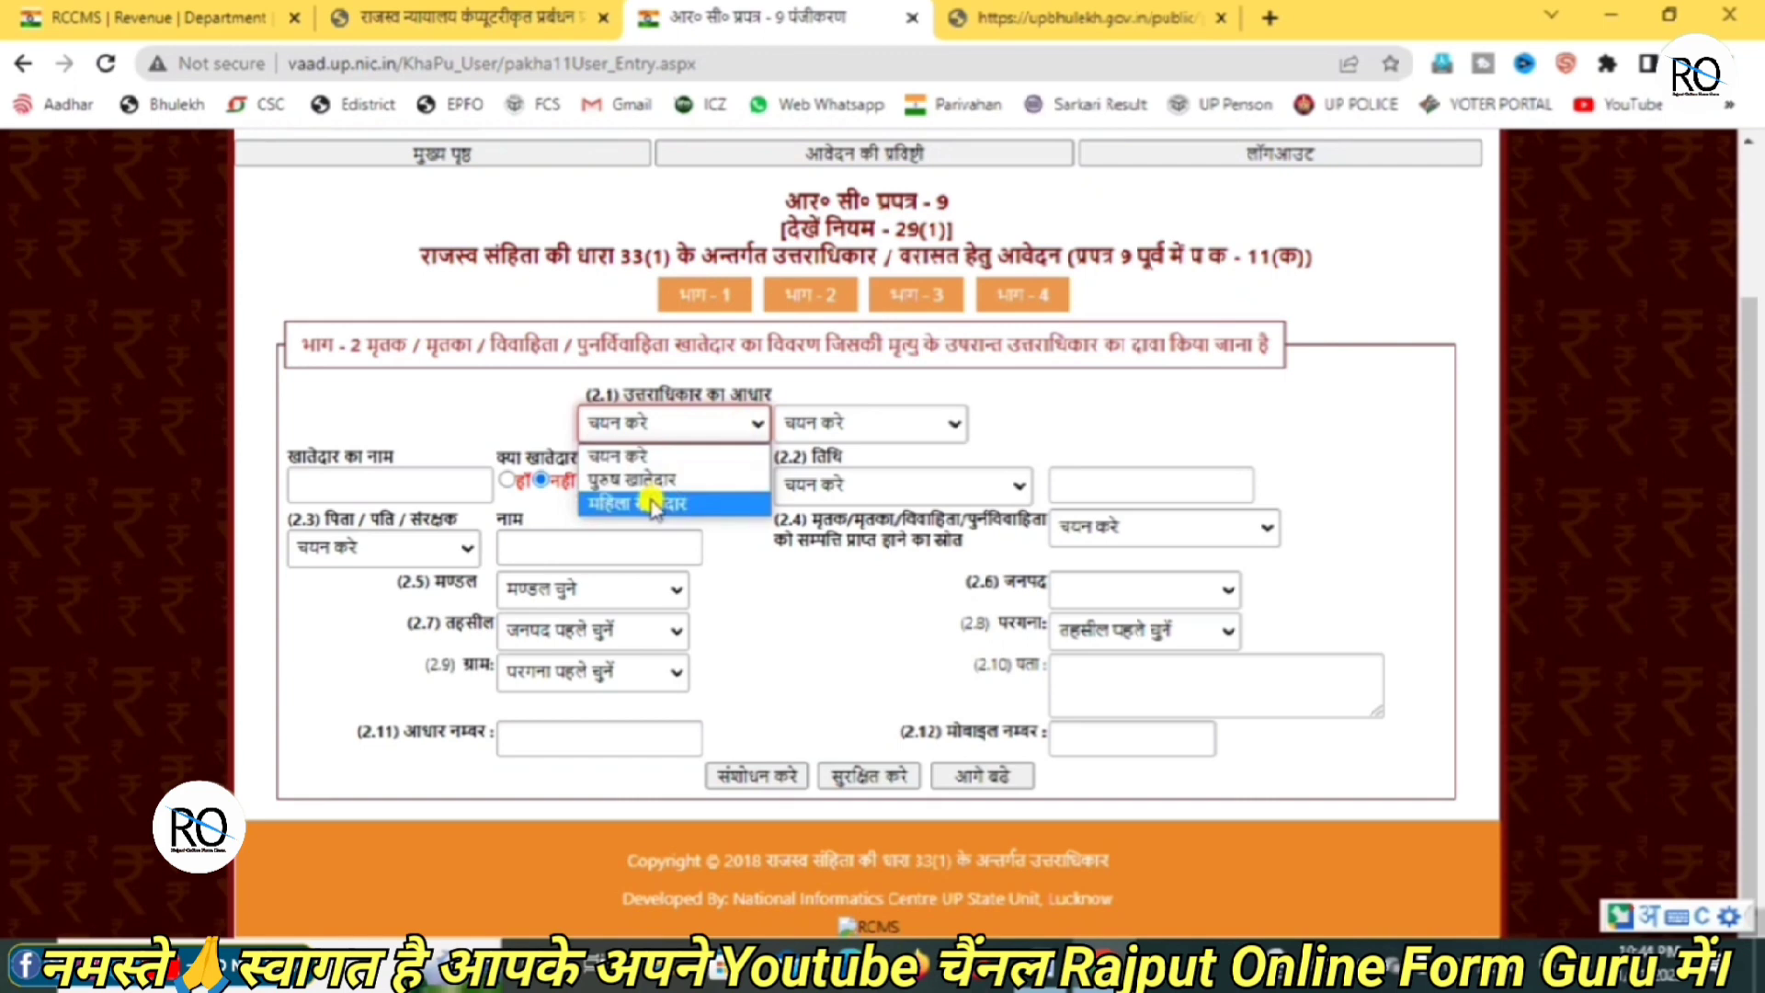
click(632, 479)
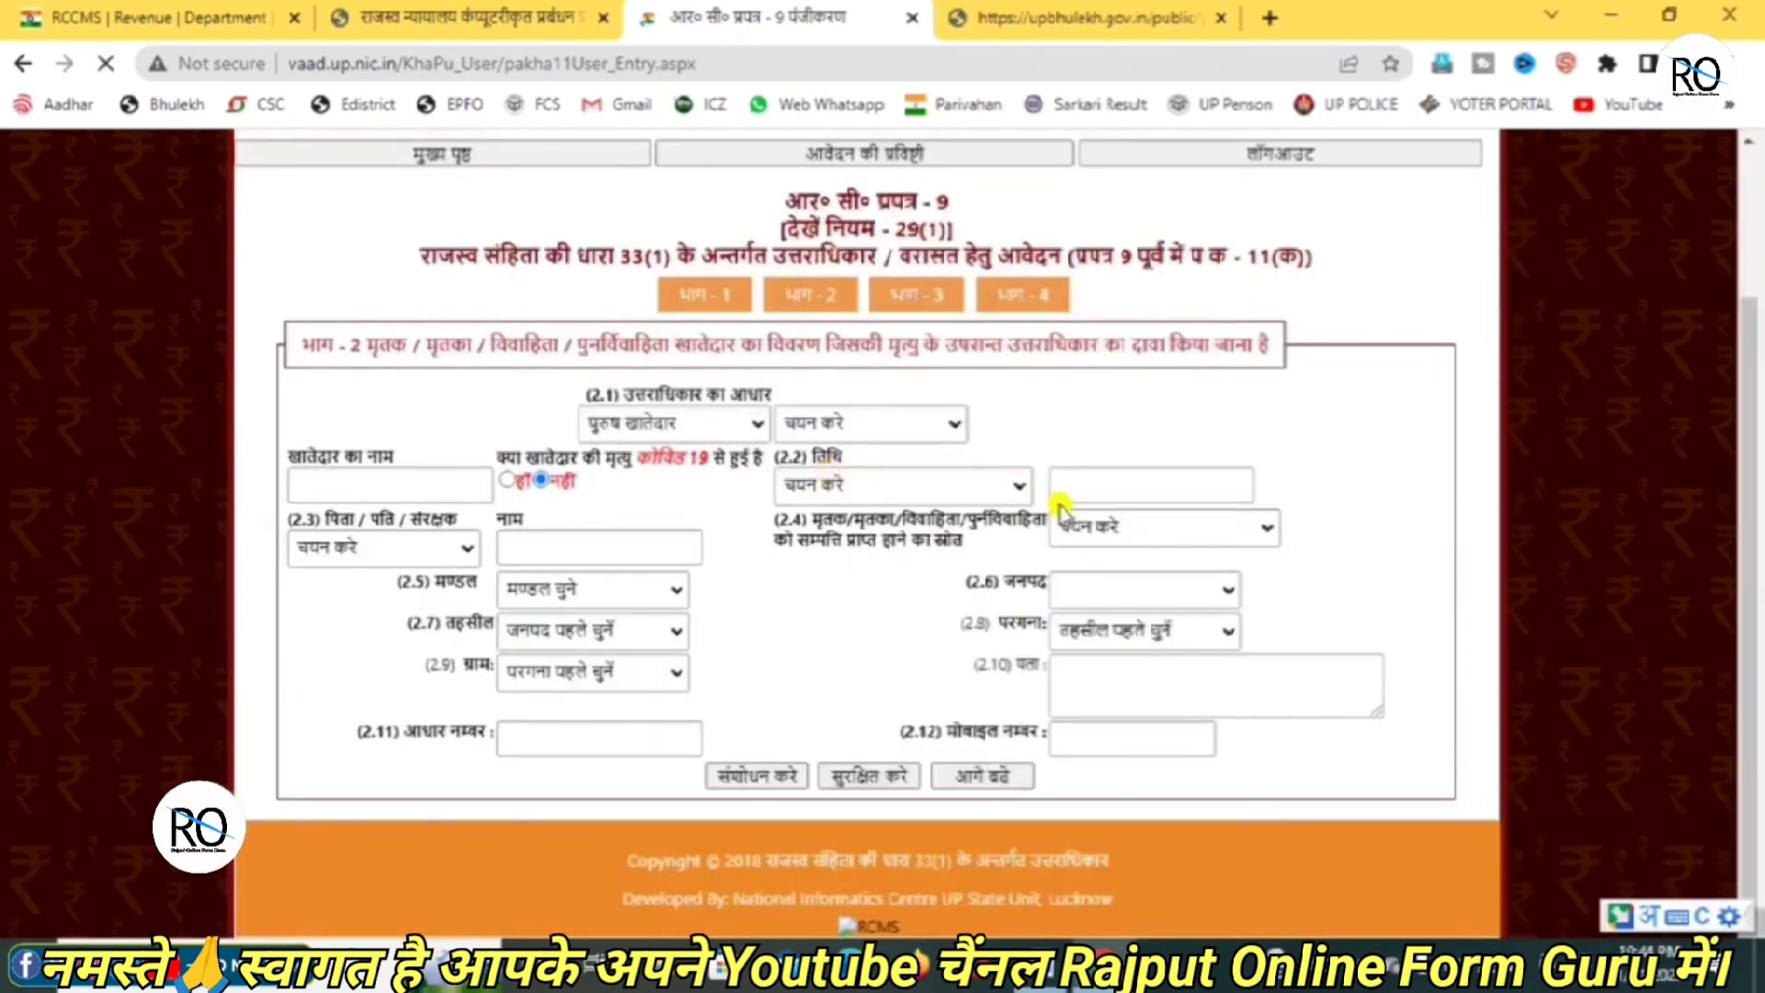
click(843, 424)
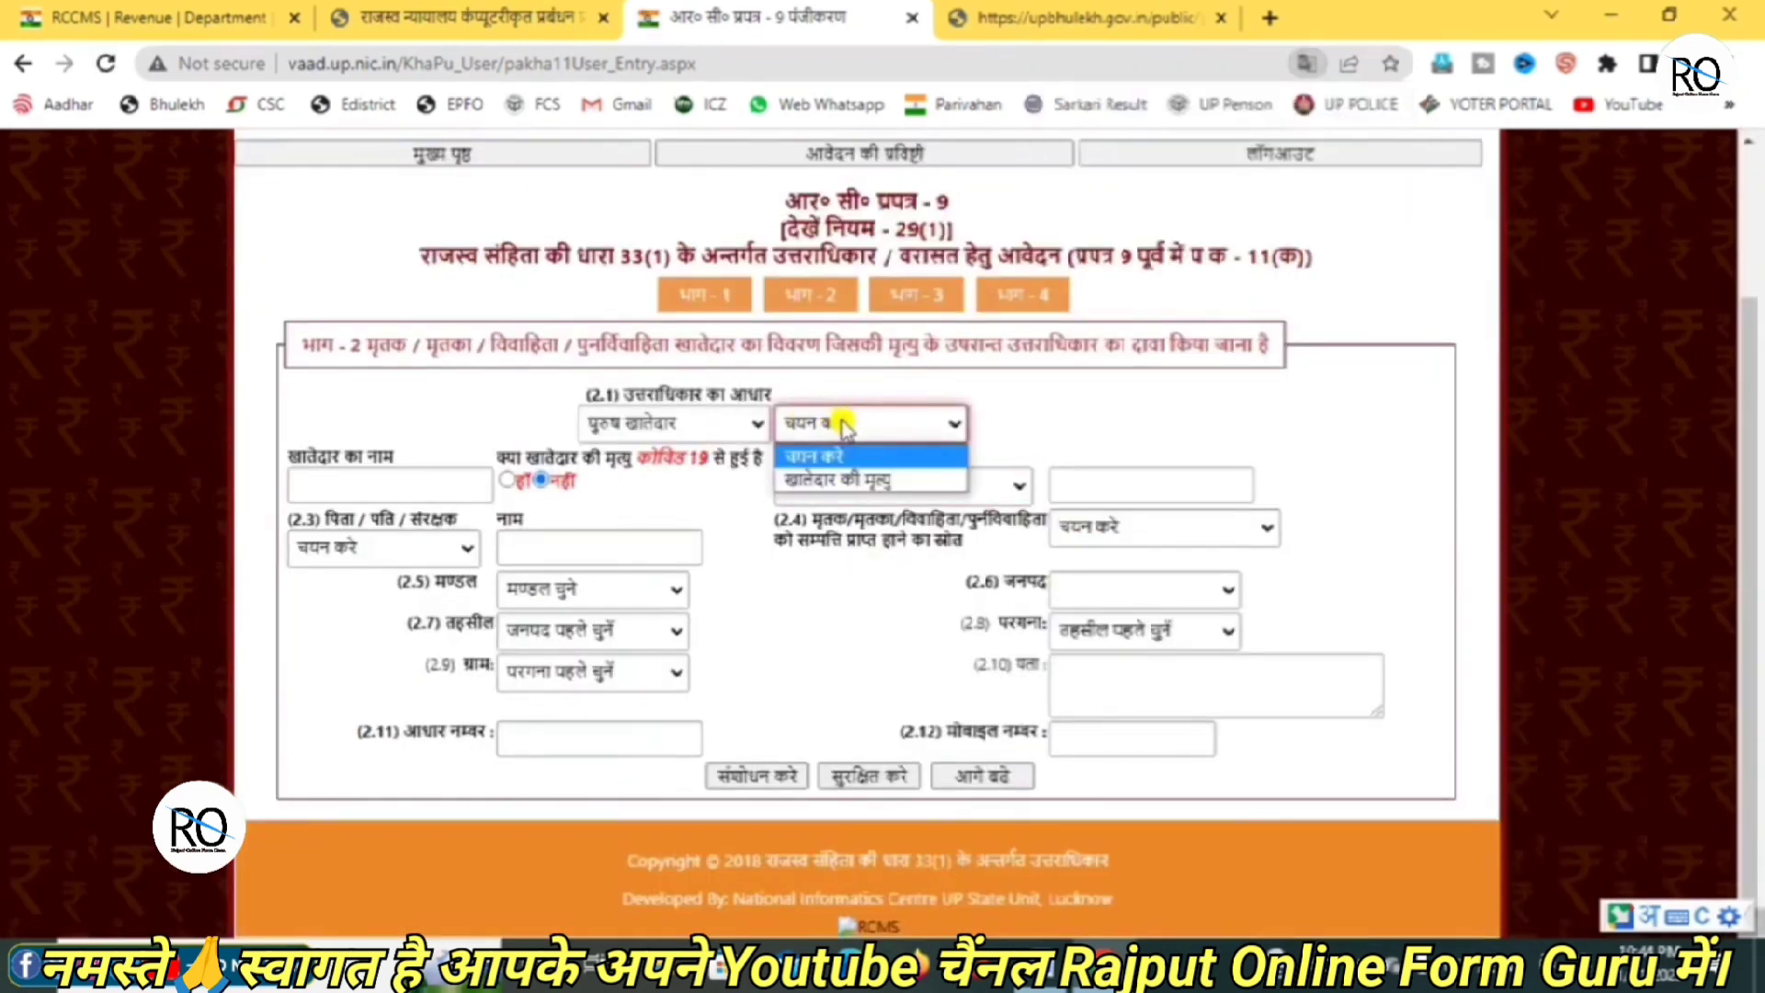
click(831, 481)
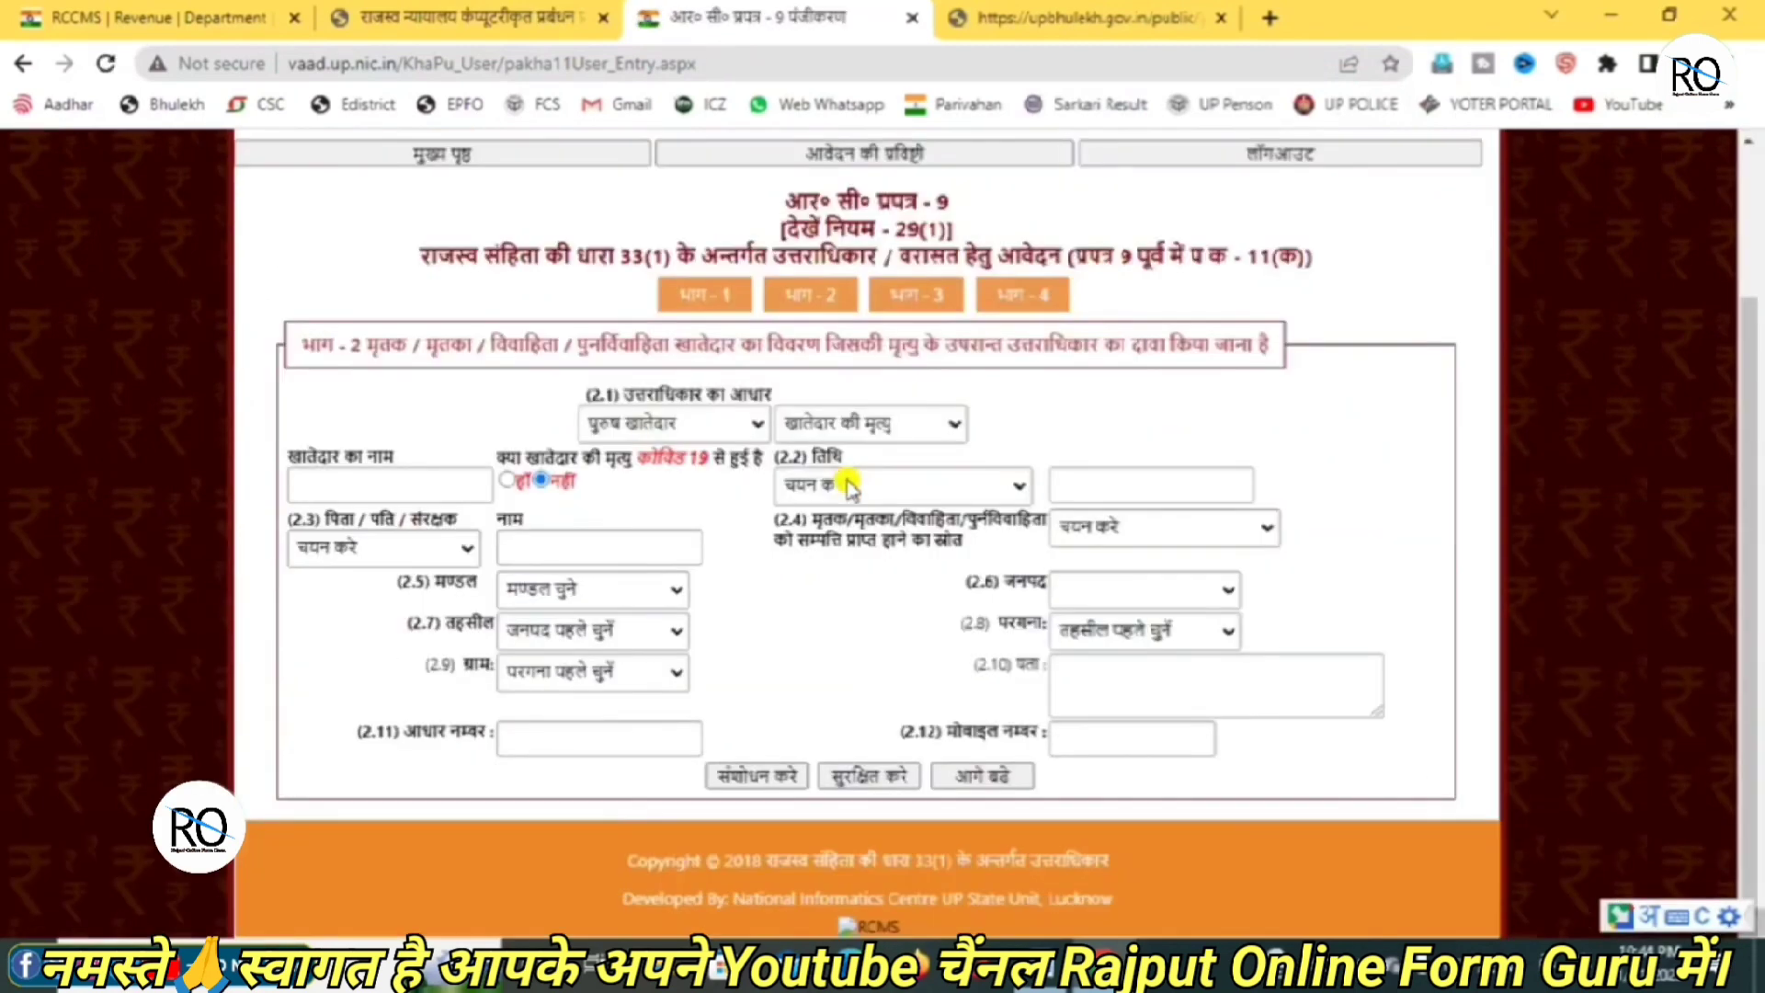
click(304, 480)
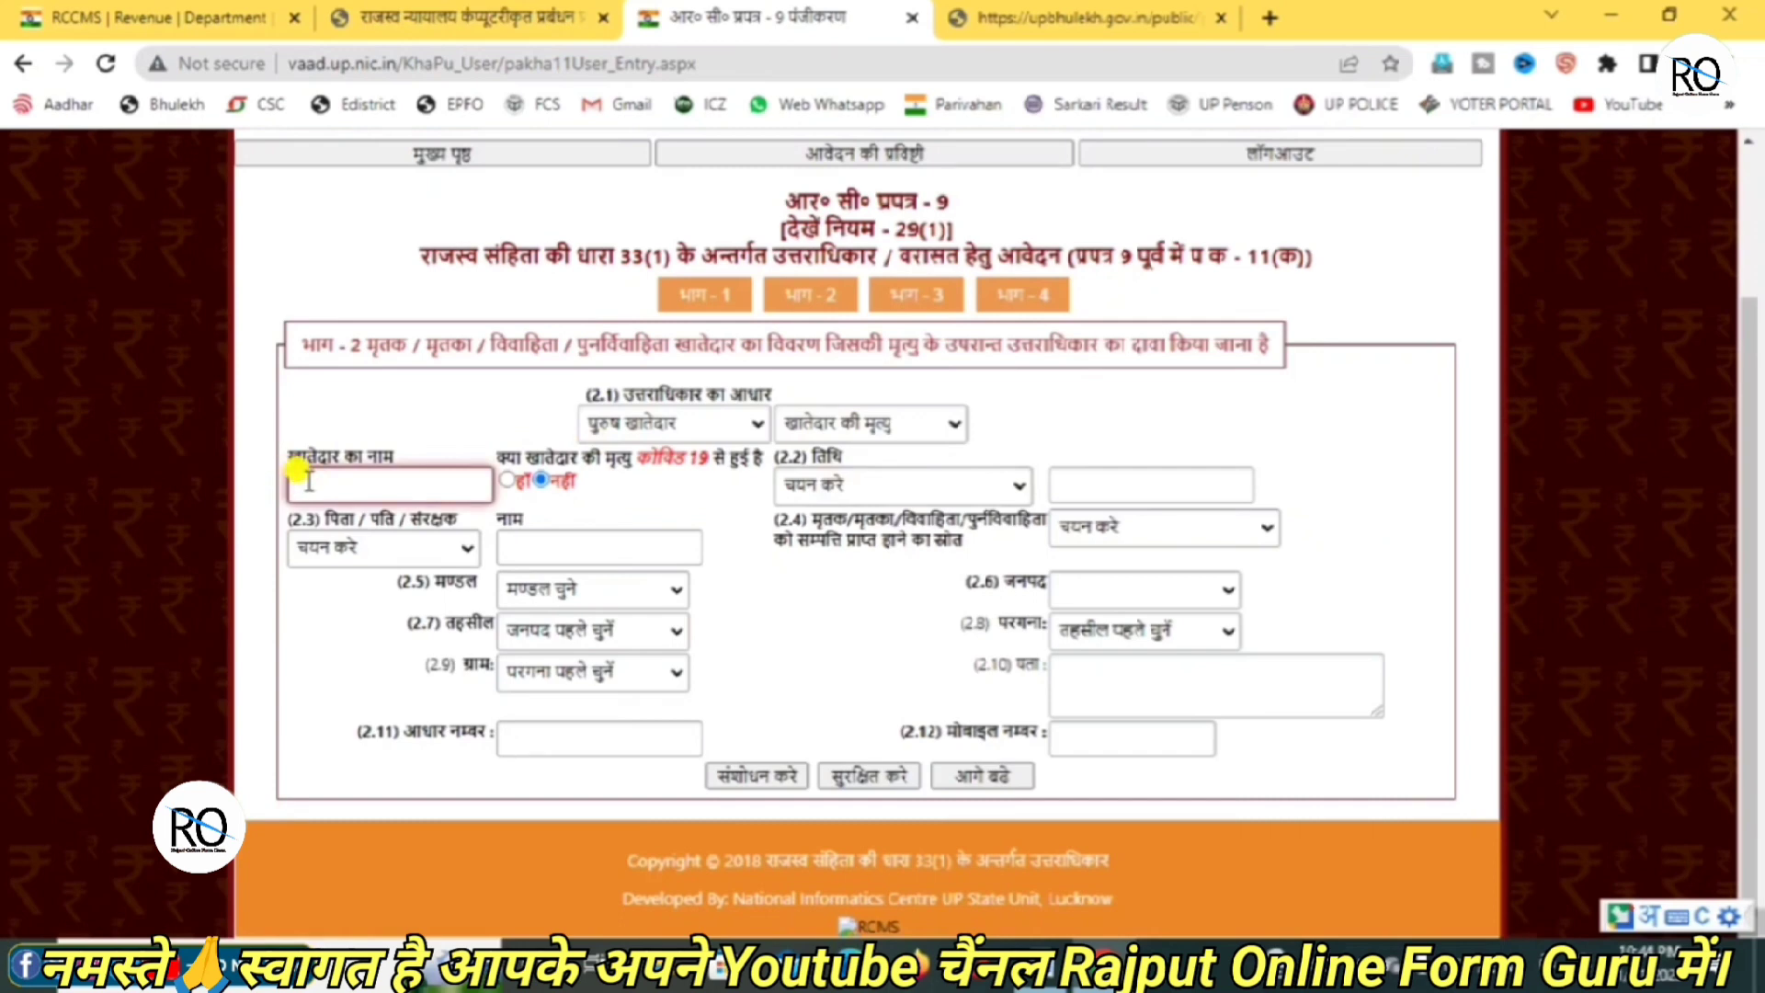
drag(495, 466, 716, 475)
click(712, 478)
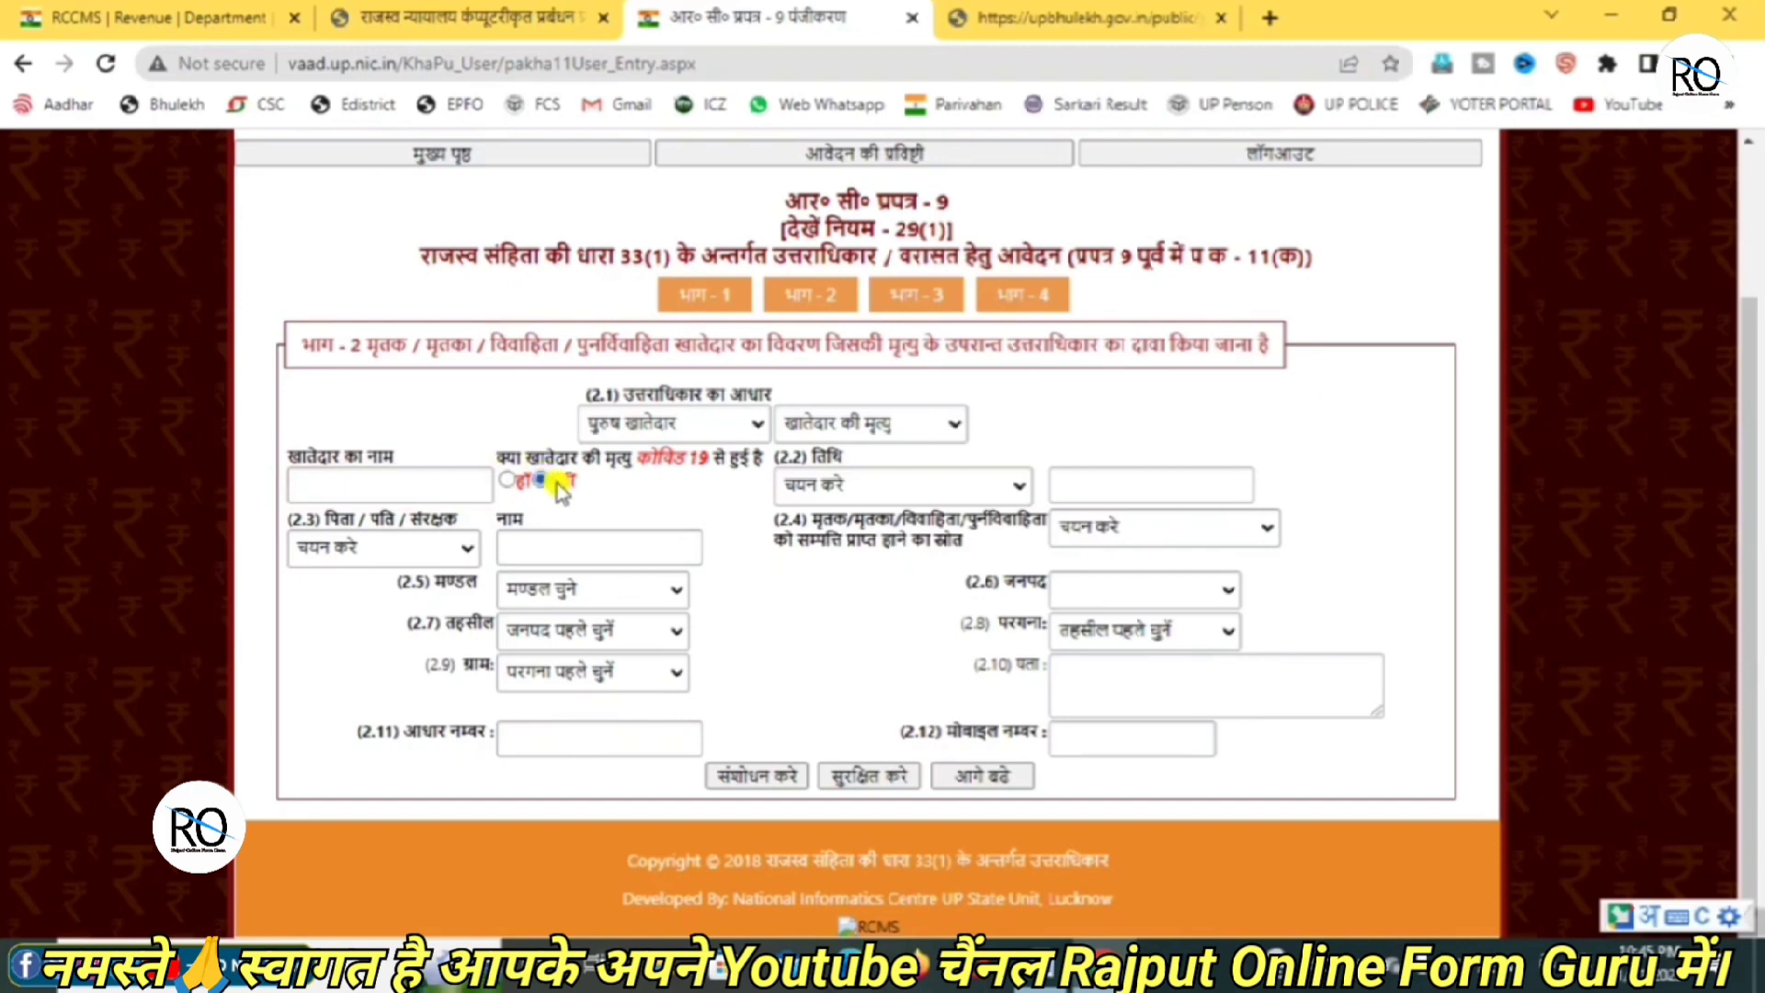
Set the date type to खातेदार की मृत्यु की तिथि and the date to 11/01/2022
click(864, 484)
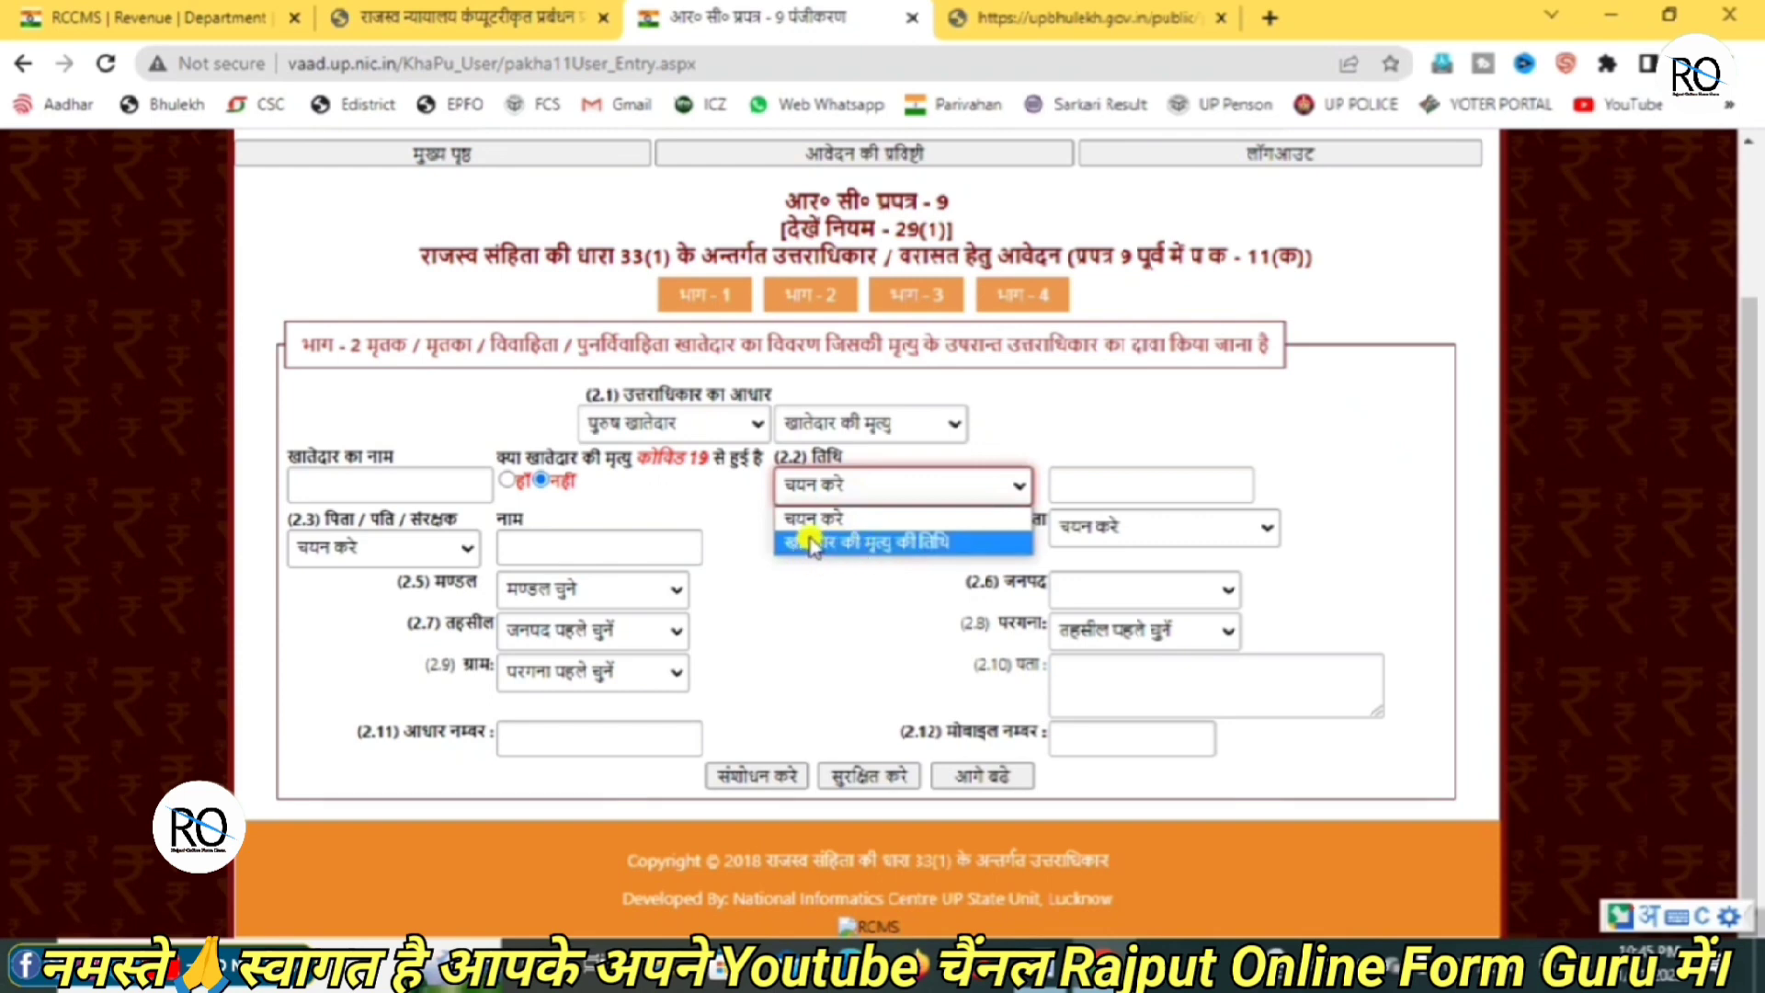
click(883, 542)
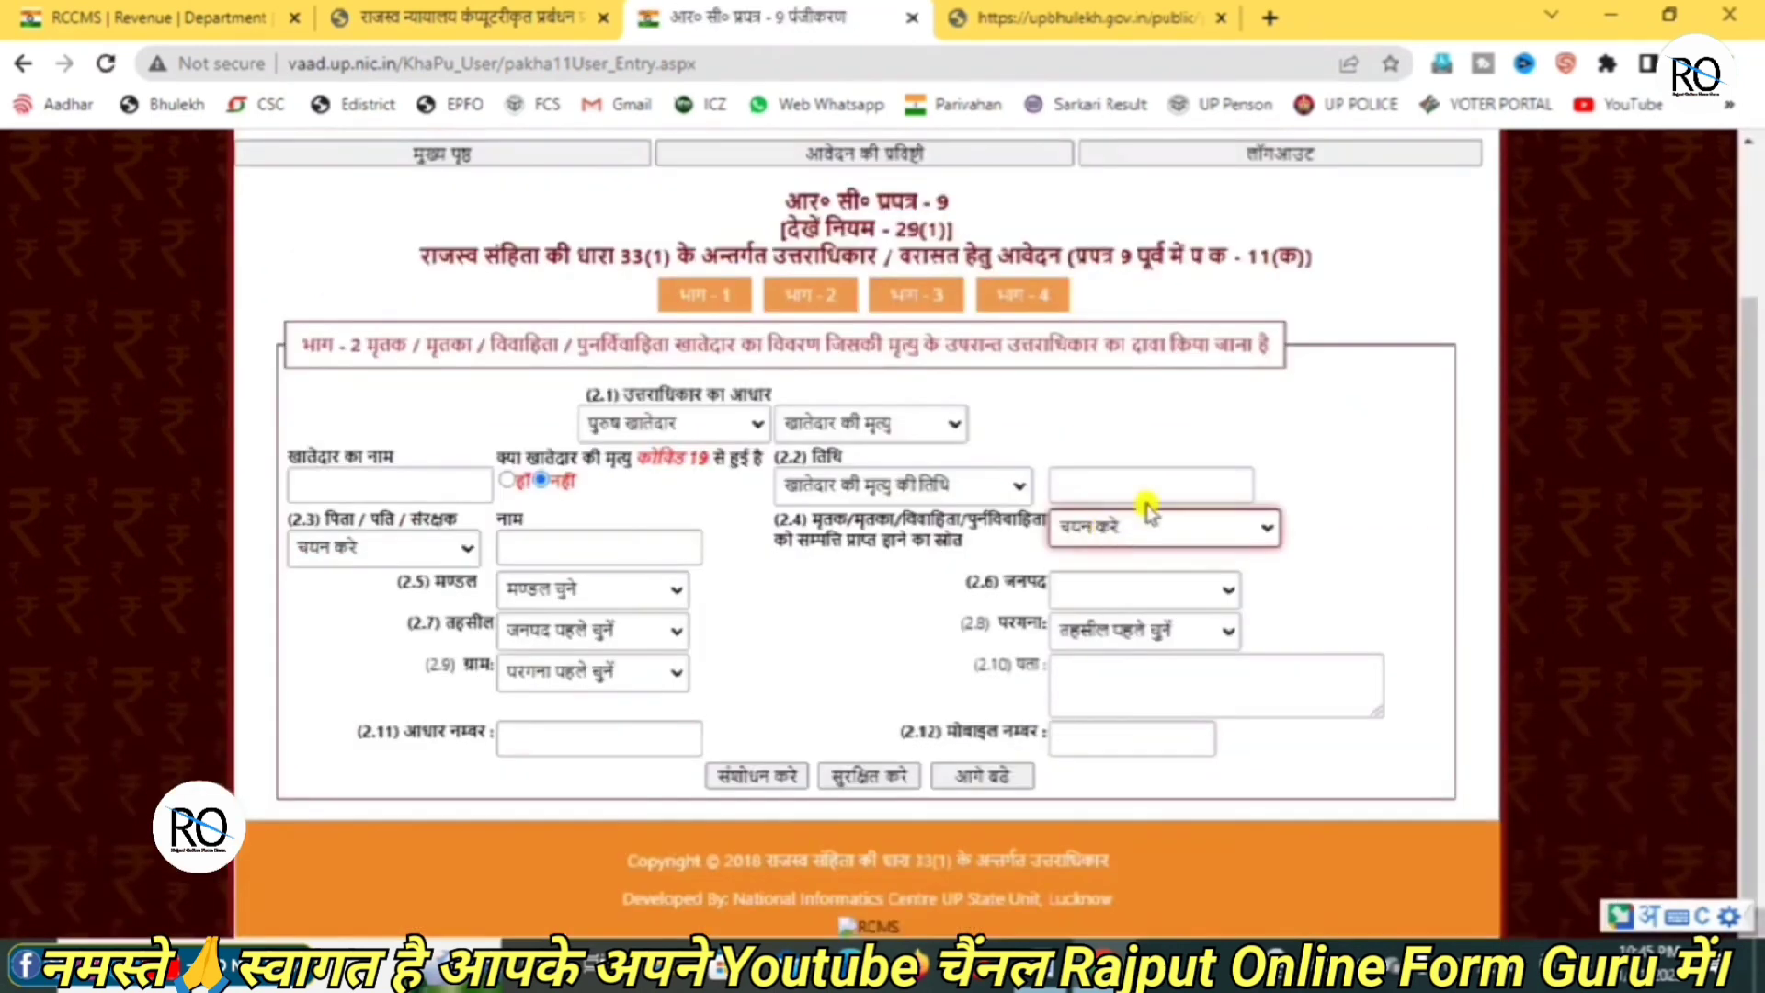
click(1145, 482)
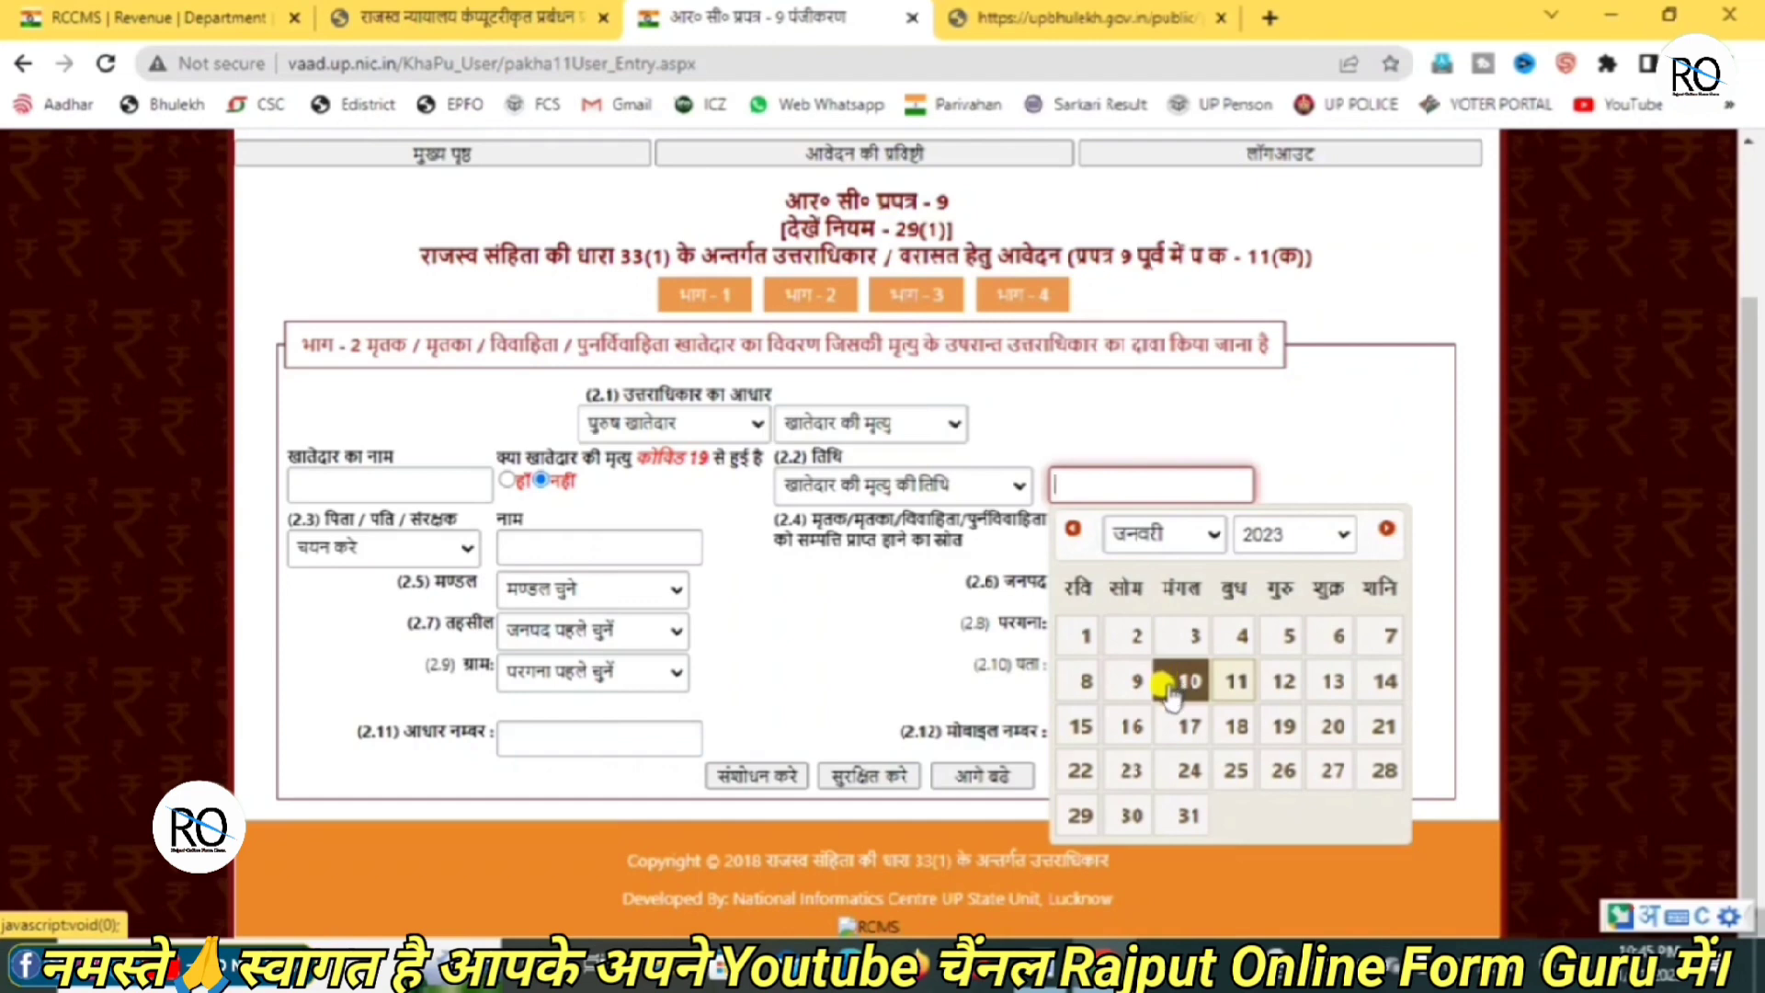
click(1299, 552)
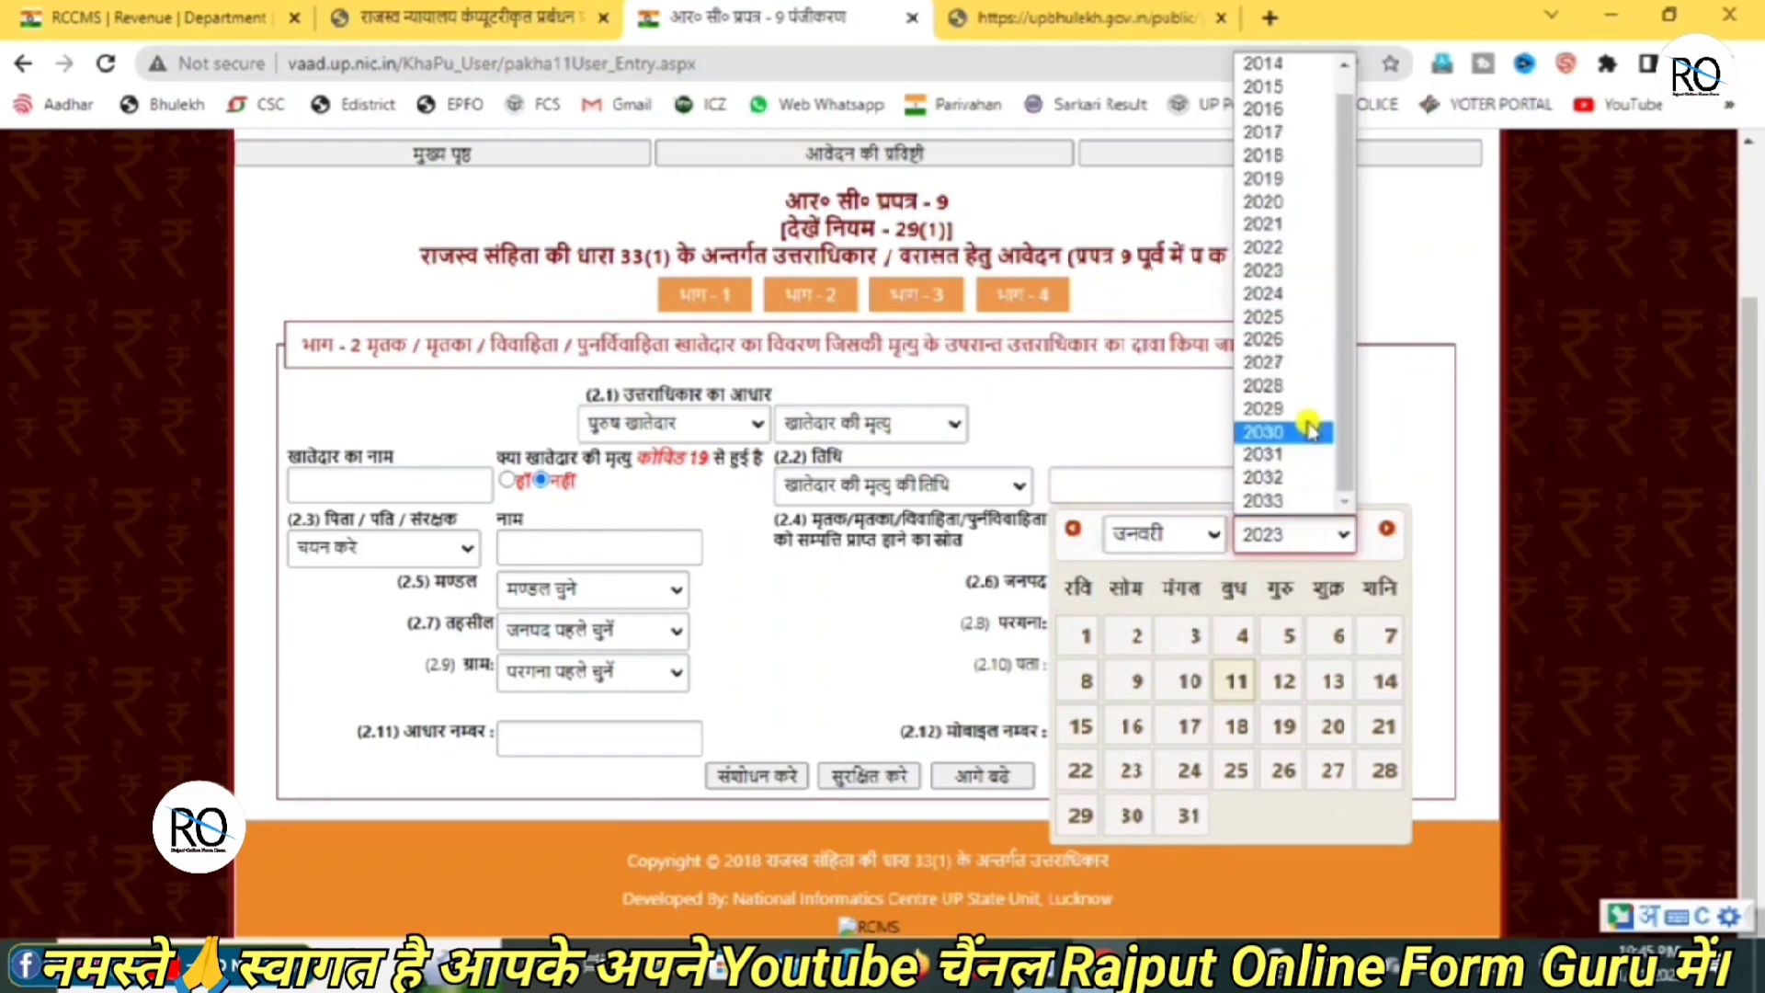
click(1261, 246)
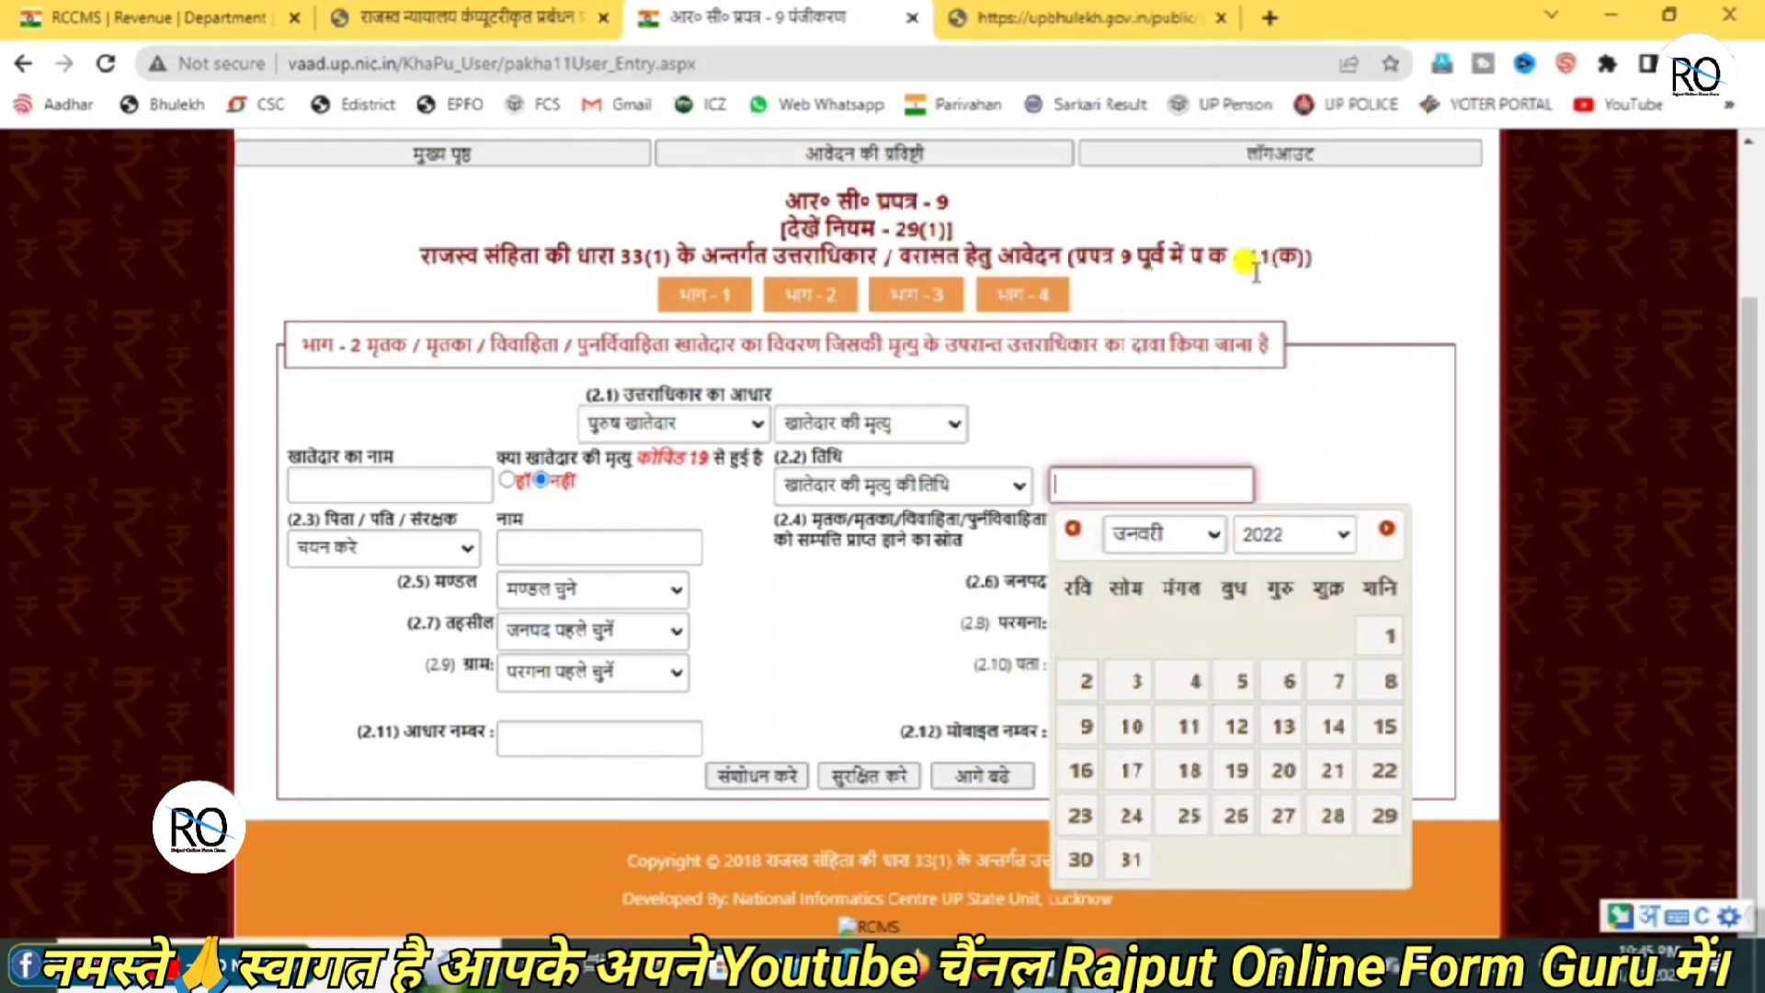
click(1189, 726)
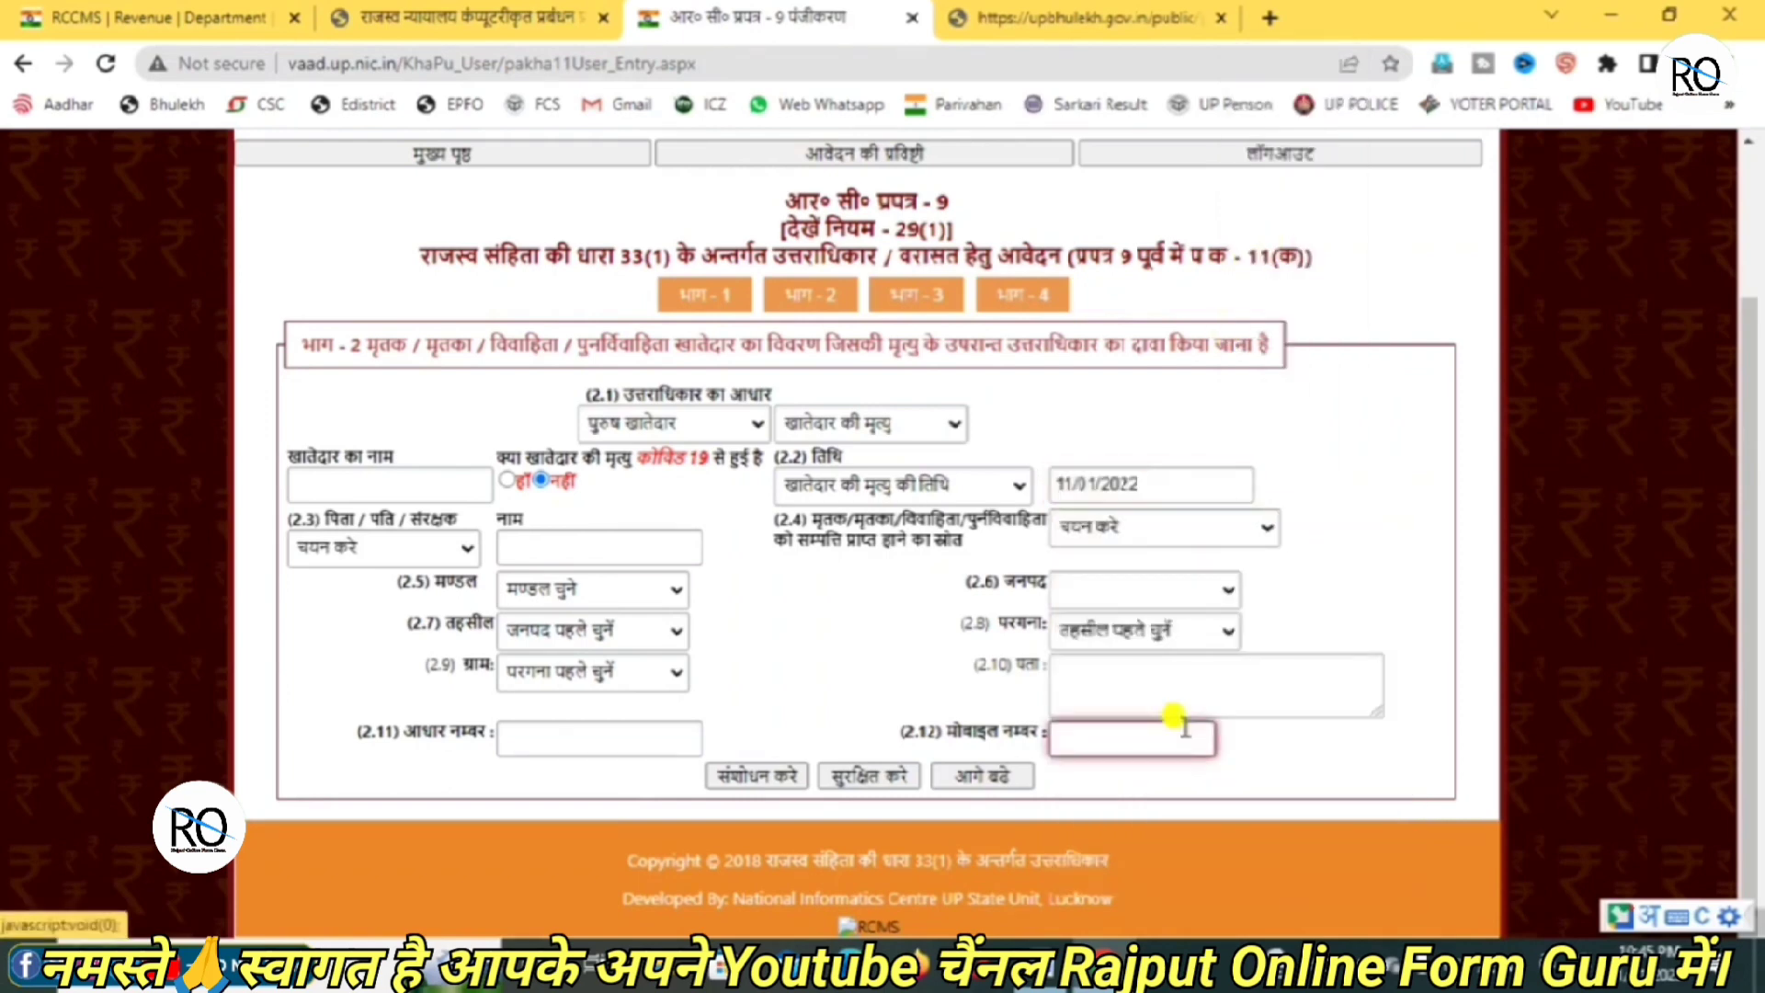
Choose पिता का नाम as the account holder's relation type and उत्तराधिकार से as the source of the property
click(376, 546)
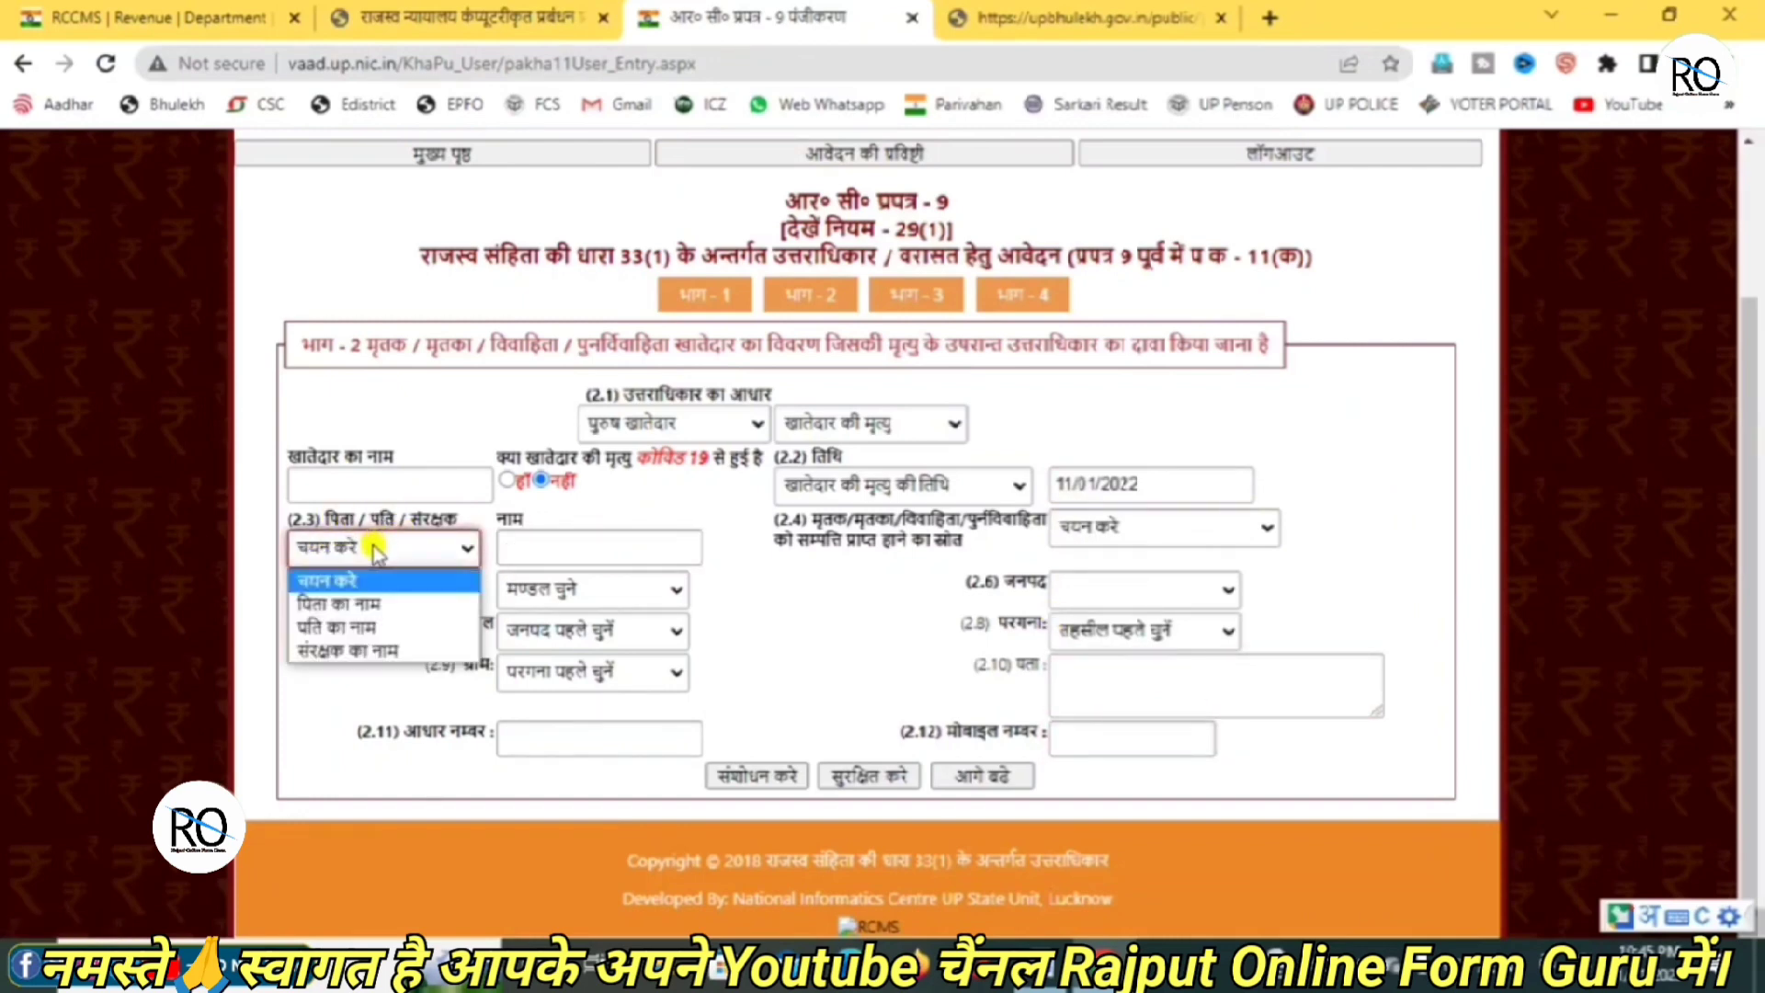
click(326, 604)
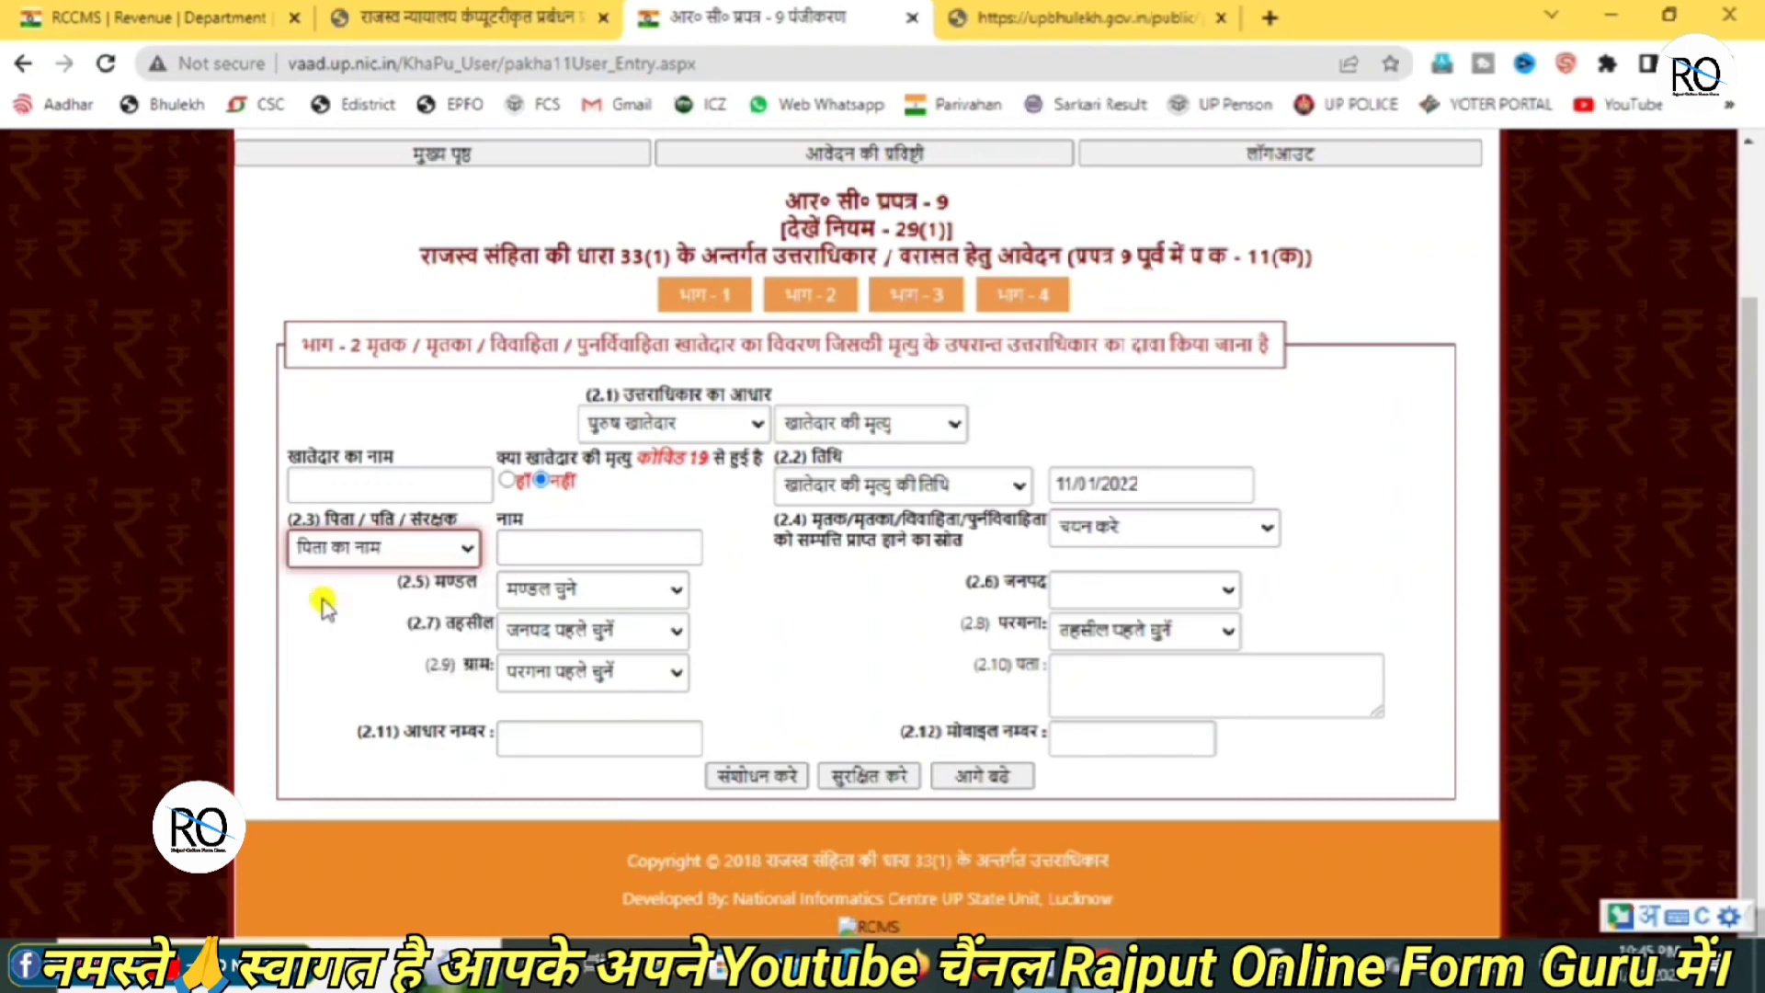
click(535, 544)
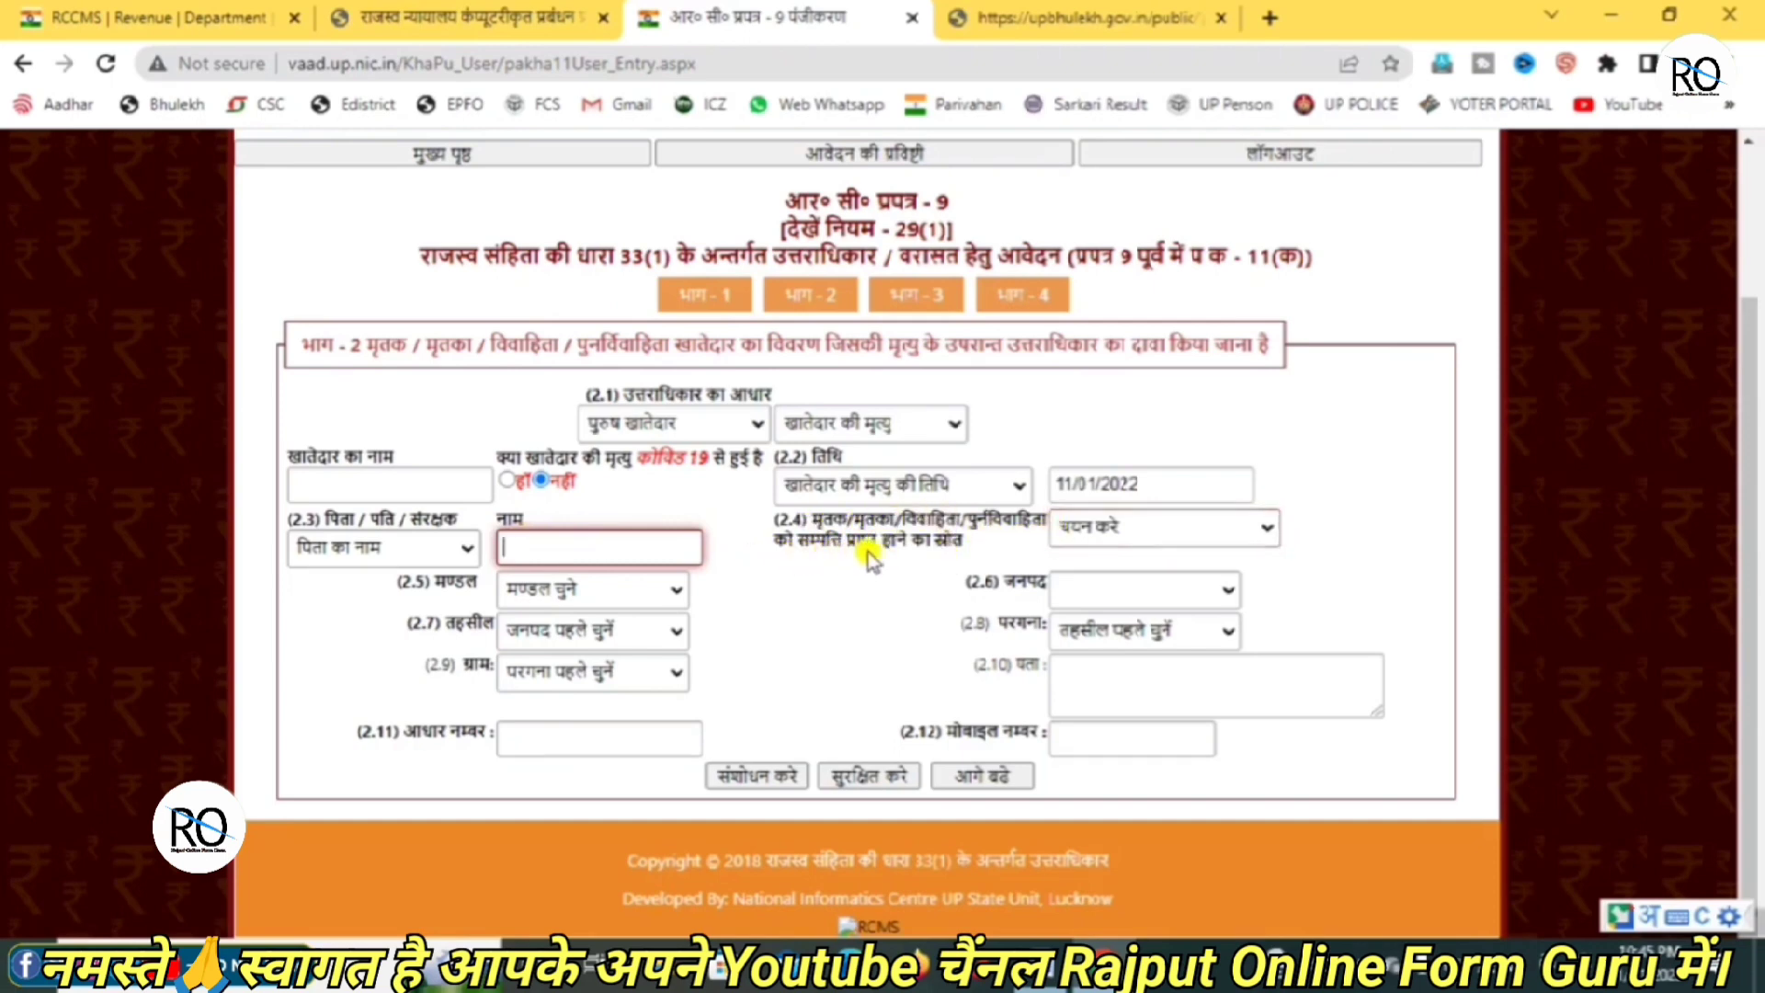
click(1202, 539)
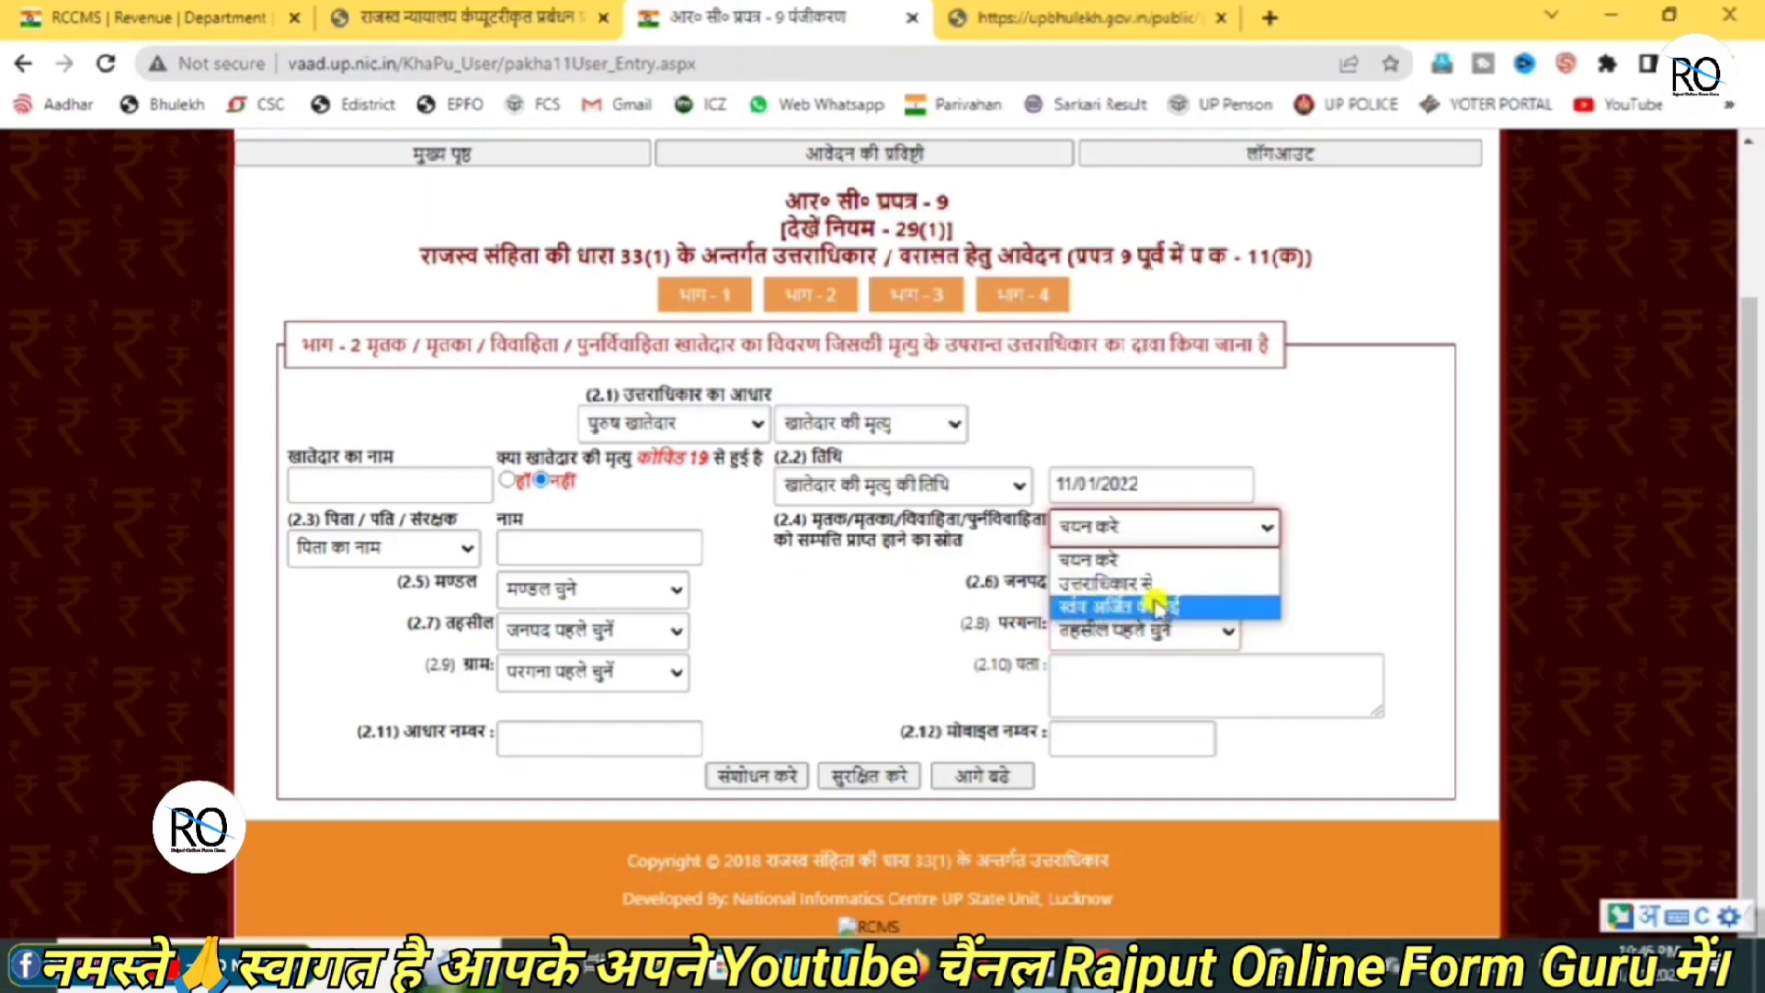
click(1089, 584)
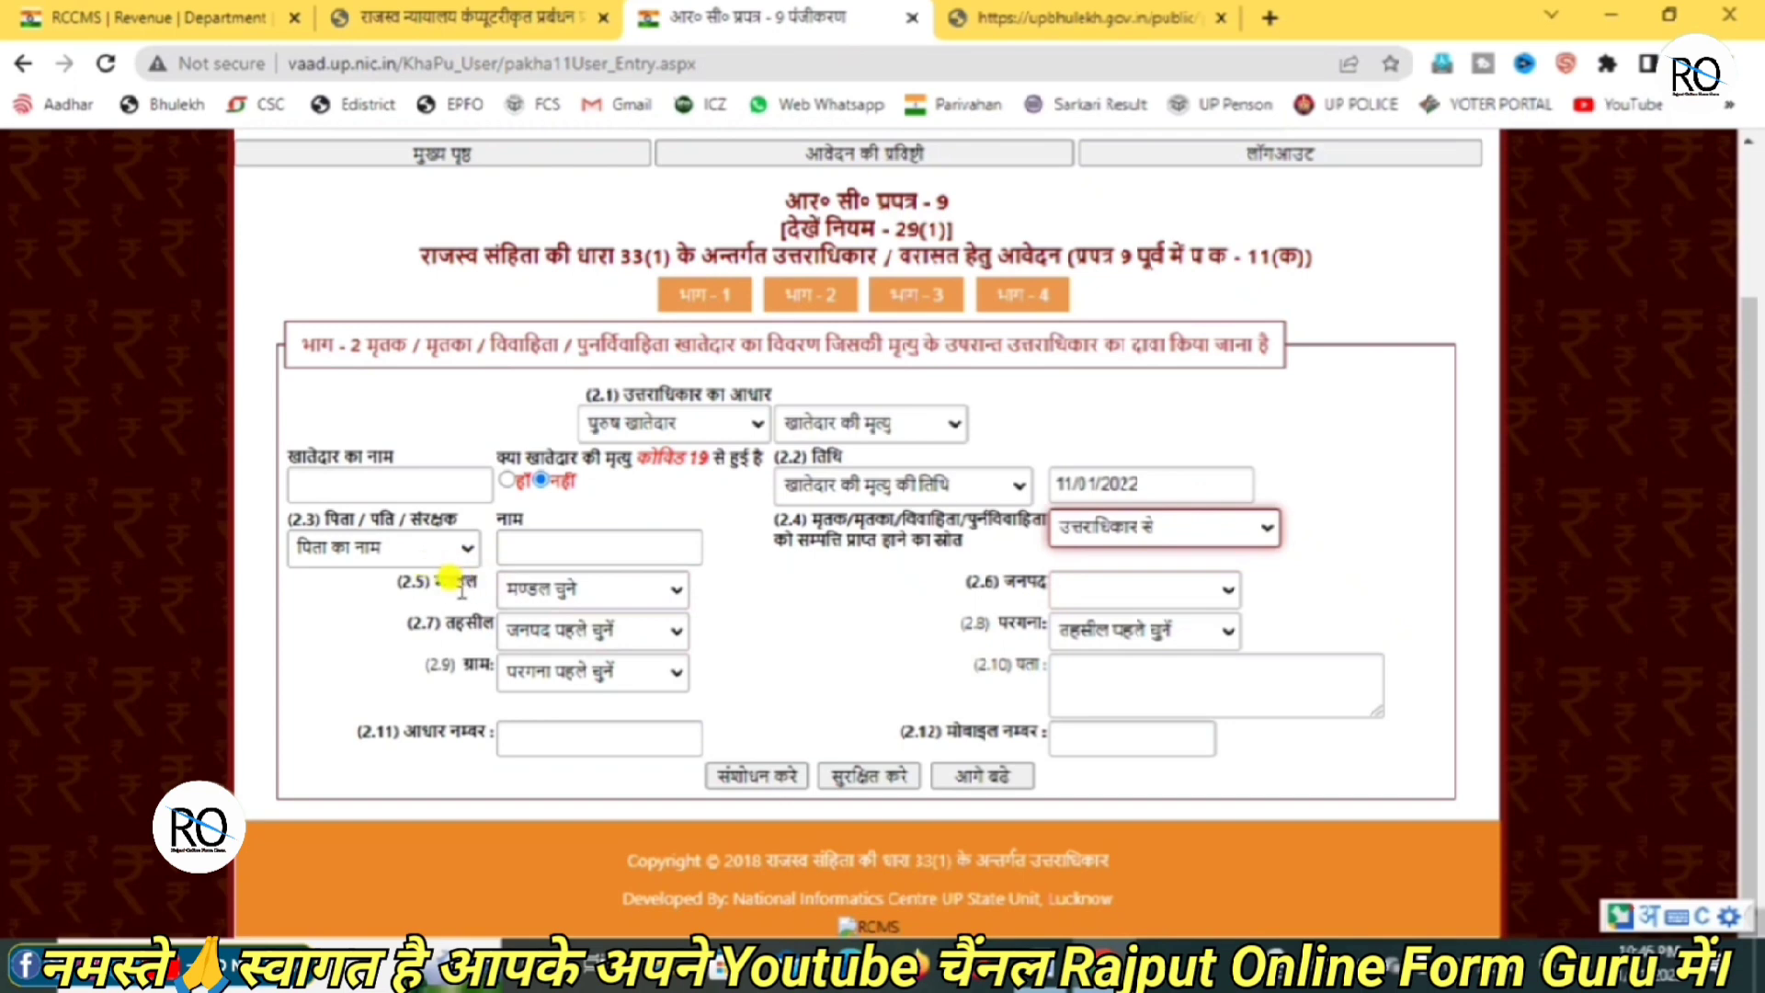
Set the deceased account holder's division to बरेली and district to पीलीभीत
click(593, 591)
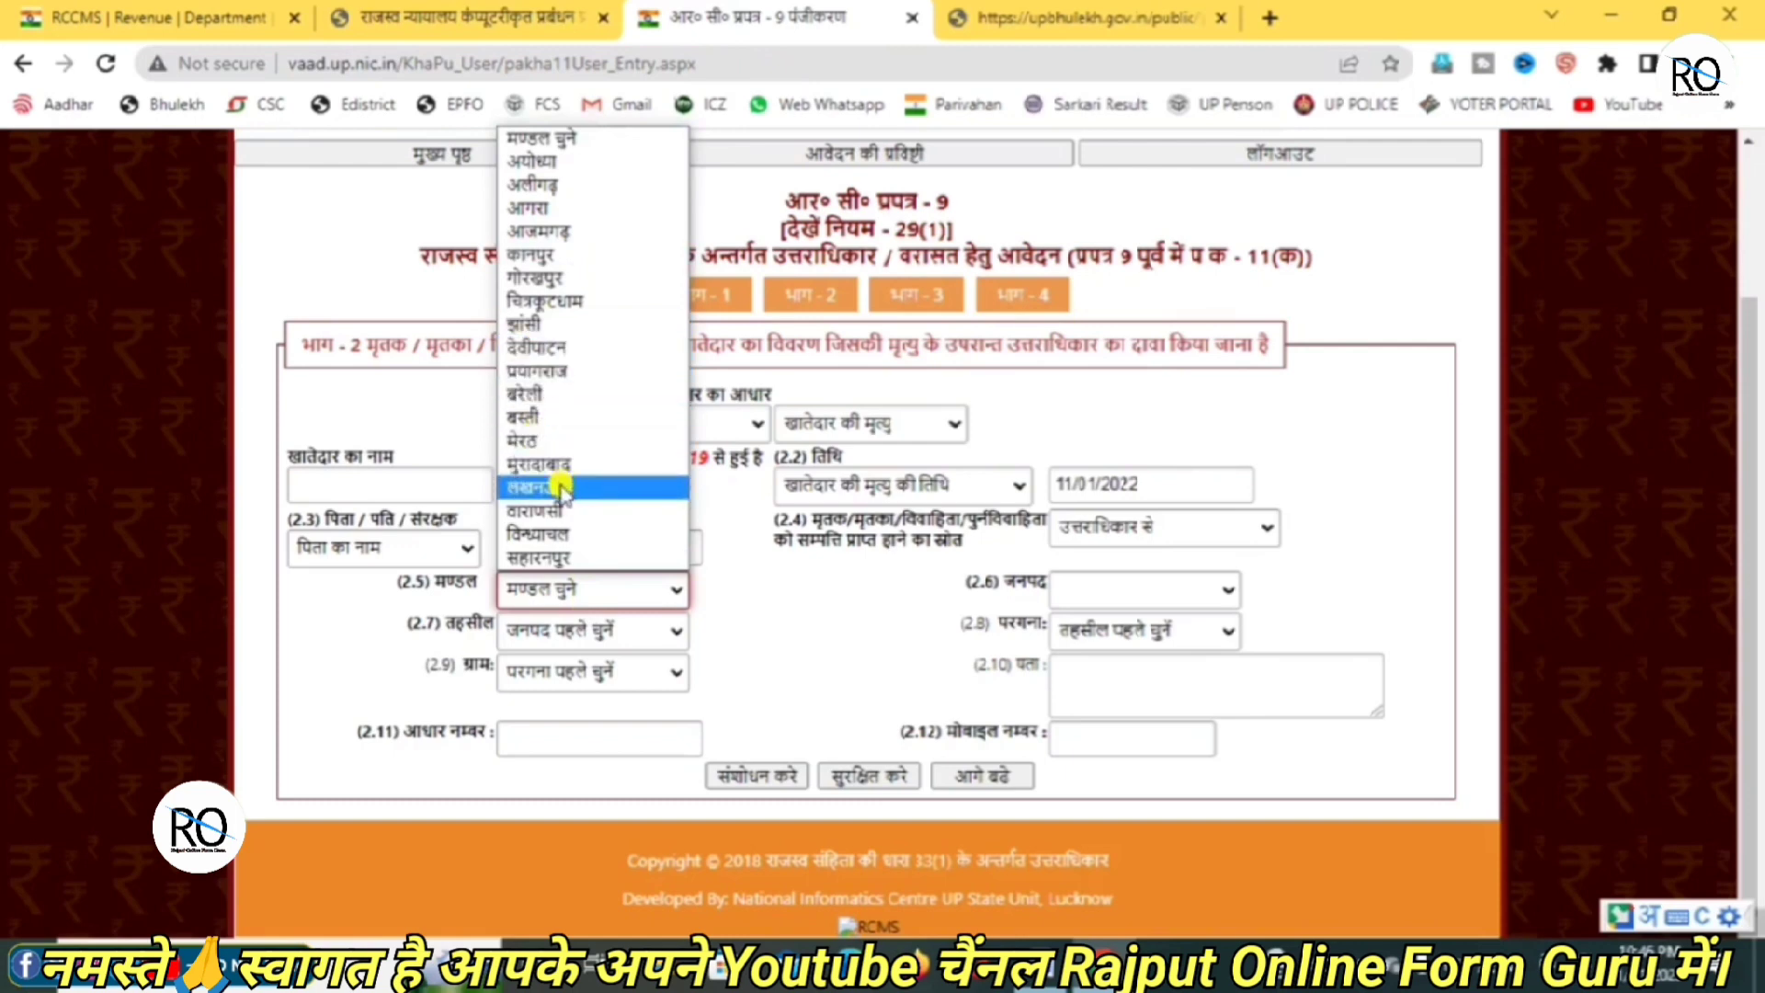
click(570, 392)
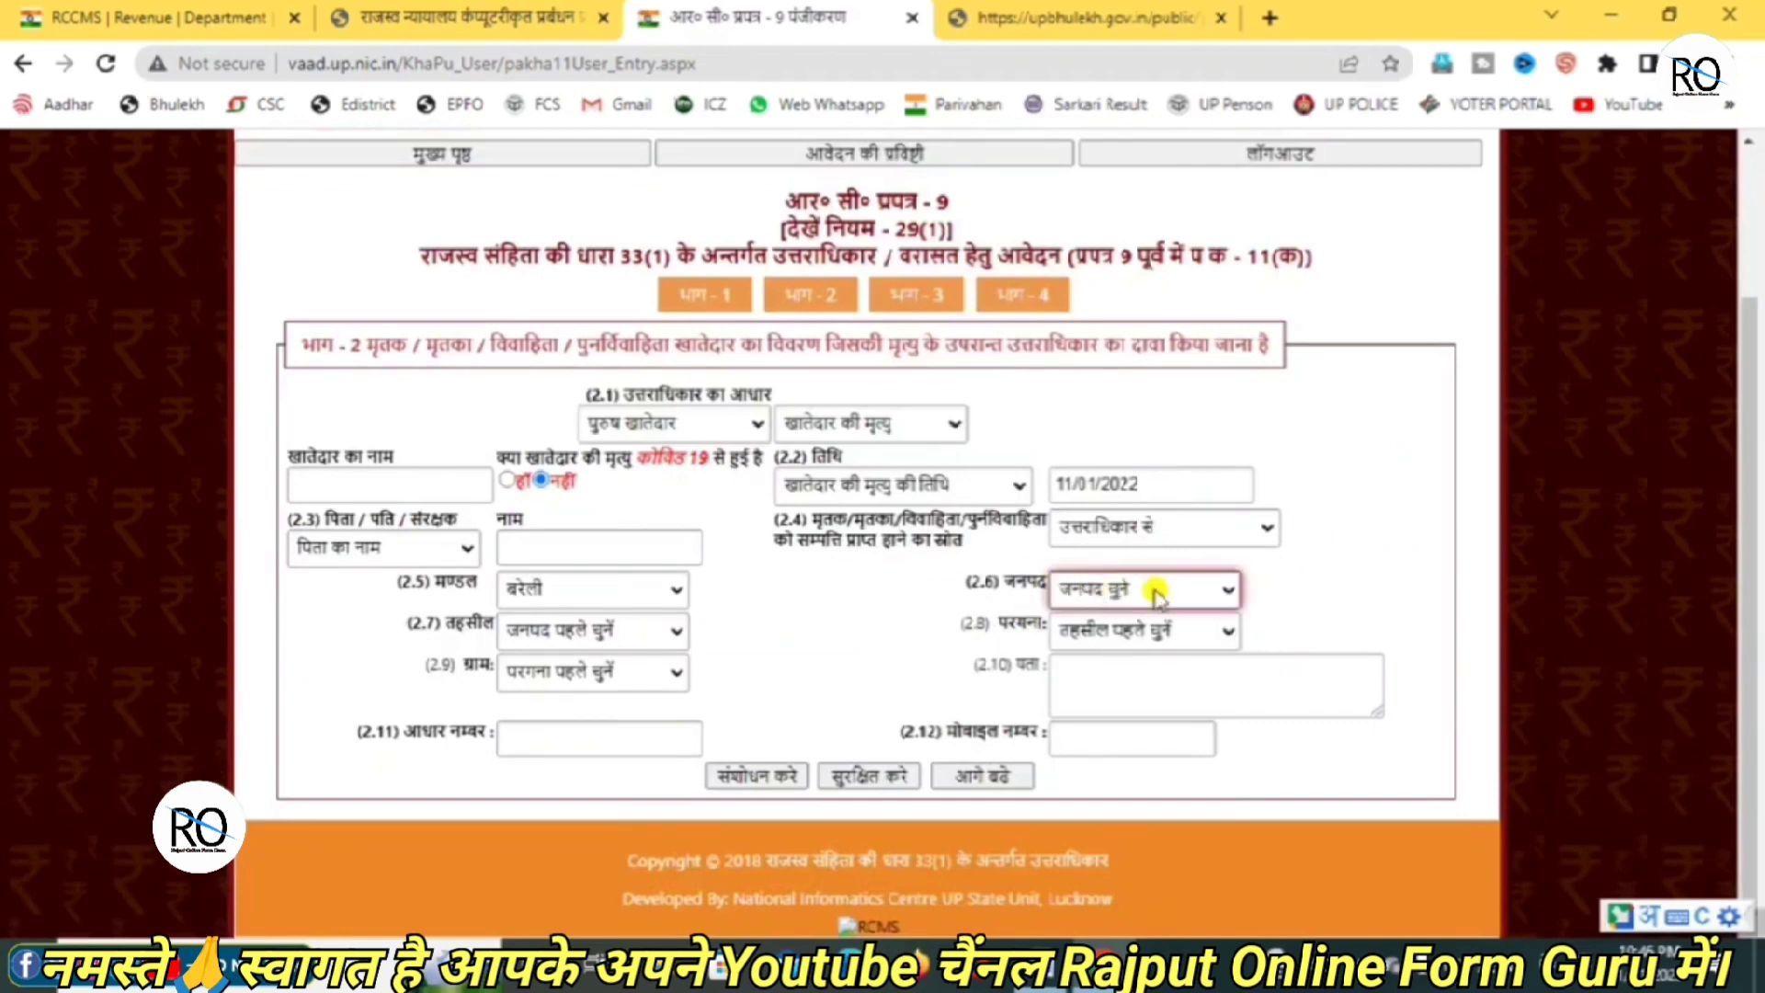
click(1144, 593)
click(1112, 639)
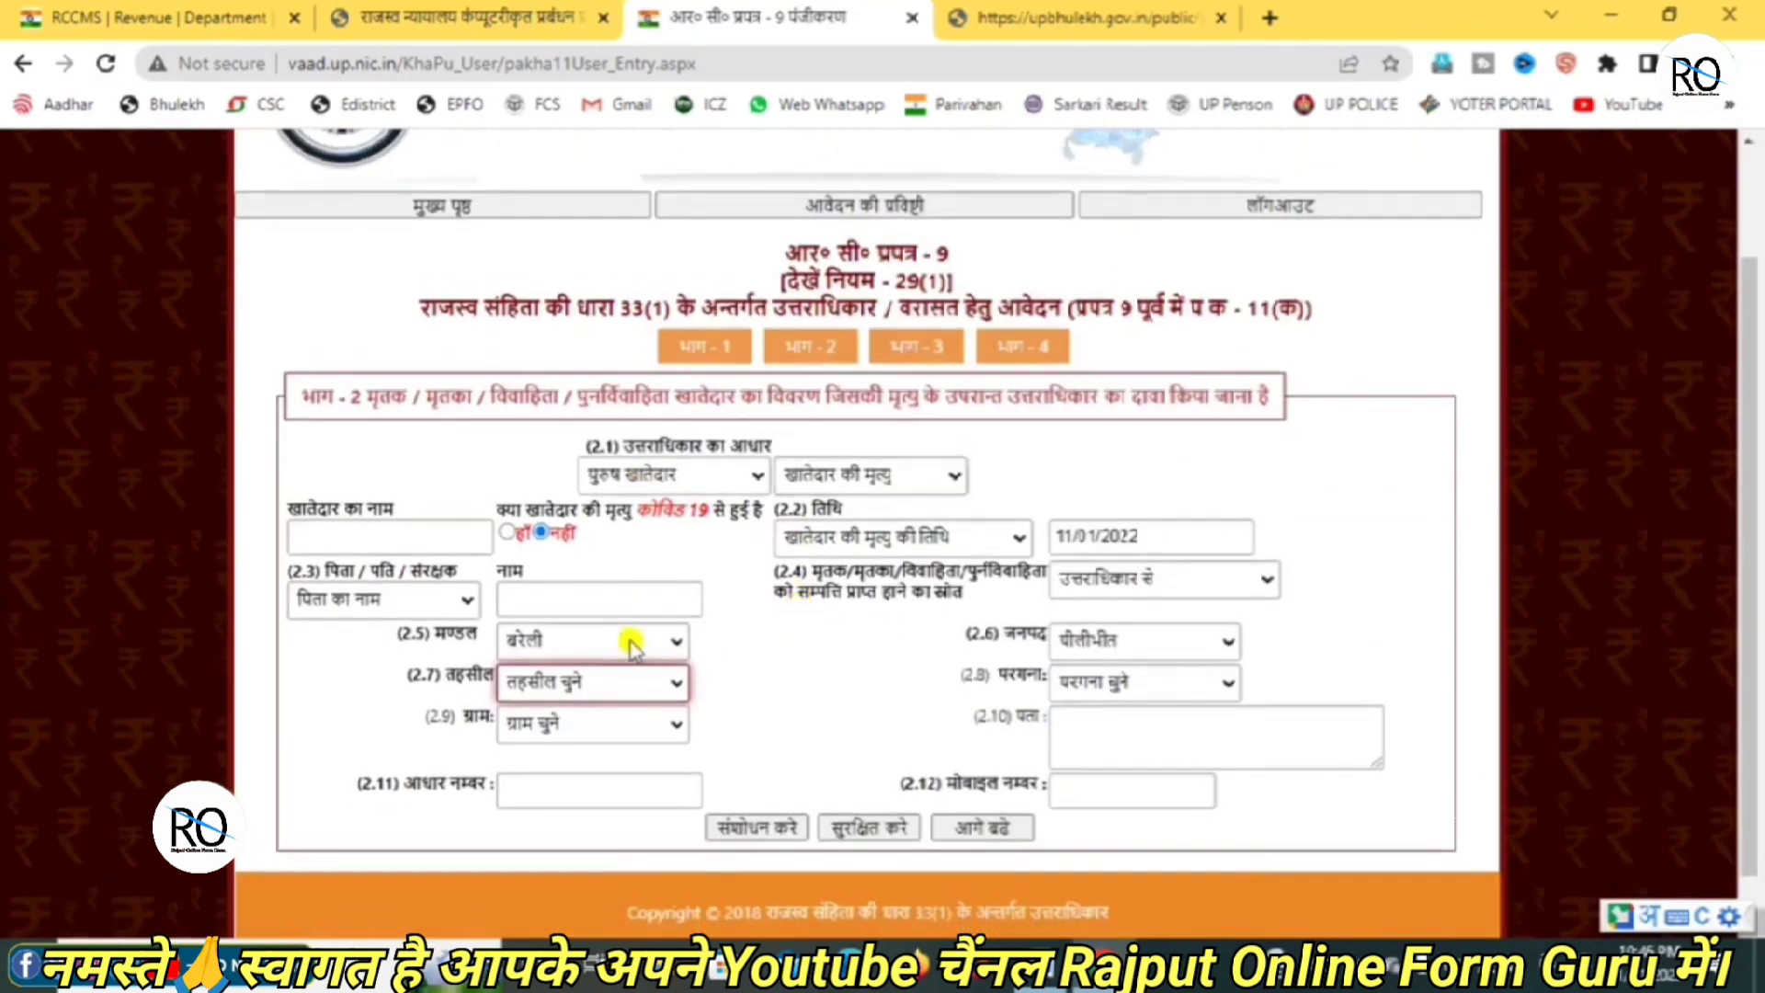
Set the deceased account holder's tehsil to अमरिया and, after checking the pargana on the Bhulekh record, choose जहानाबाद as the pargana
click(596, 681)
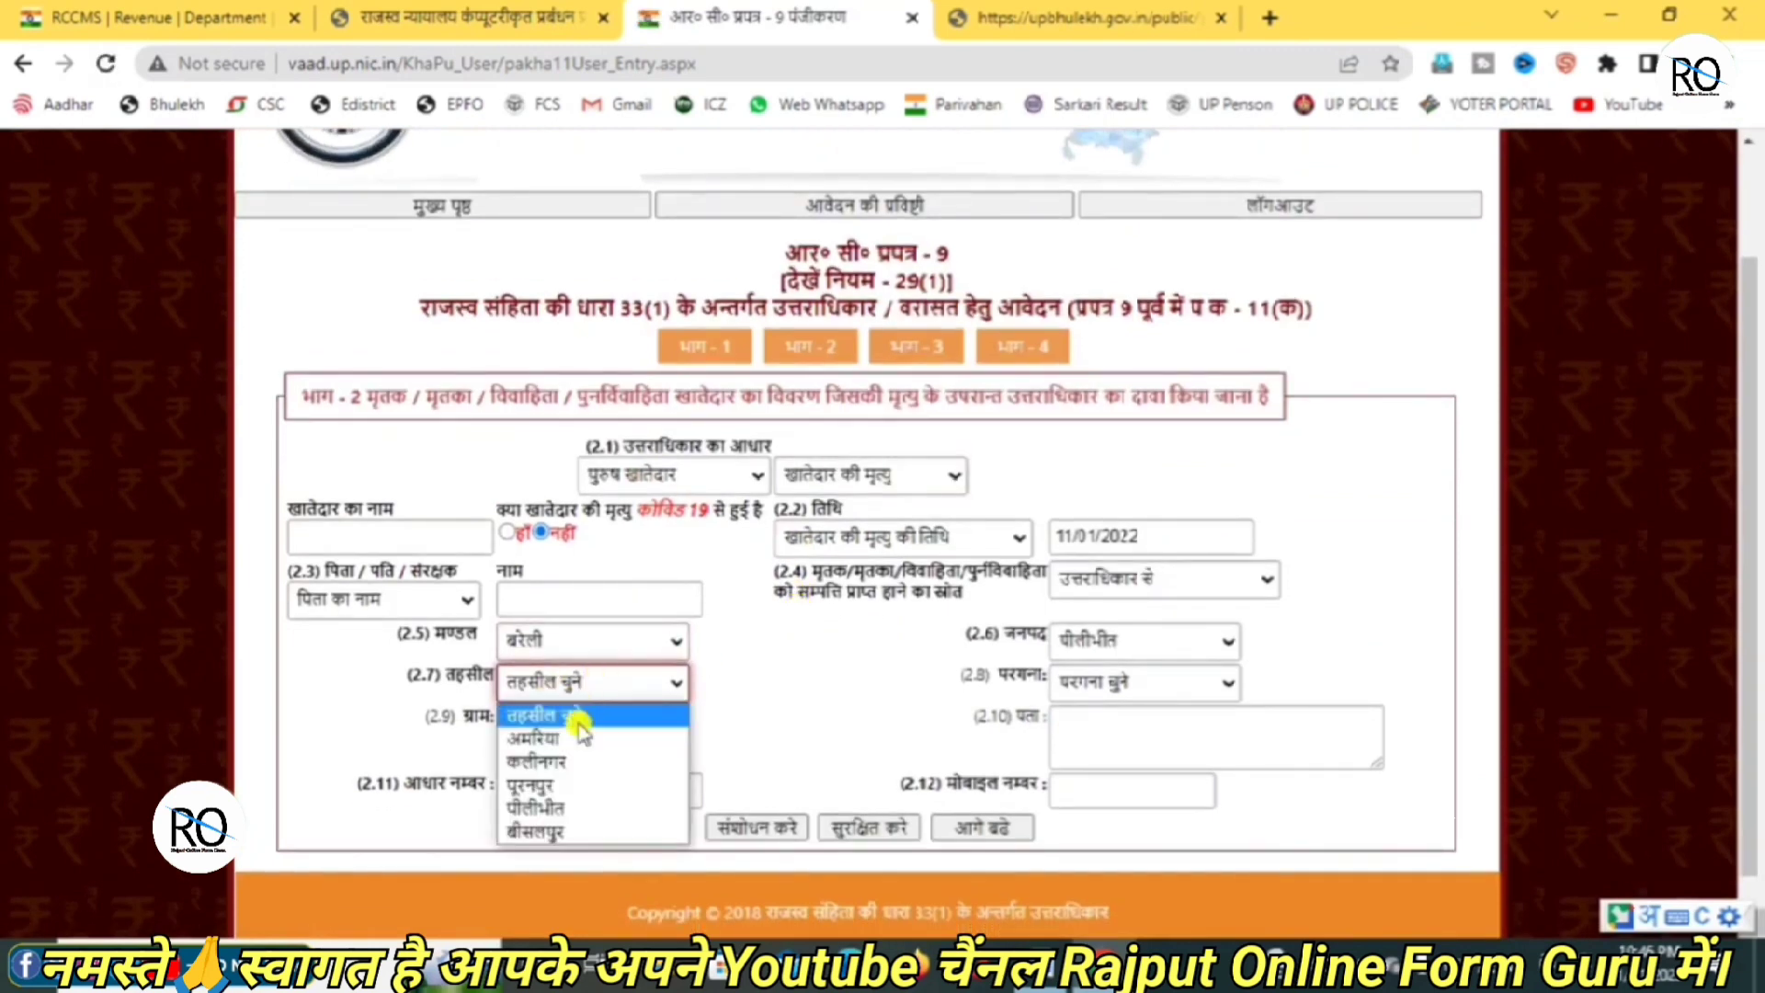
click(567, 741)
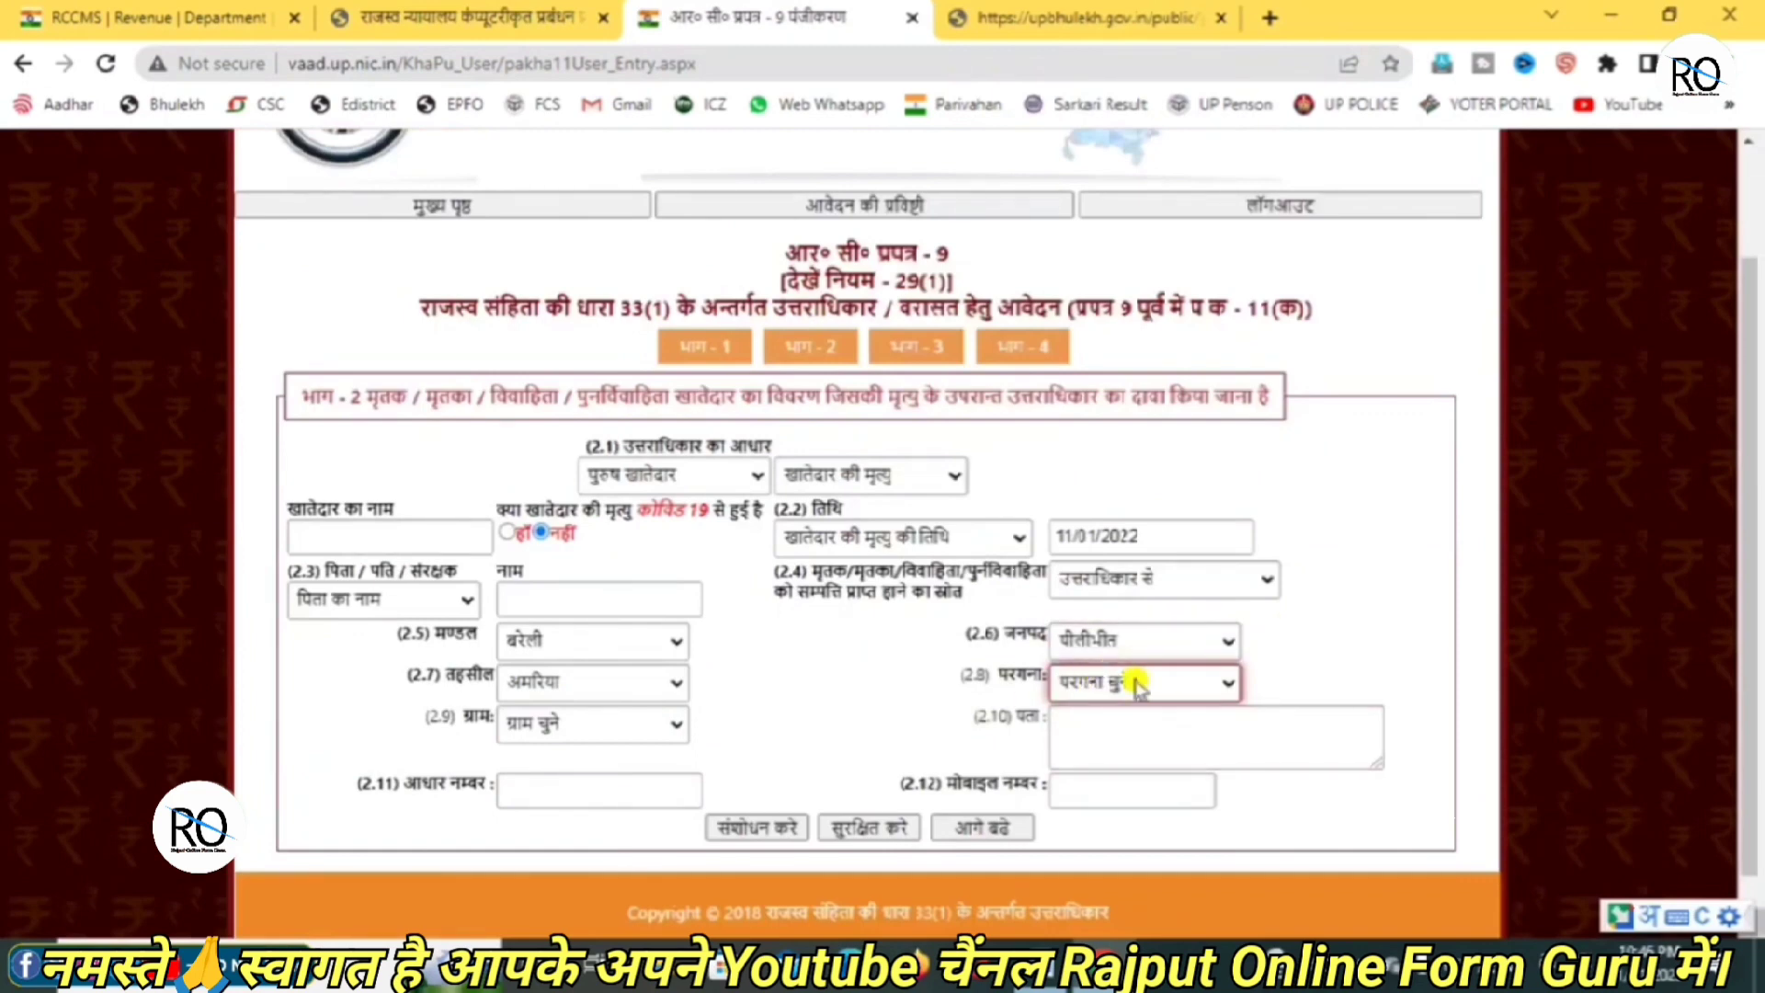
click(1140, 684)
click(1089, 17)
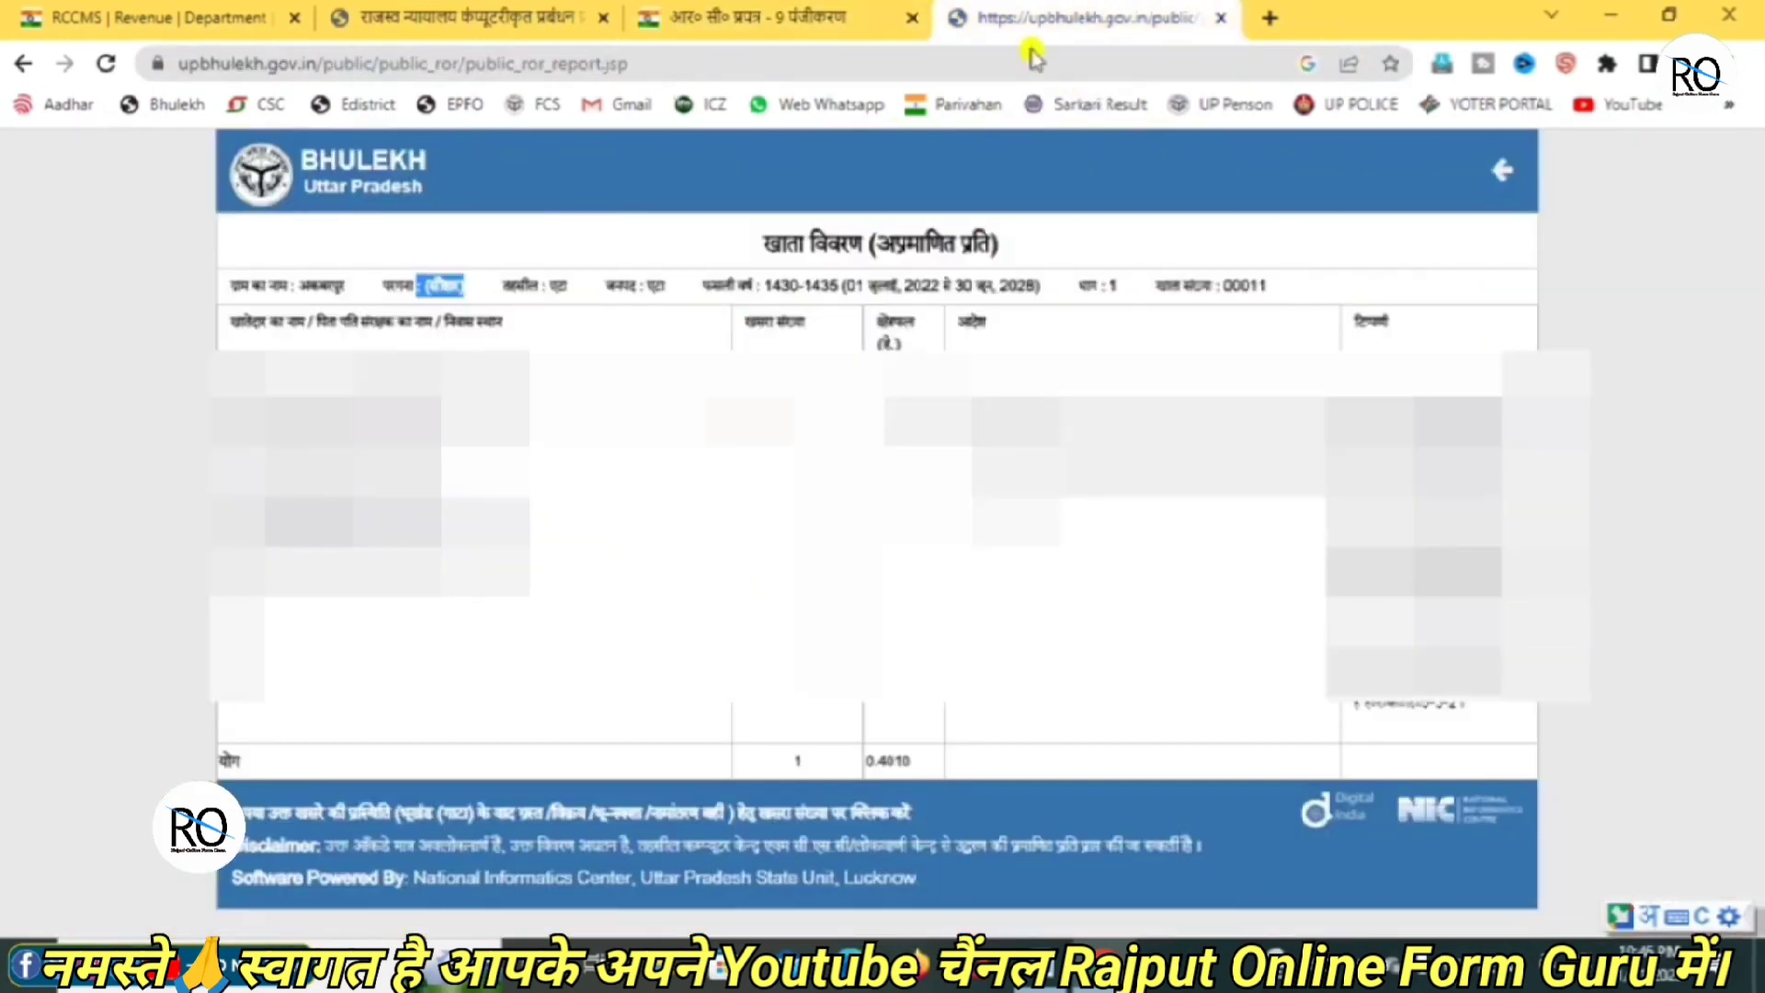
click(457, 281)
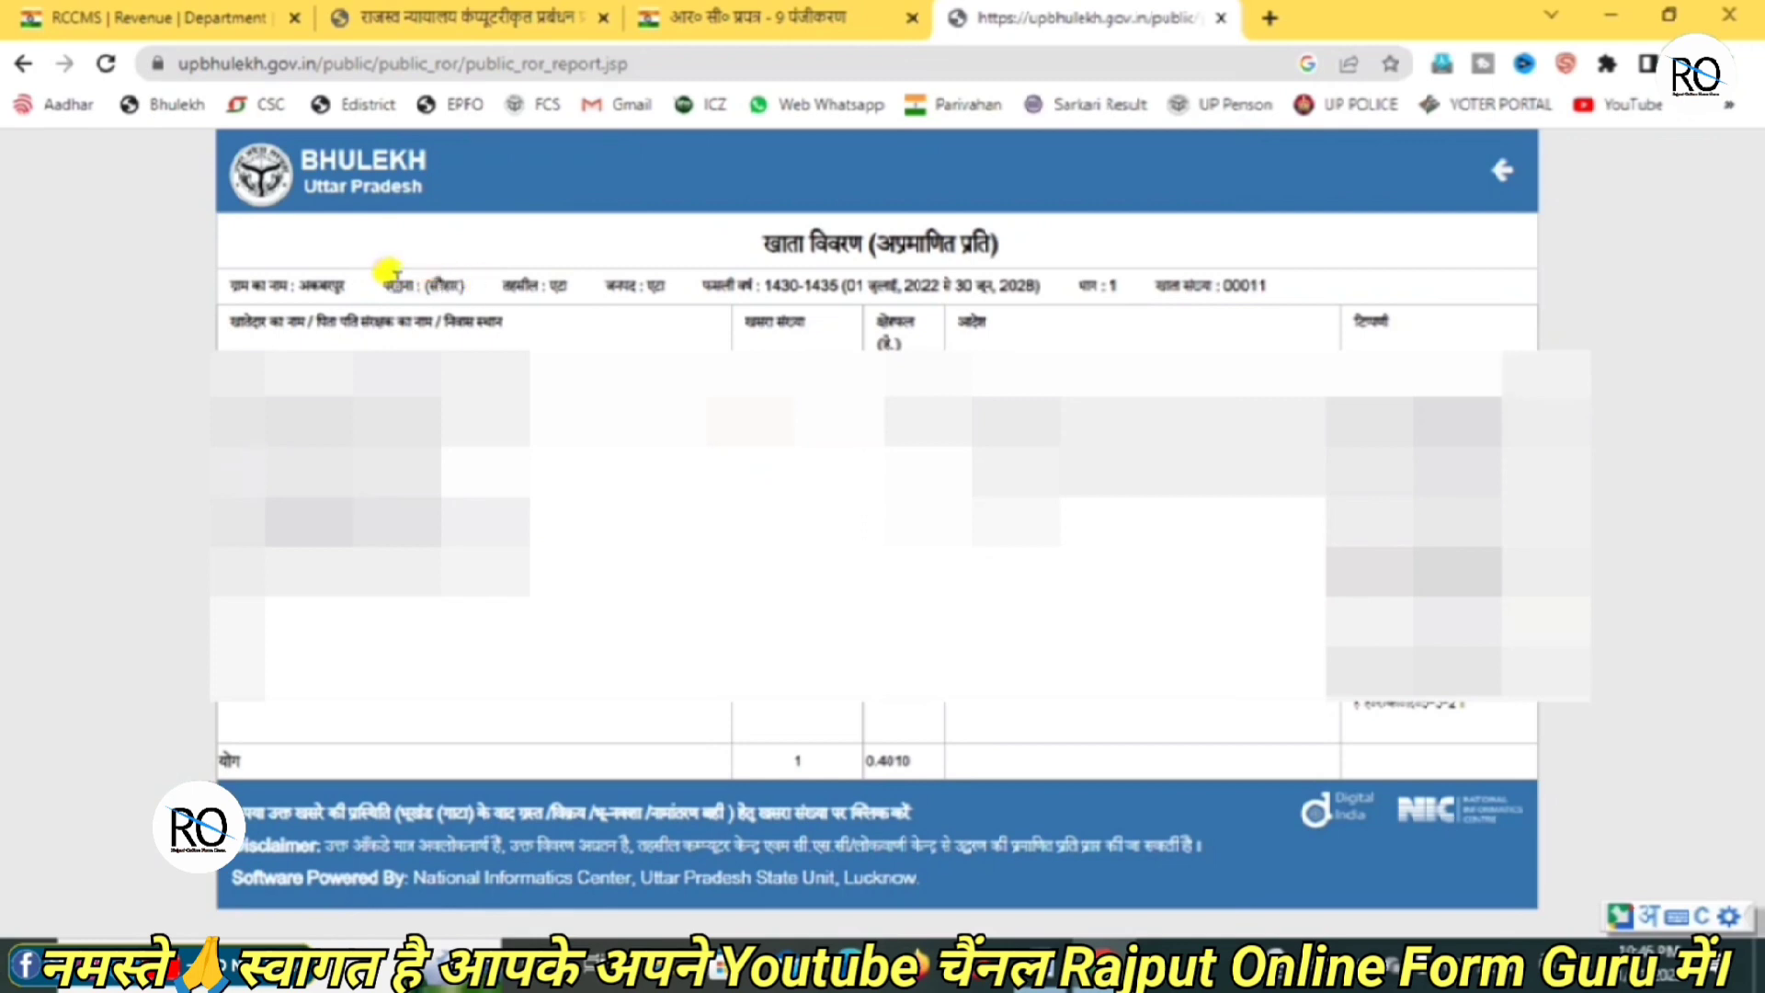
click(813, 17)
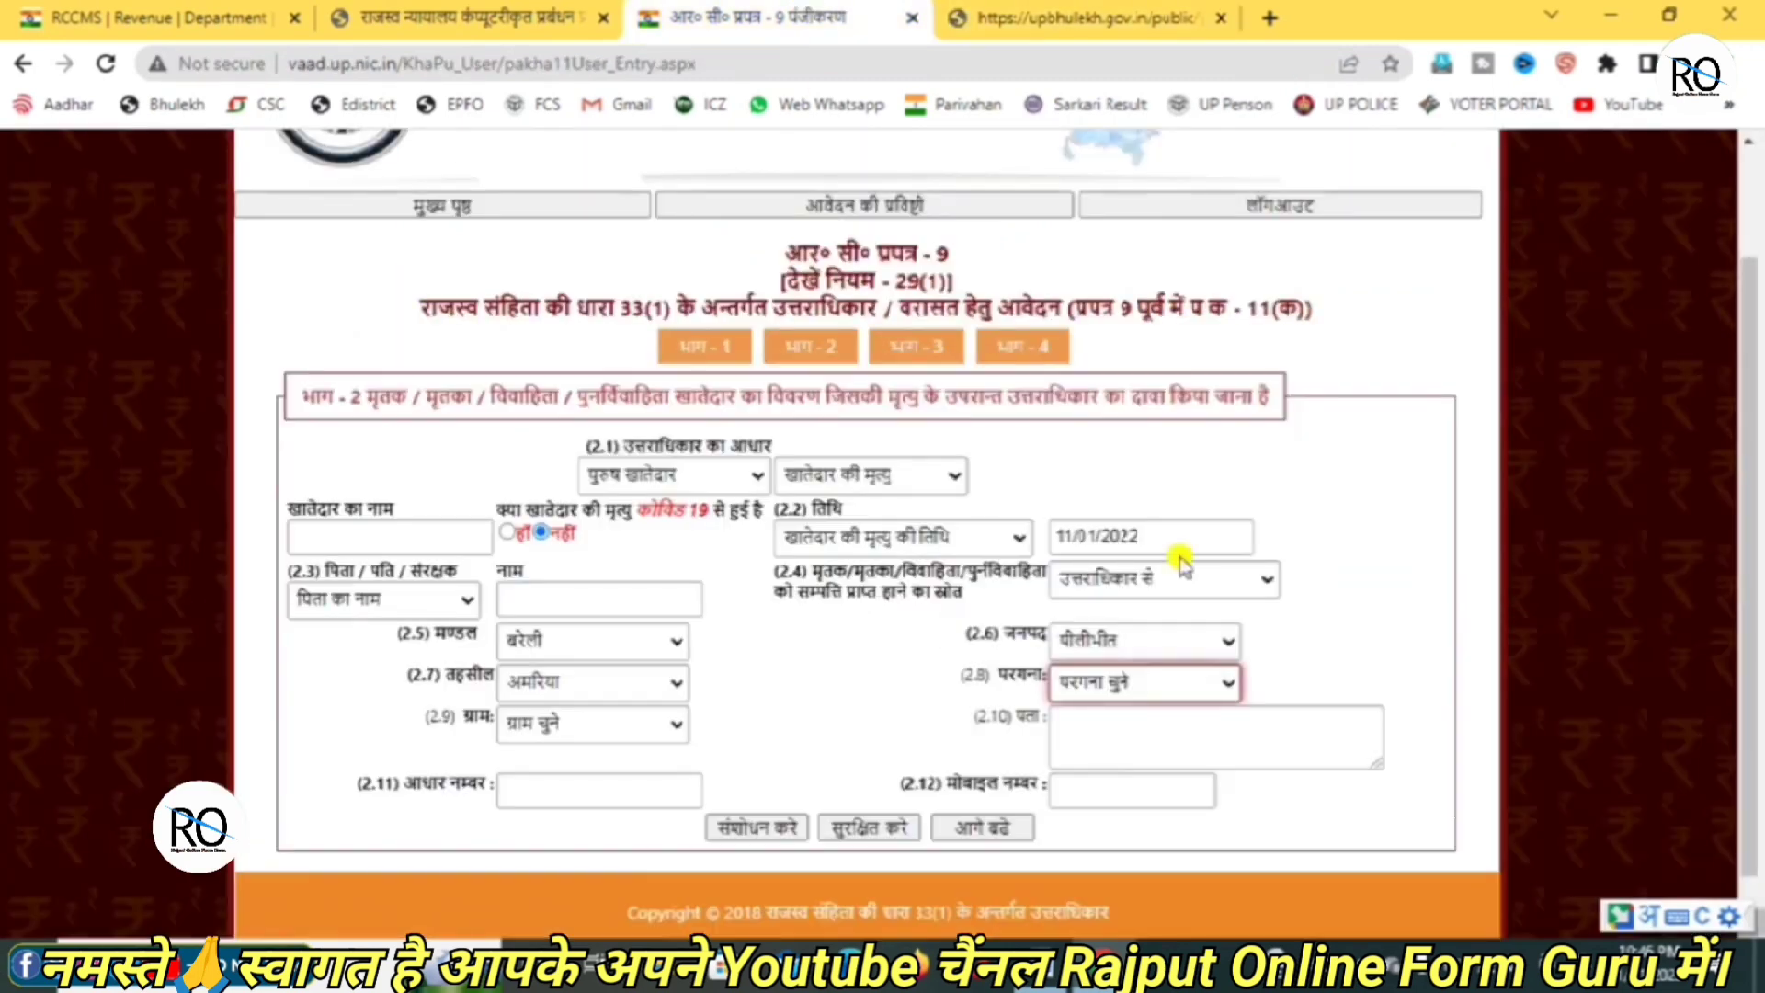
click(1066, 682)
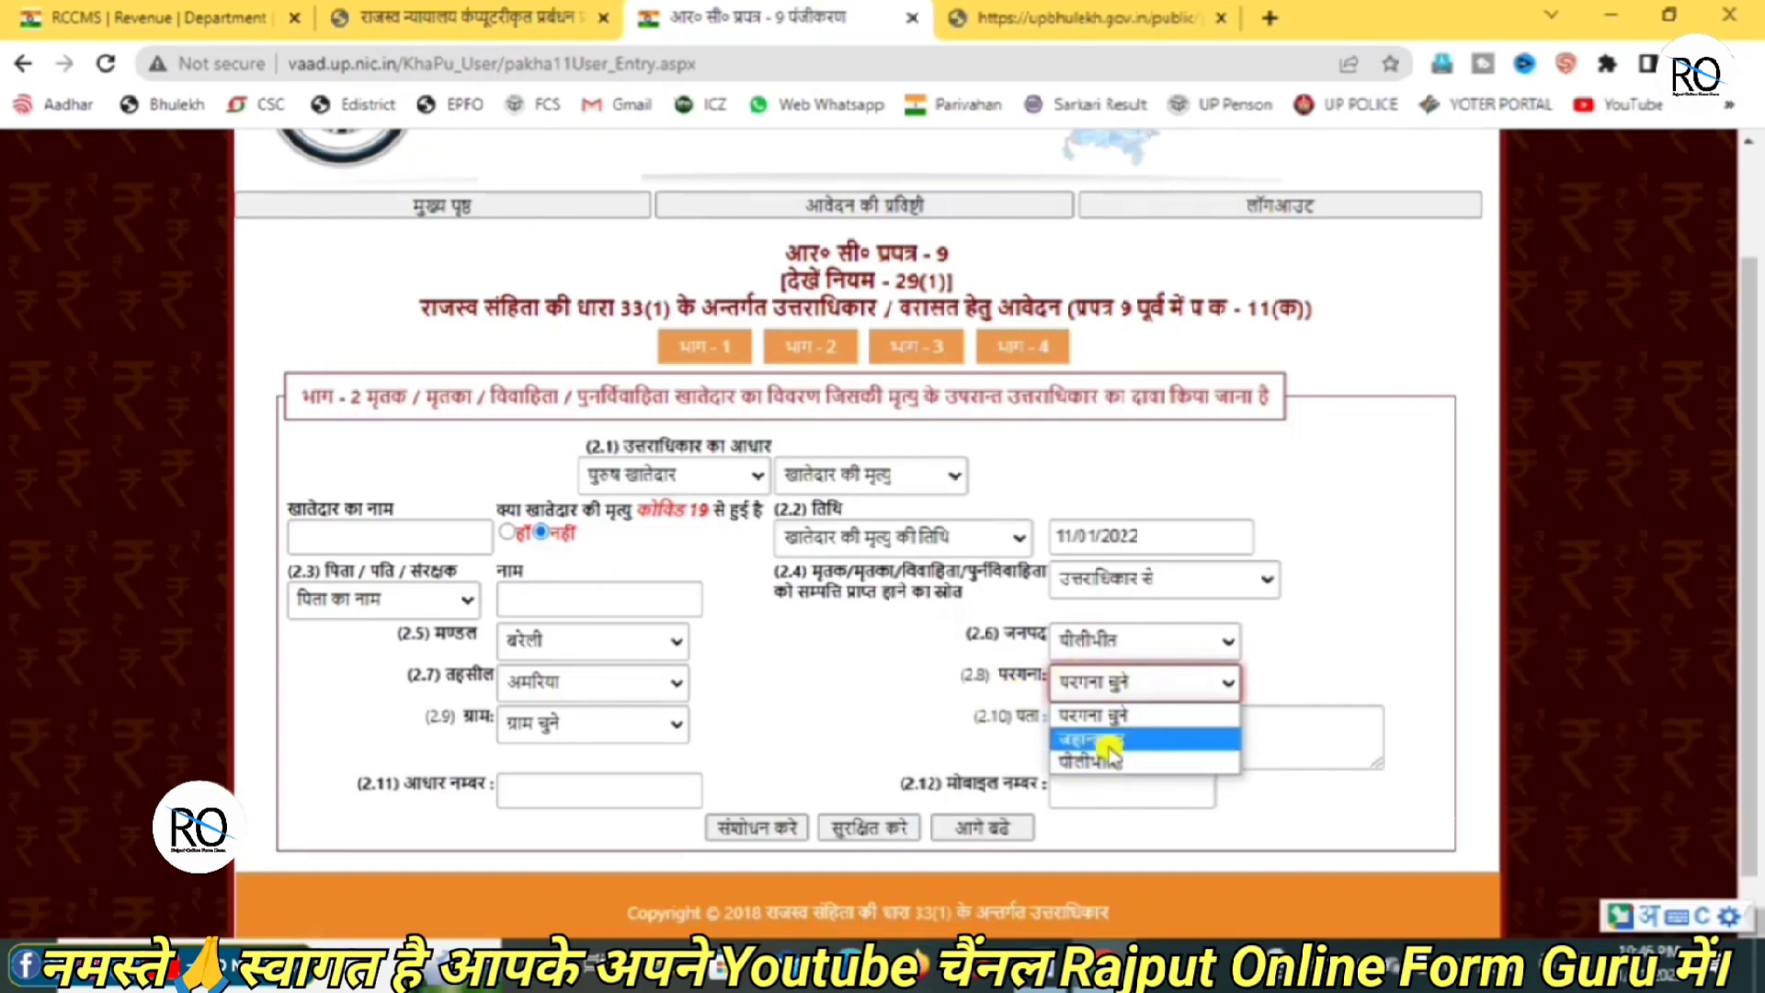
click(1111, 744)
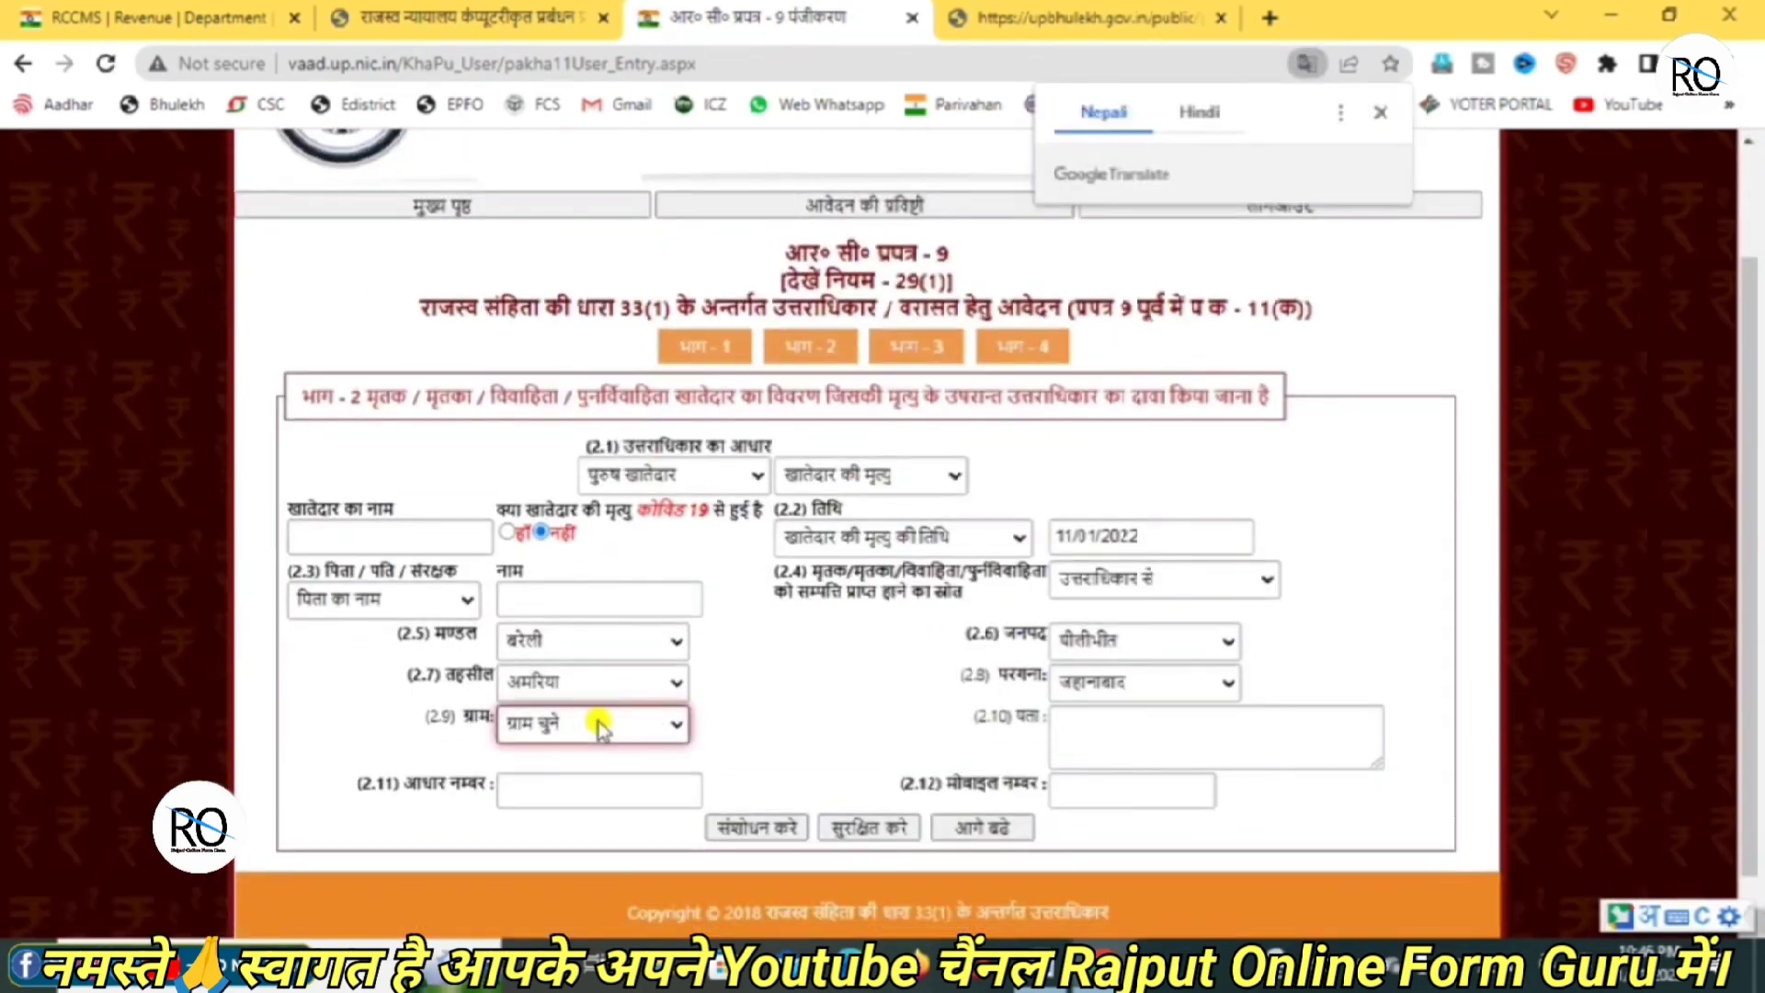
Set the deceased account holder's village (ग्राम) to कैचूटांडा
click(597, 726)
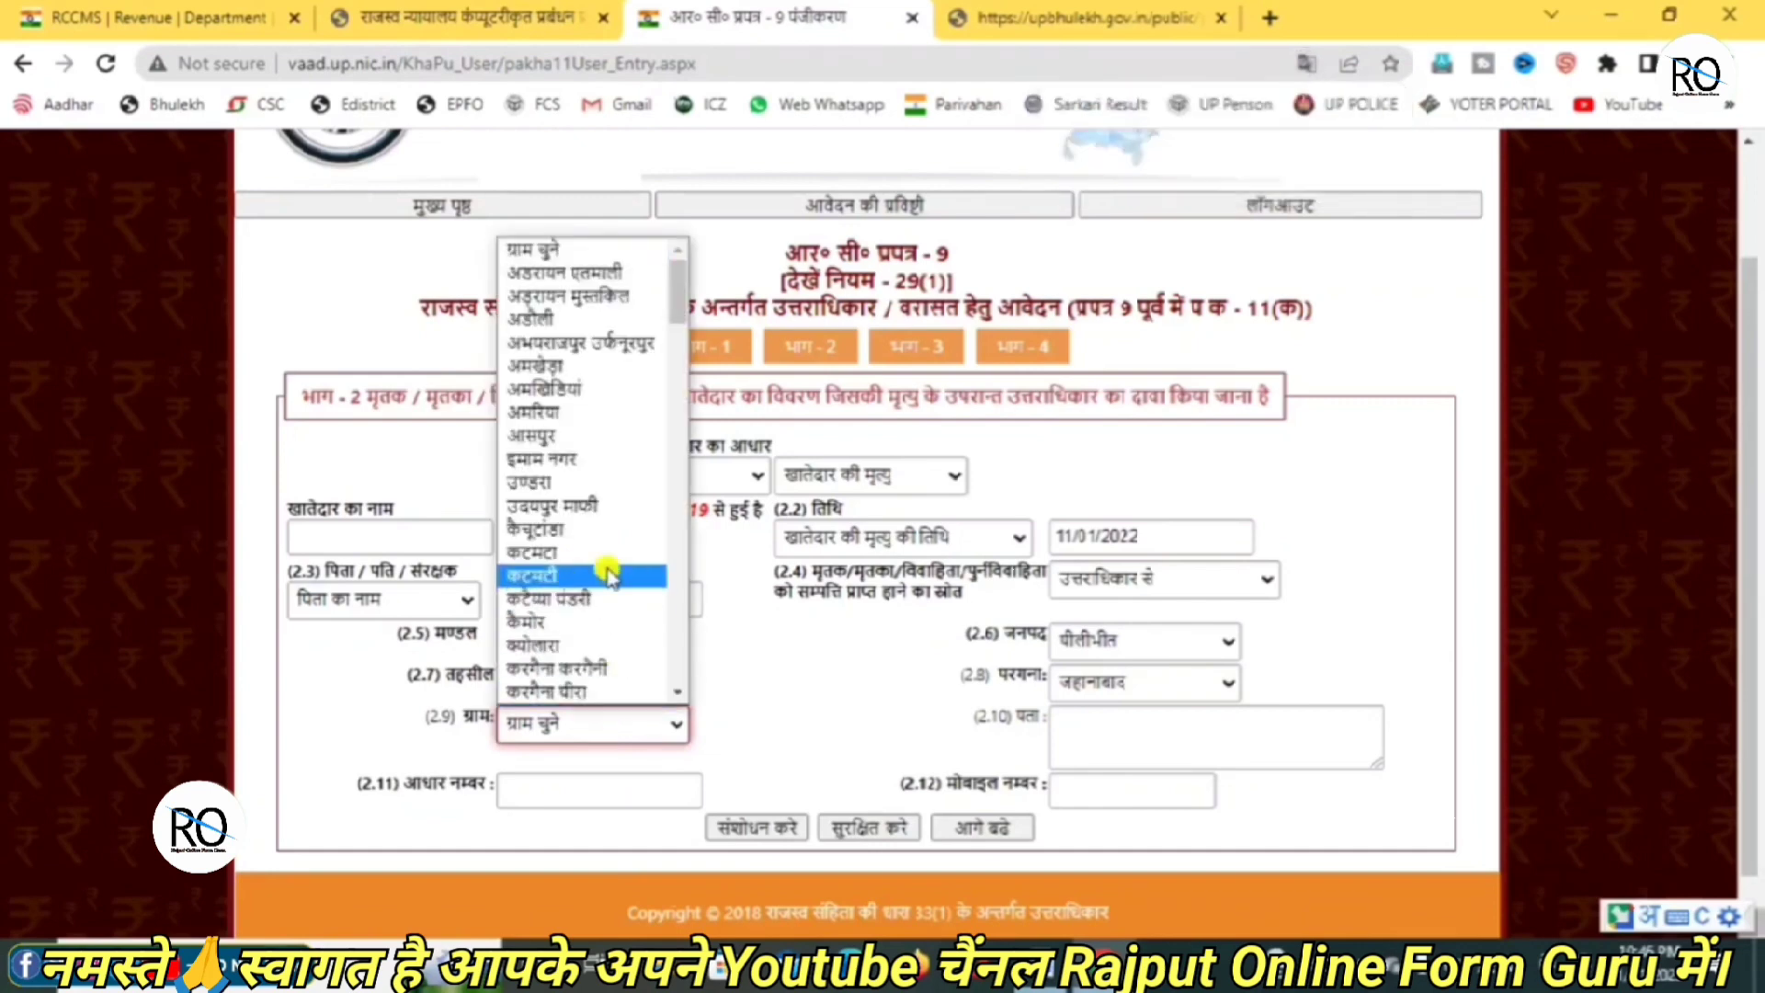
click(546, 459)
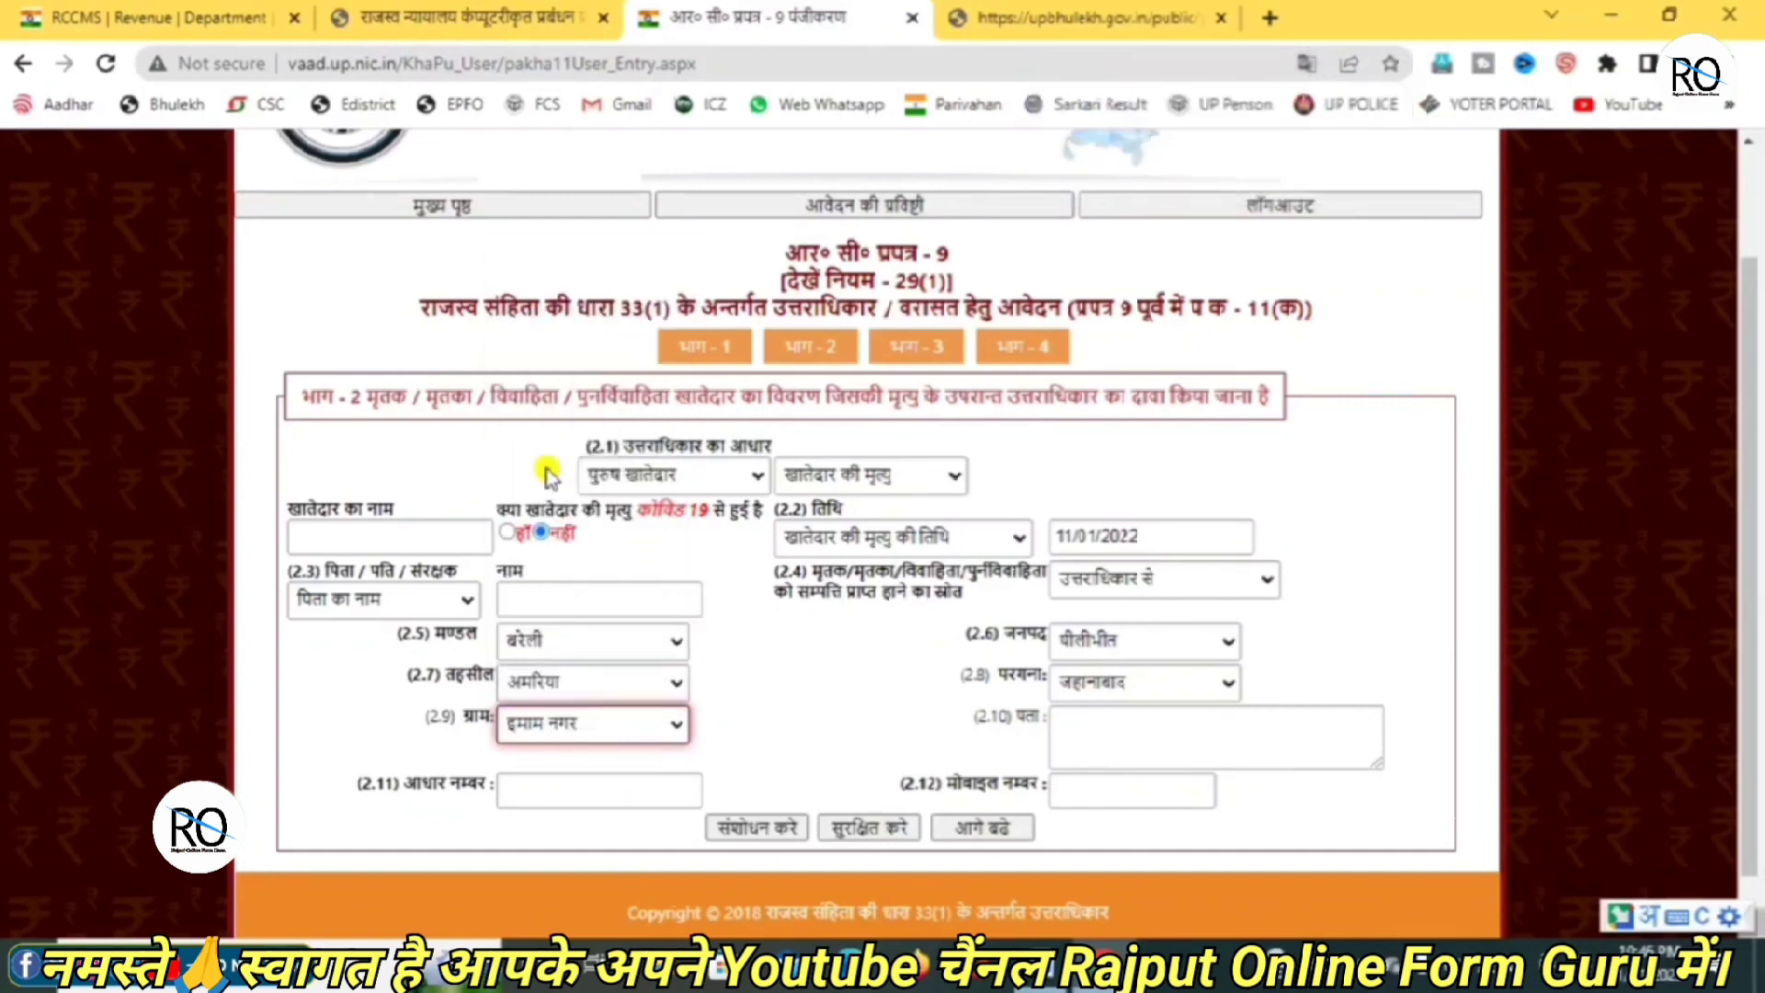
click(508, 662)
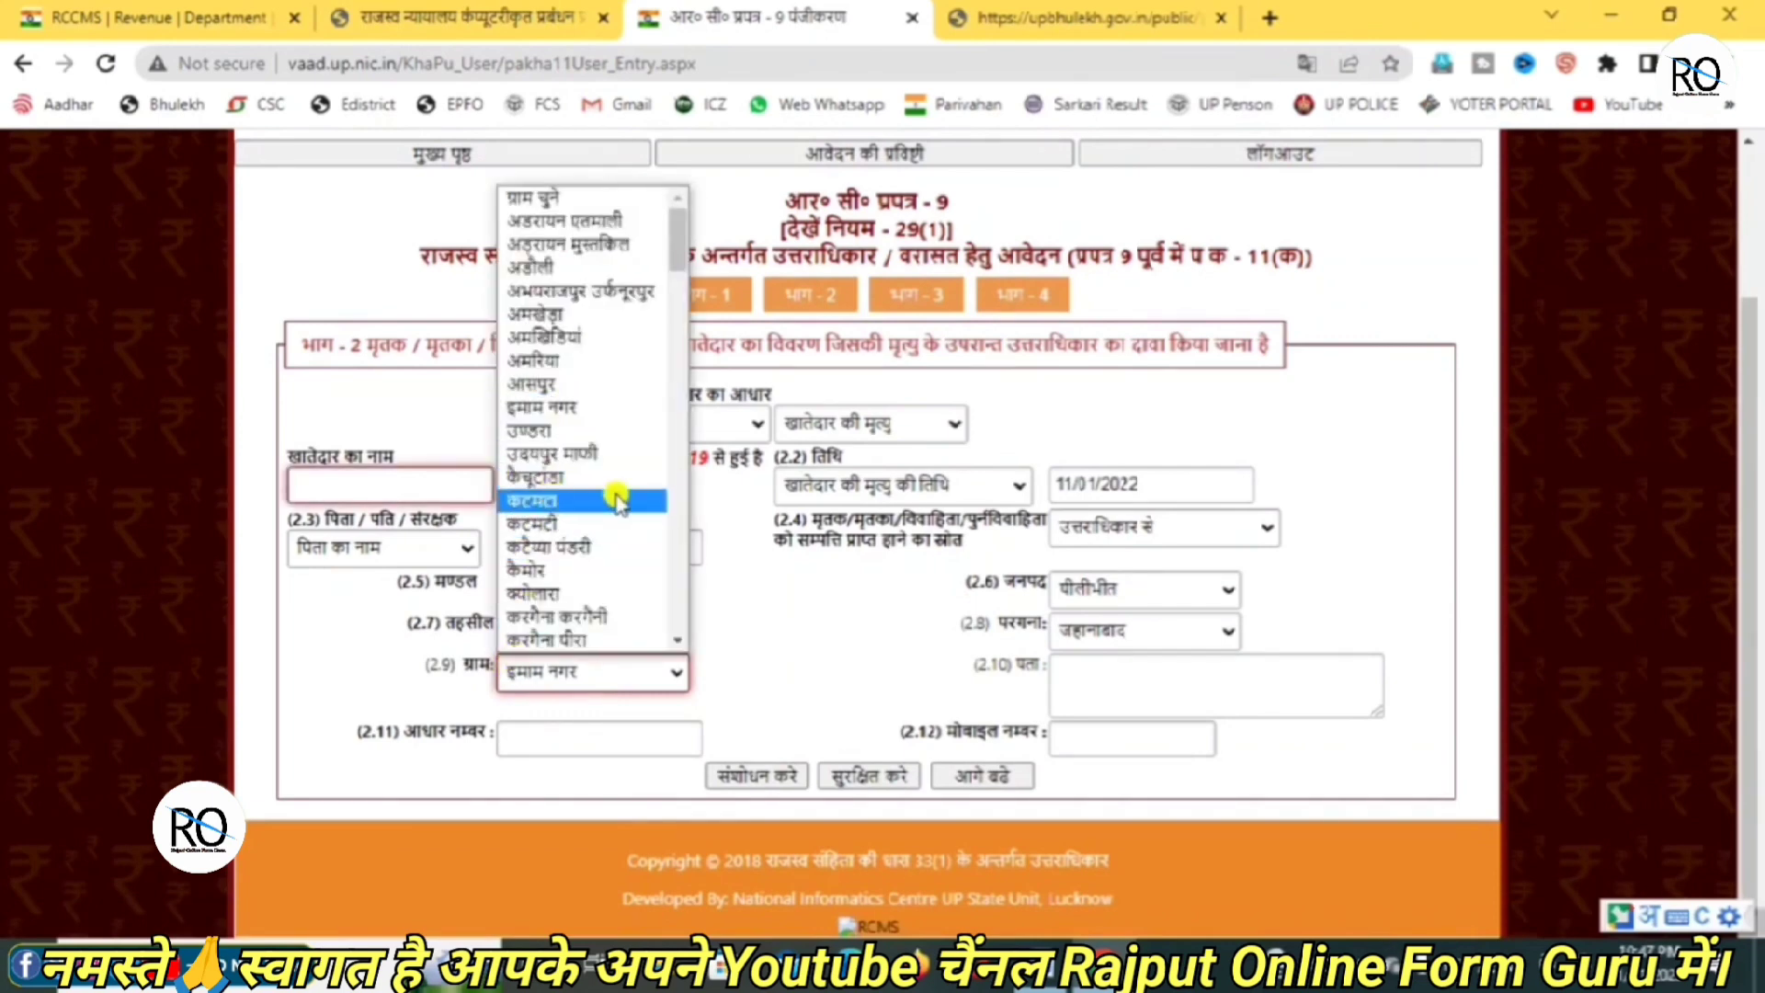
click(561, 479)
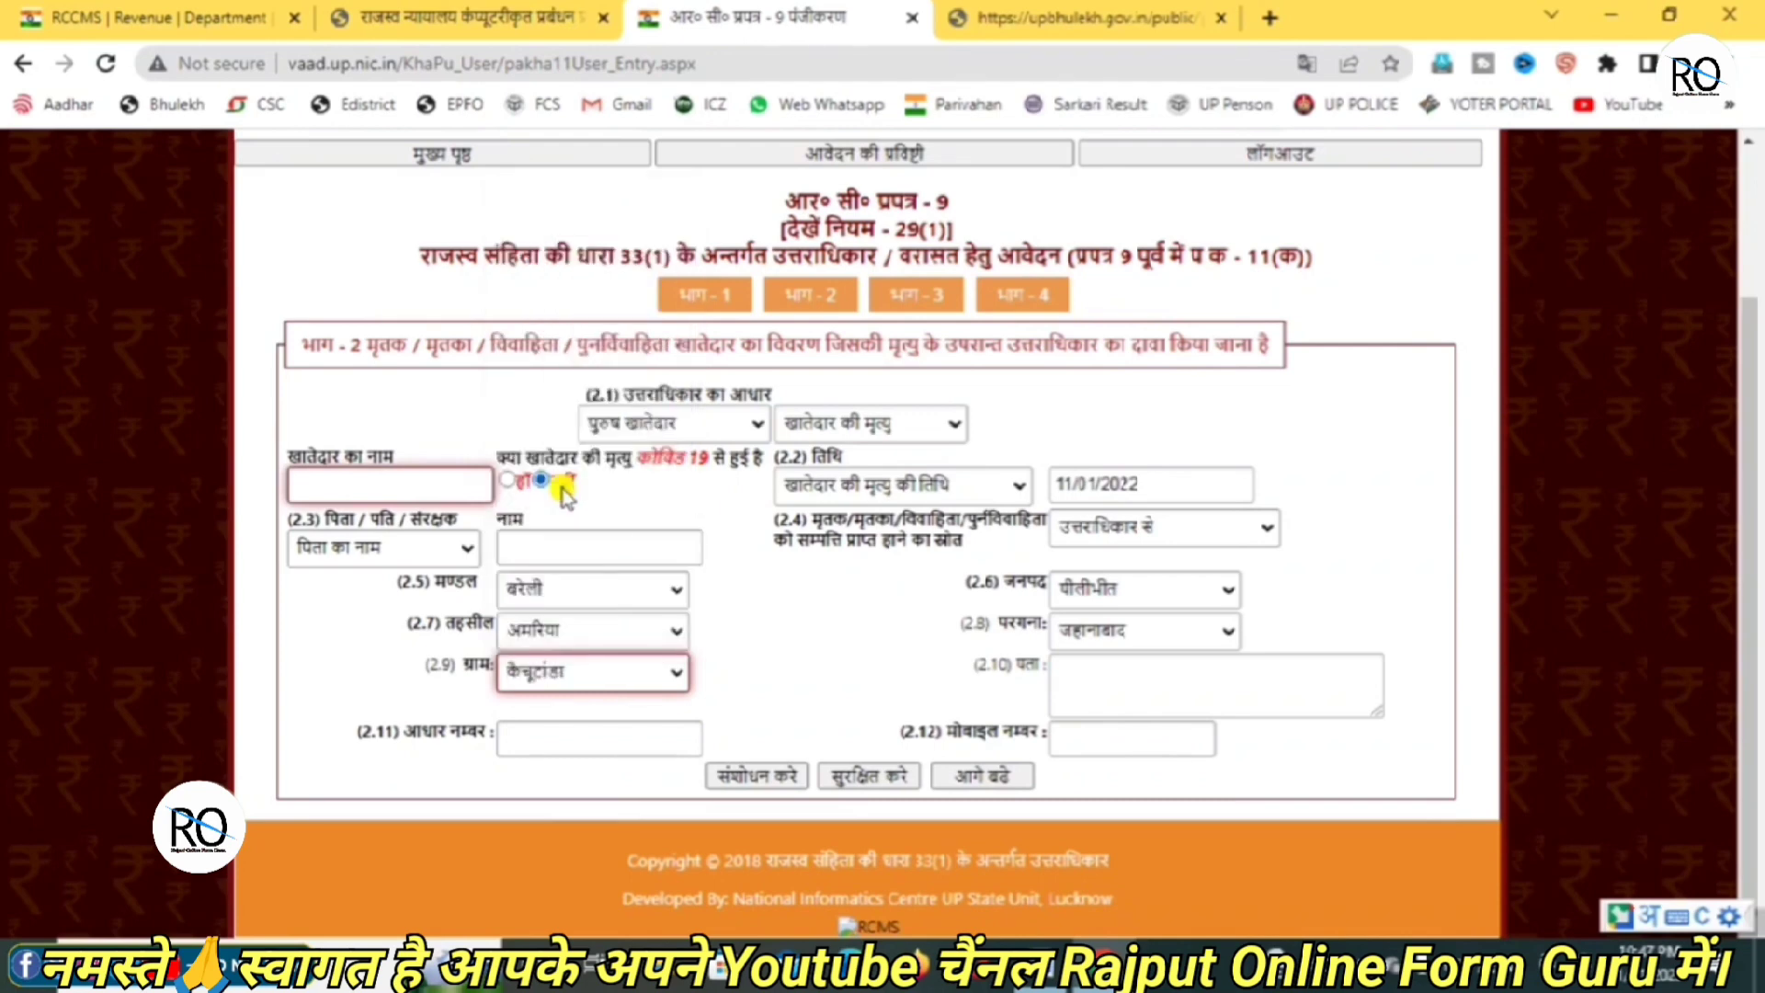
Go through the deceased account holder's address, Aadhaar number and mobile number fields
click(1110, 658)
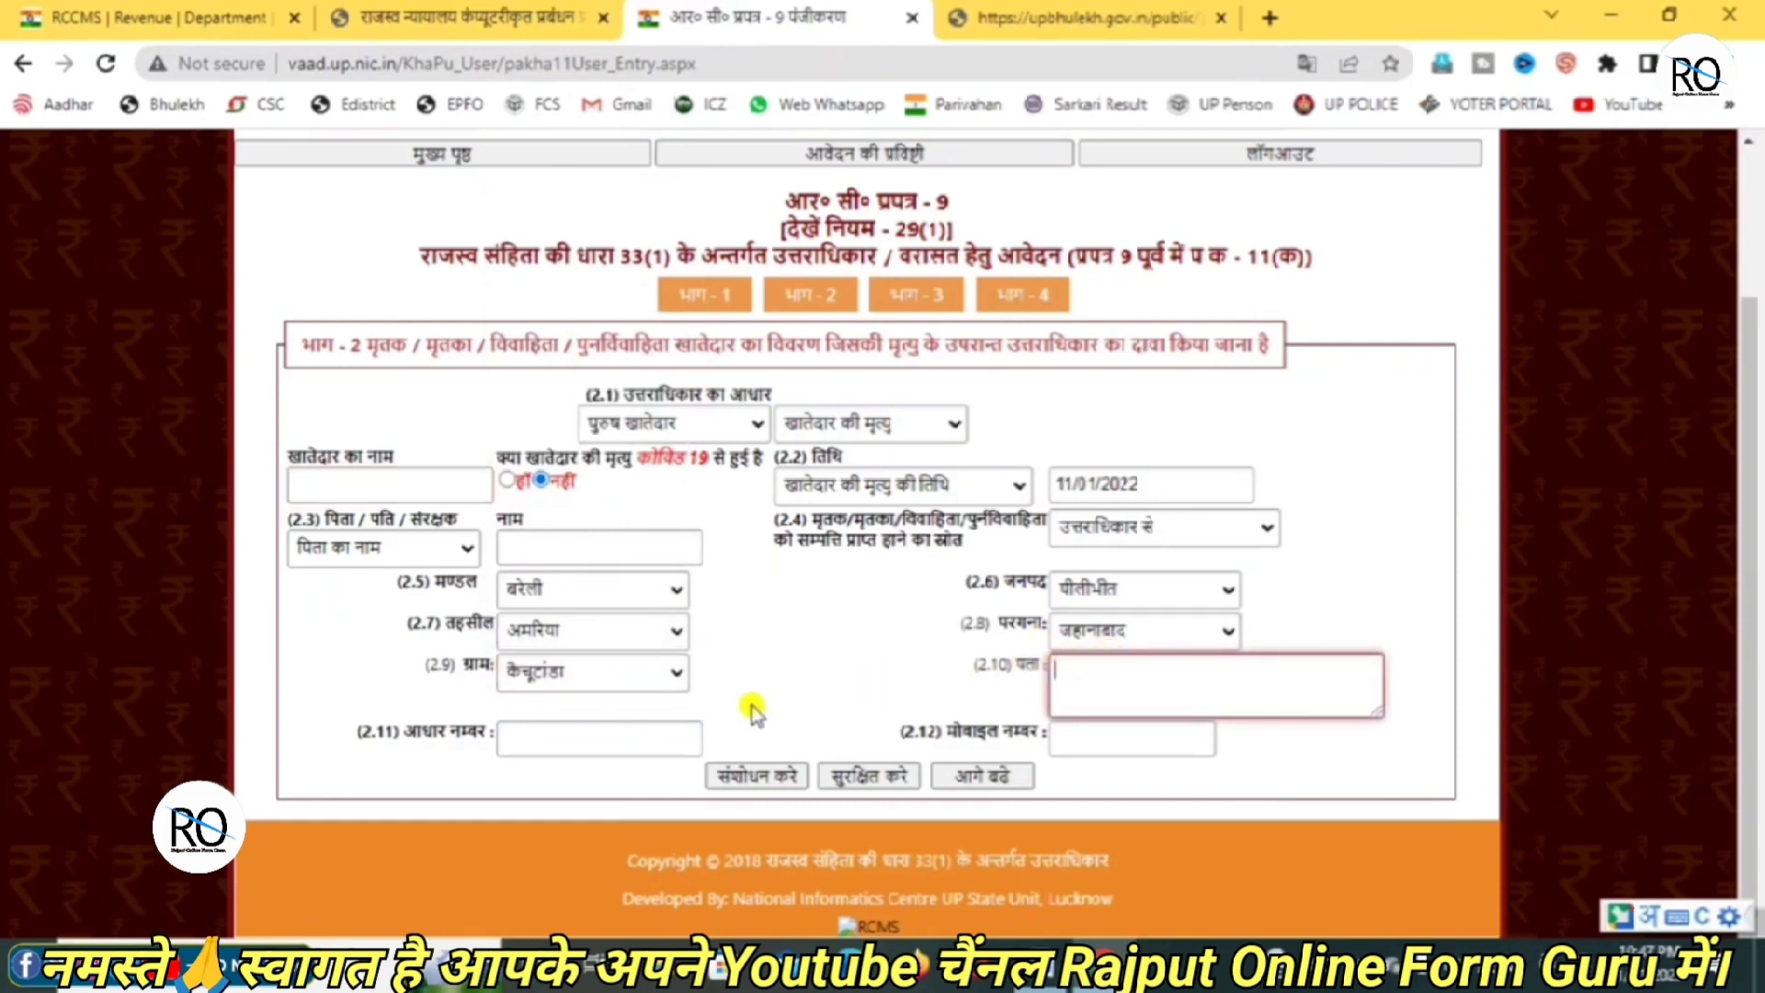
click(590, 731)
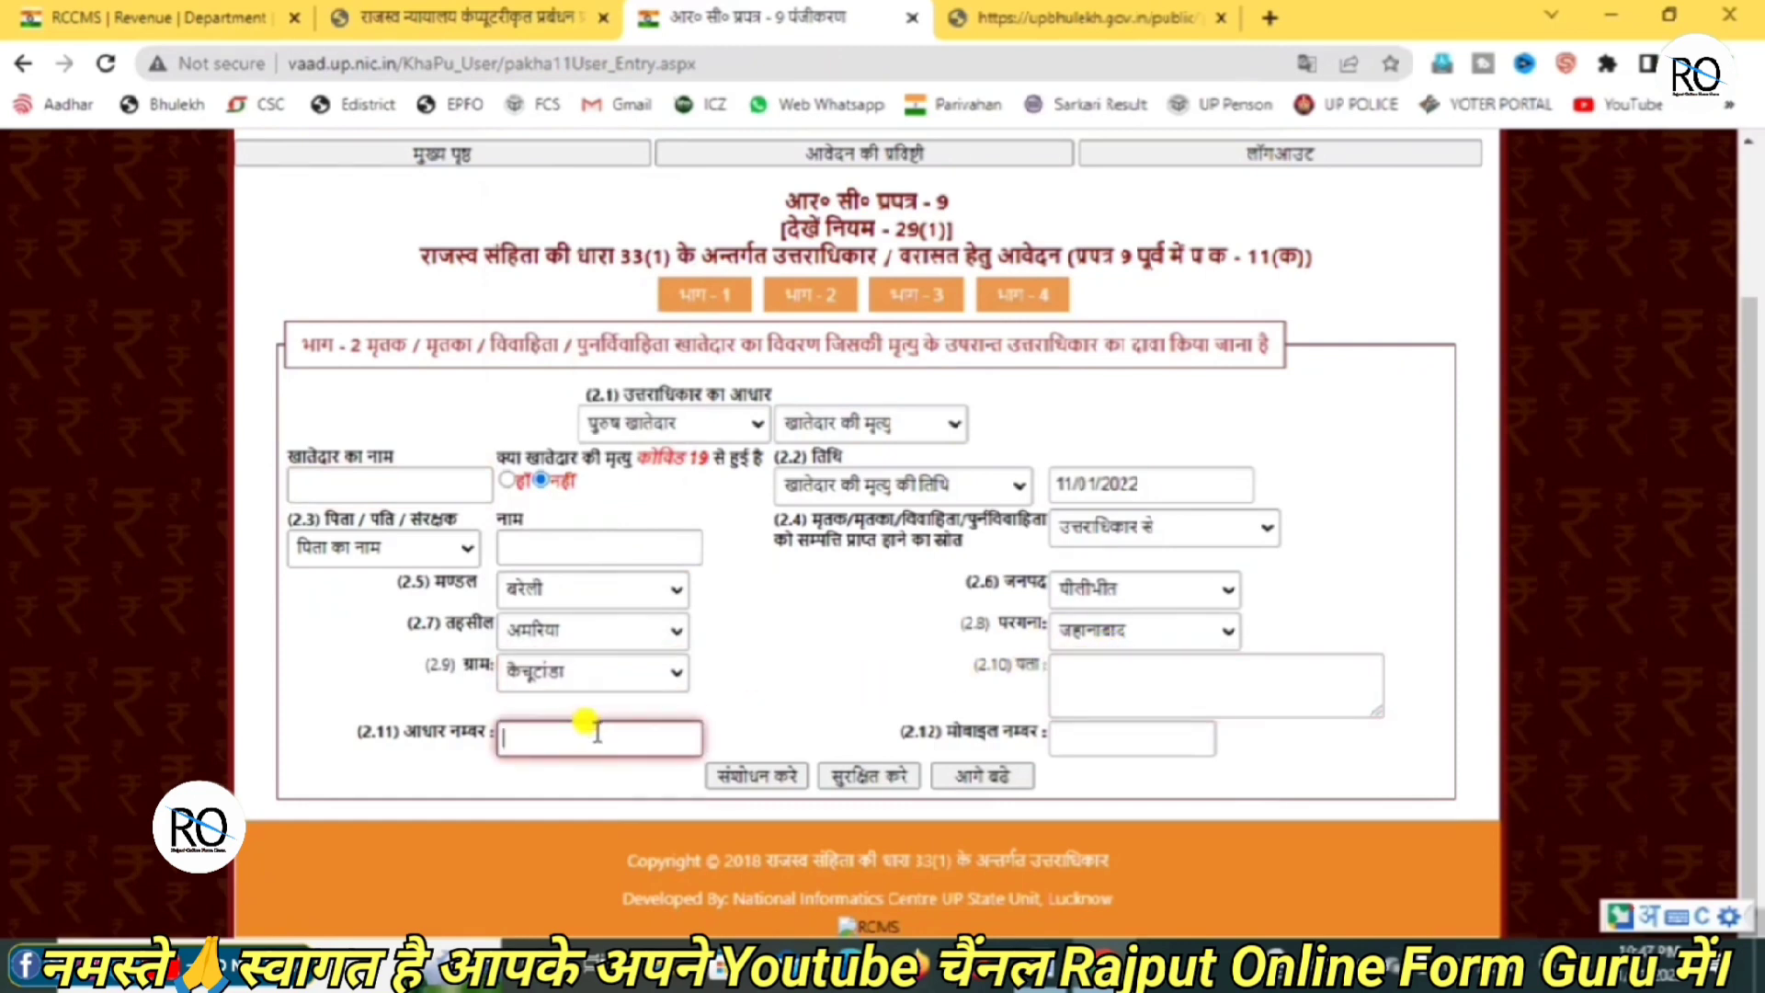
click(1090, 736)
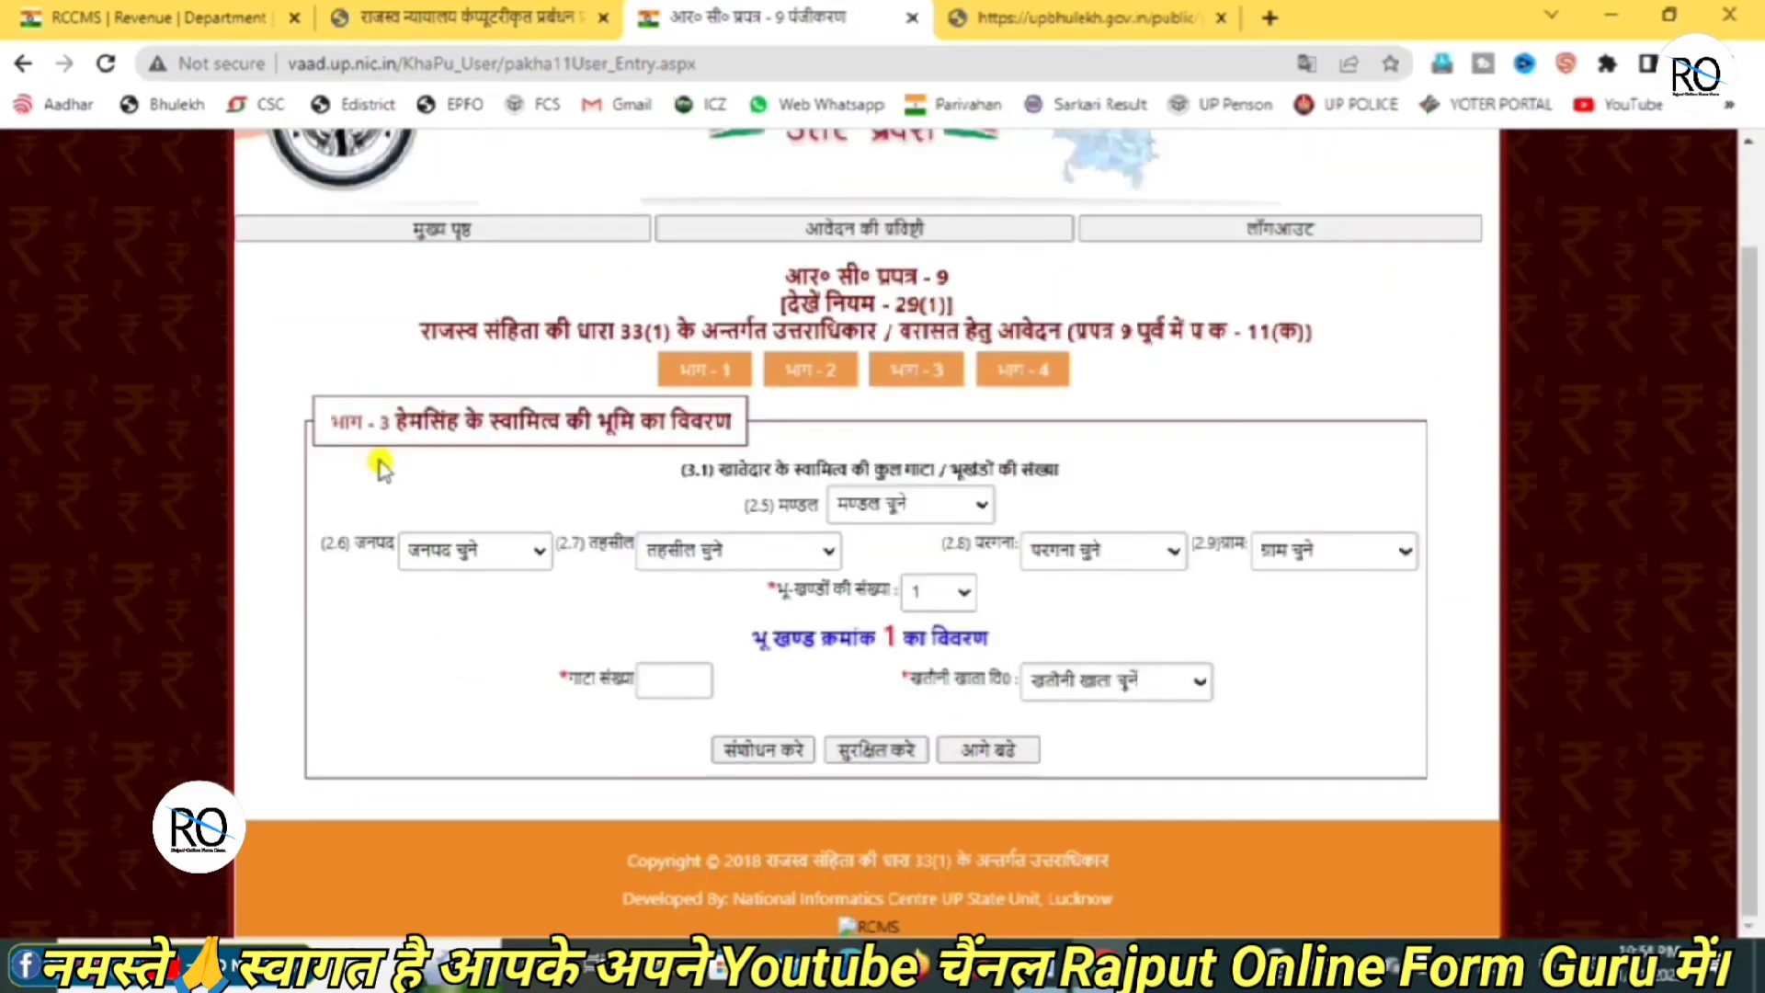
In Part 3, set the division of the account holder's land to अलीगढ़ and the district to एटा
drag(350, 407, 607, 403)
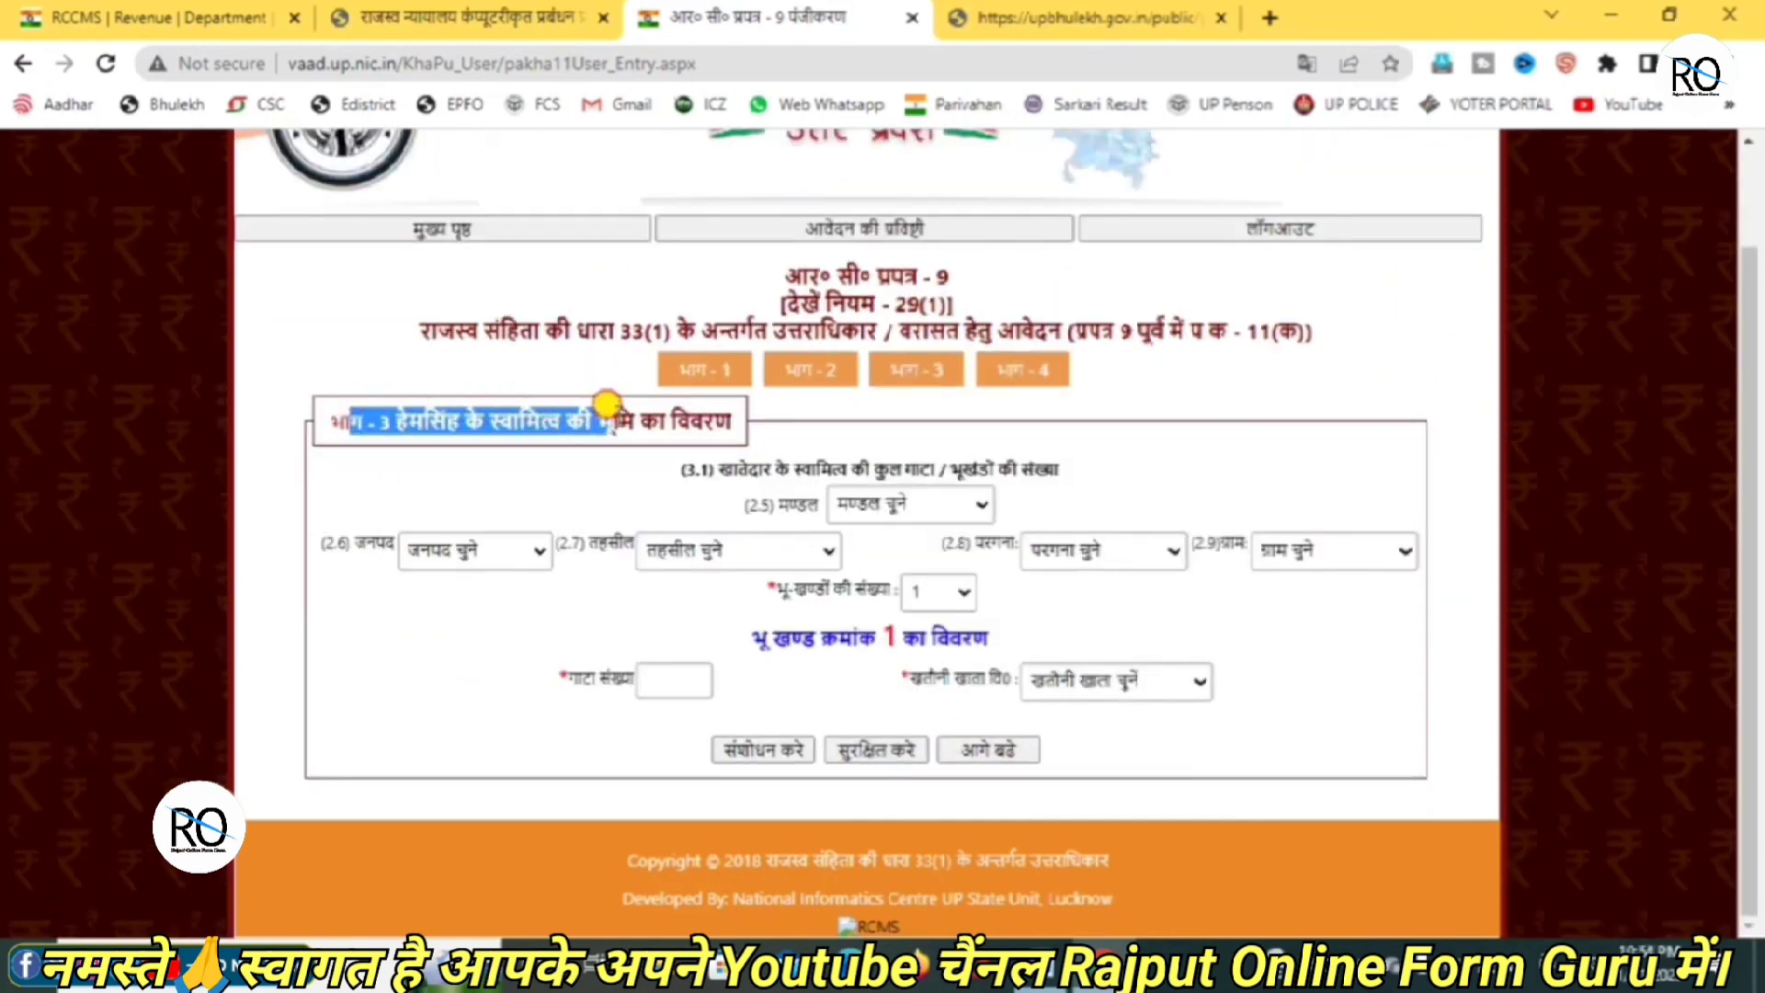
click(609, 409)
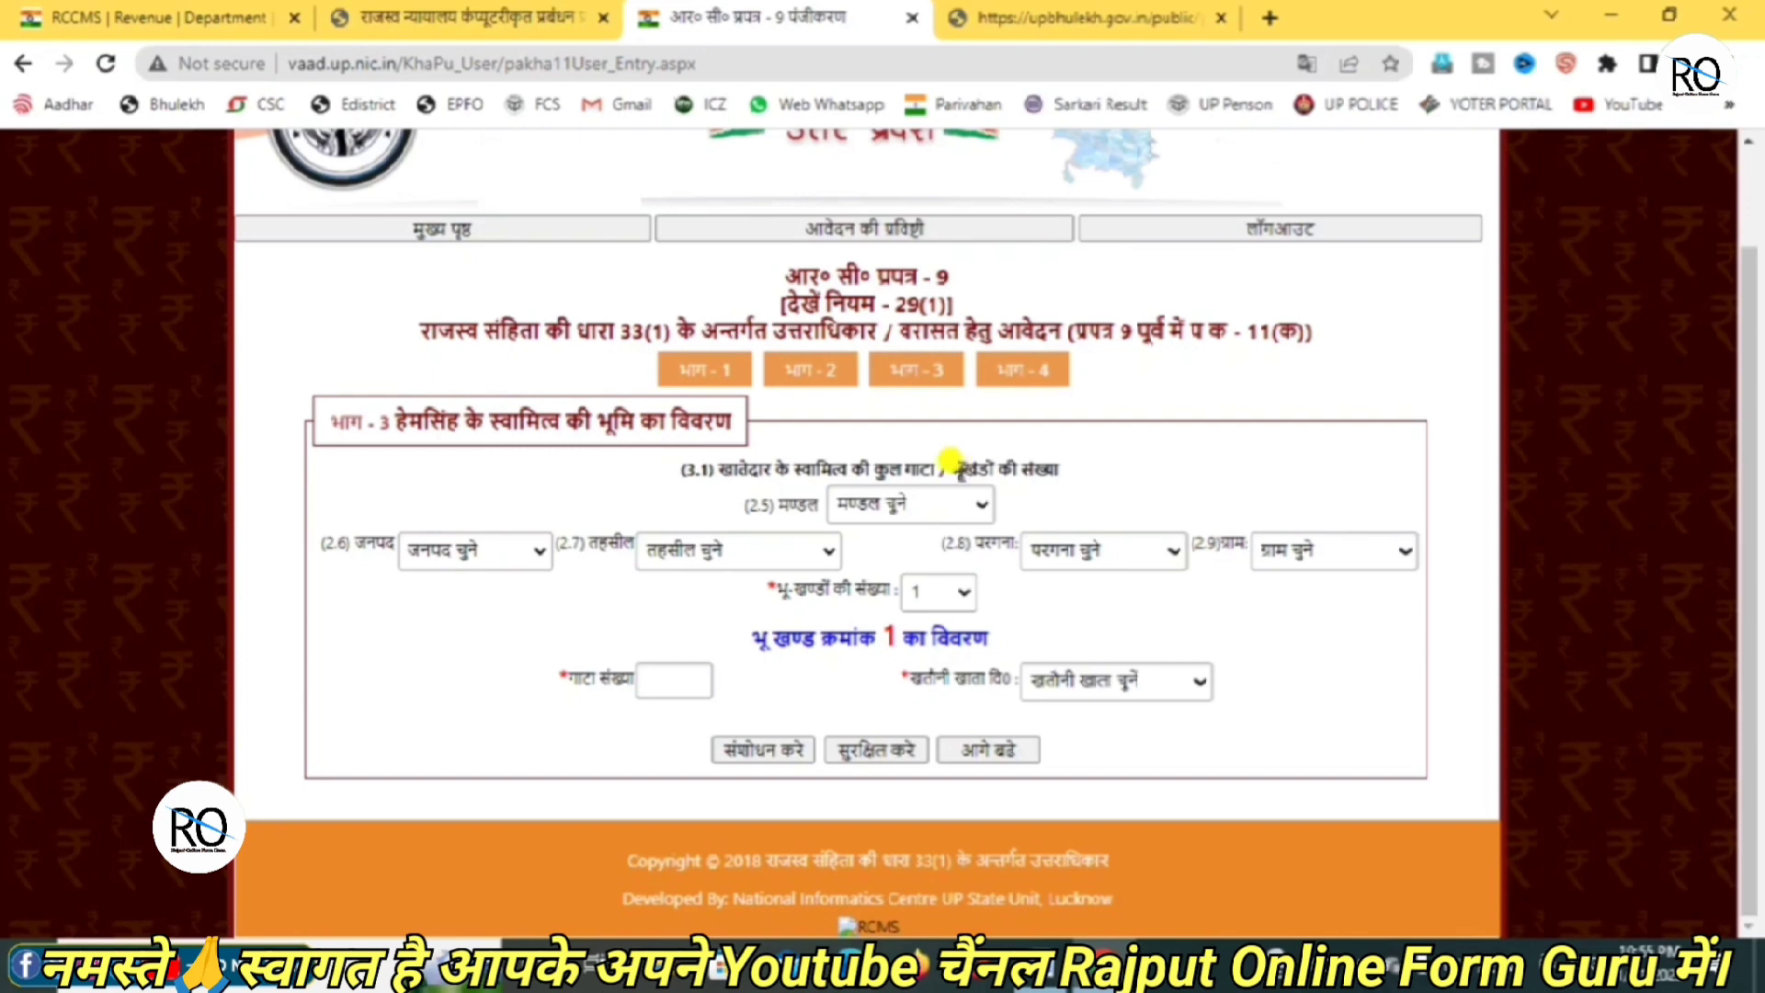
click(923, 503)
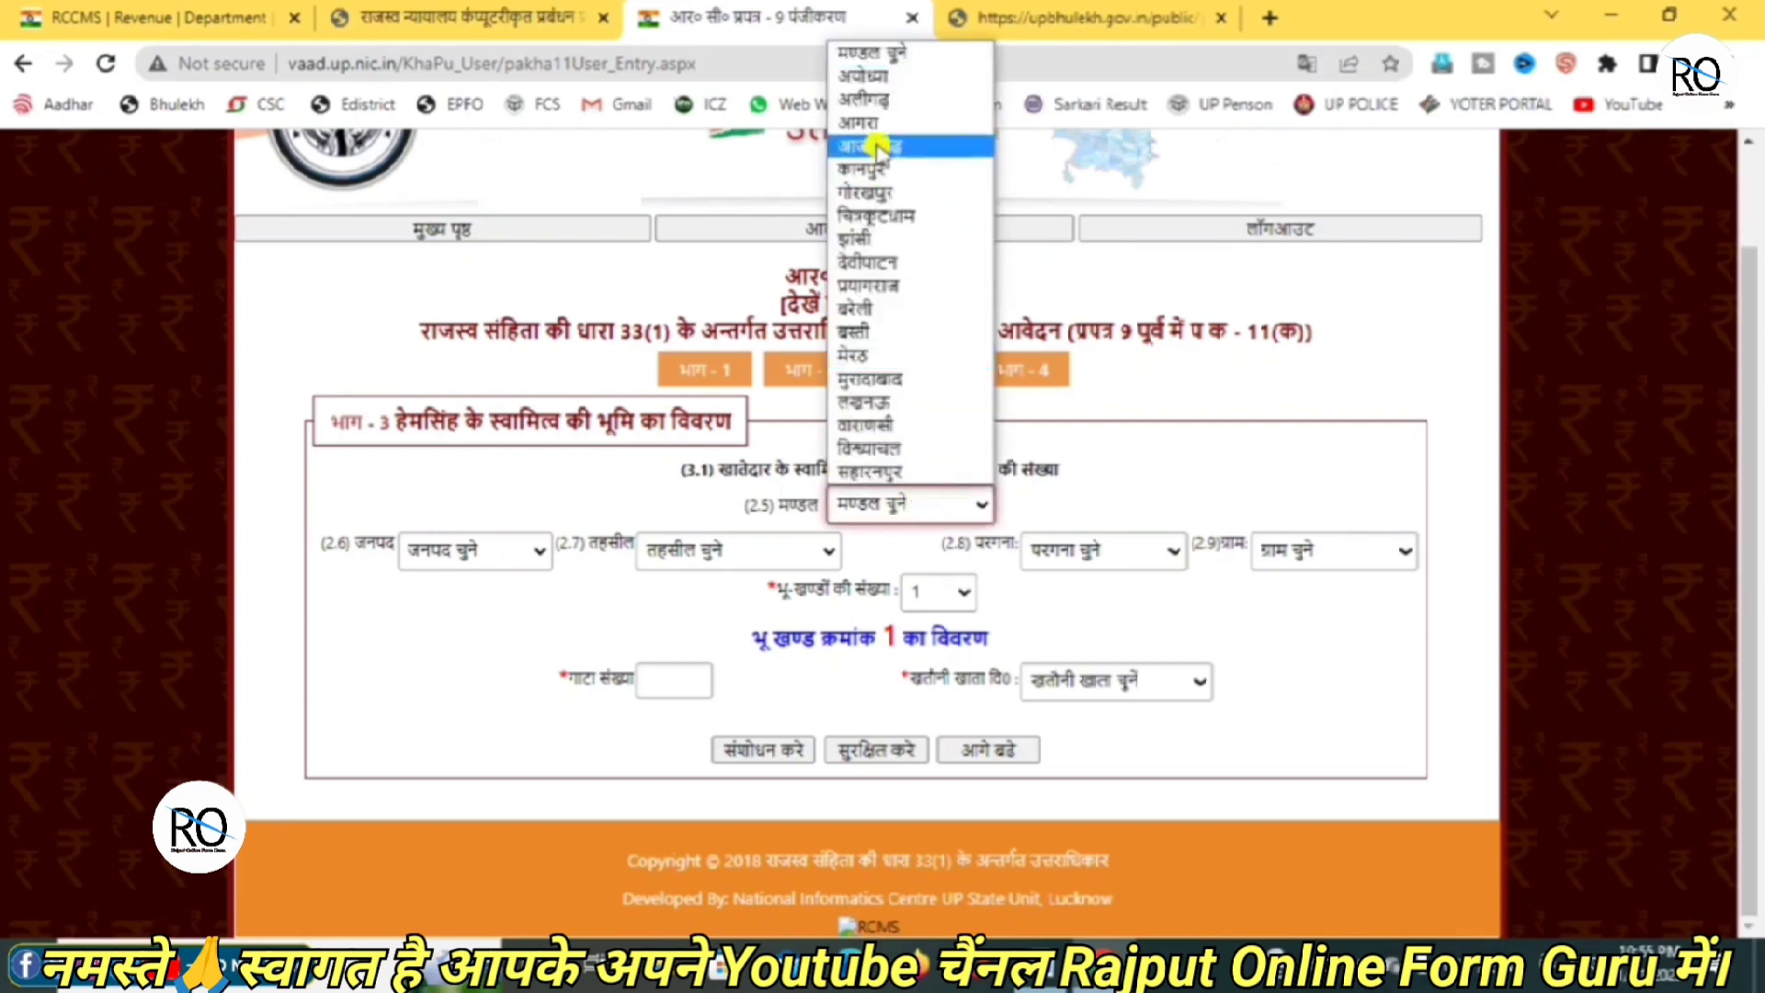
click(882, 97)
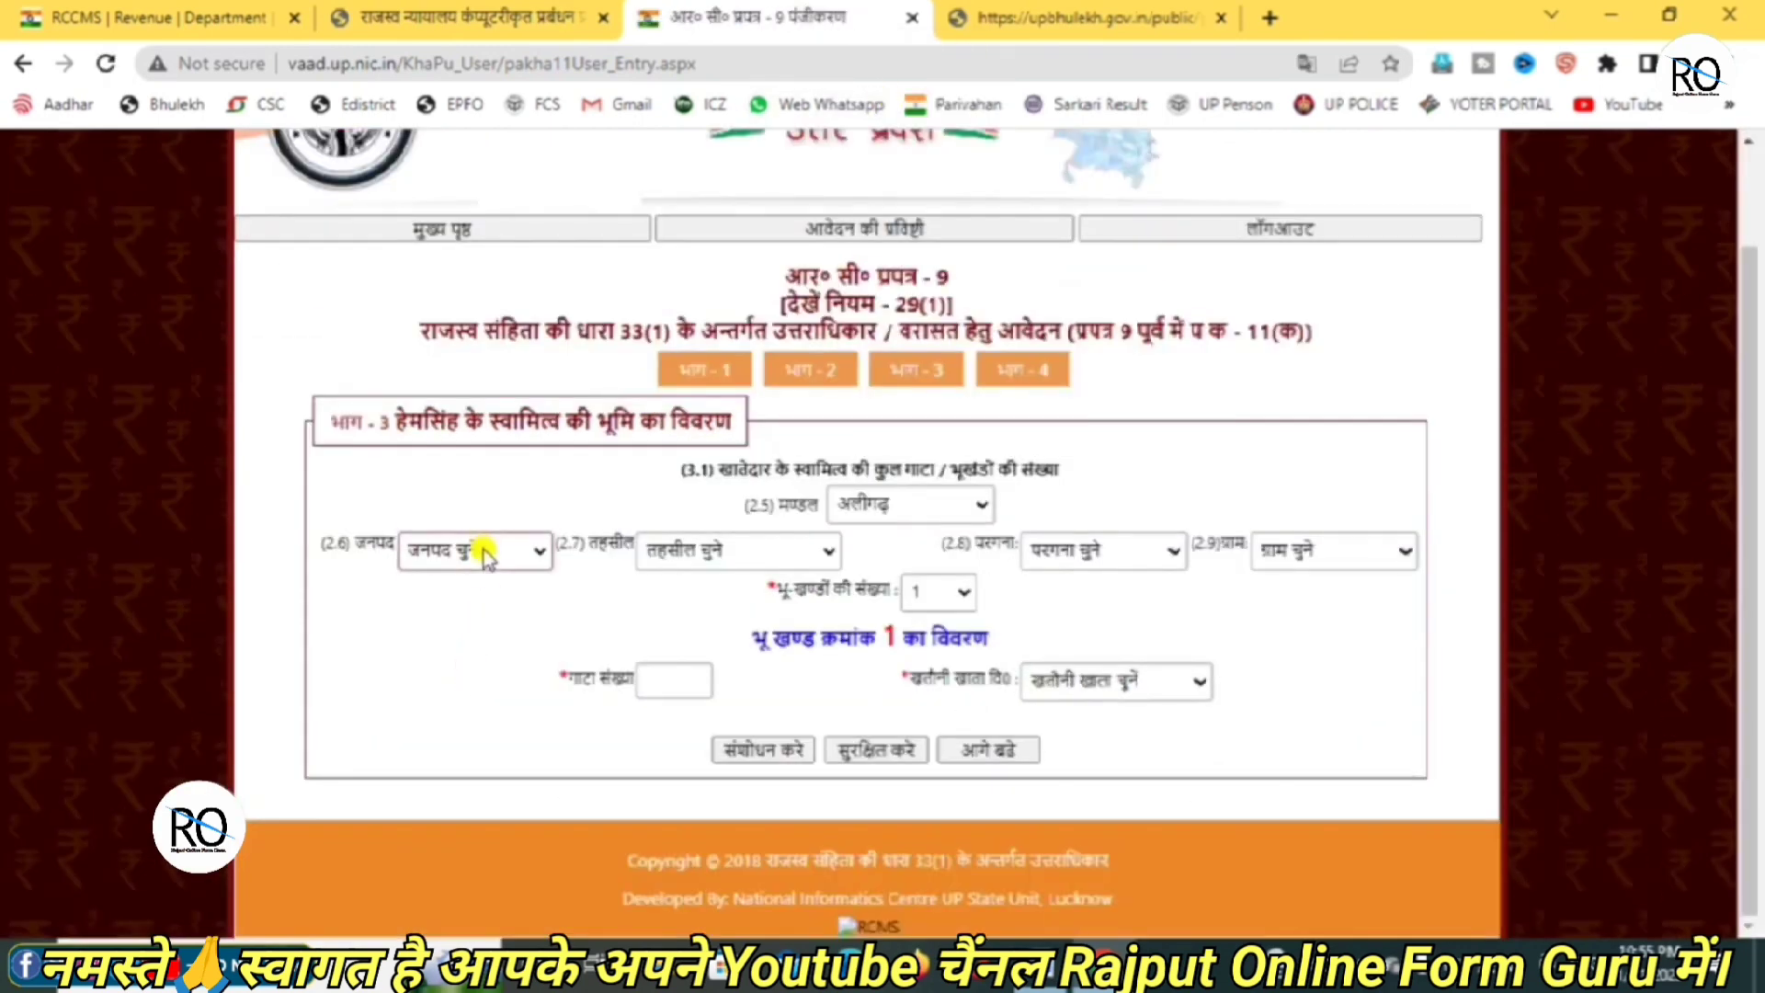
click(485, 555)
click(454, 622)
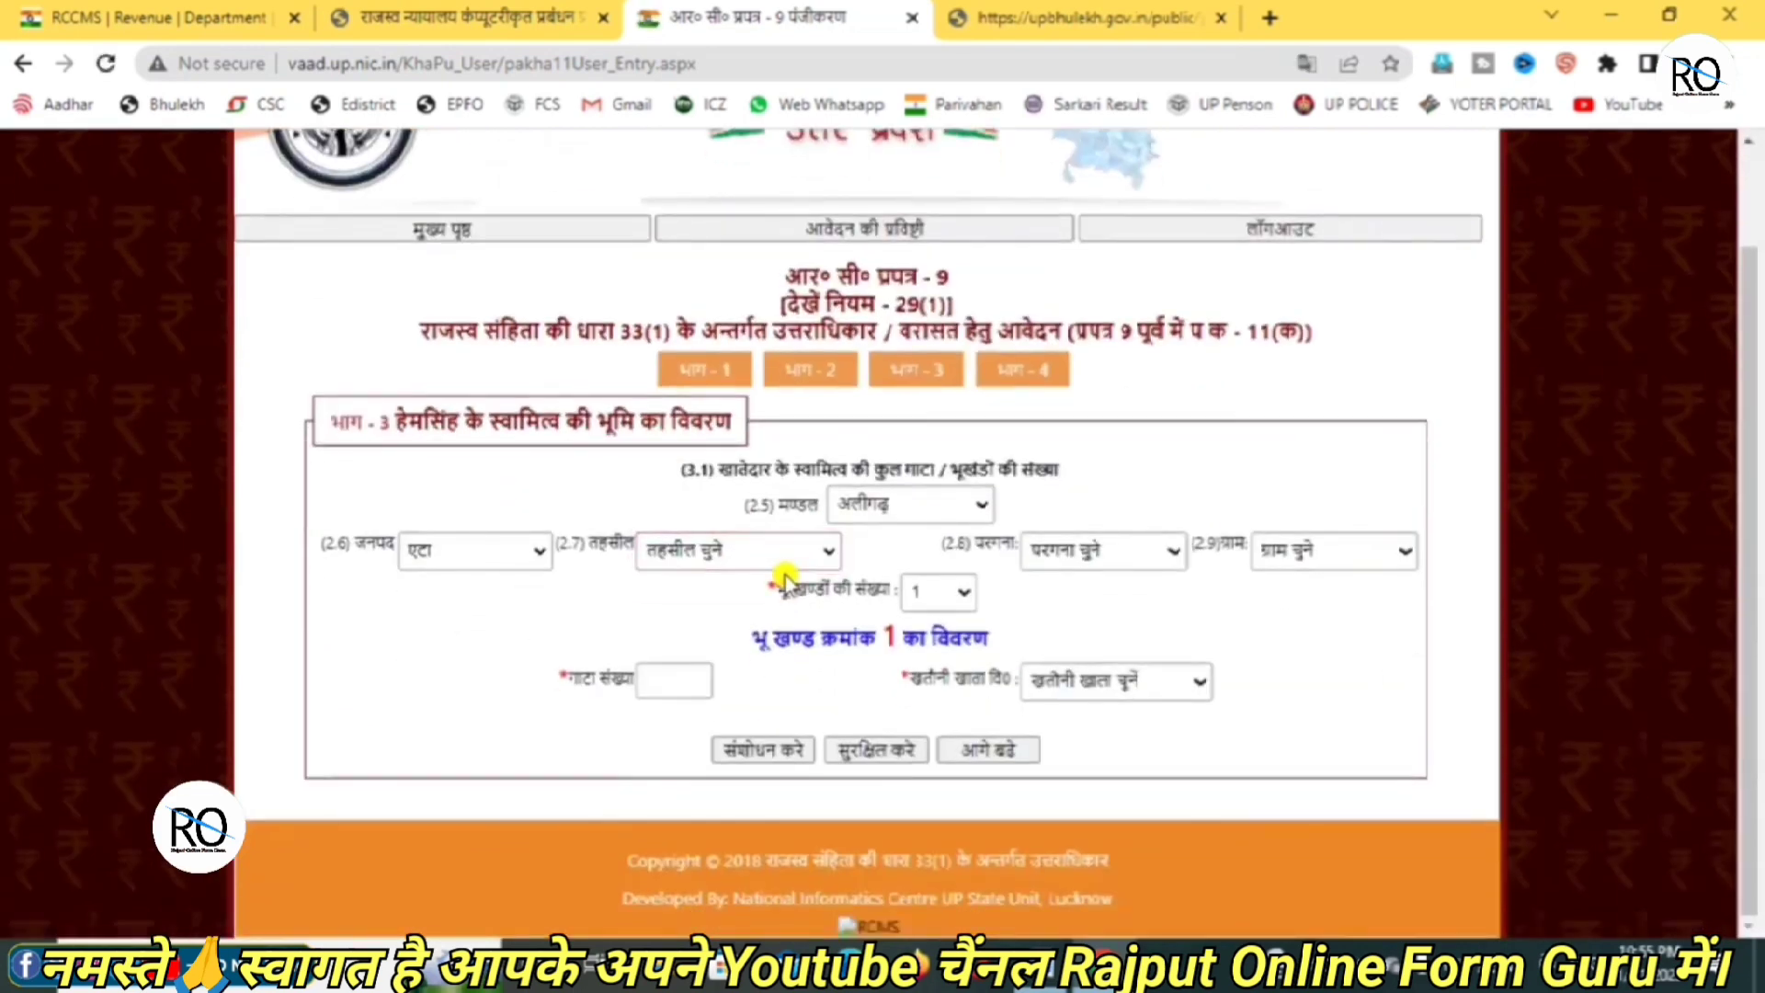
Set the land's tehsil to एटा, the pargana to सौंहार and the village to अकबरपुर
click(719, 551)
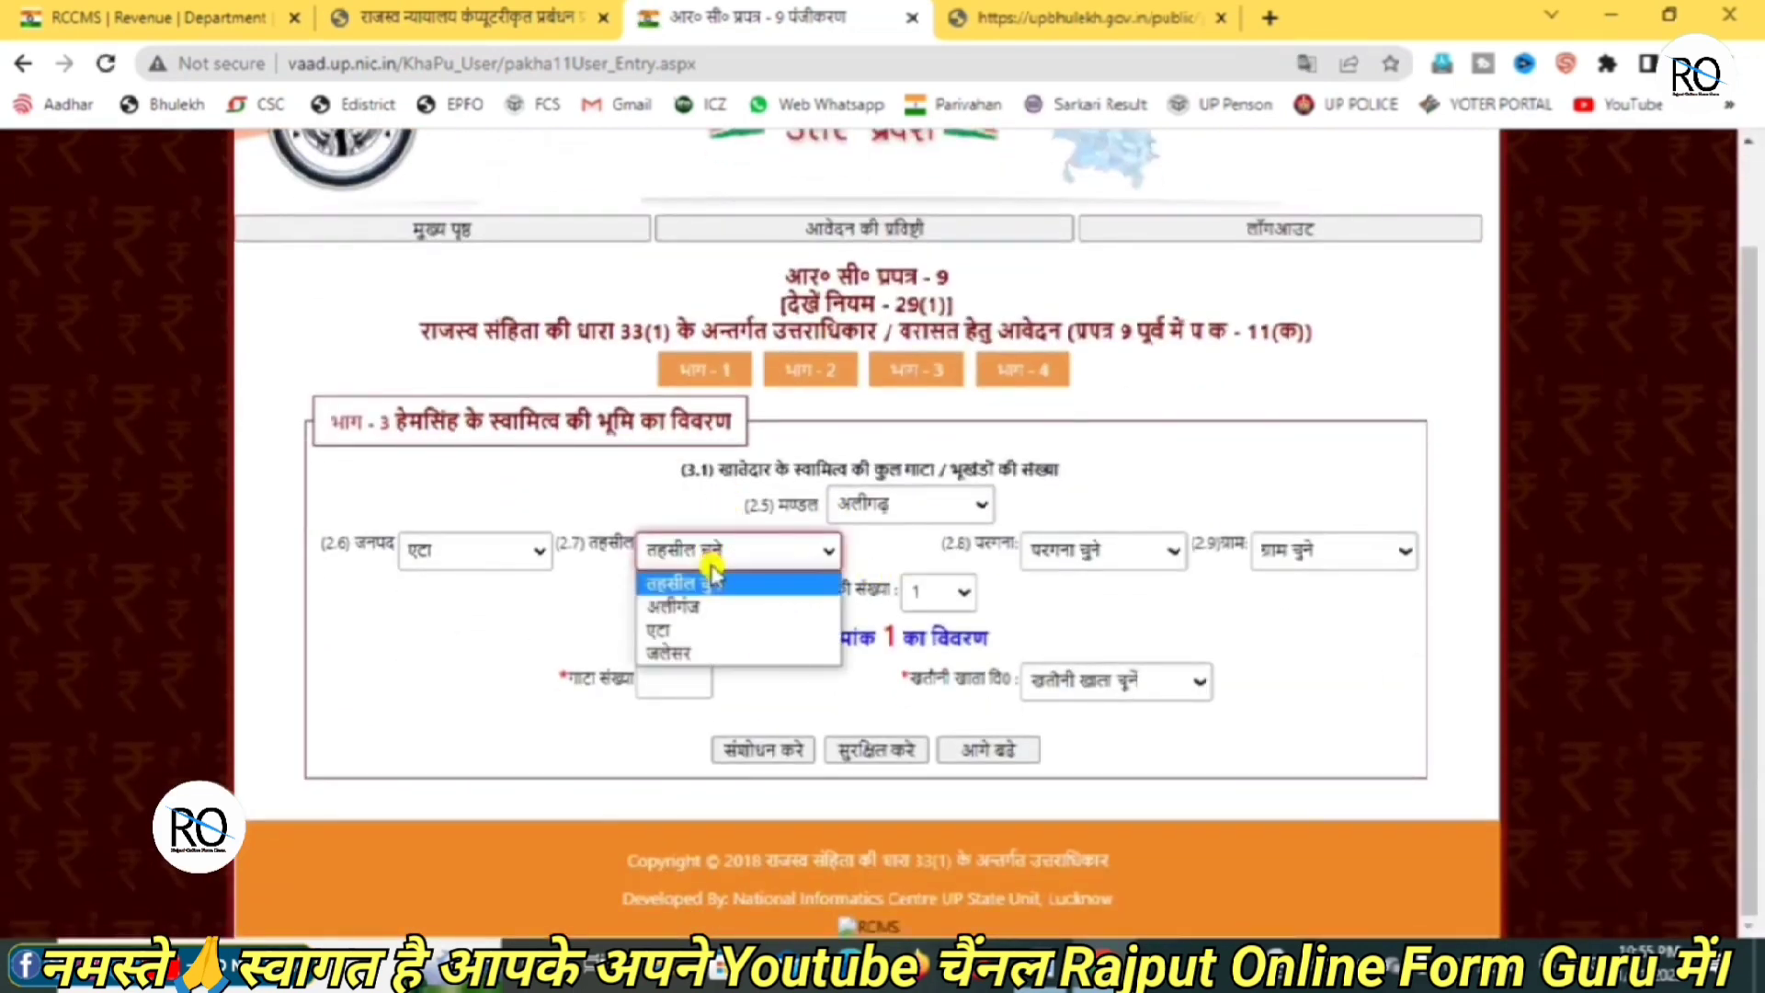
click(675, 631)
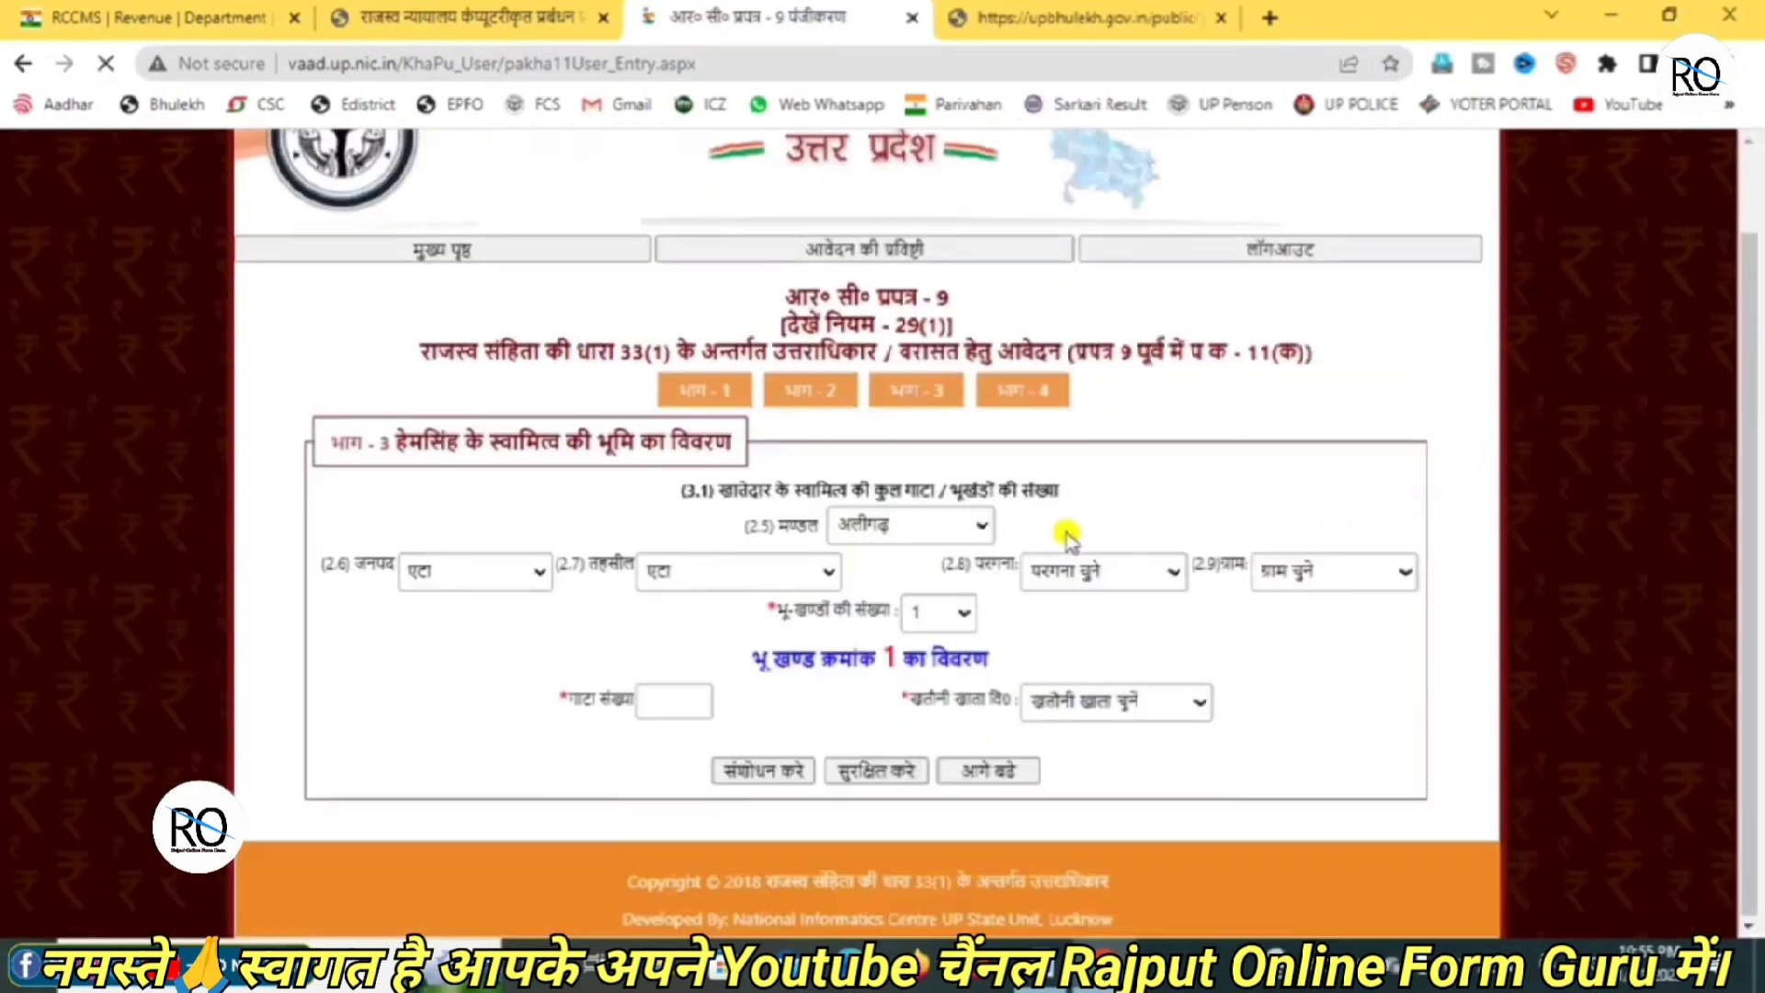
click(1108, 550)
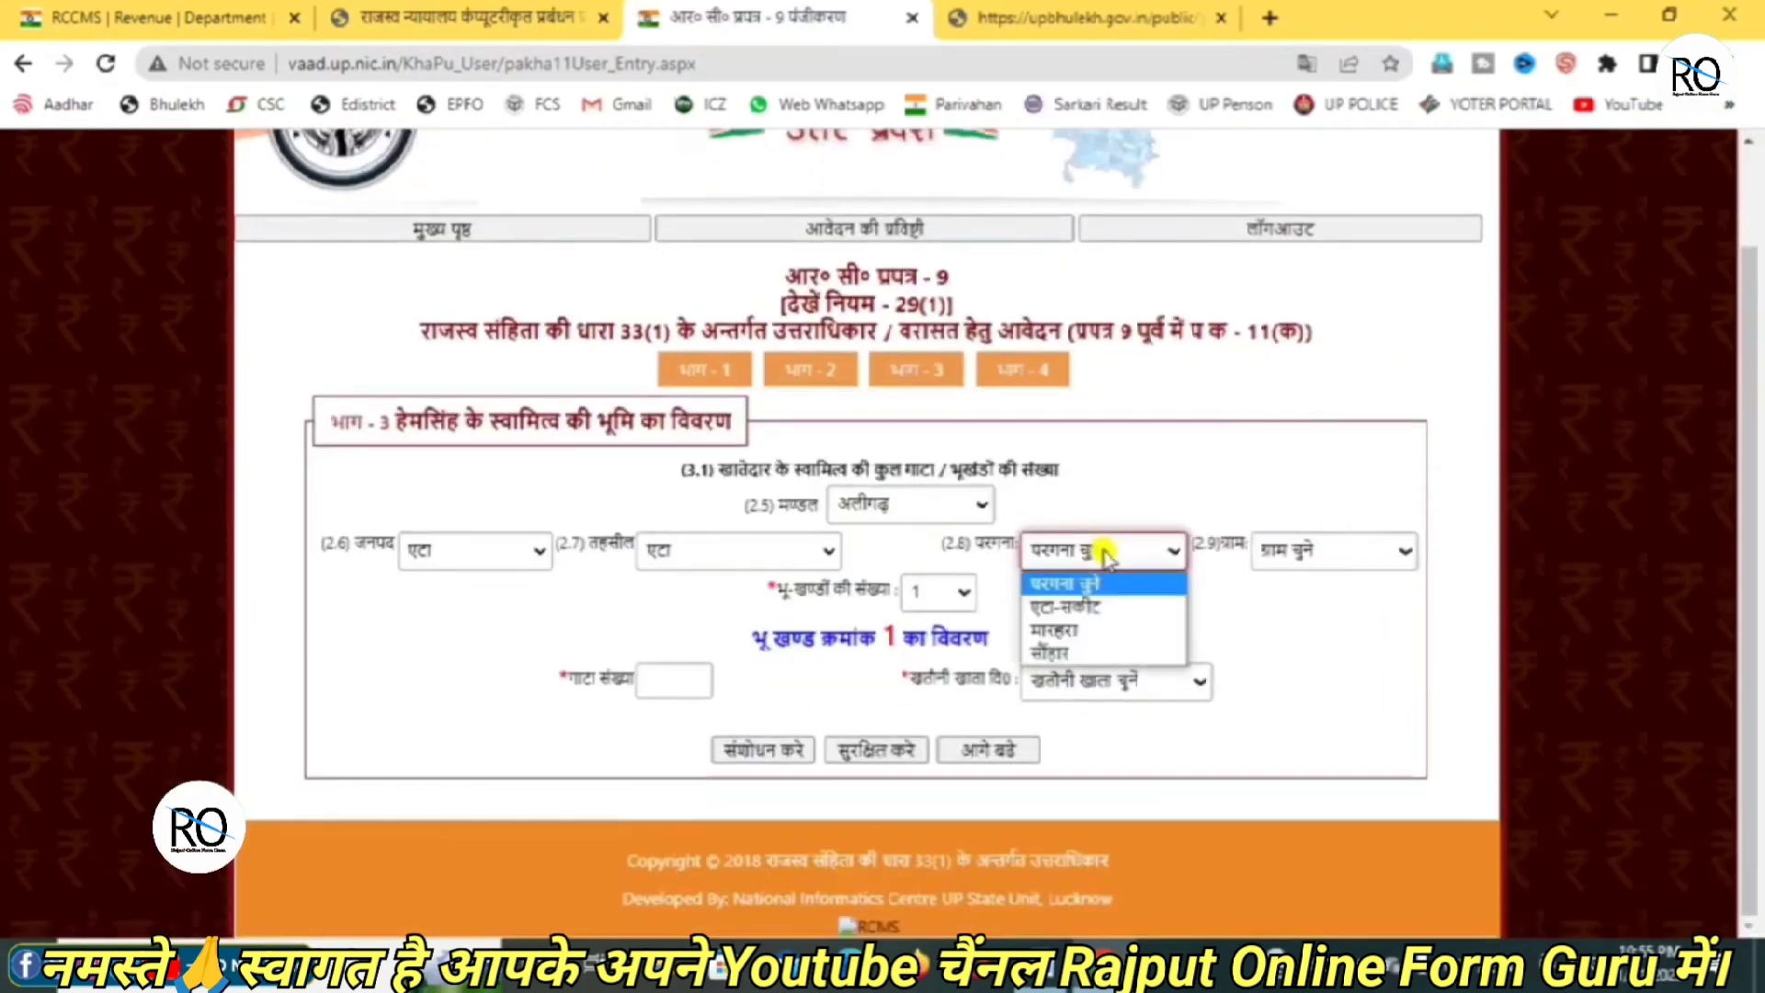
click(1098, 651)
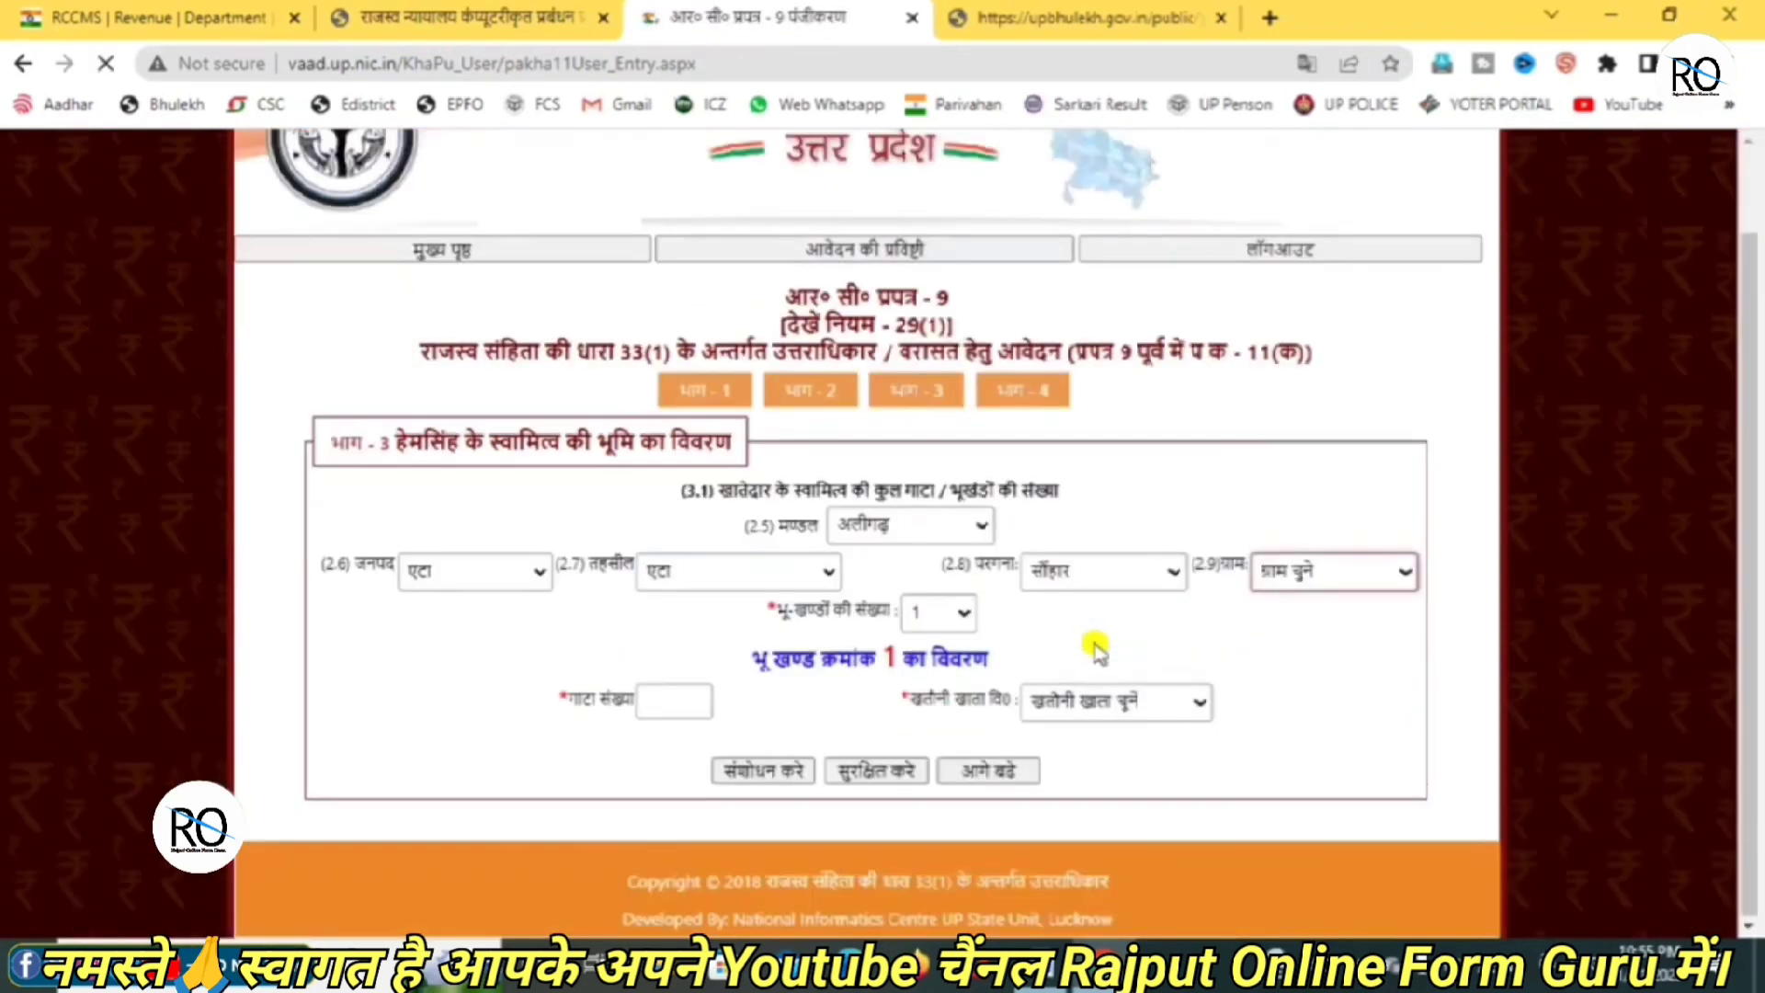
click(1321, 549)
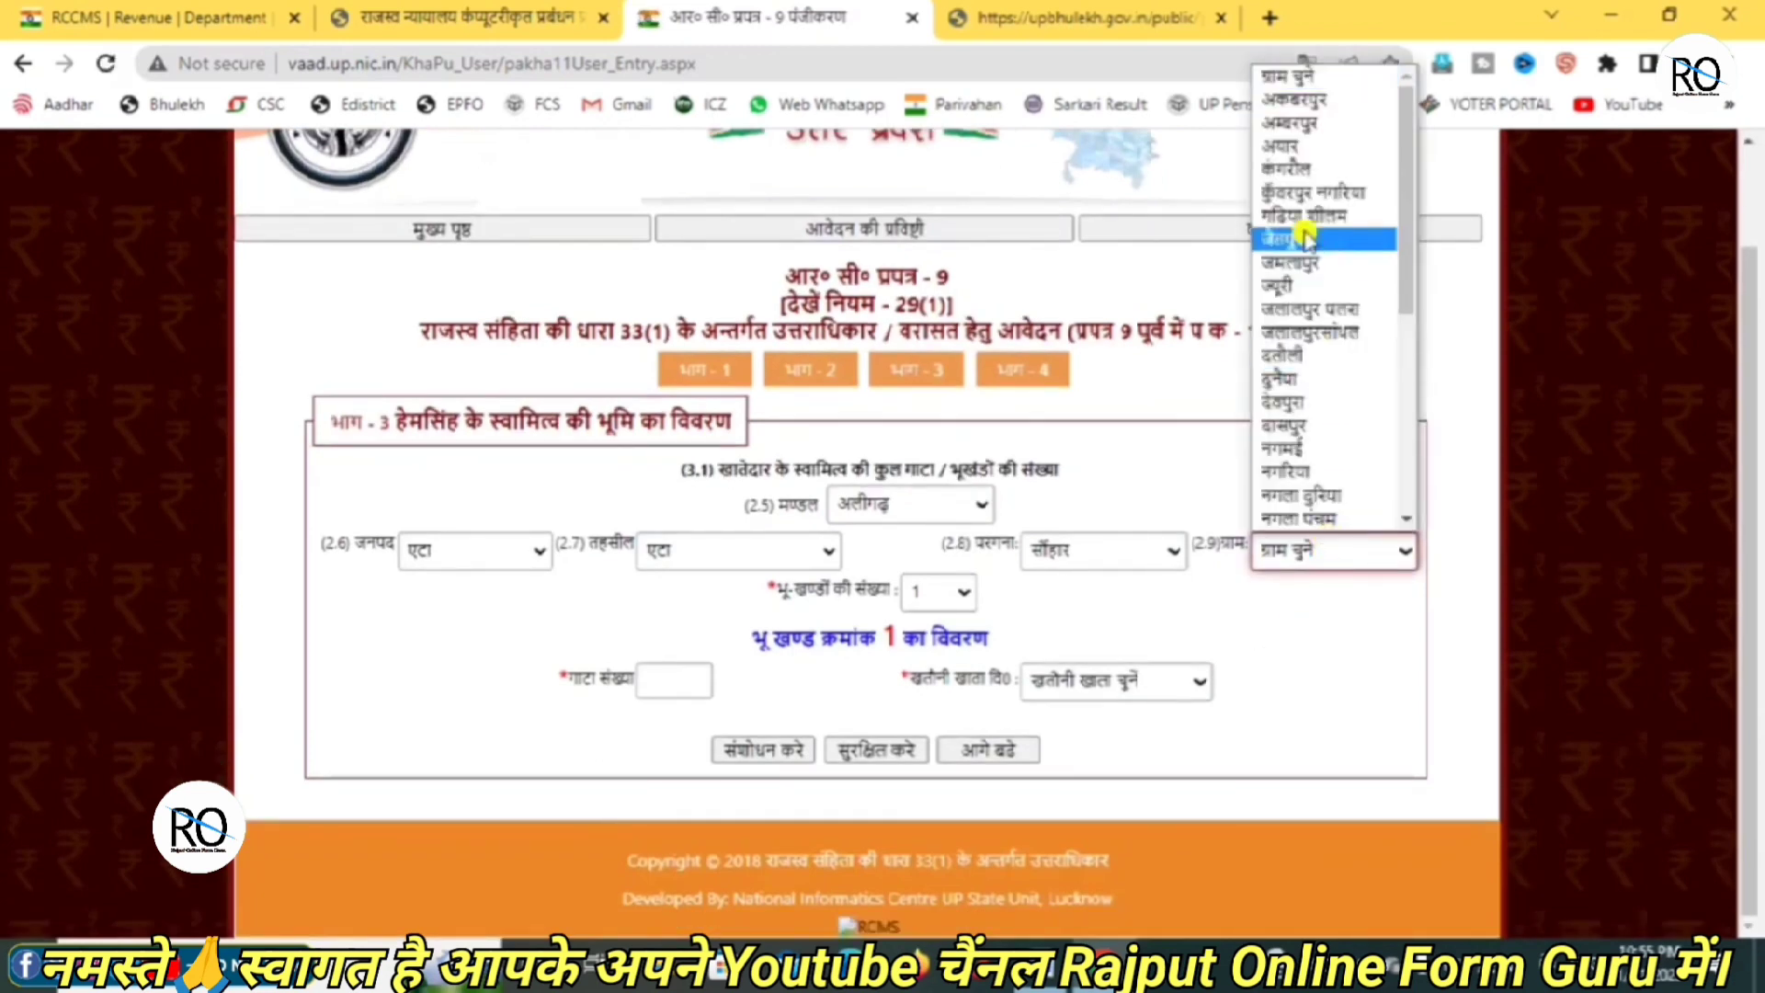
click(1297, 100)
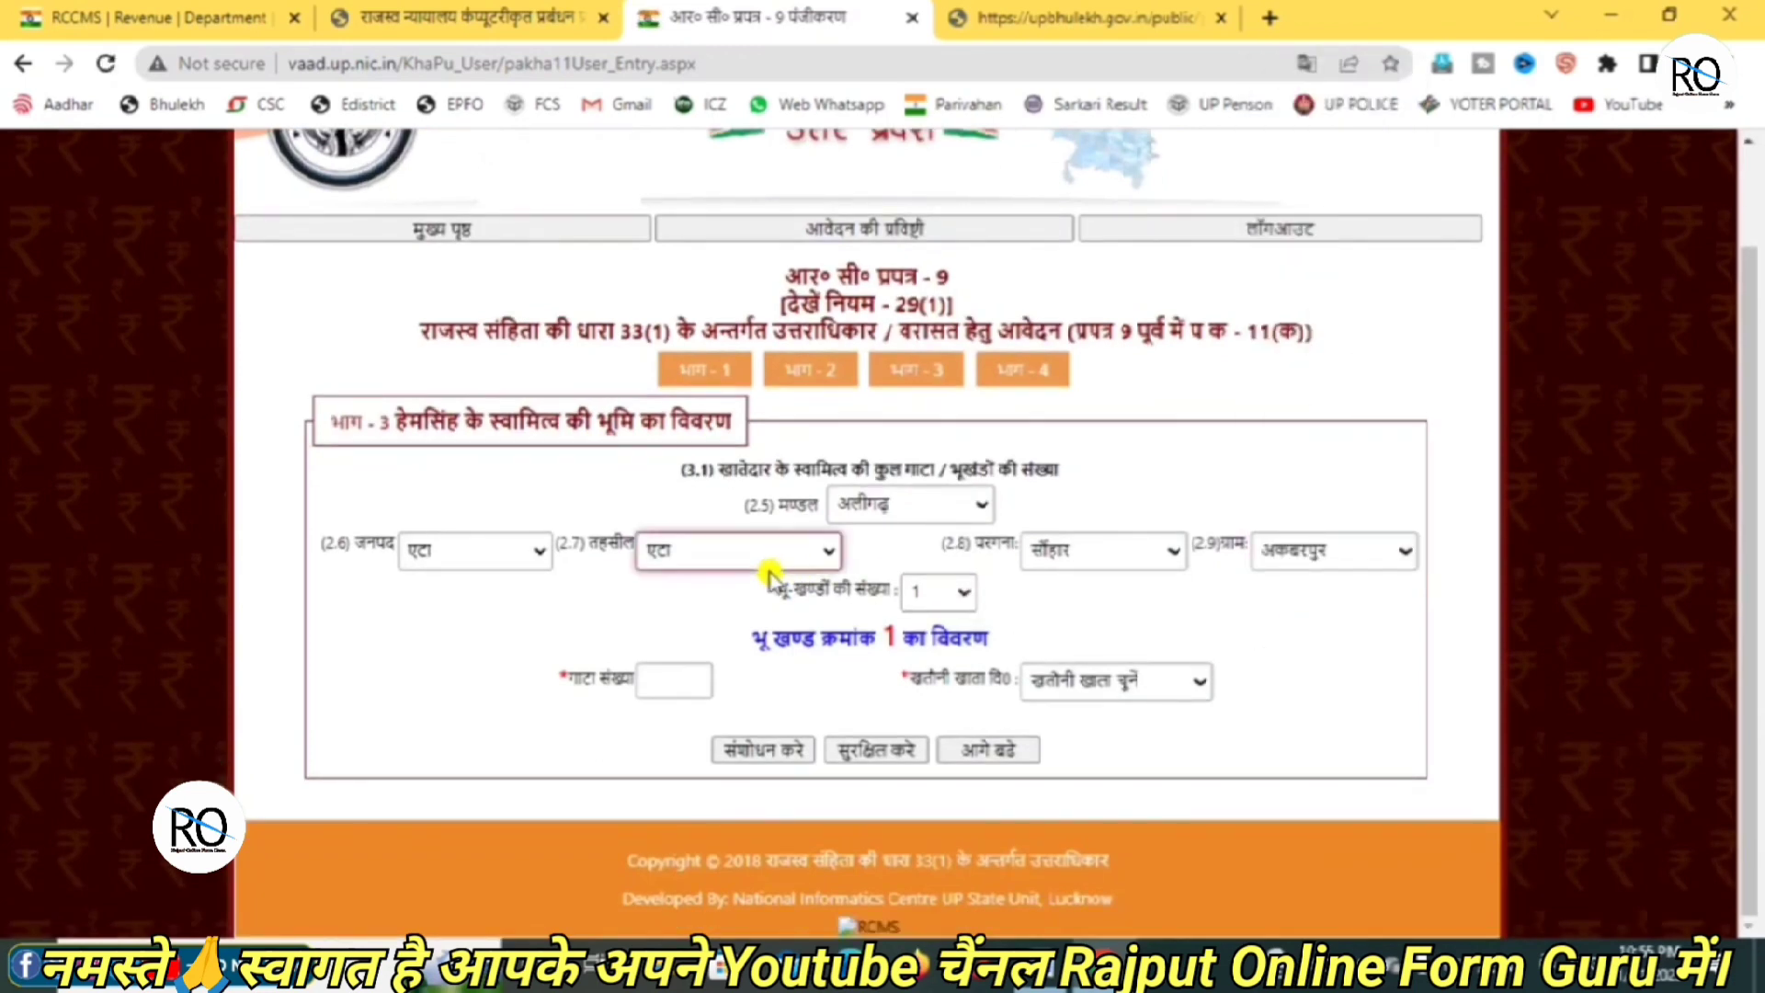
Set the number of land plots (भू-खण्डों की संख्या) to 2
drag(768, 589, 899, 598)
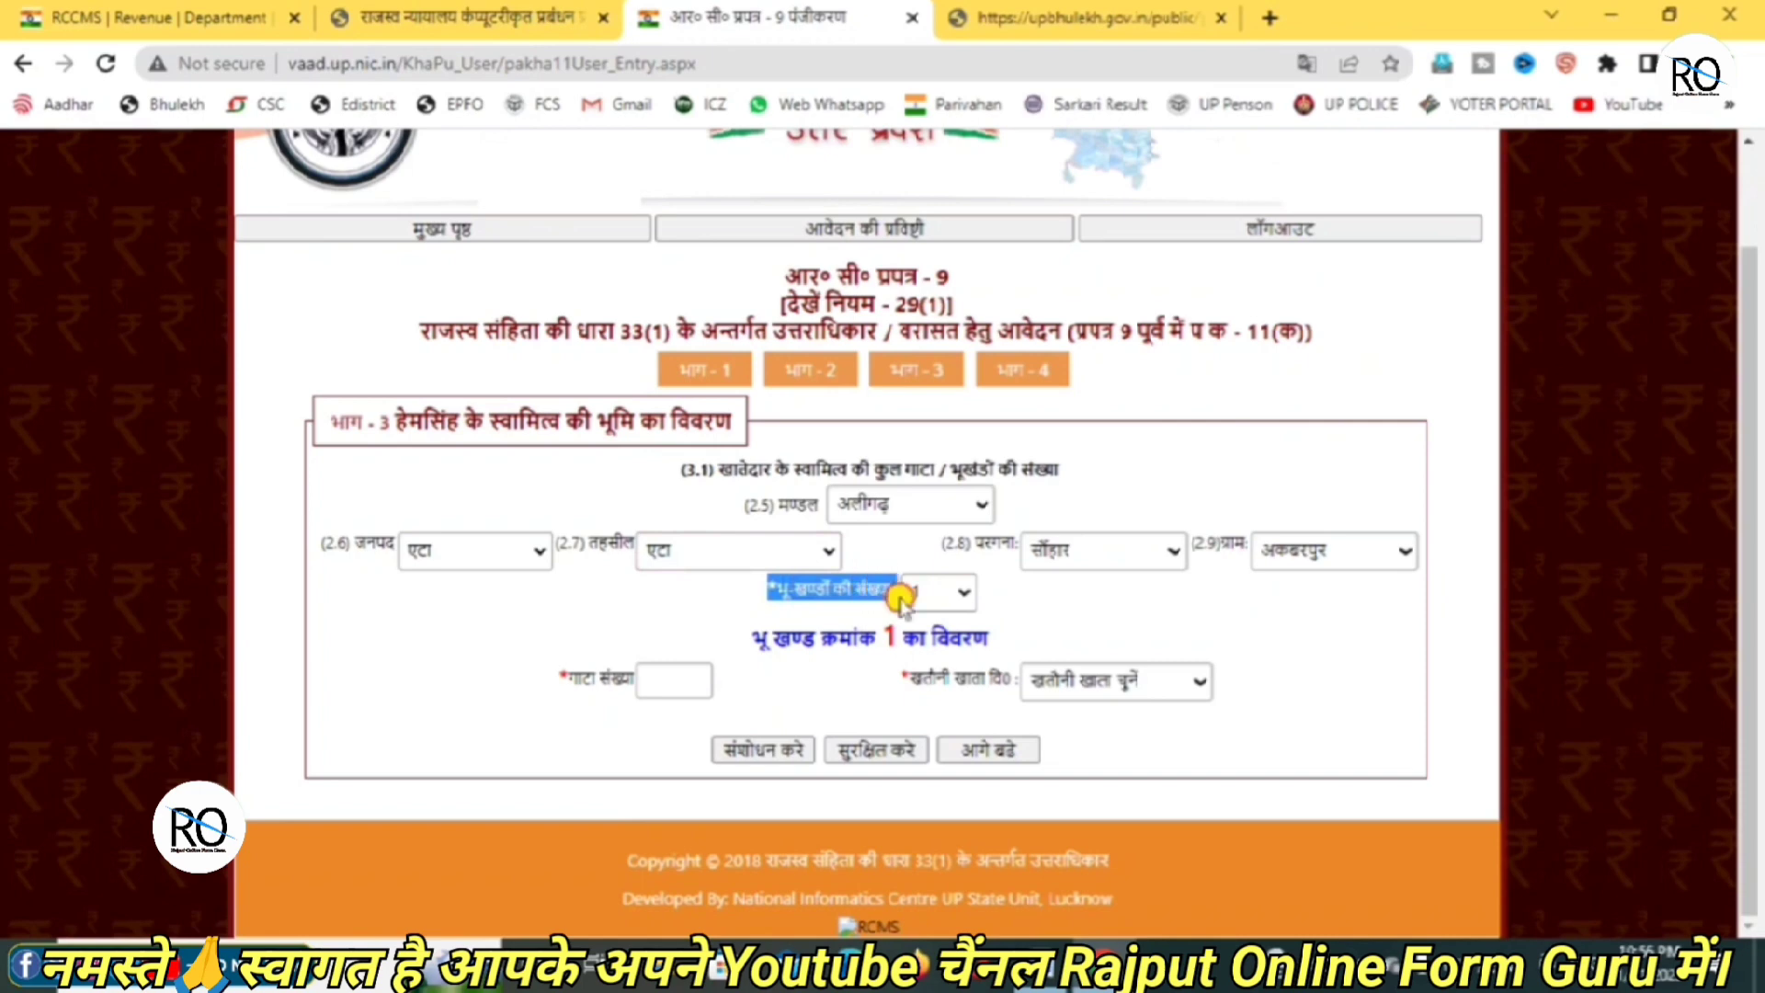
click(1057, 593)
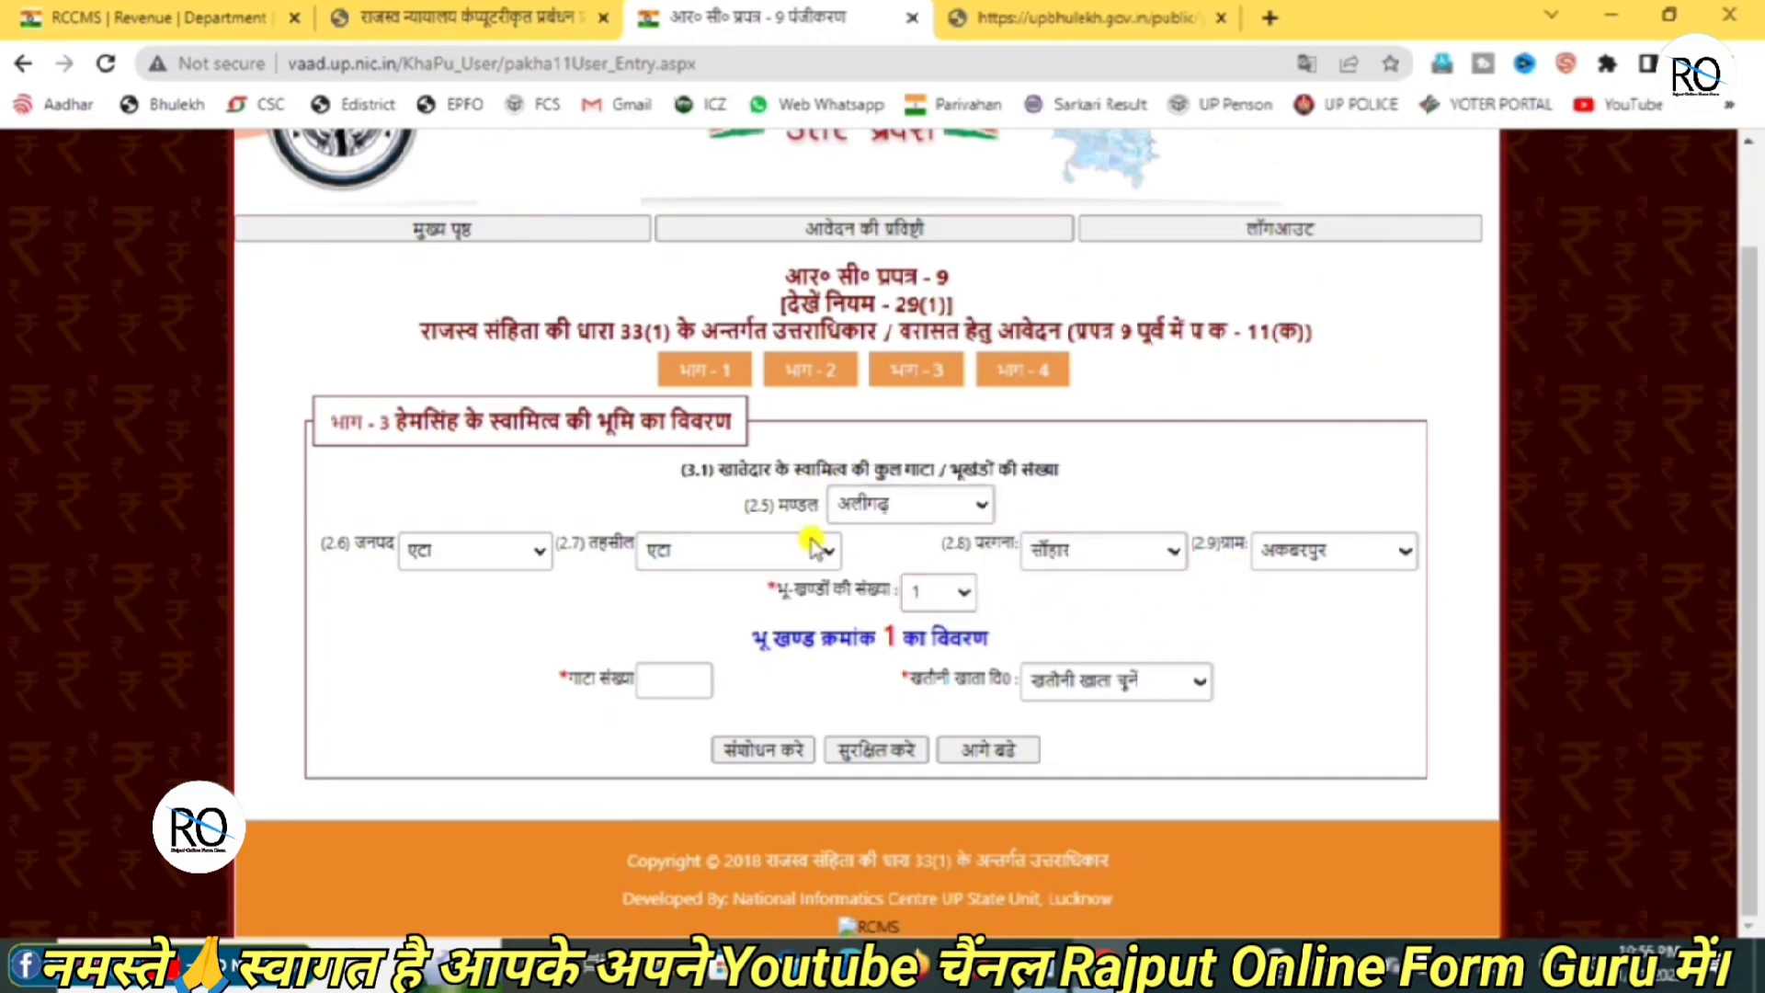
click(955, 593)
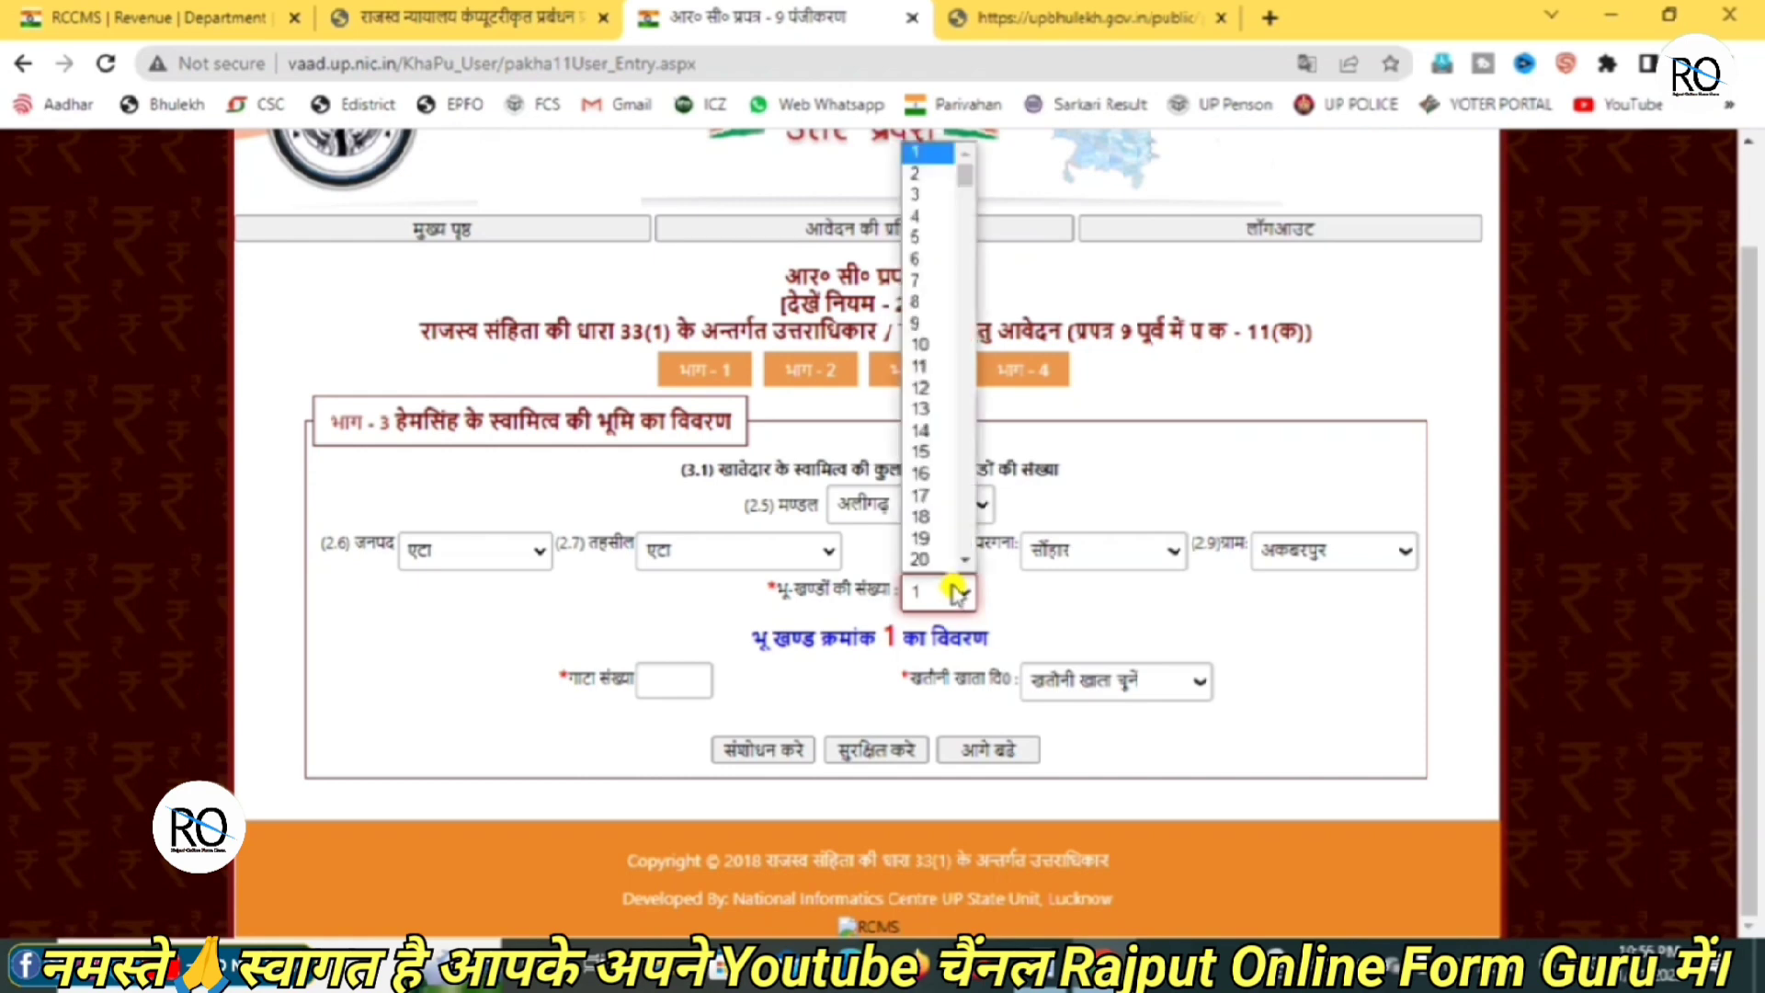
click(919, 172)
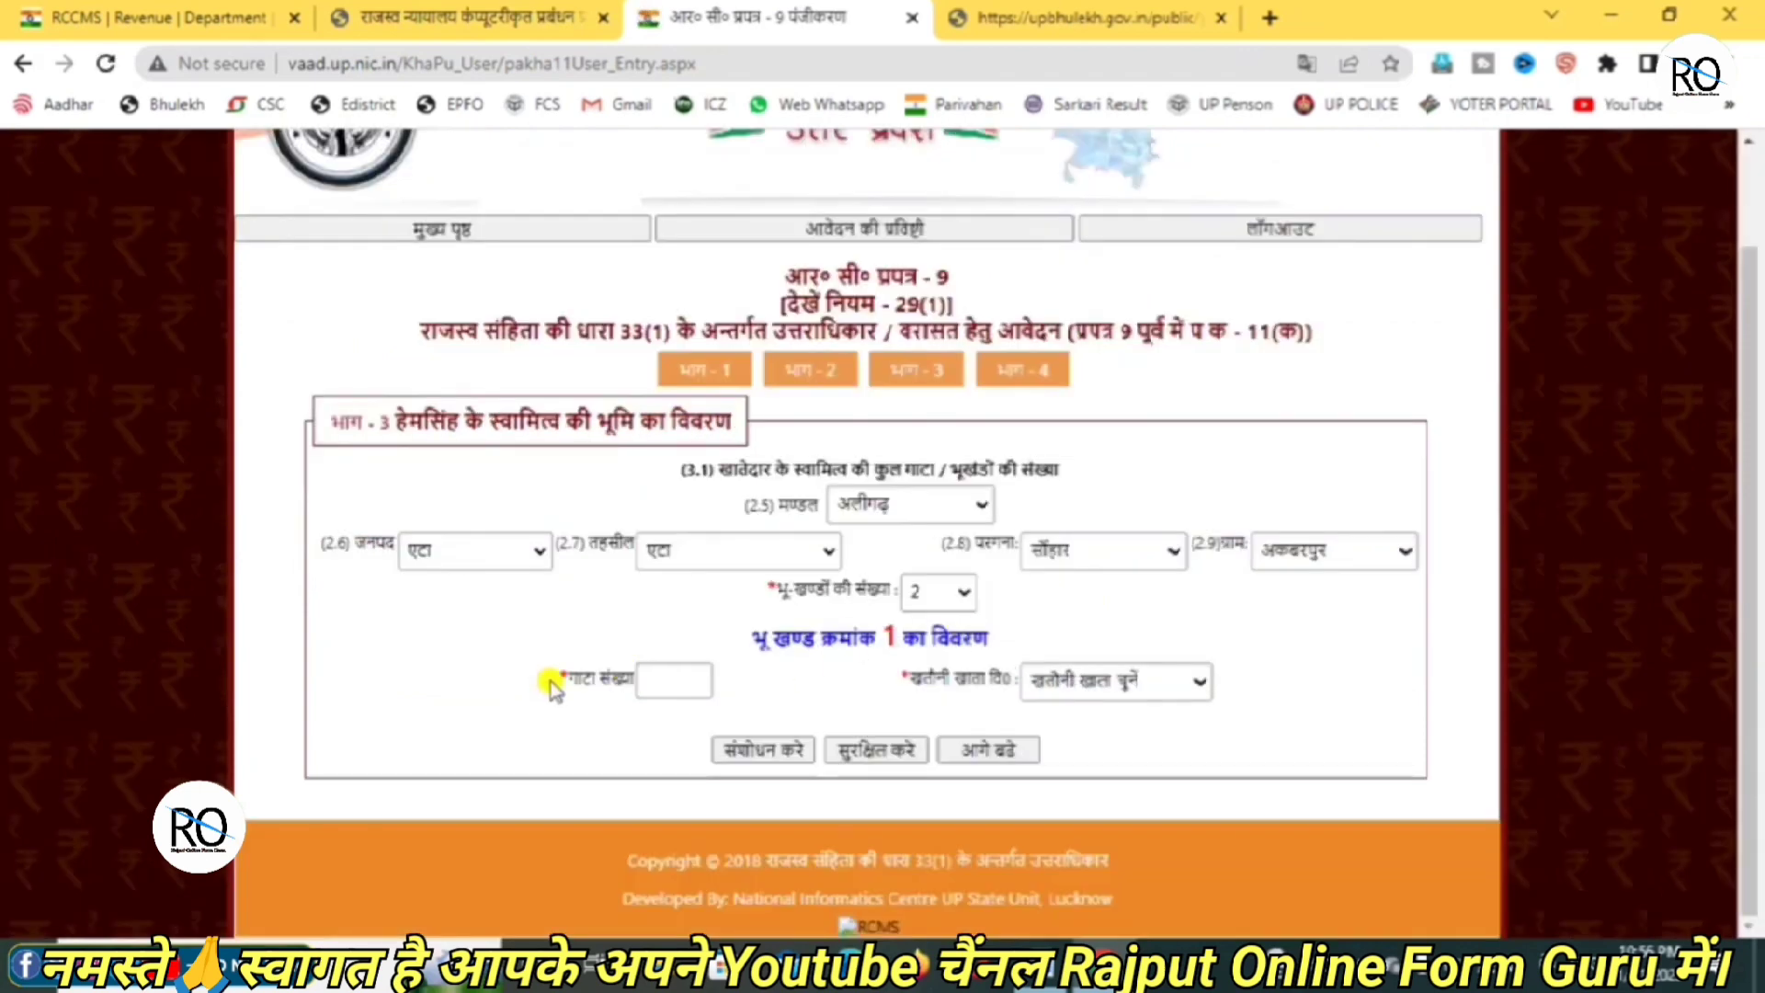
Look up the खसरा संख्या on the Bhulekh record and enter 279 as the गाटा संख्या of plot 1
click(661, 679)
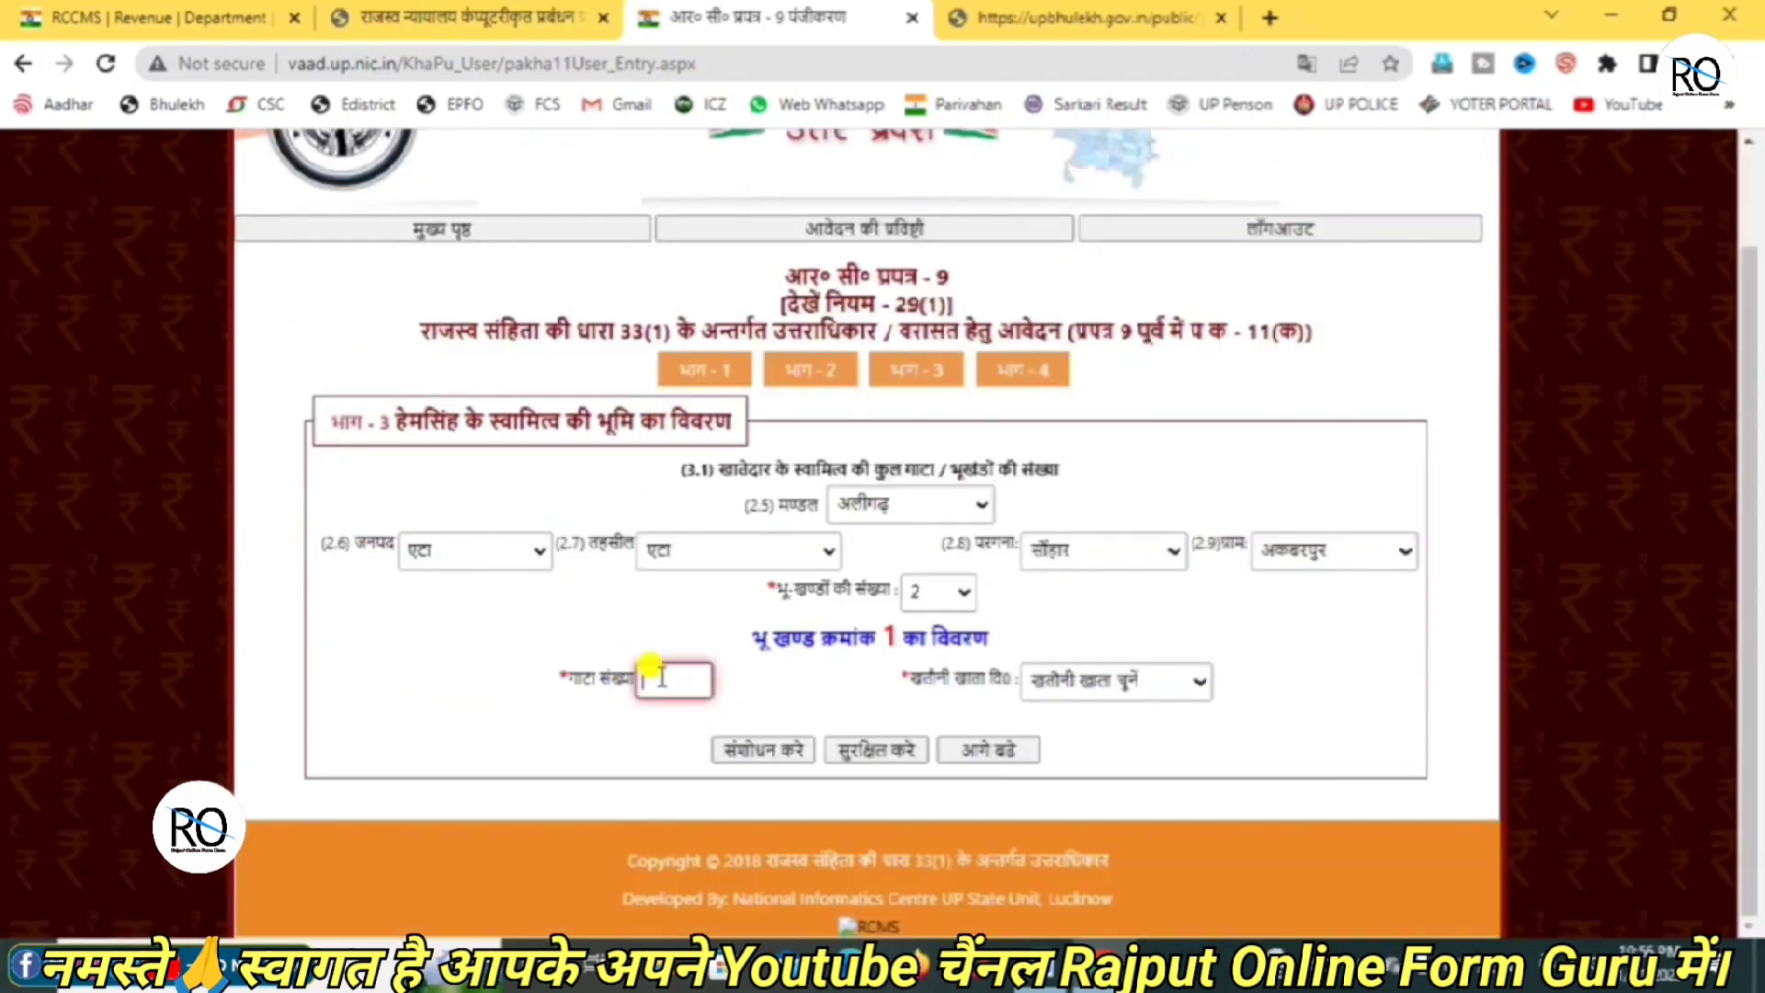
click(1110, 8)
click(815, 480)
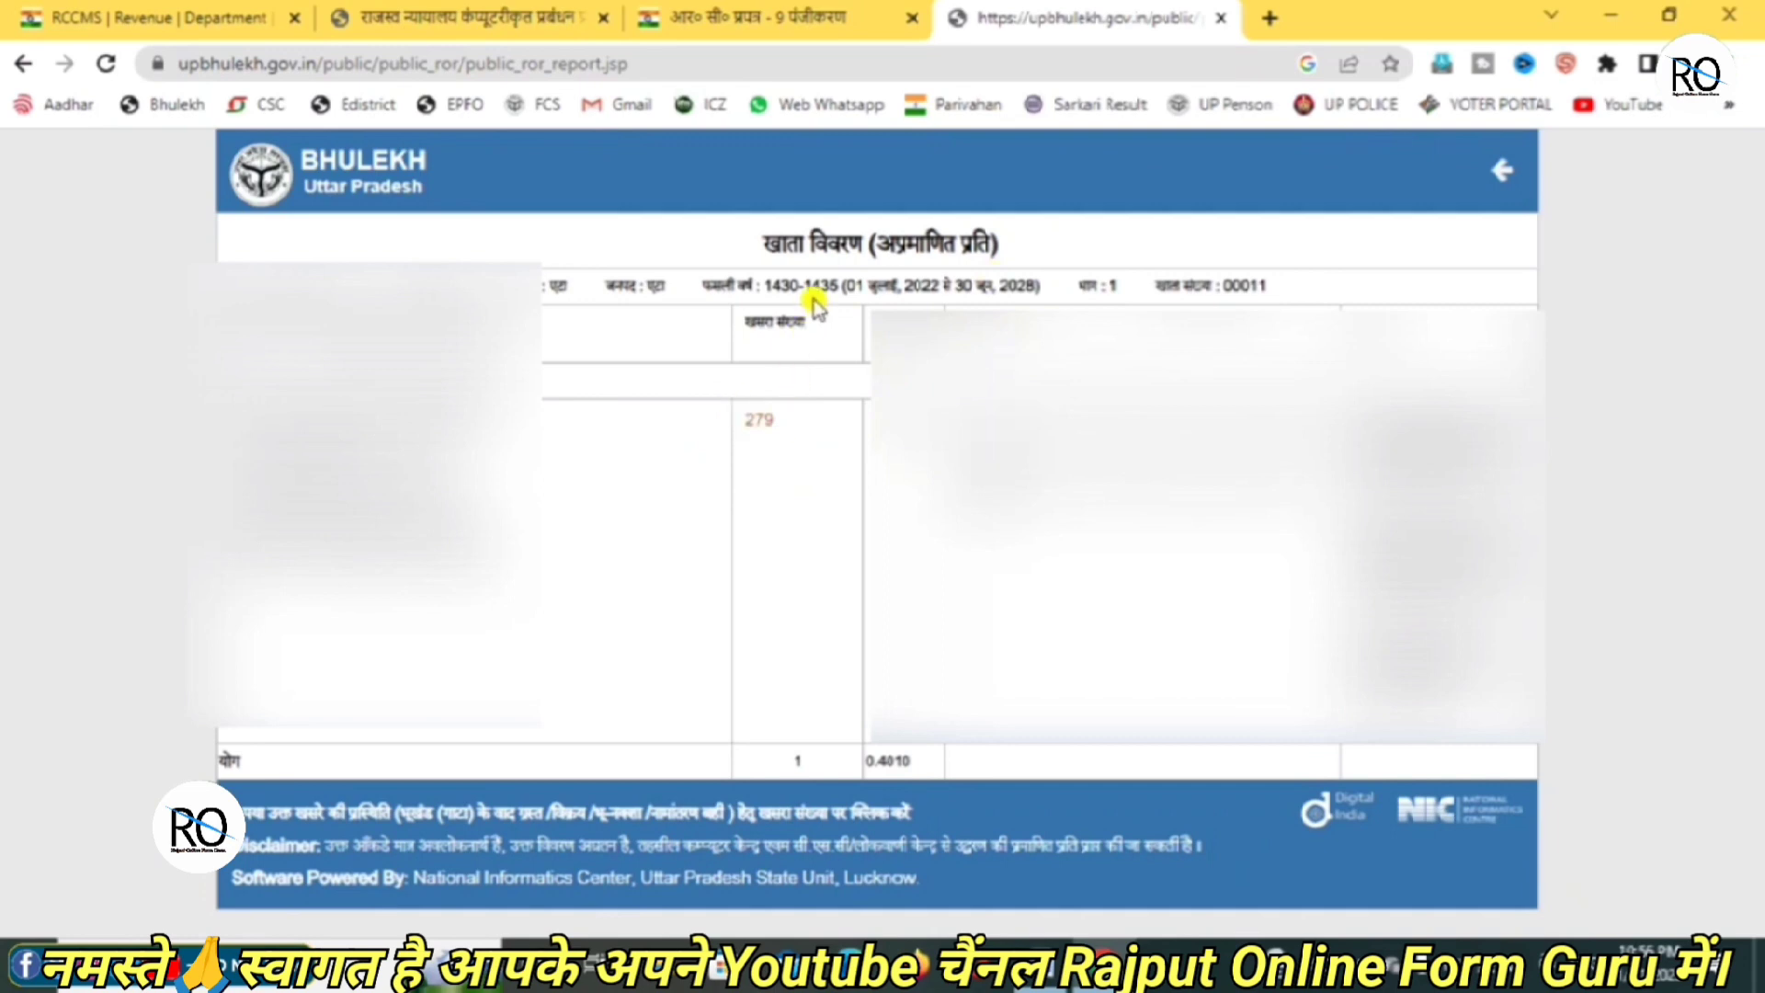
drag(796, 430, 743, 423)
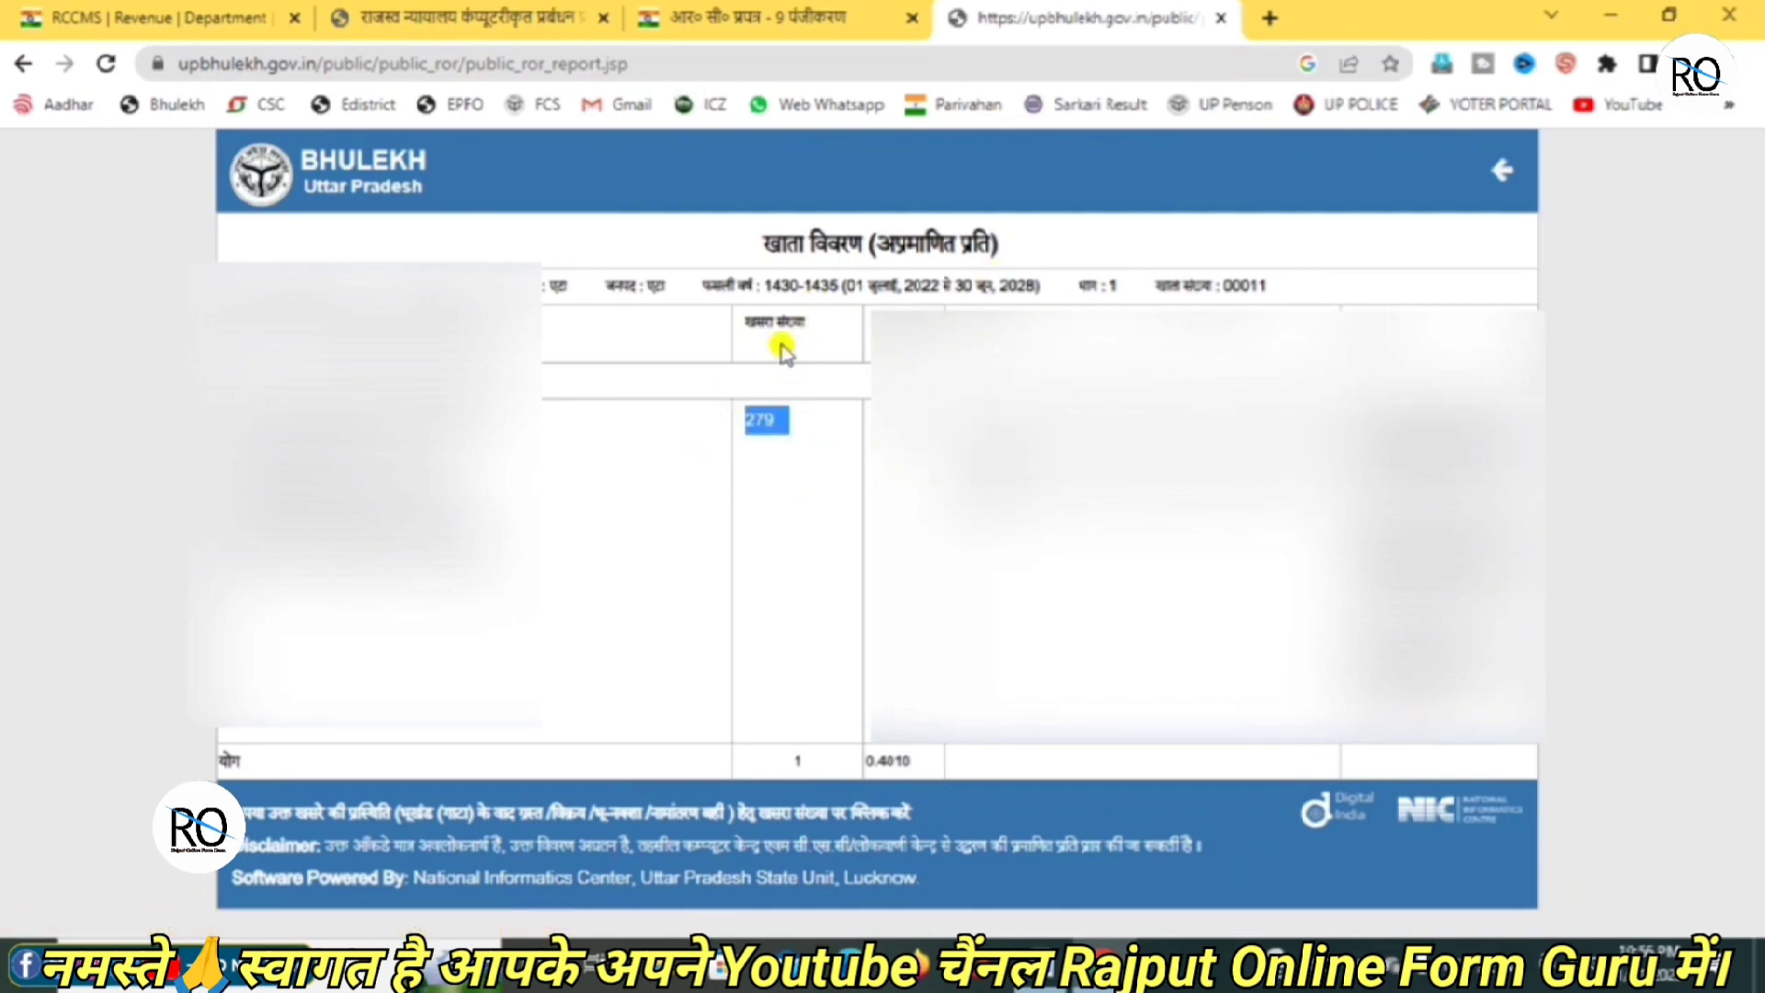
click(799, 17)
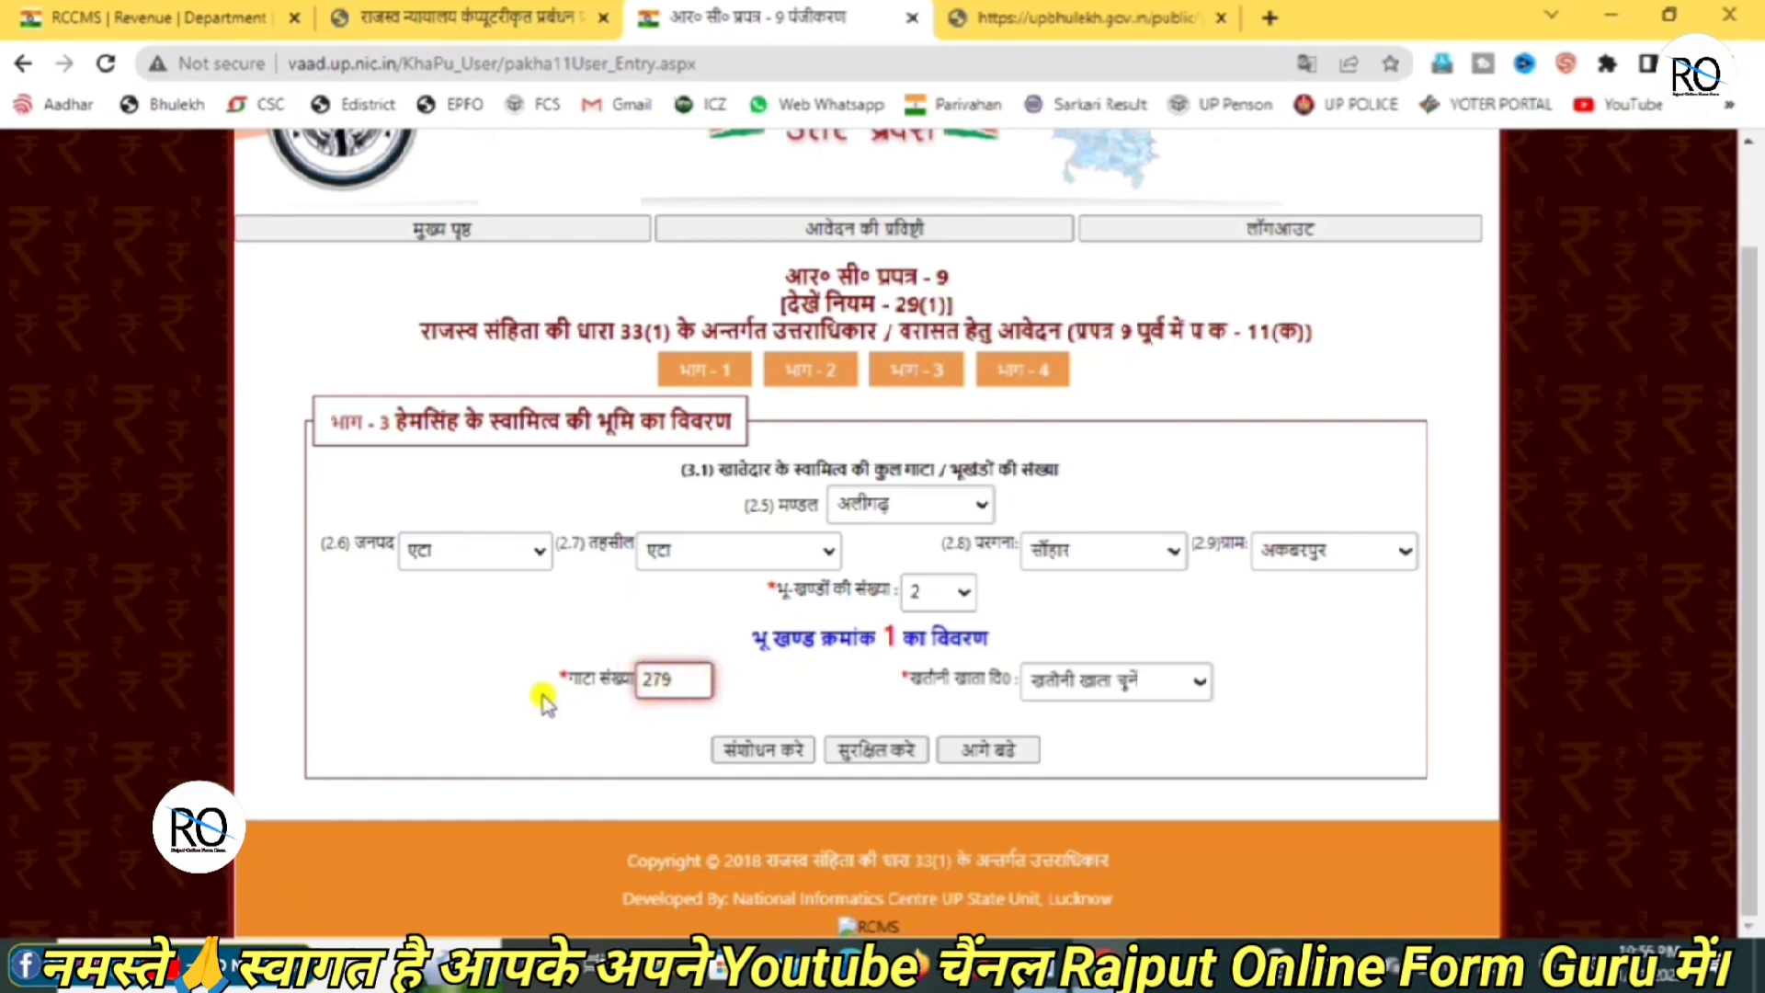
click(497, 663)
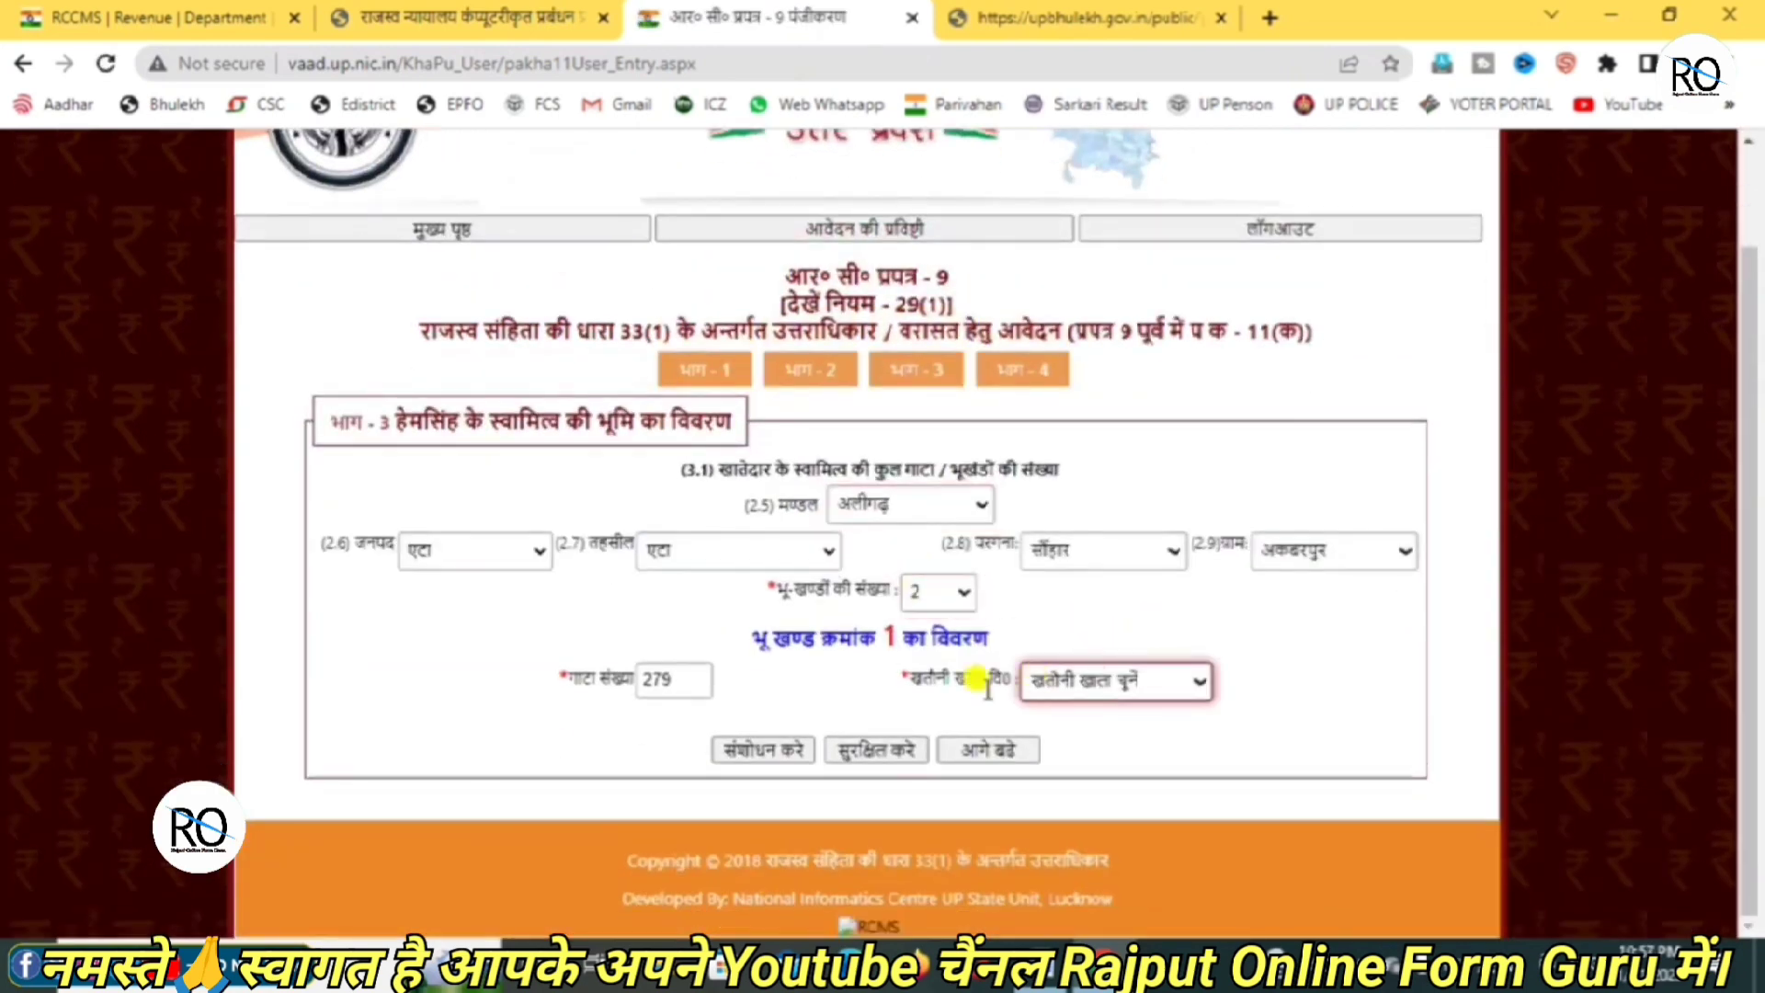
Choose the खतौनी खाता for plot 1, and add plot 2 with गाटा संख्या 280 and its own खतौनी खाता
click(1128, 678)
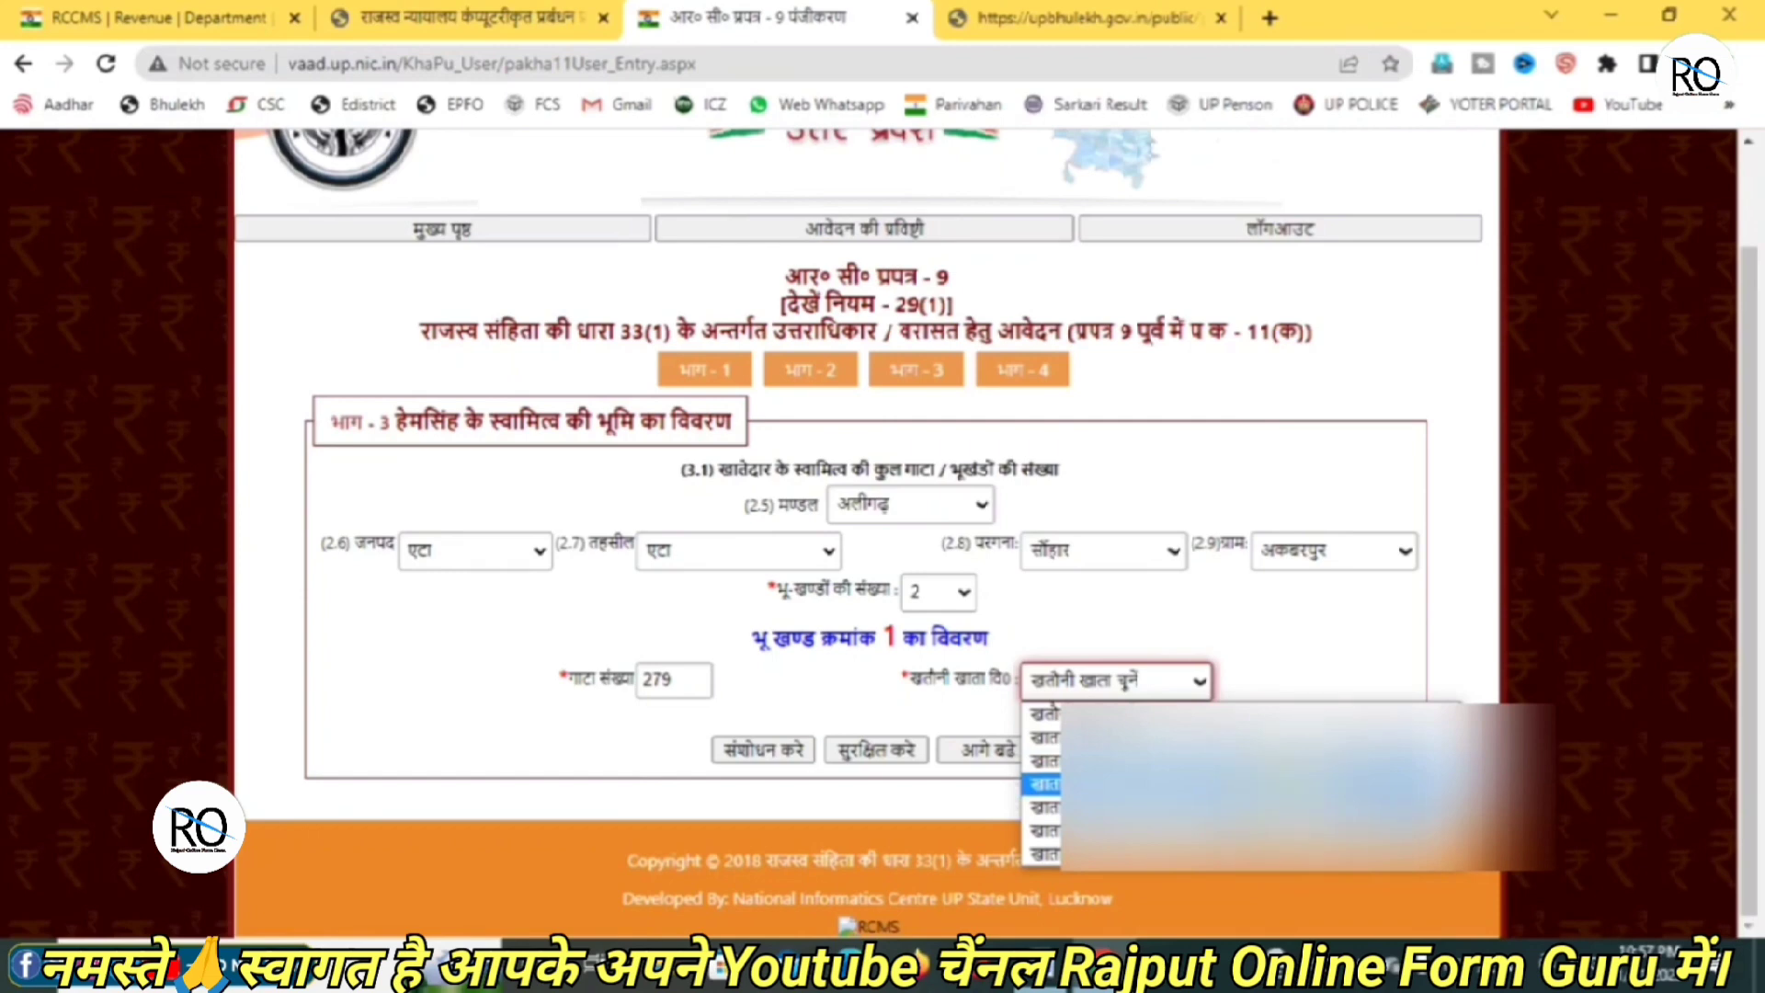
click(1278, 783)
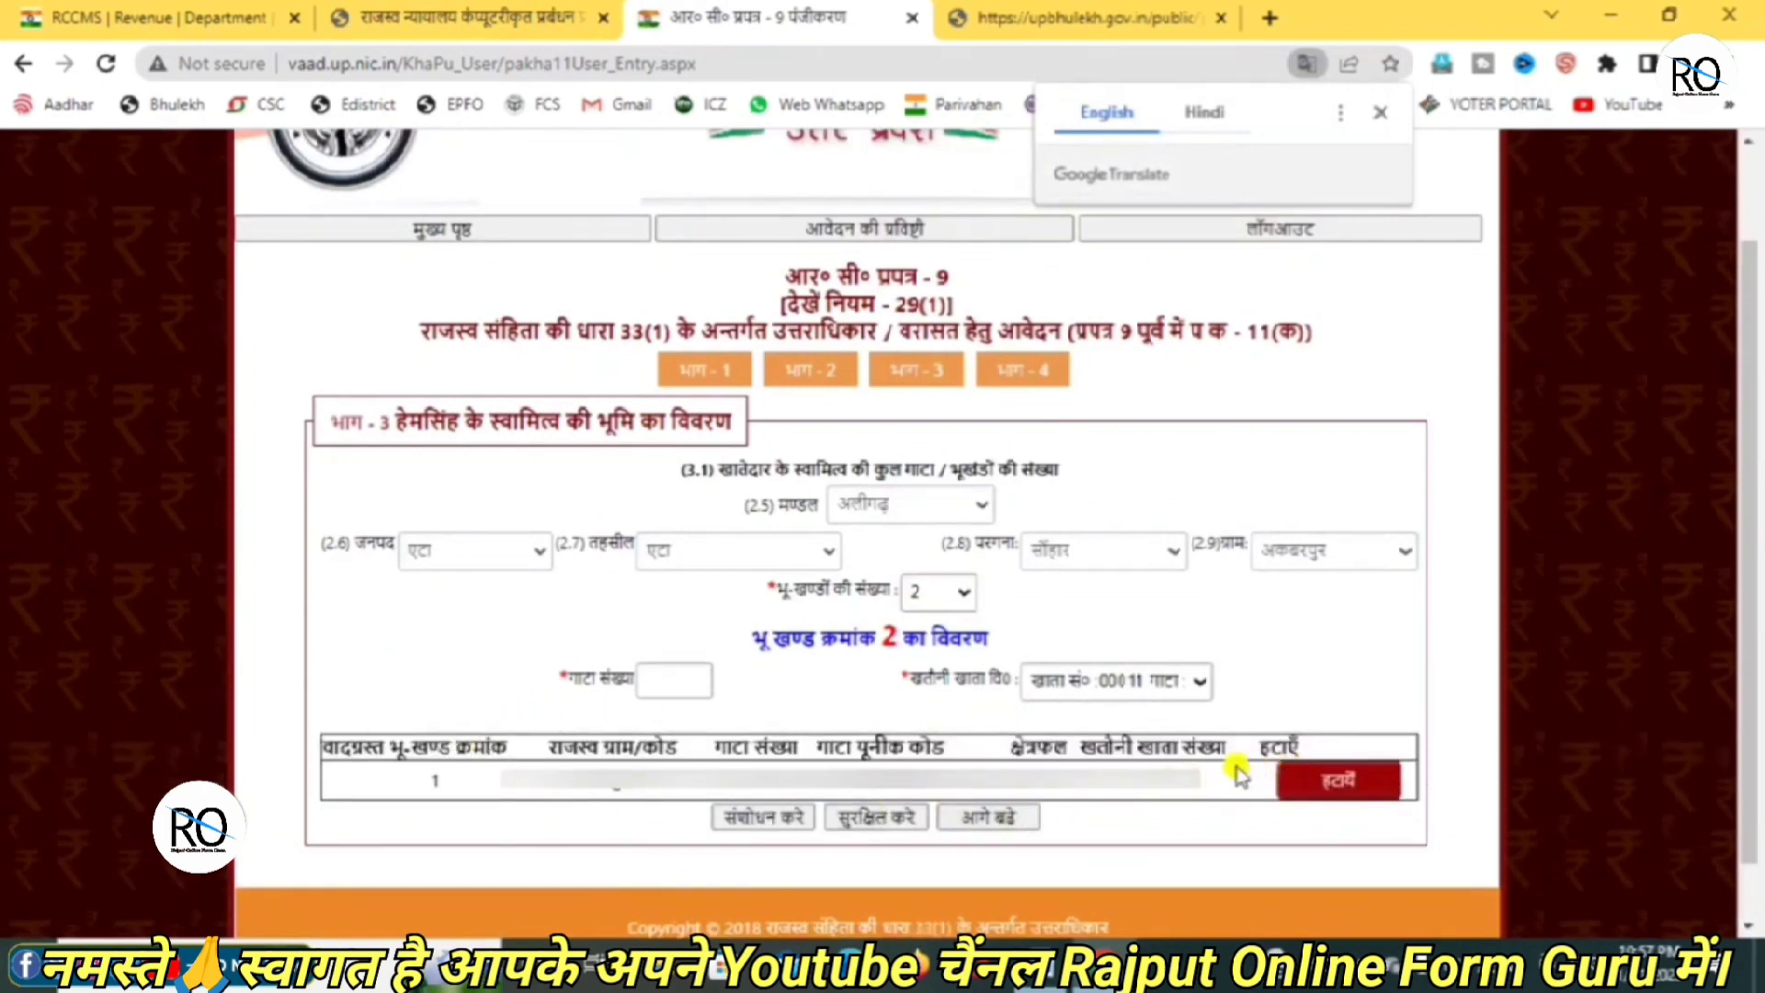
click(655, 680)
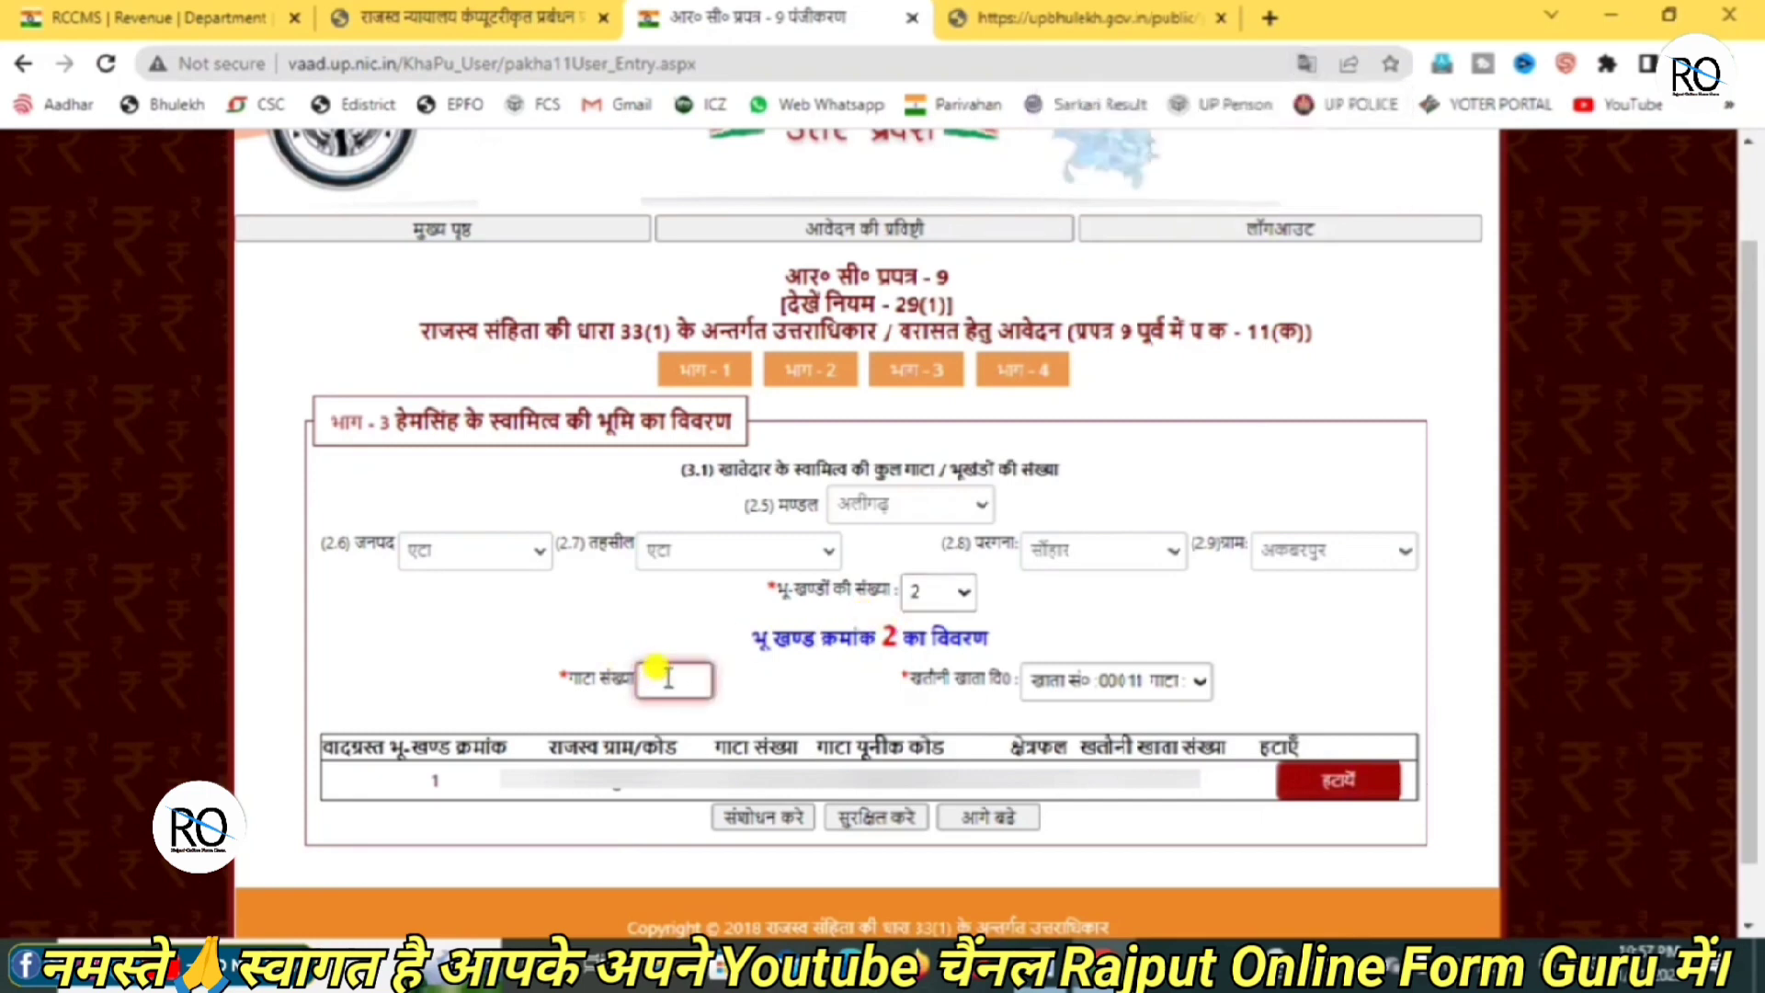
text(280)
click(543, 682)
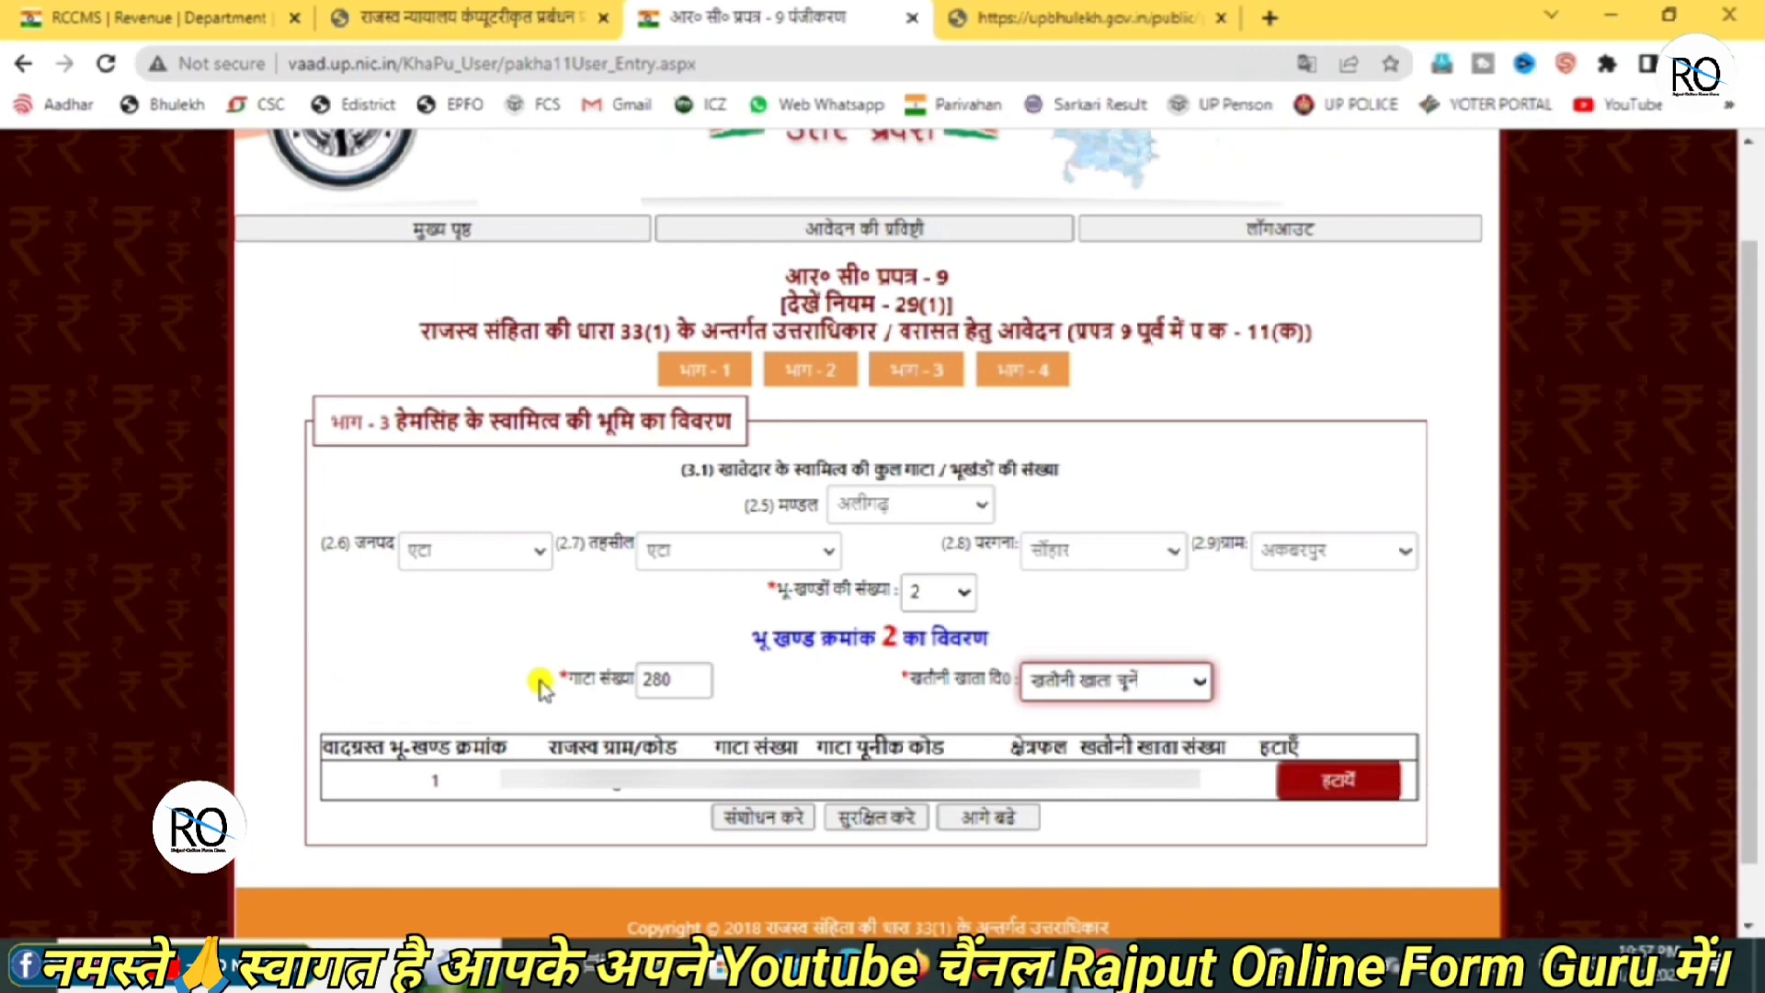
click(394, 670)
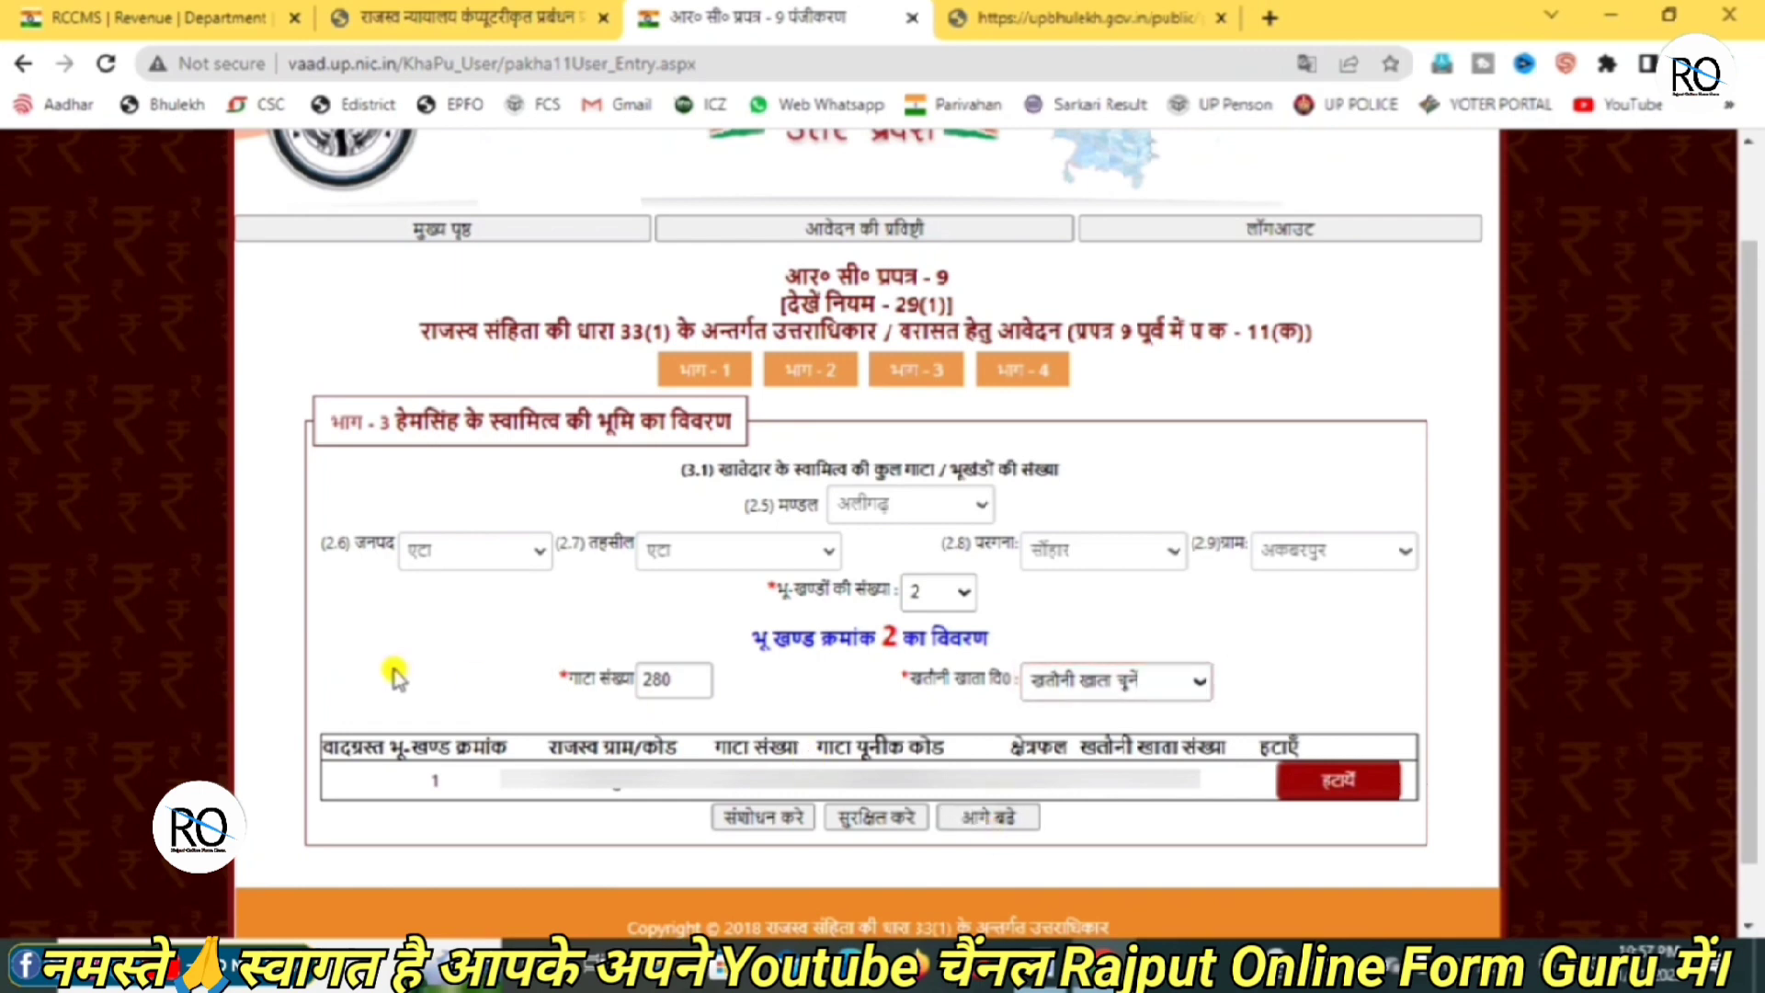
click(1144, 680)
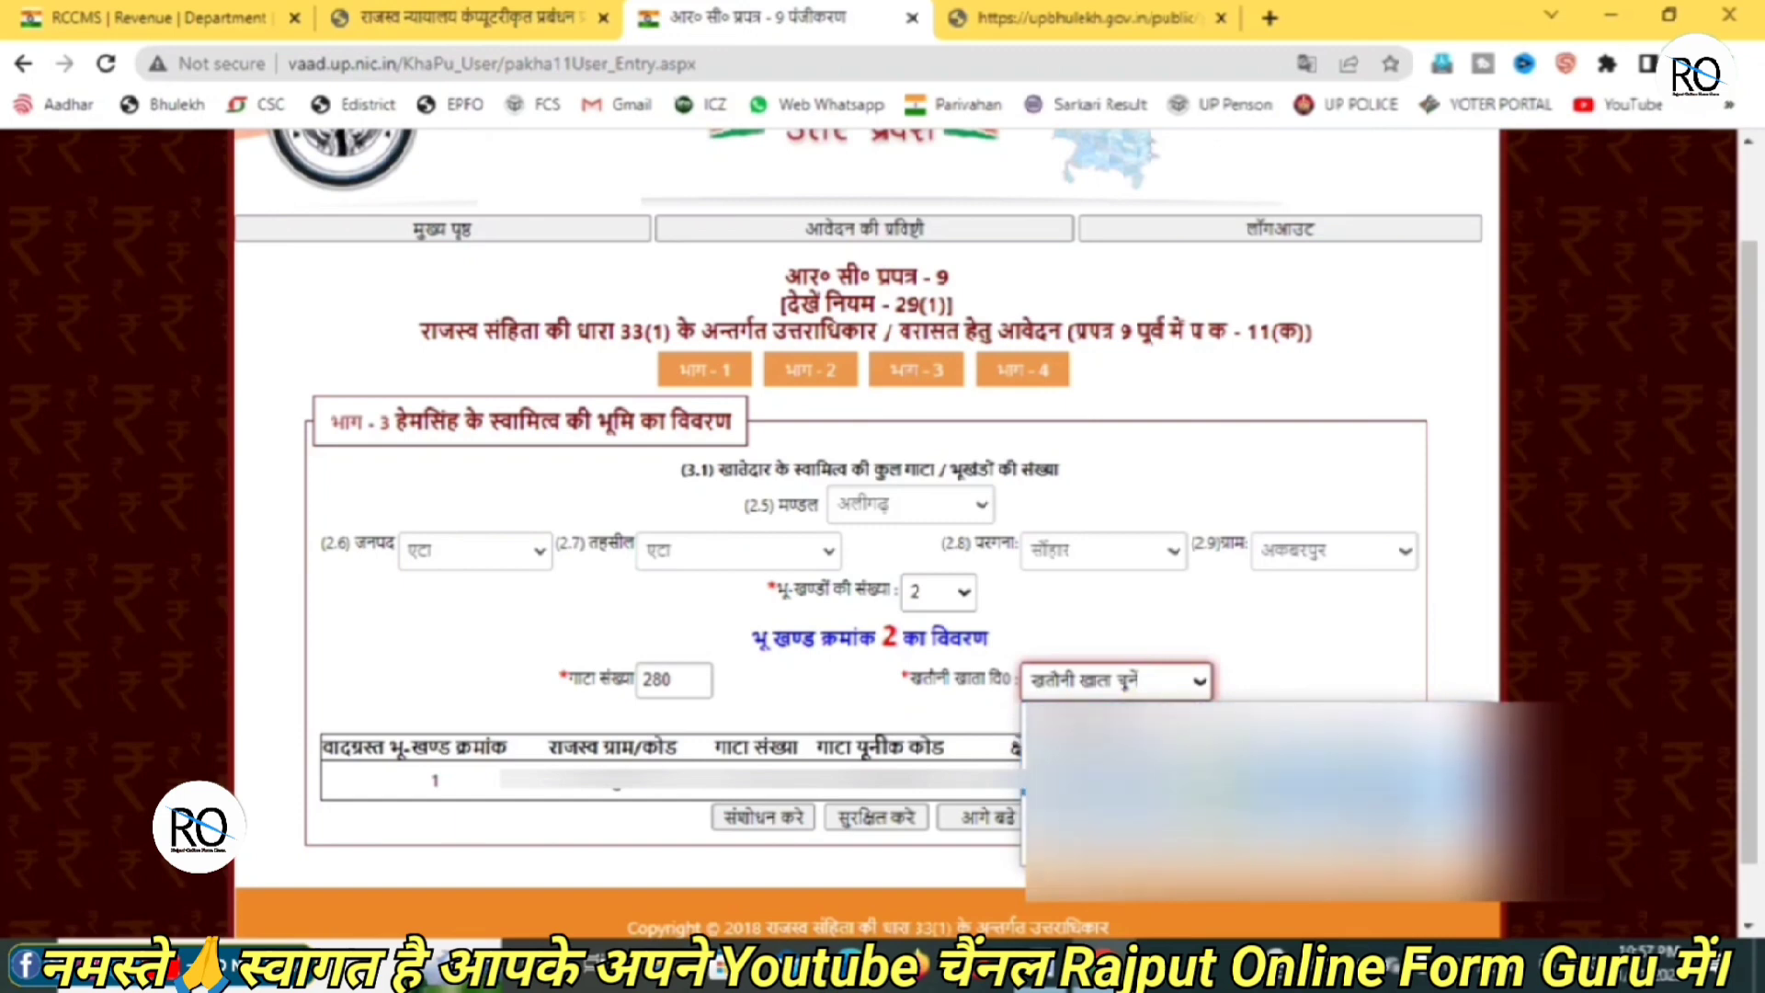
click(1221, 791)
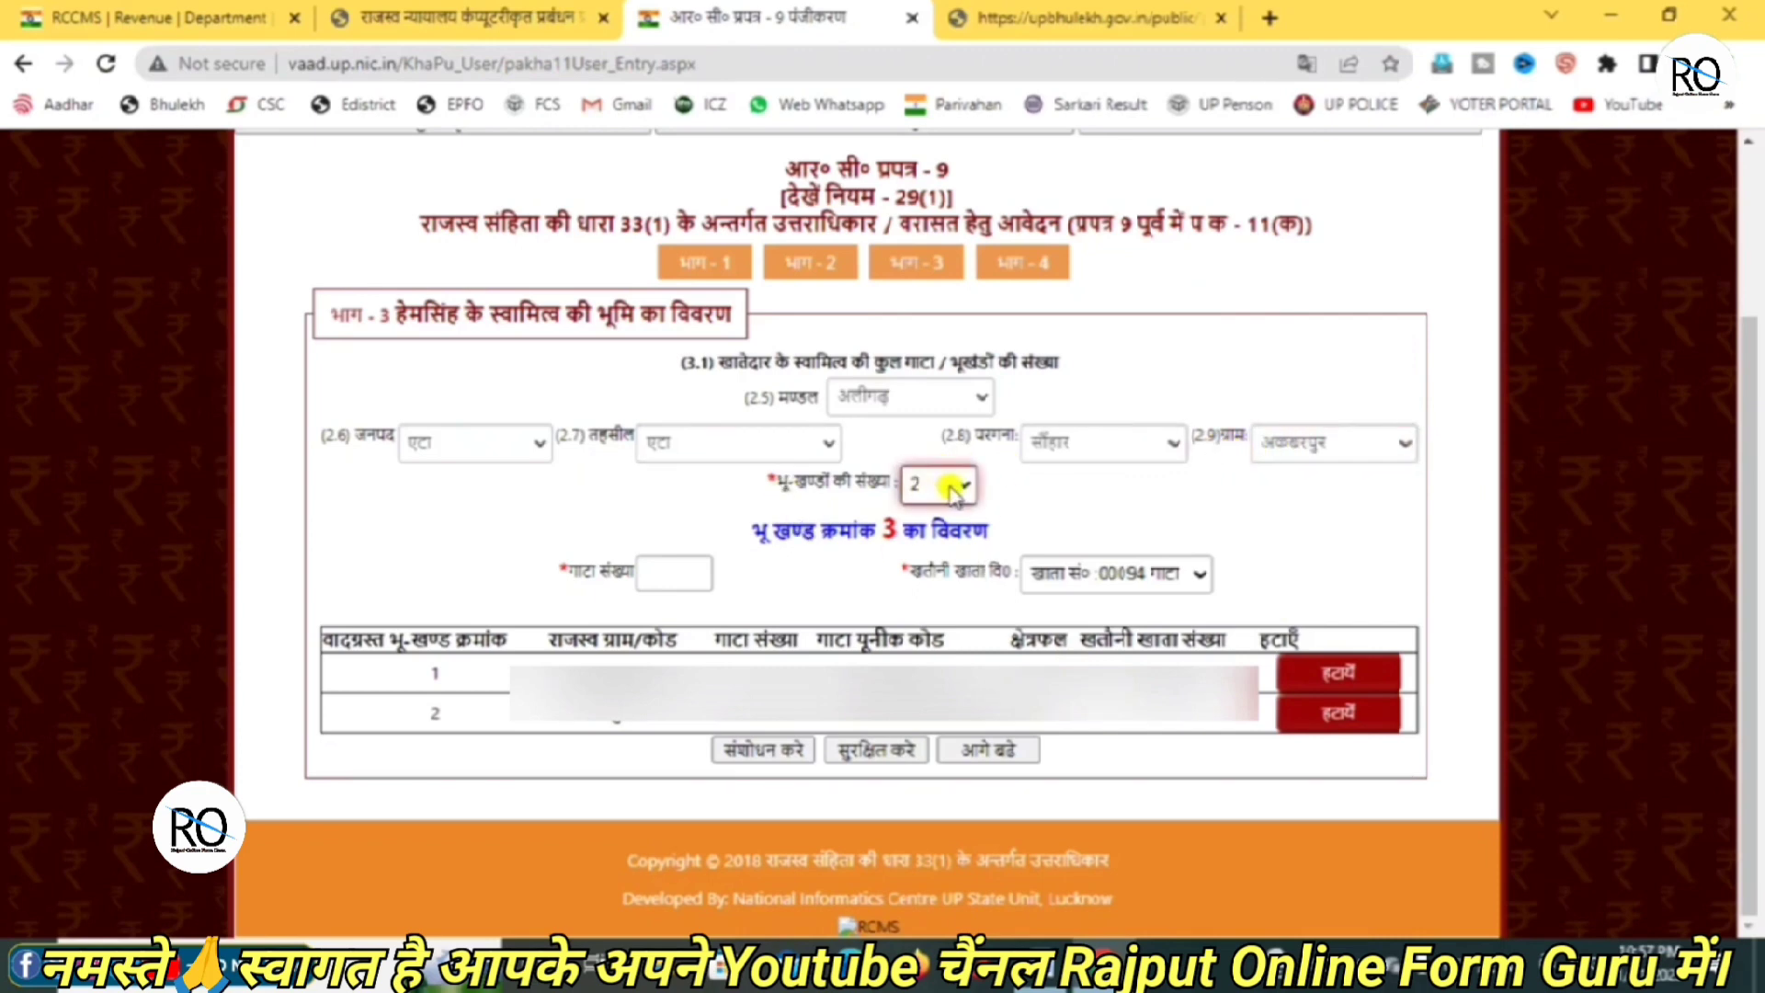
Check the two listed land plots against the Bhulekh record and save Part 3 of the application
drag(783, 480, 890, 490)
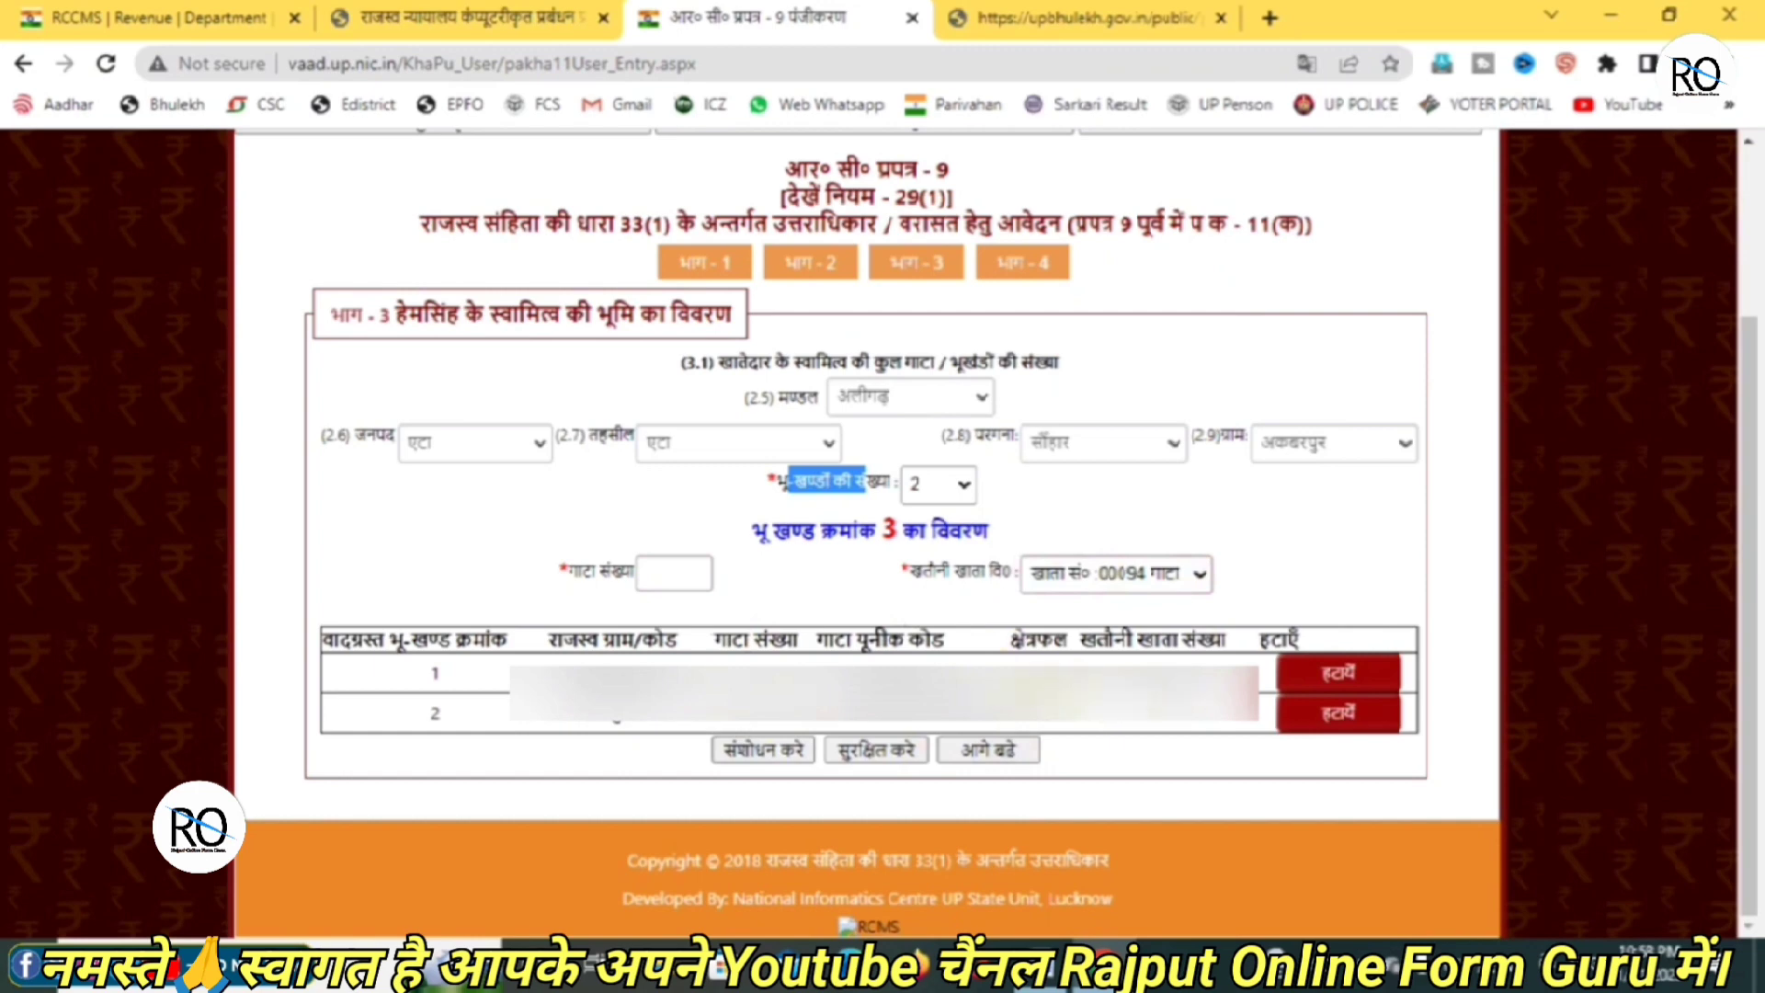
click(667, 567)
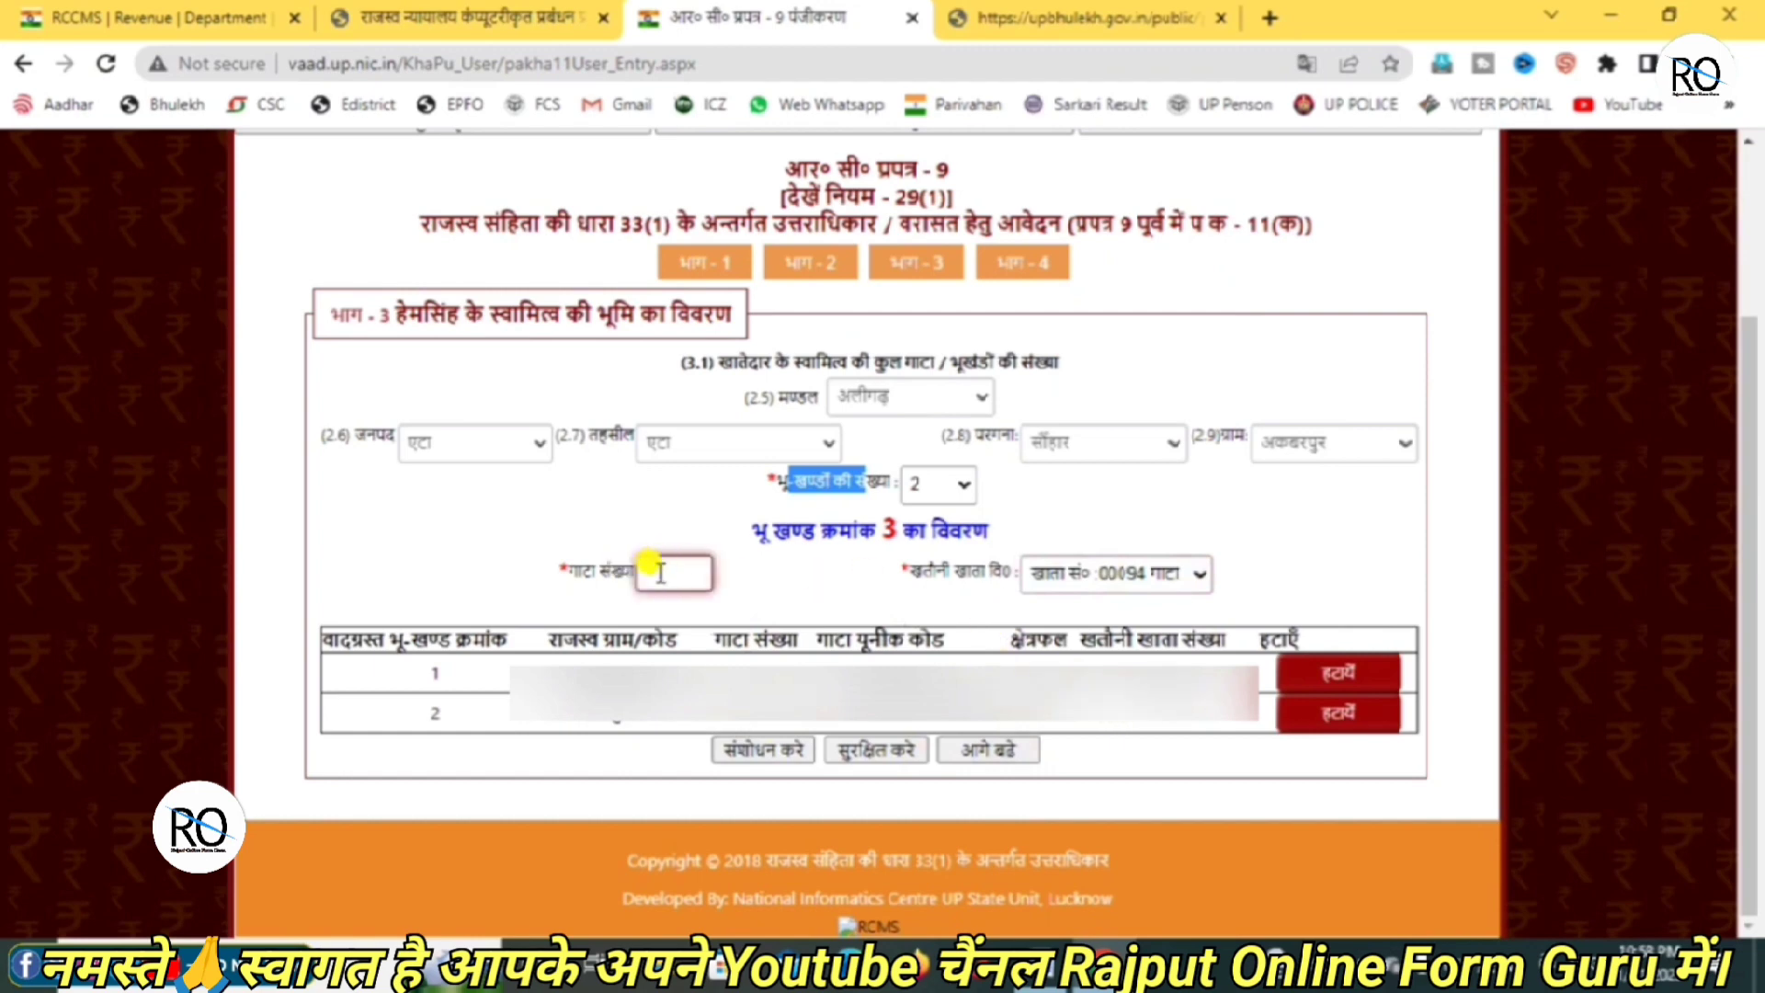
click(1057, 18)
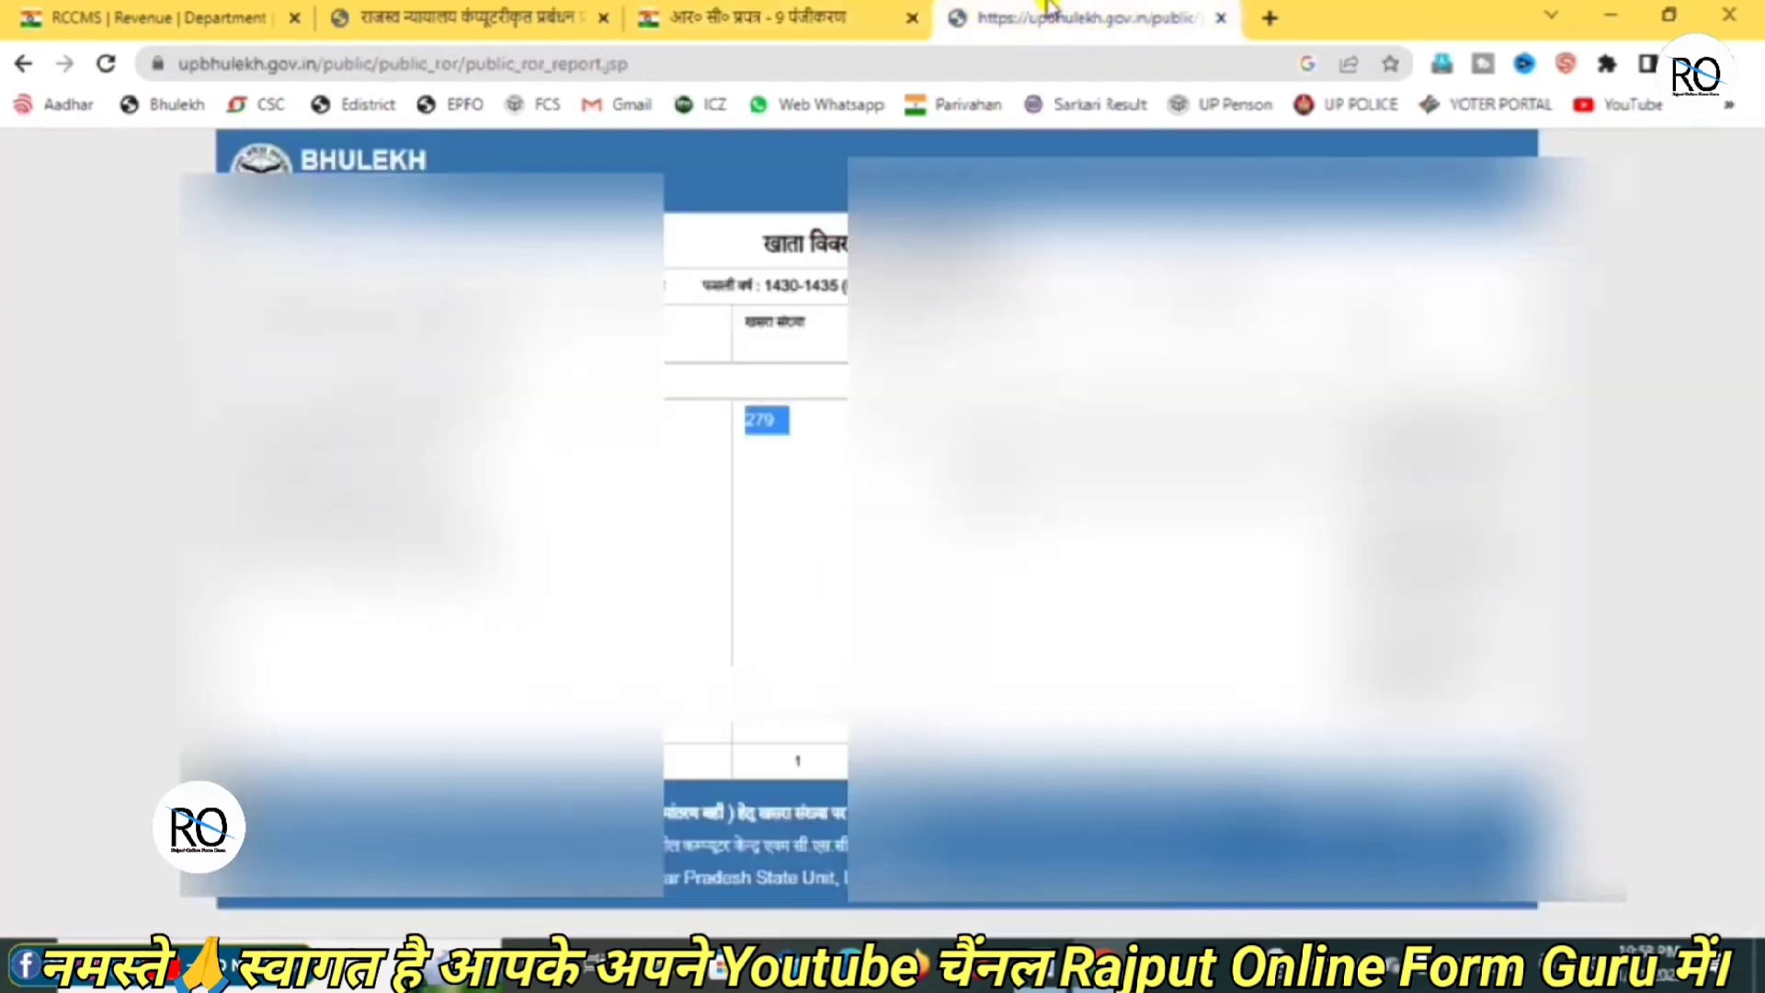
click(859, 20)
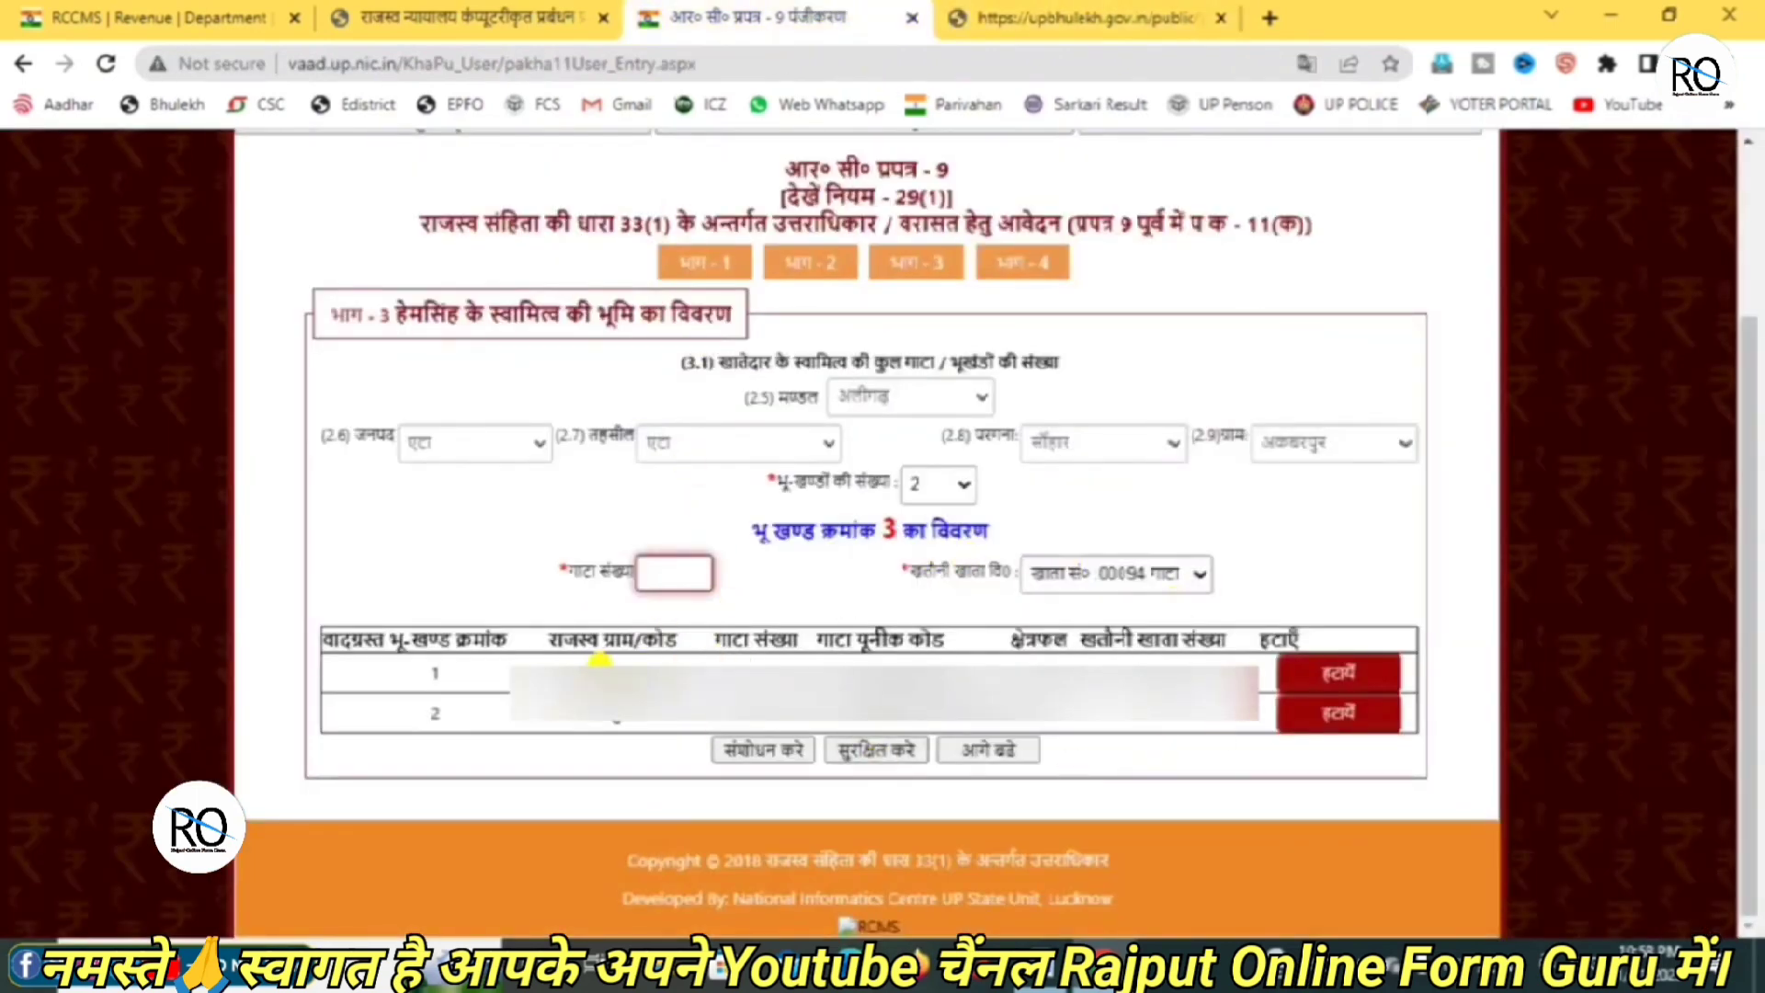
drag(441, 666, 1071, 681)
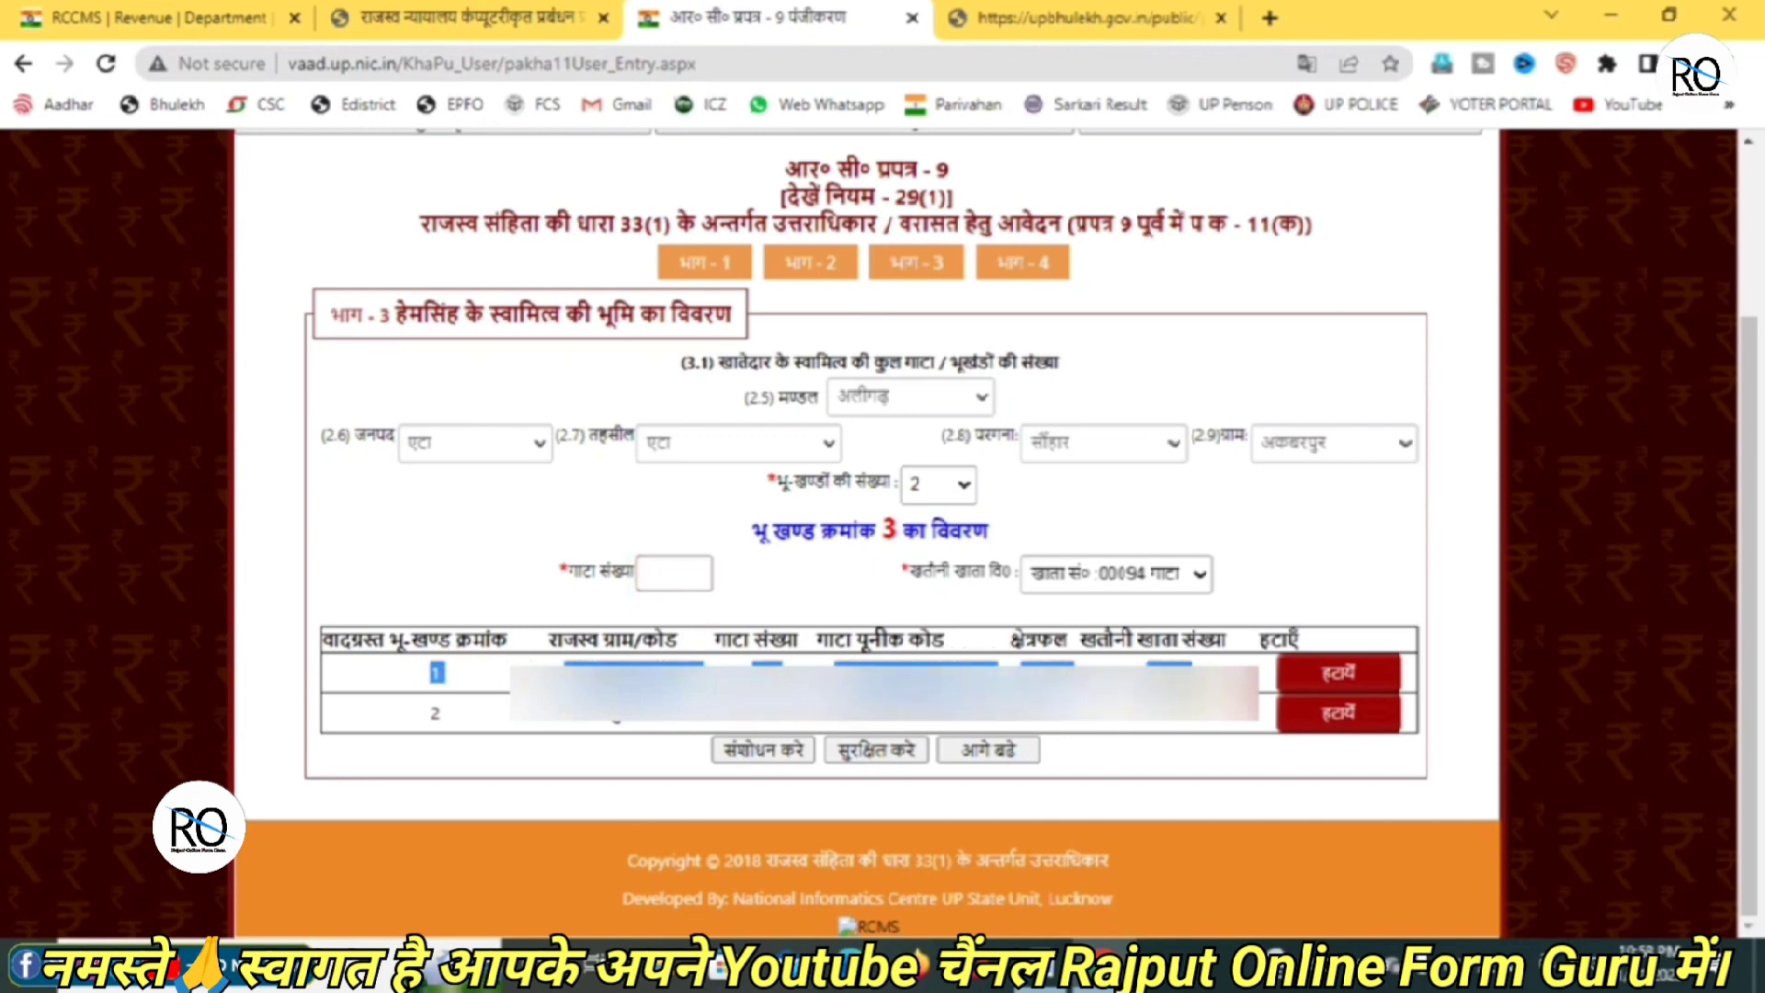
drag(1204, 726, 537, 726)
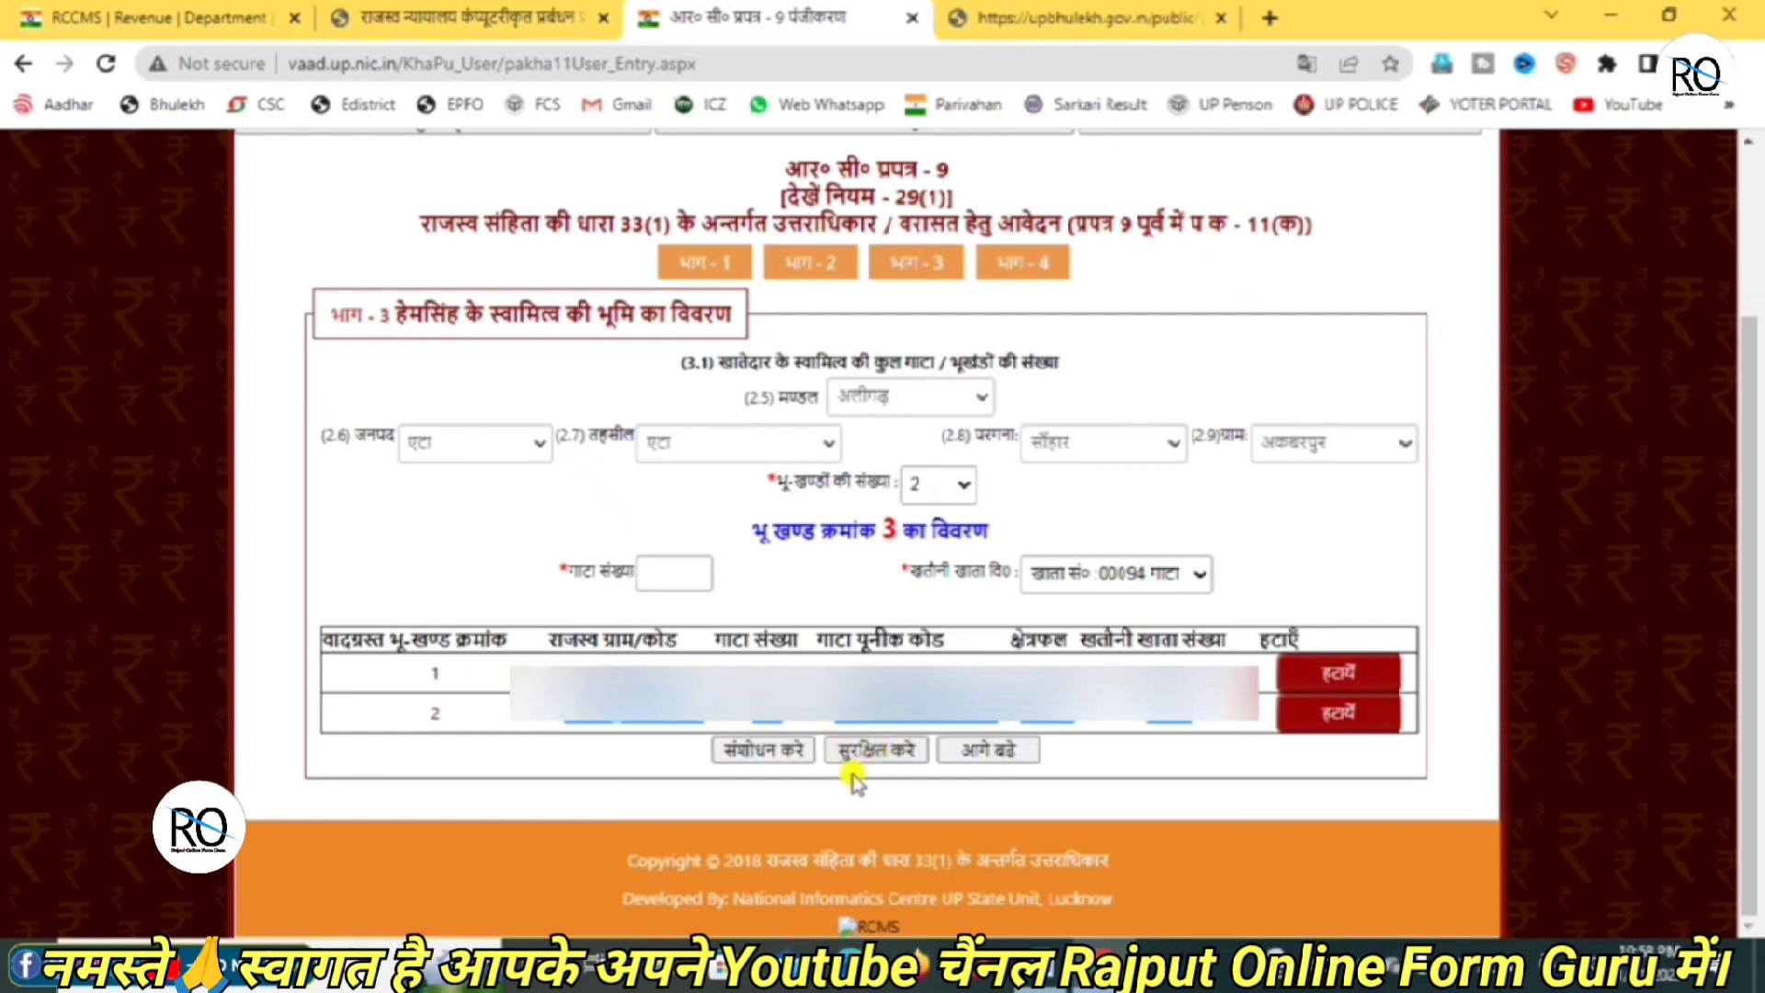
click(655, 751)
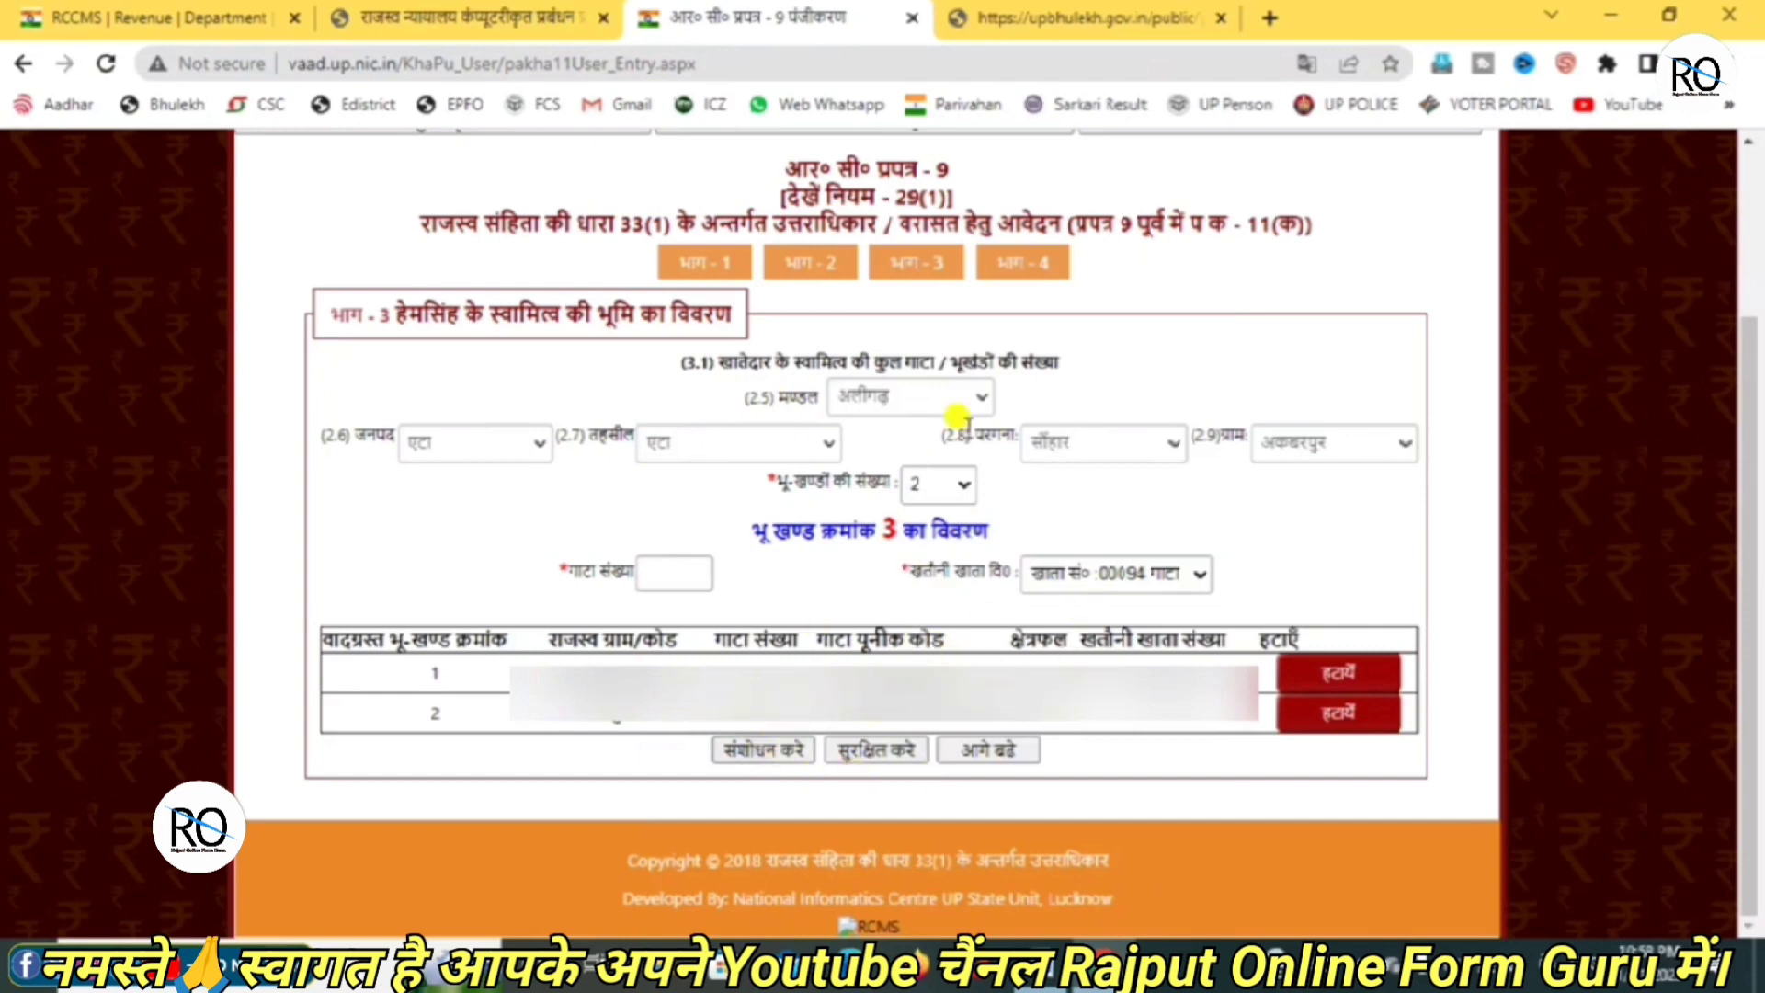
click(873, 751)
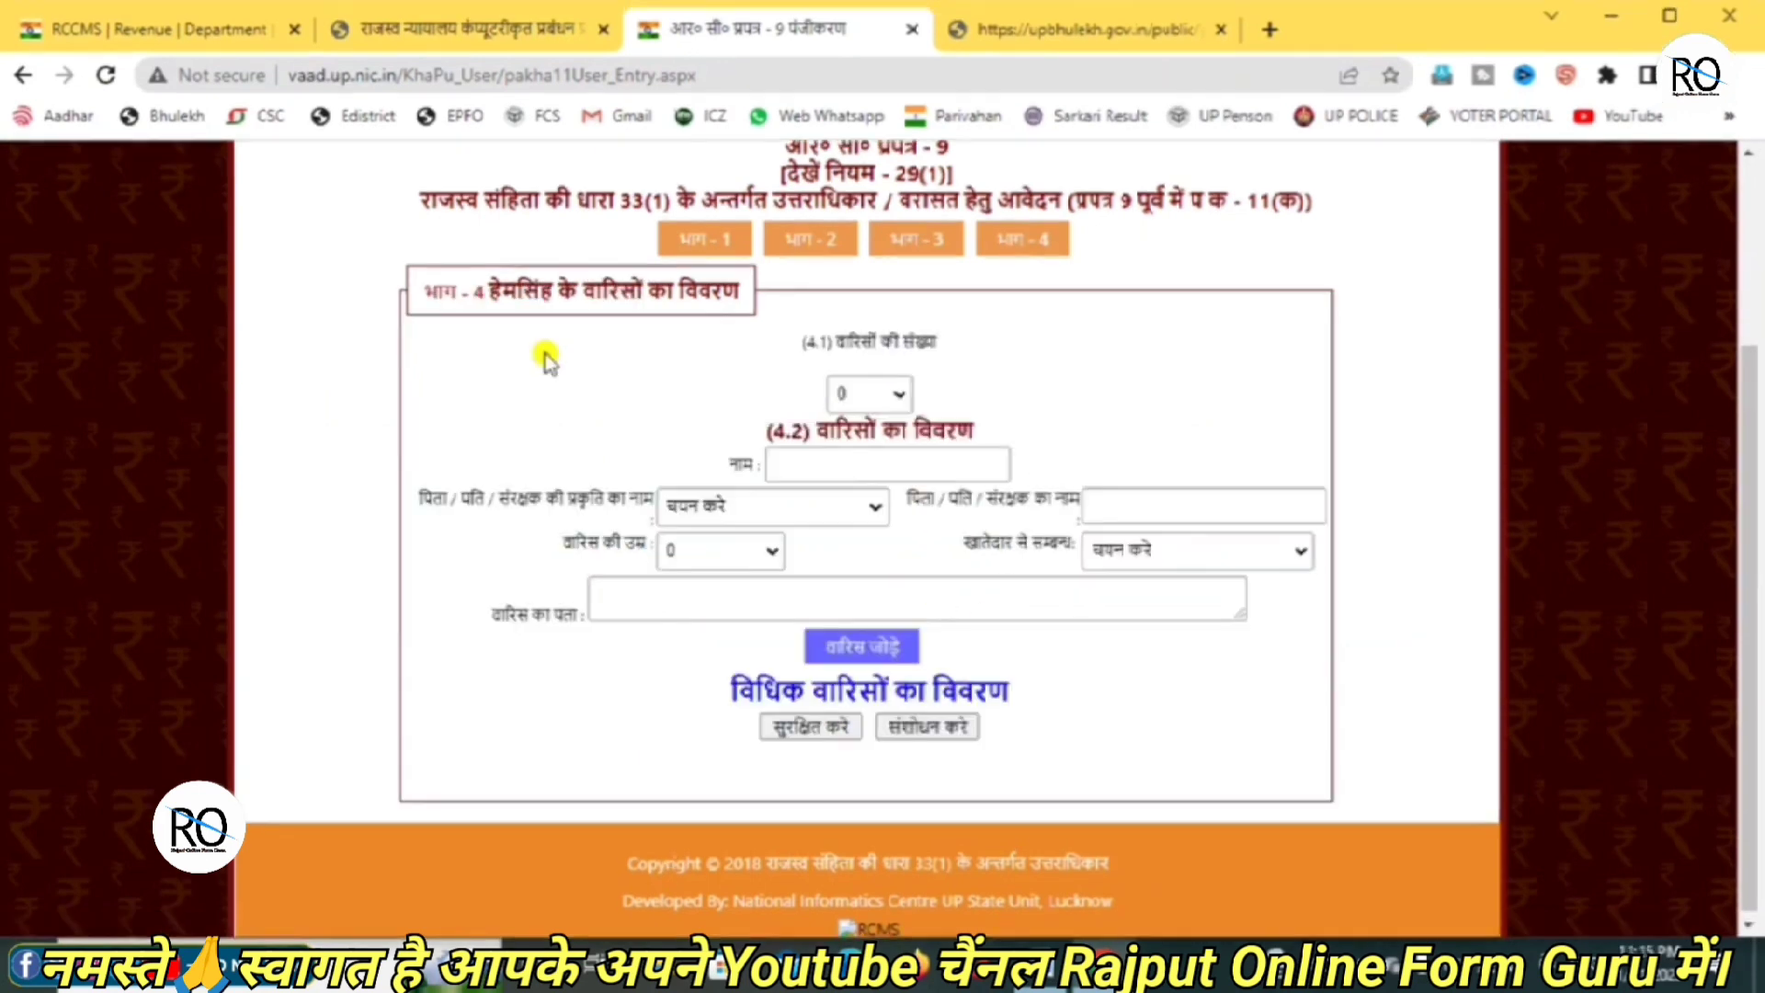
In Part 4, set the number of heirs (वारिसों की संख्या) to 2
drag(418, 273, 763, 292)
click(720, 333)
click(864, 393)
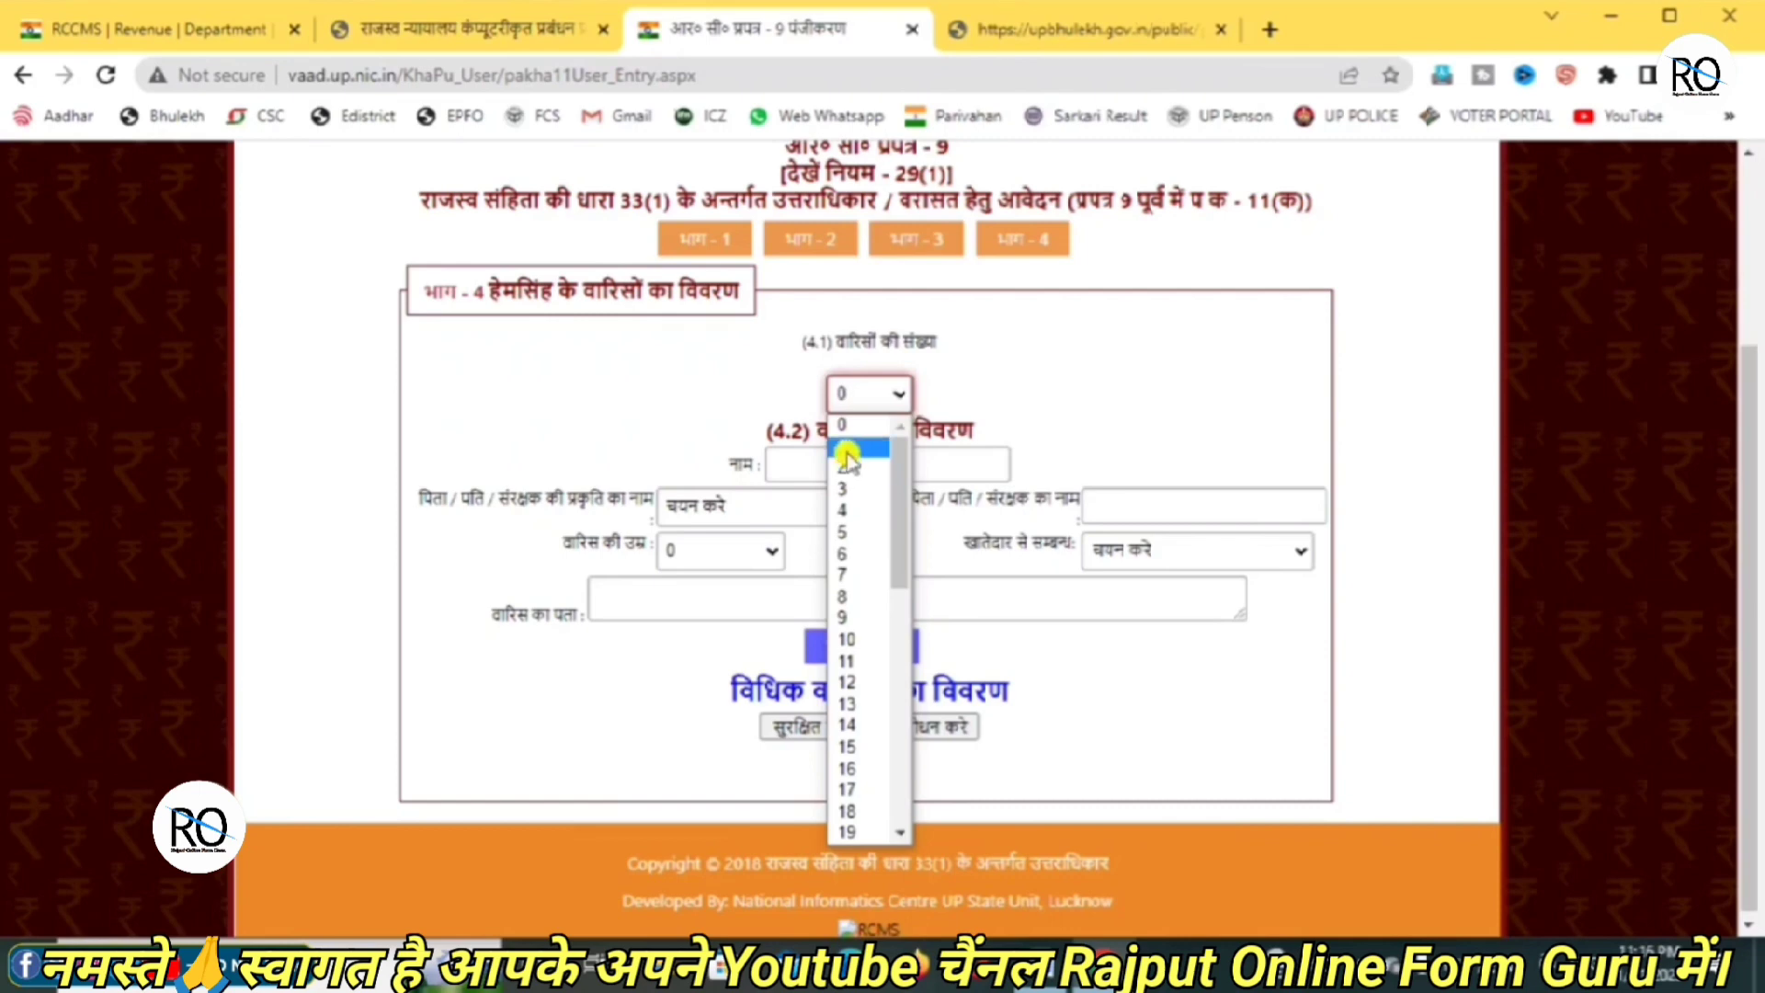
click(844, 466)
Set the first heir's father/husband/guardian type to पिता and go to the field for the father's name
click(832, 461)
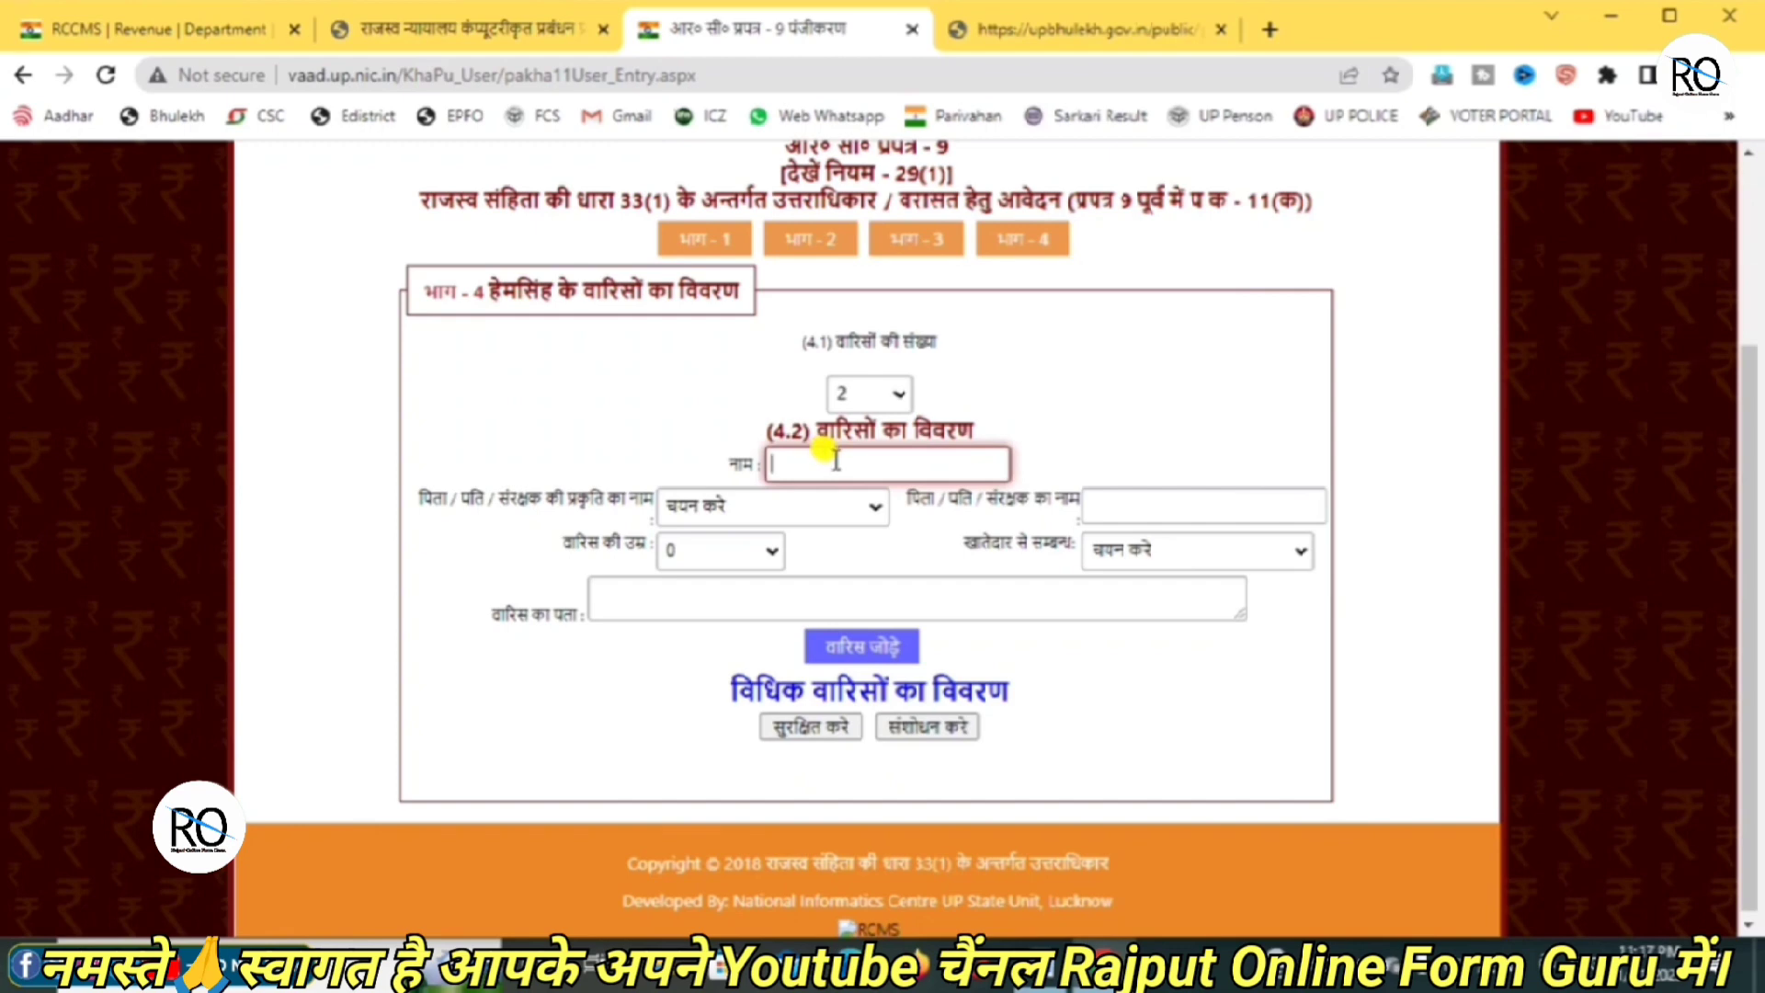
click(760, 505)
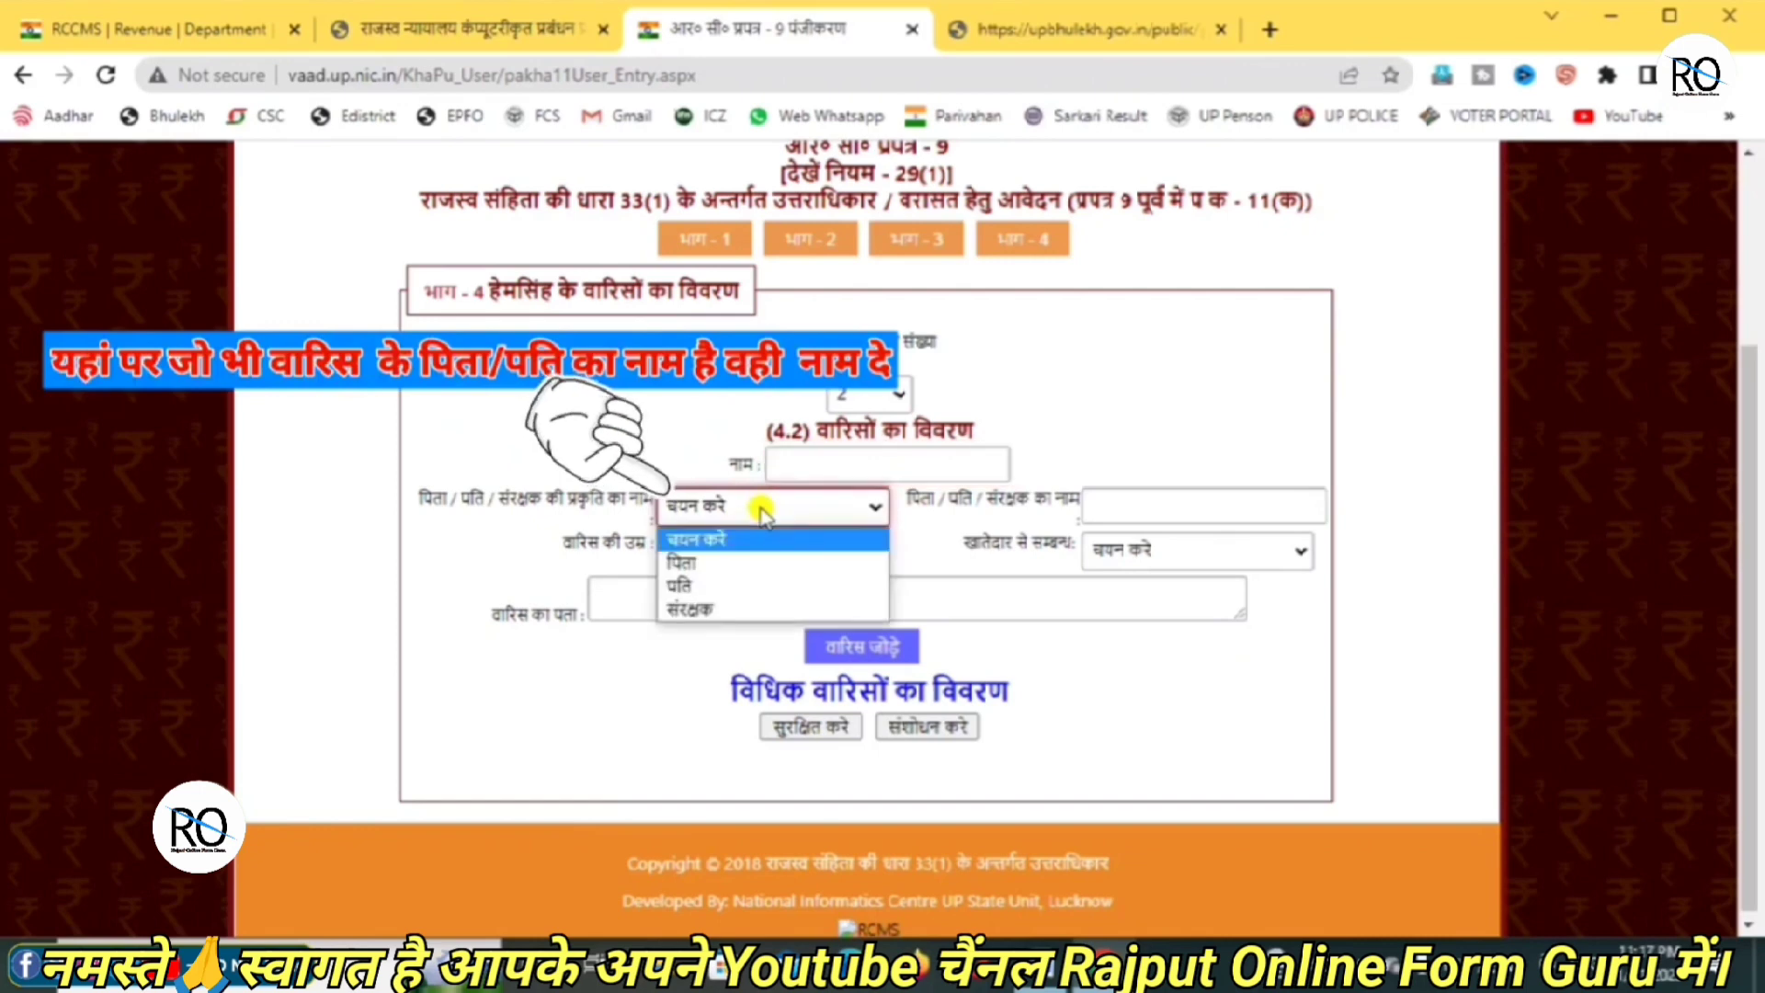
click(706, 563)
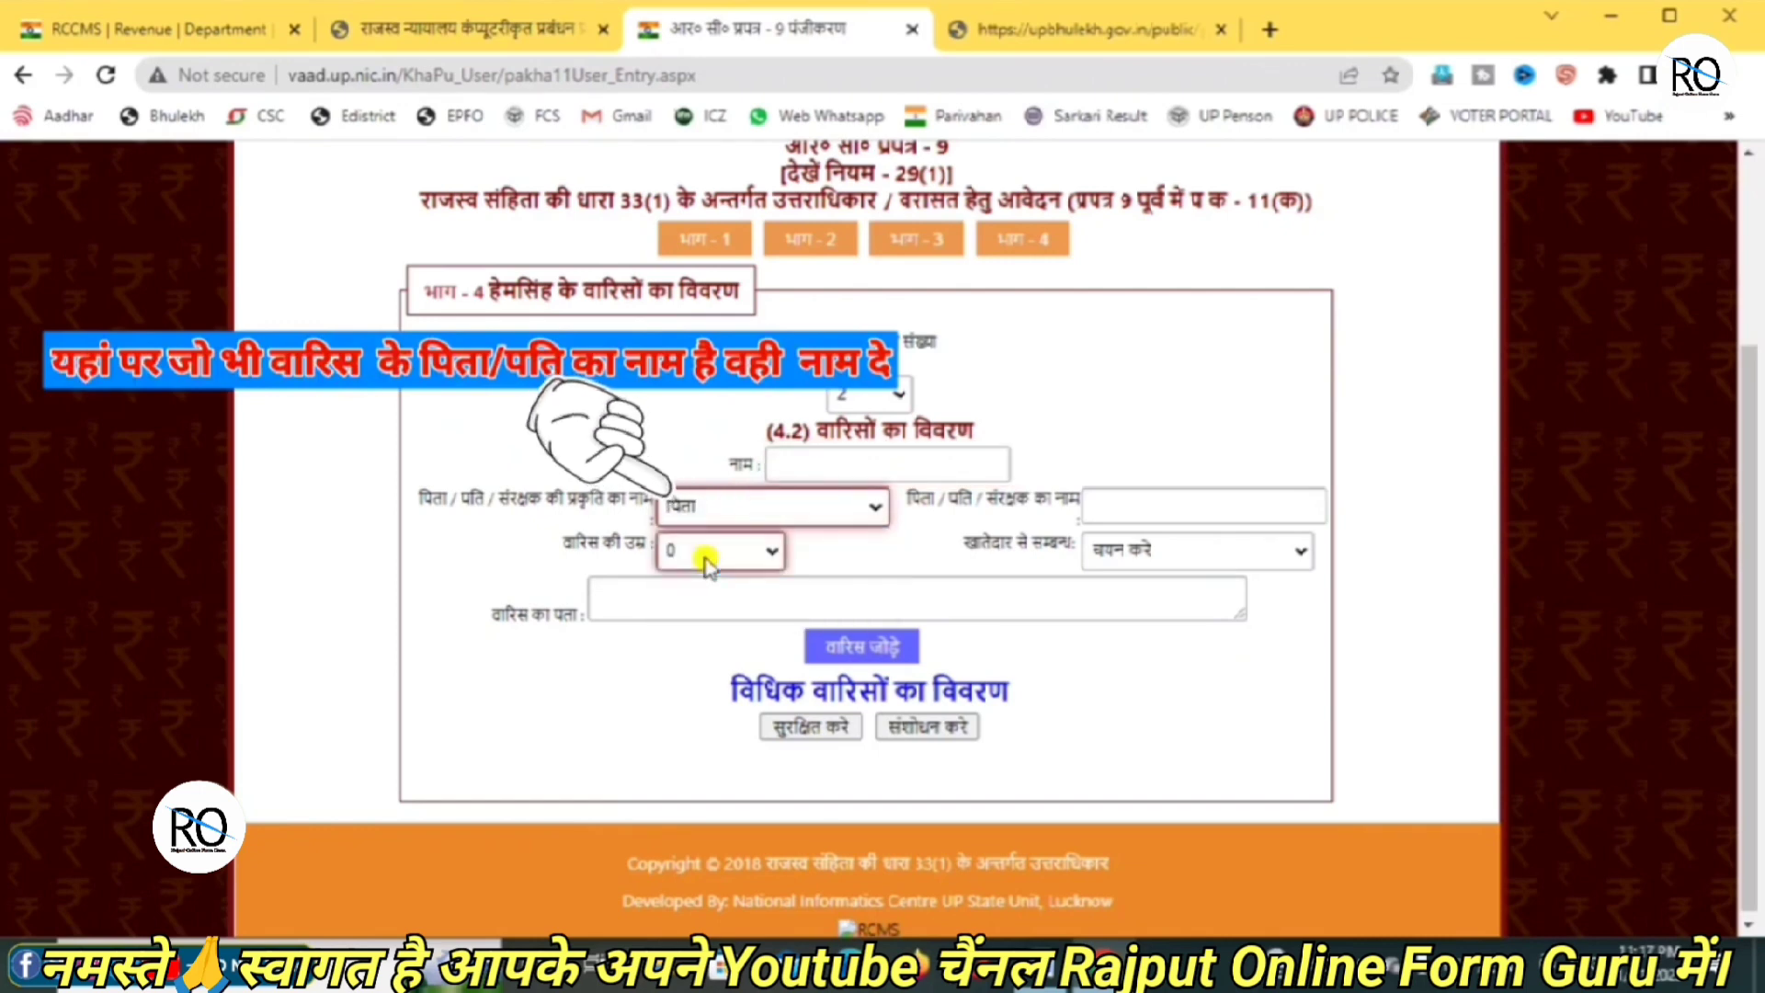
click(1200, 508)
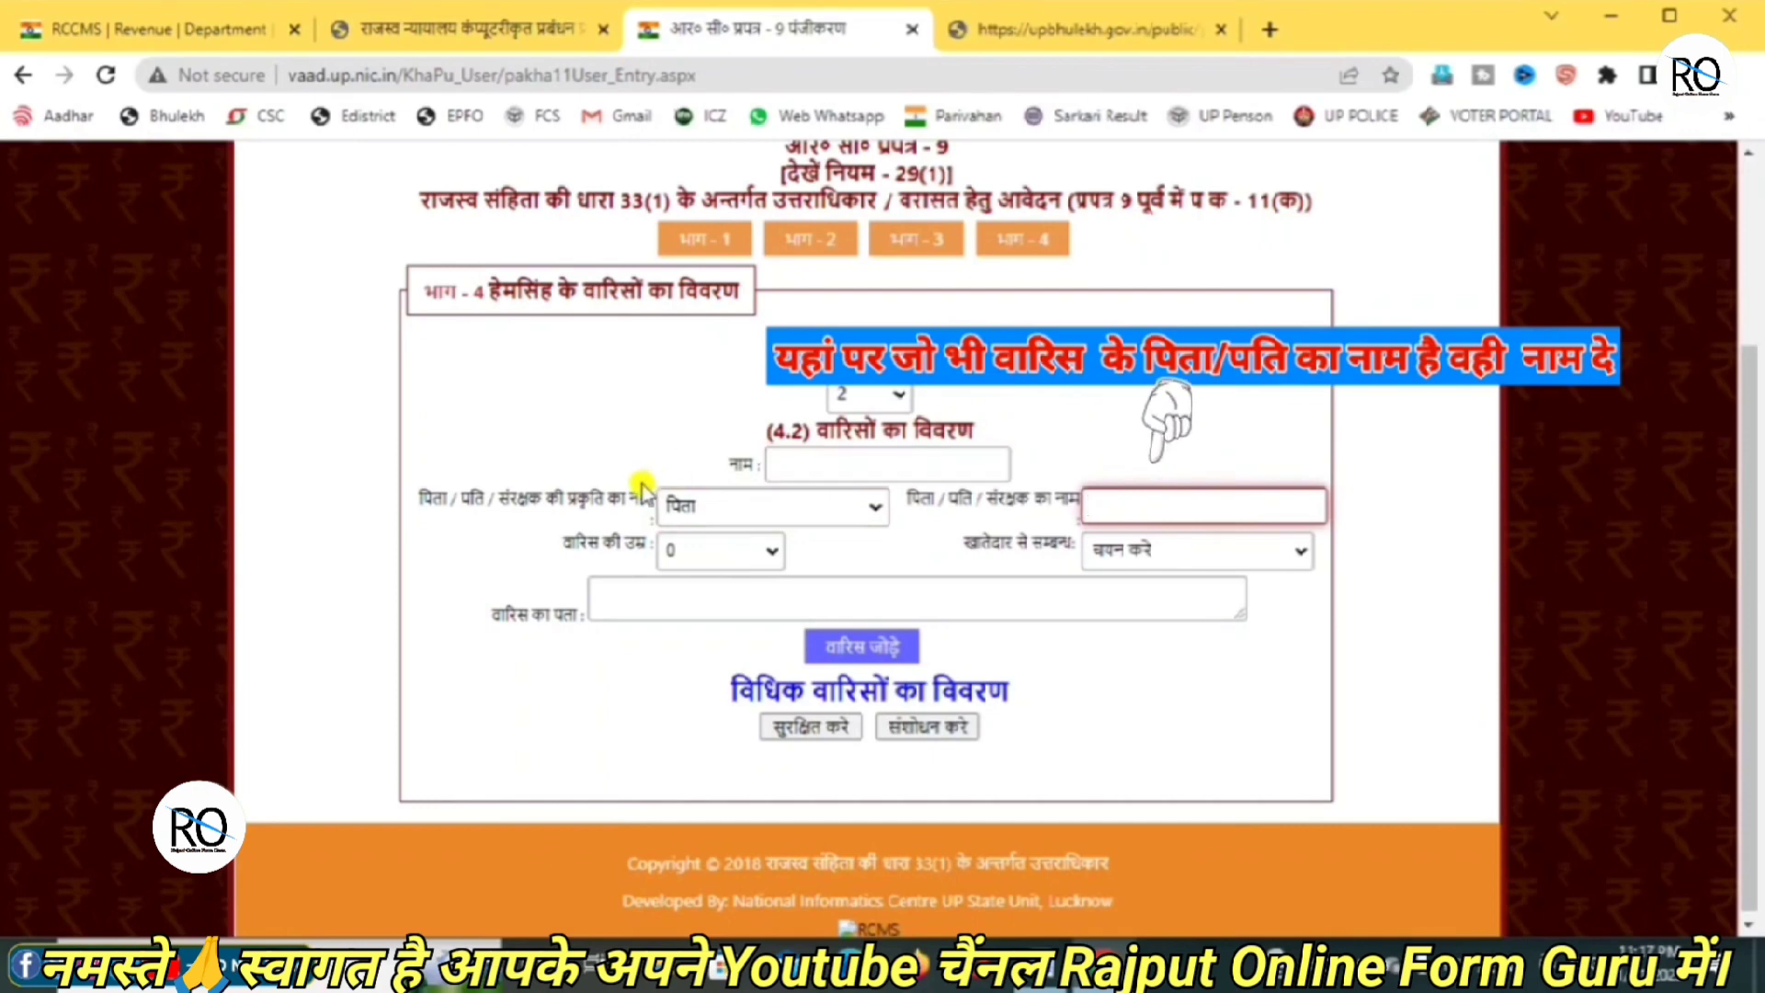
click(781, 503)
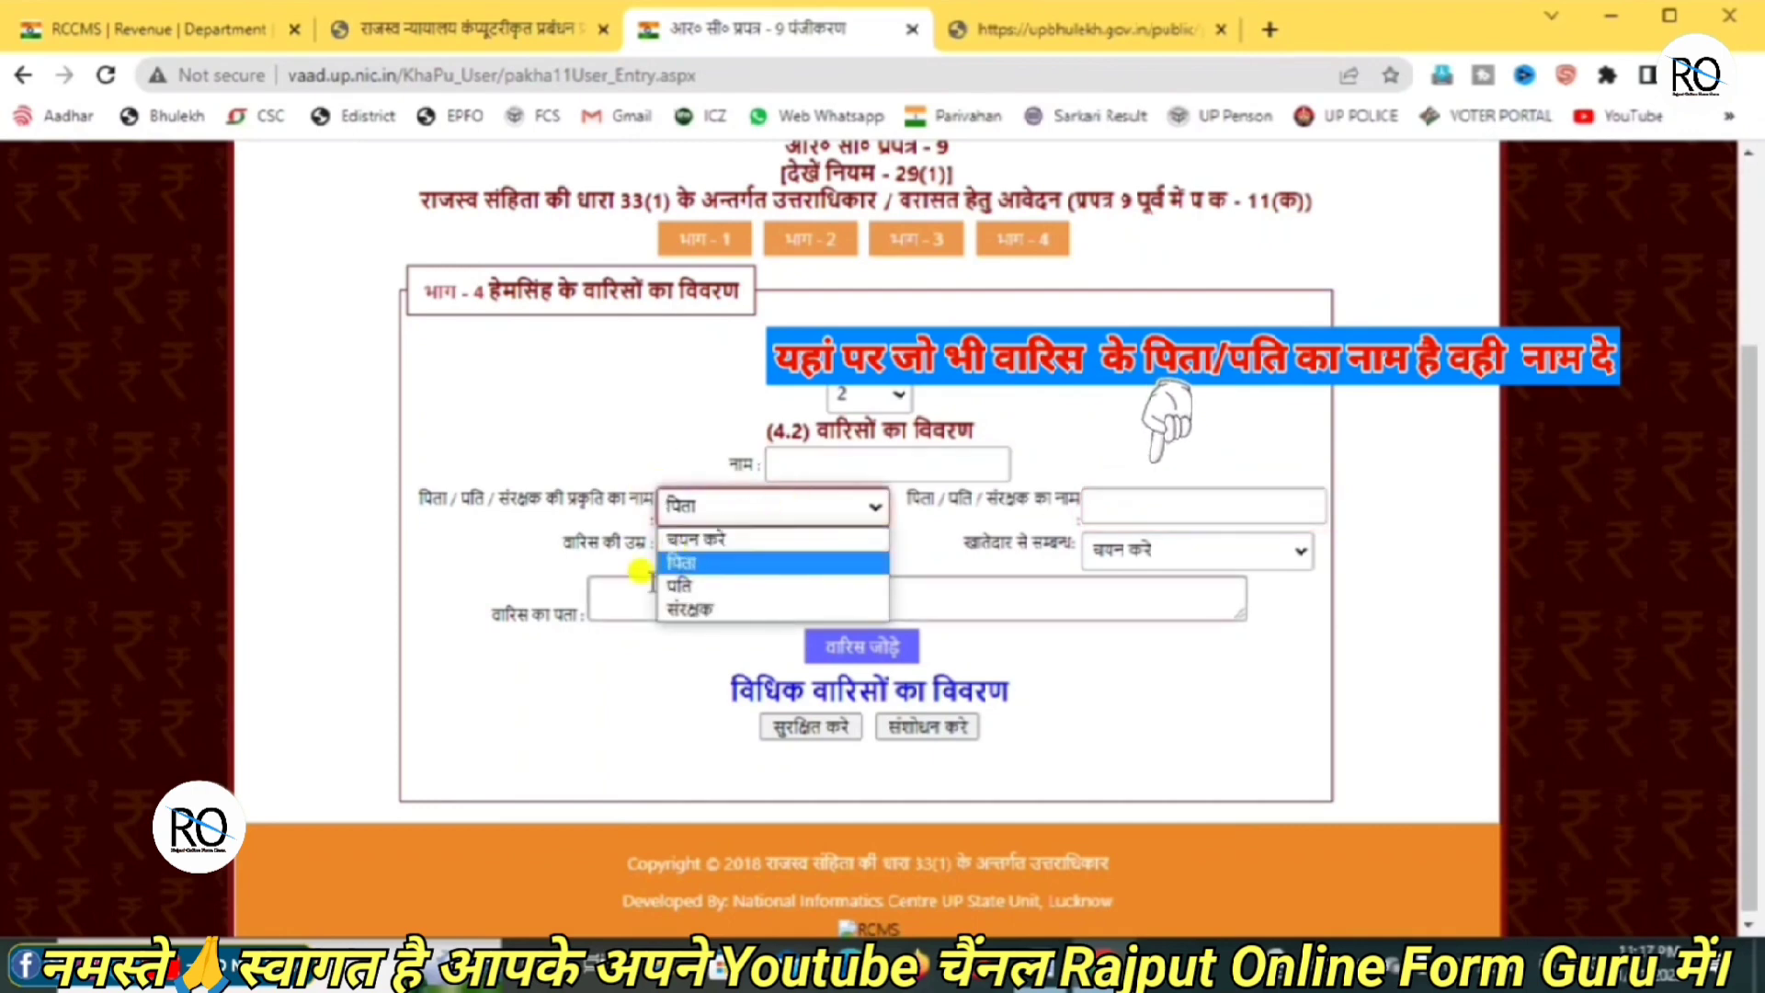
click(680, 562)
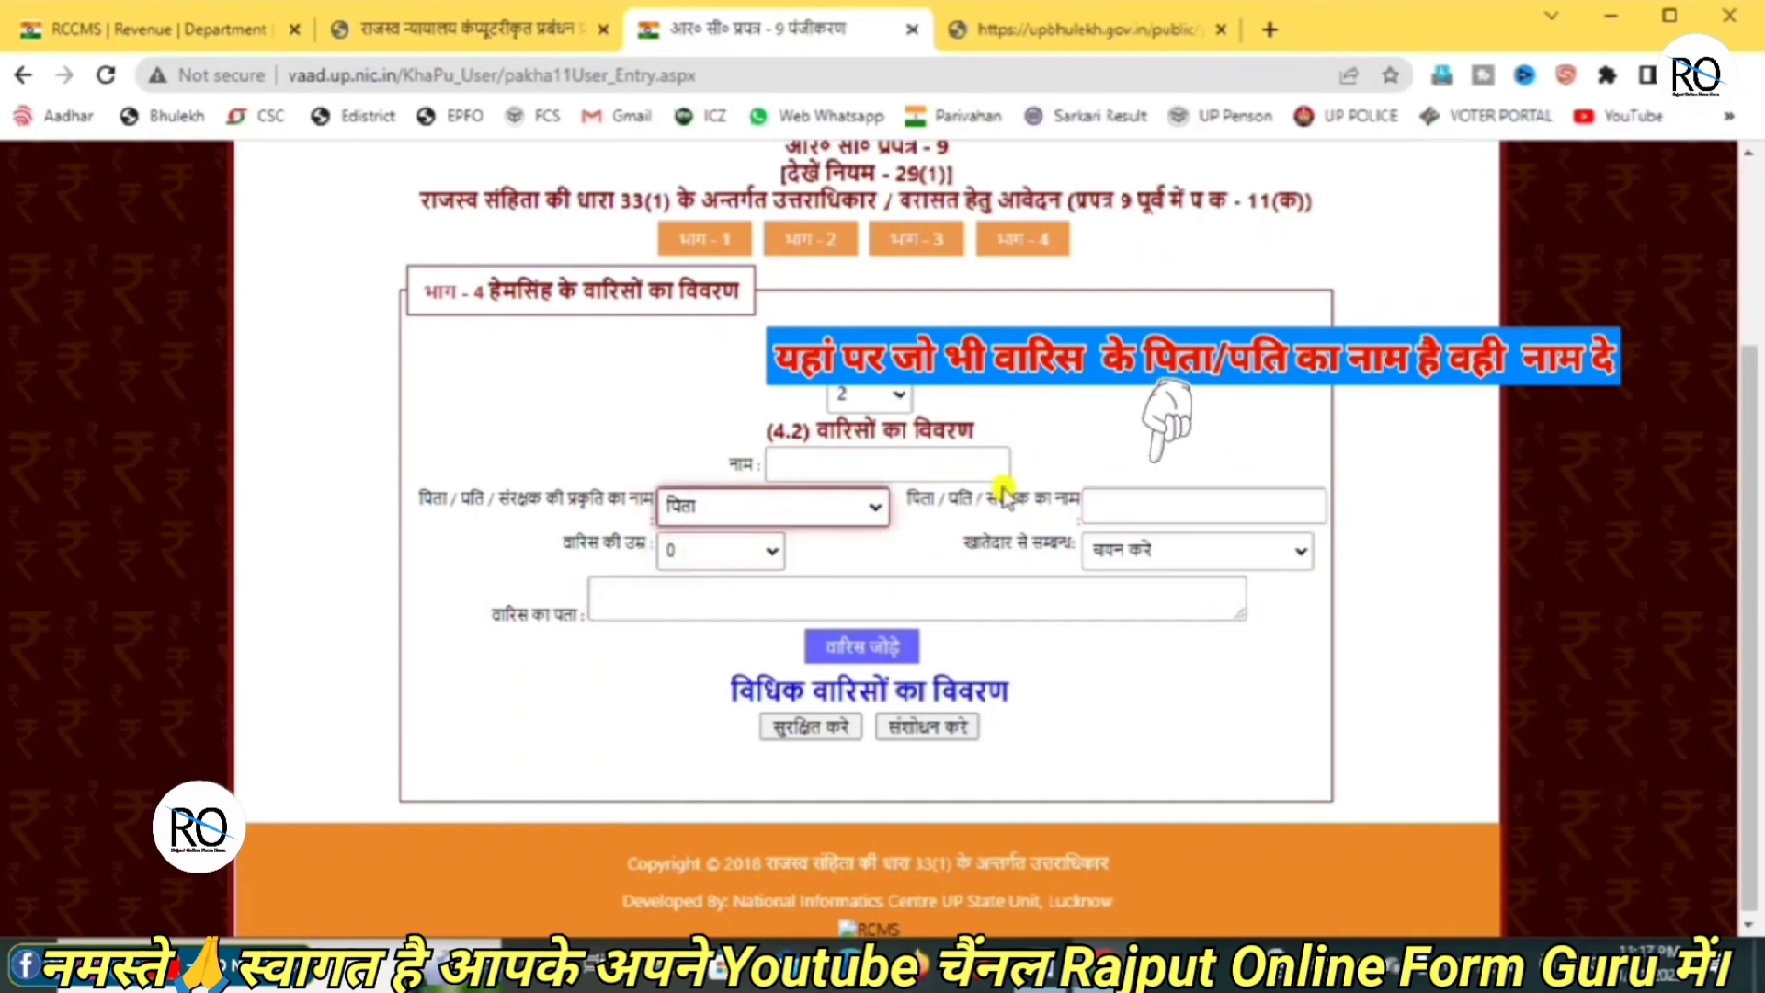
click(1112, 496)
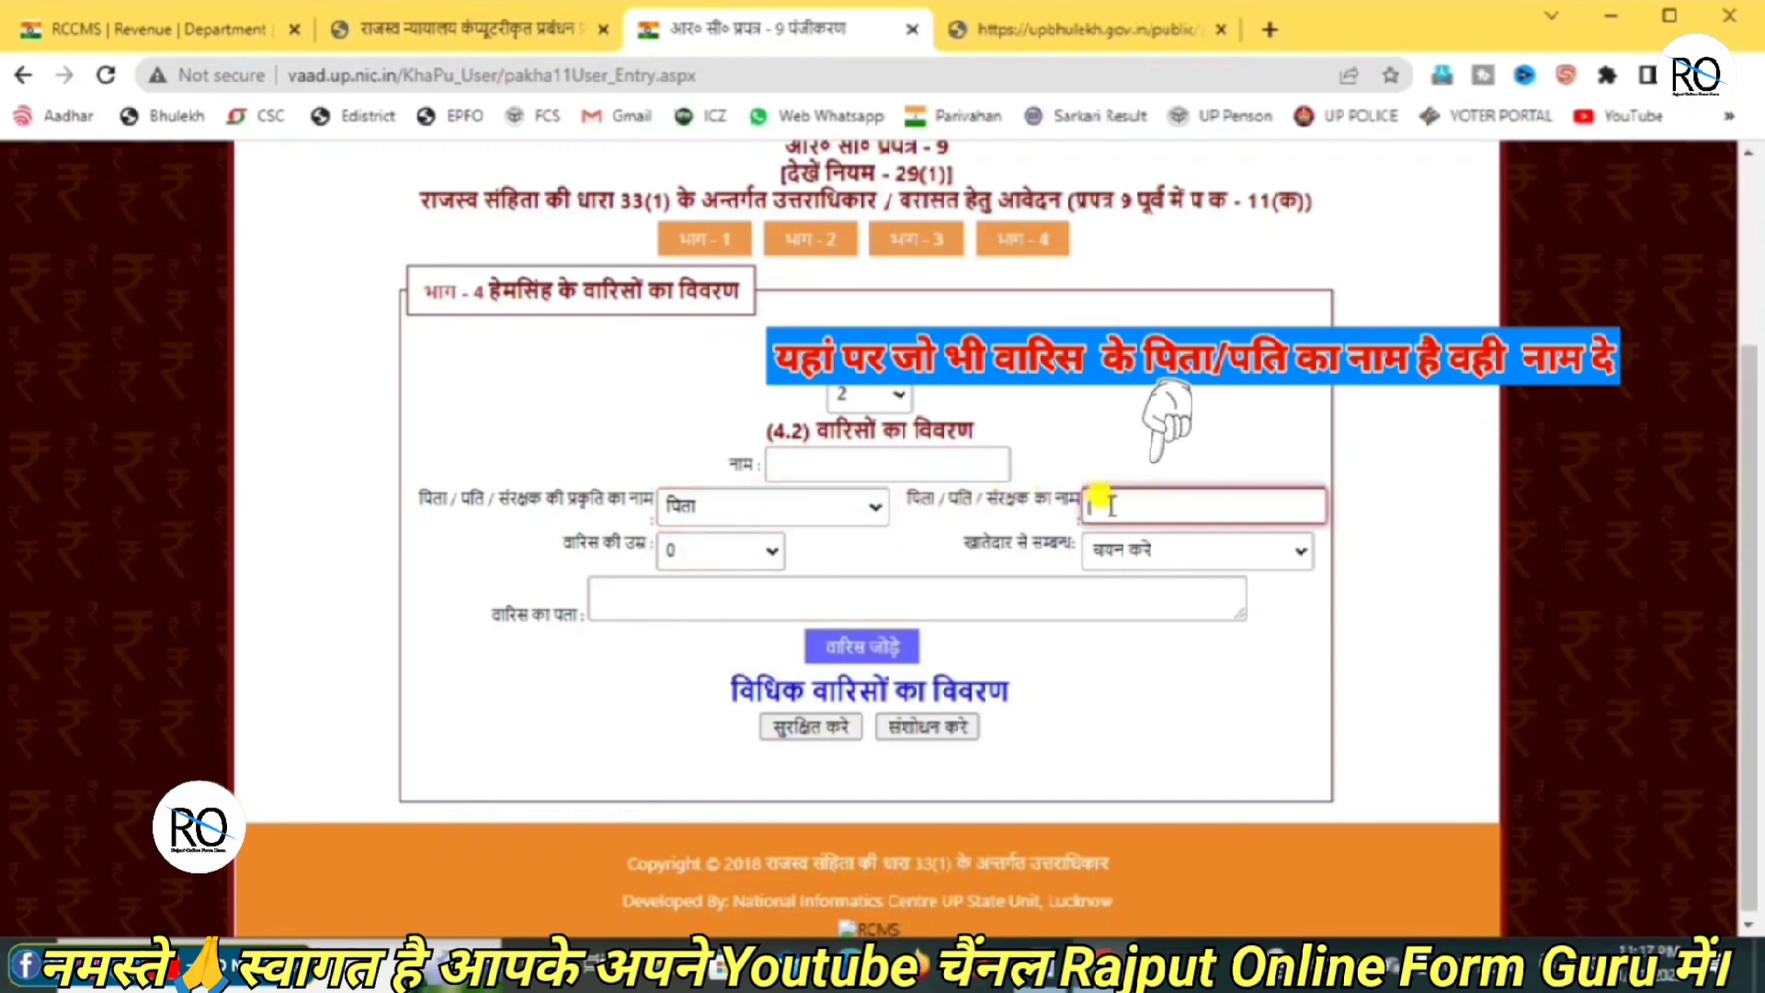
Set the first heir's age (वारिस की उम्र) to 46
click(722, 550)
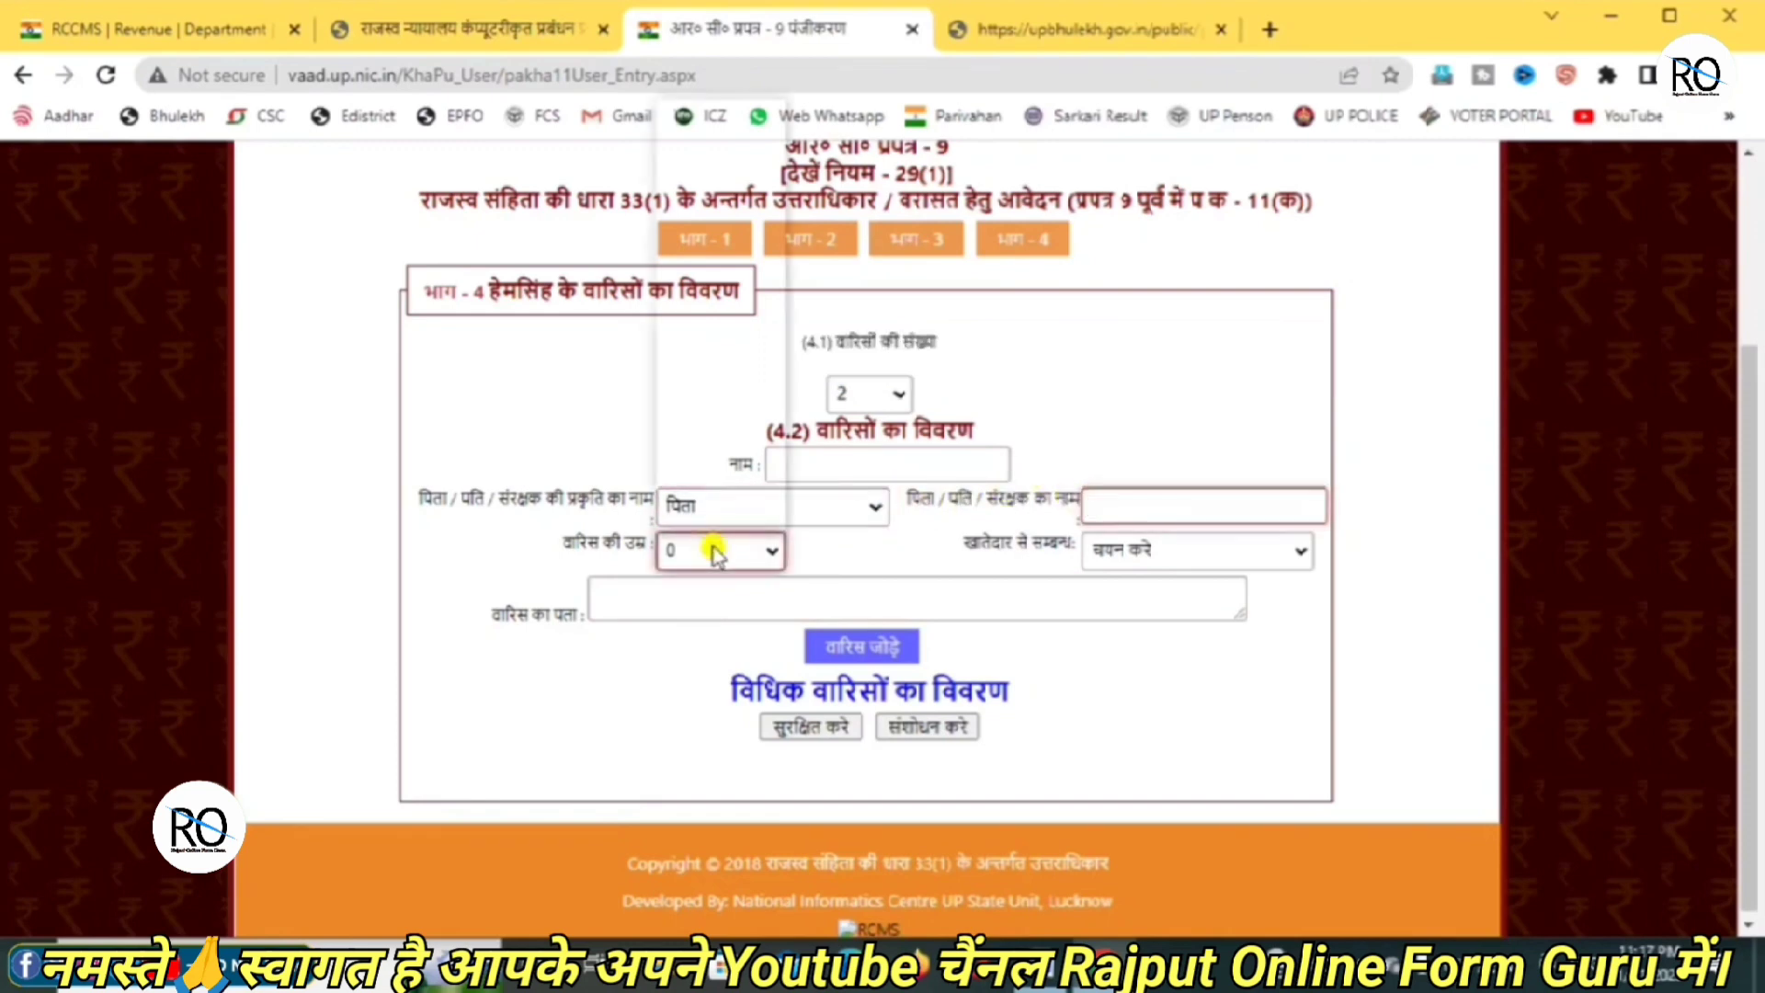
scroll(703, 307, down, 15)
scroll(701, 308, up, 18)
scroll(696, 302, down, 9)
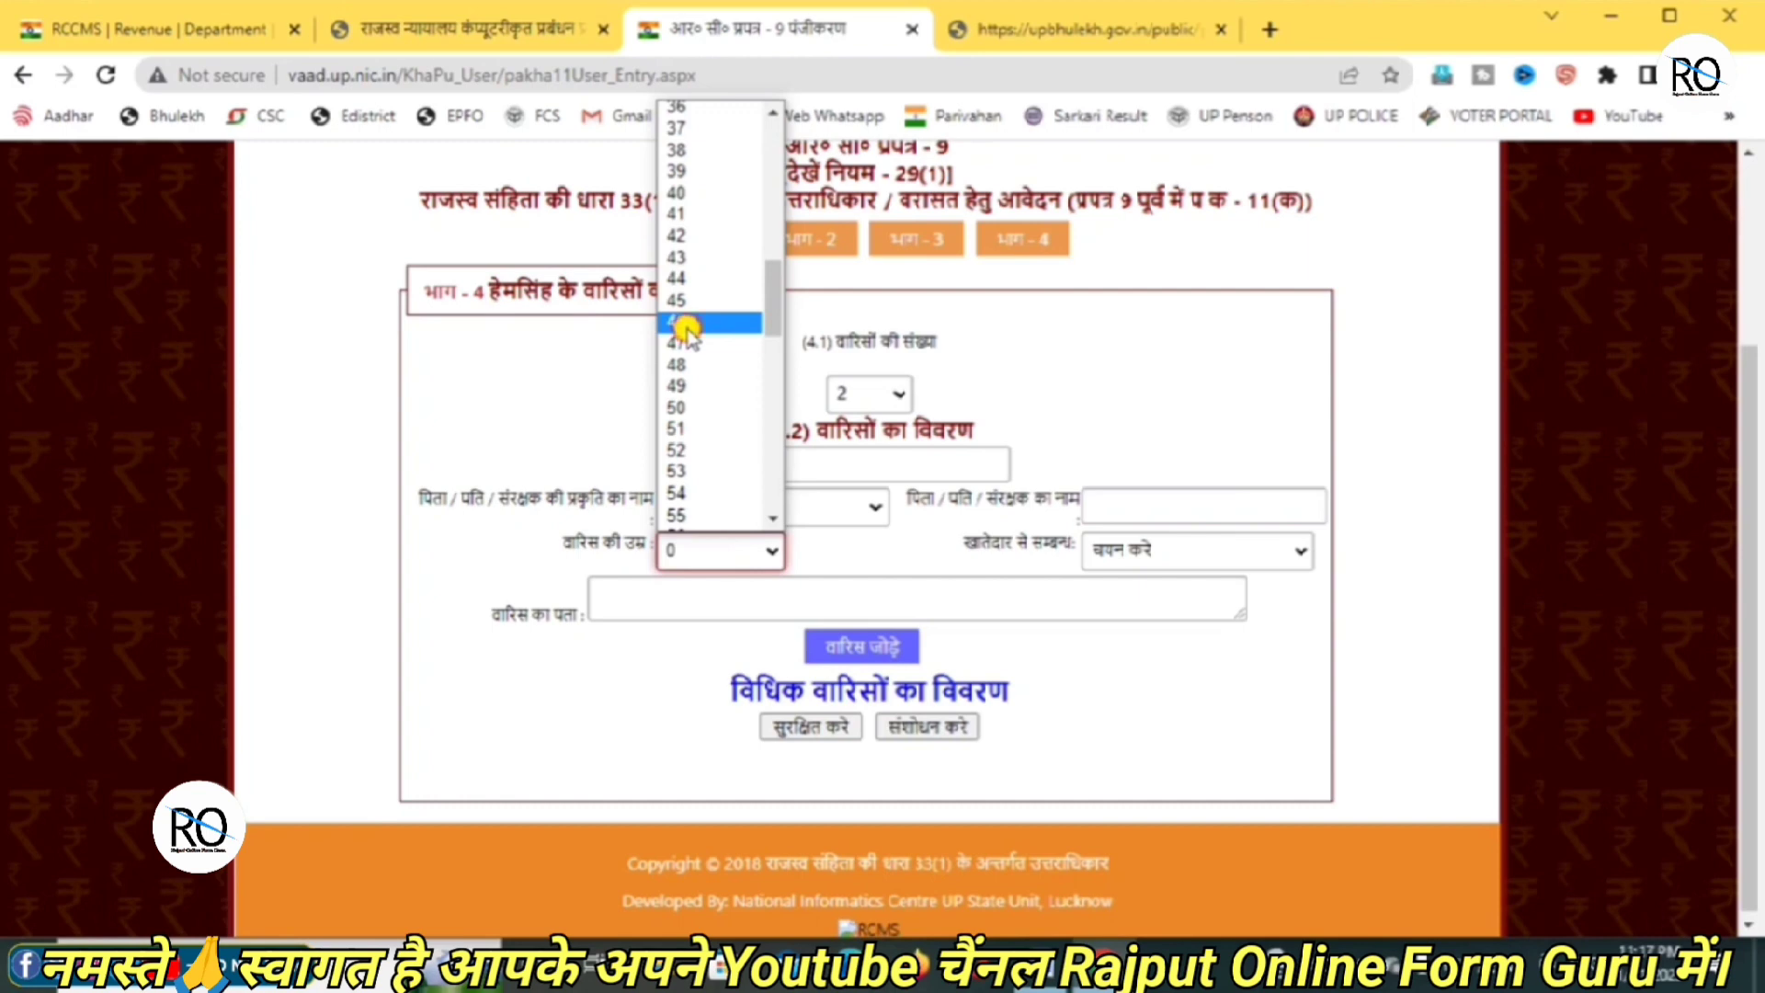
click(687, 324)
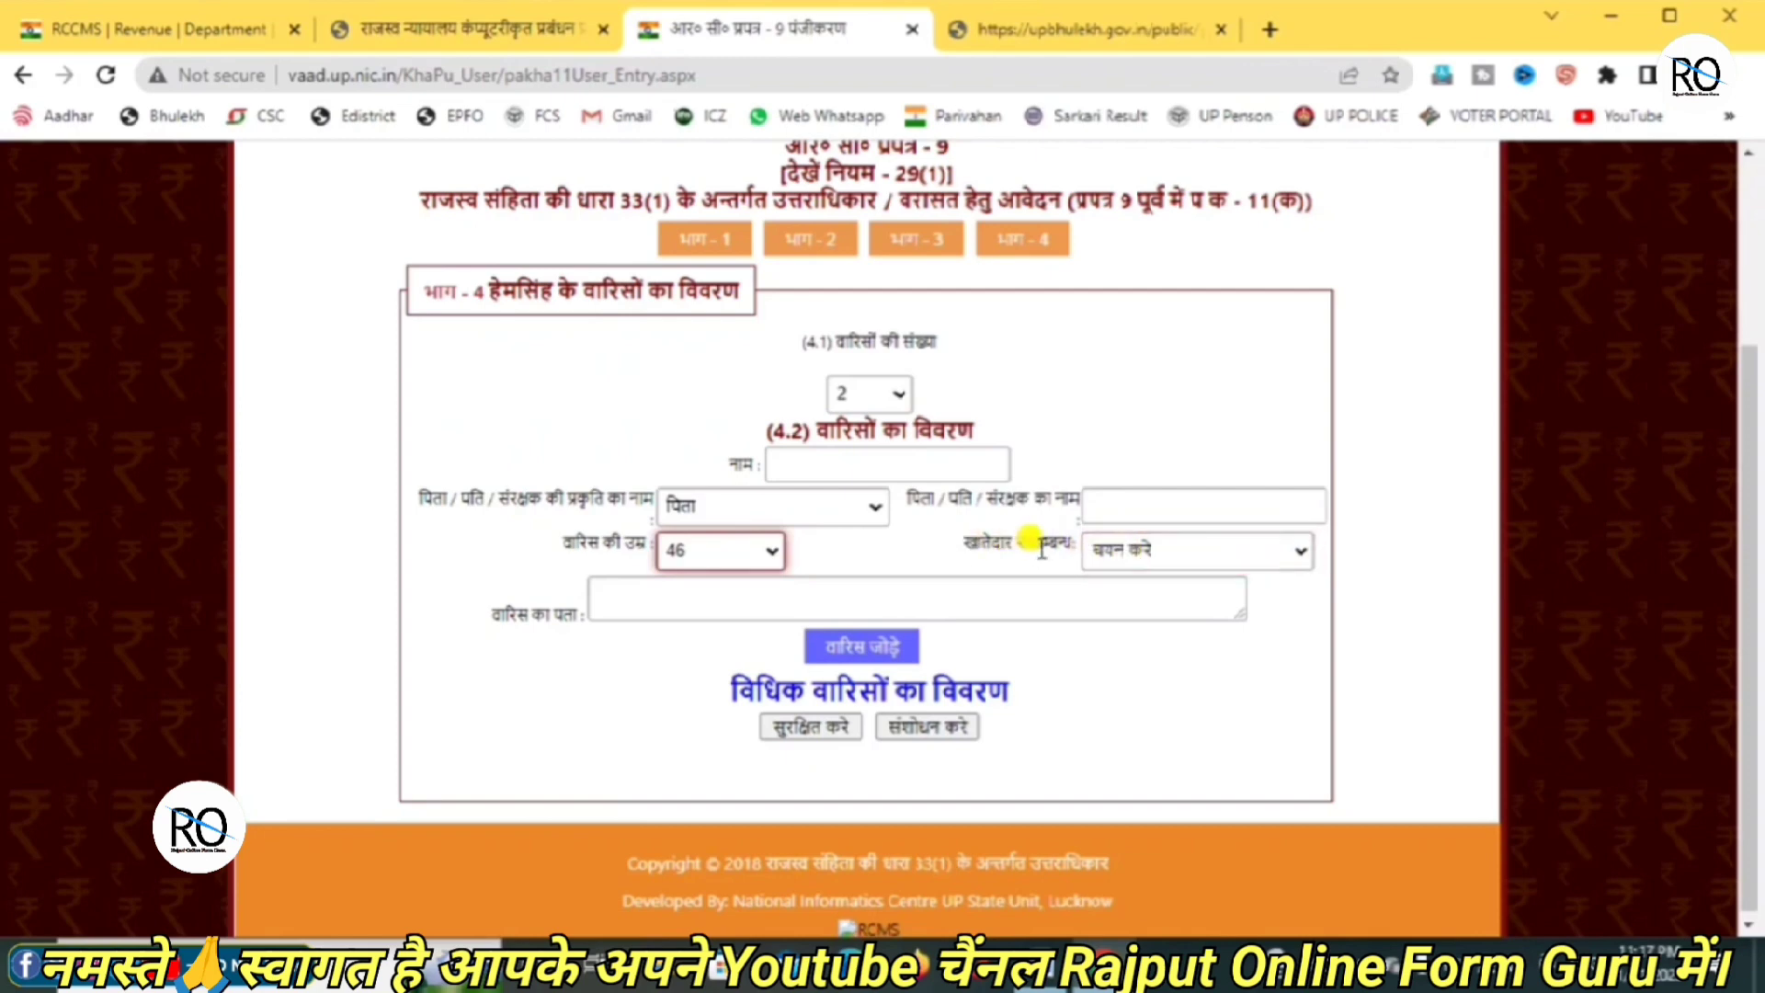
Set the first heir's relationship to the account holder to पुत्र-पुत्रादि क्रम में पुंजातीय वंशज and add the heir with their address
click(1115, 559)
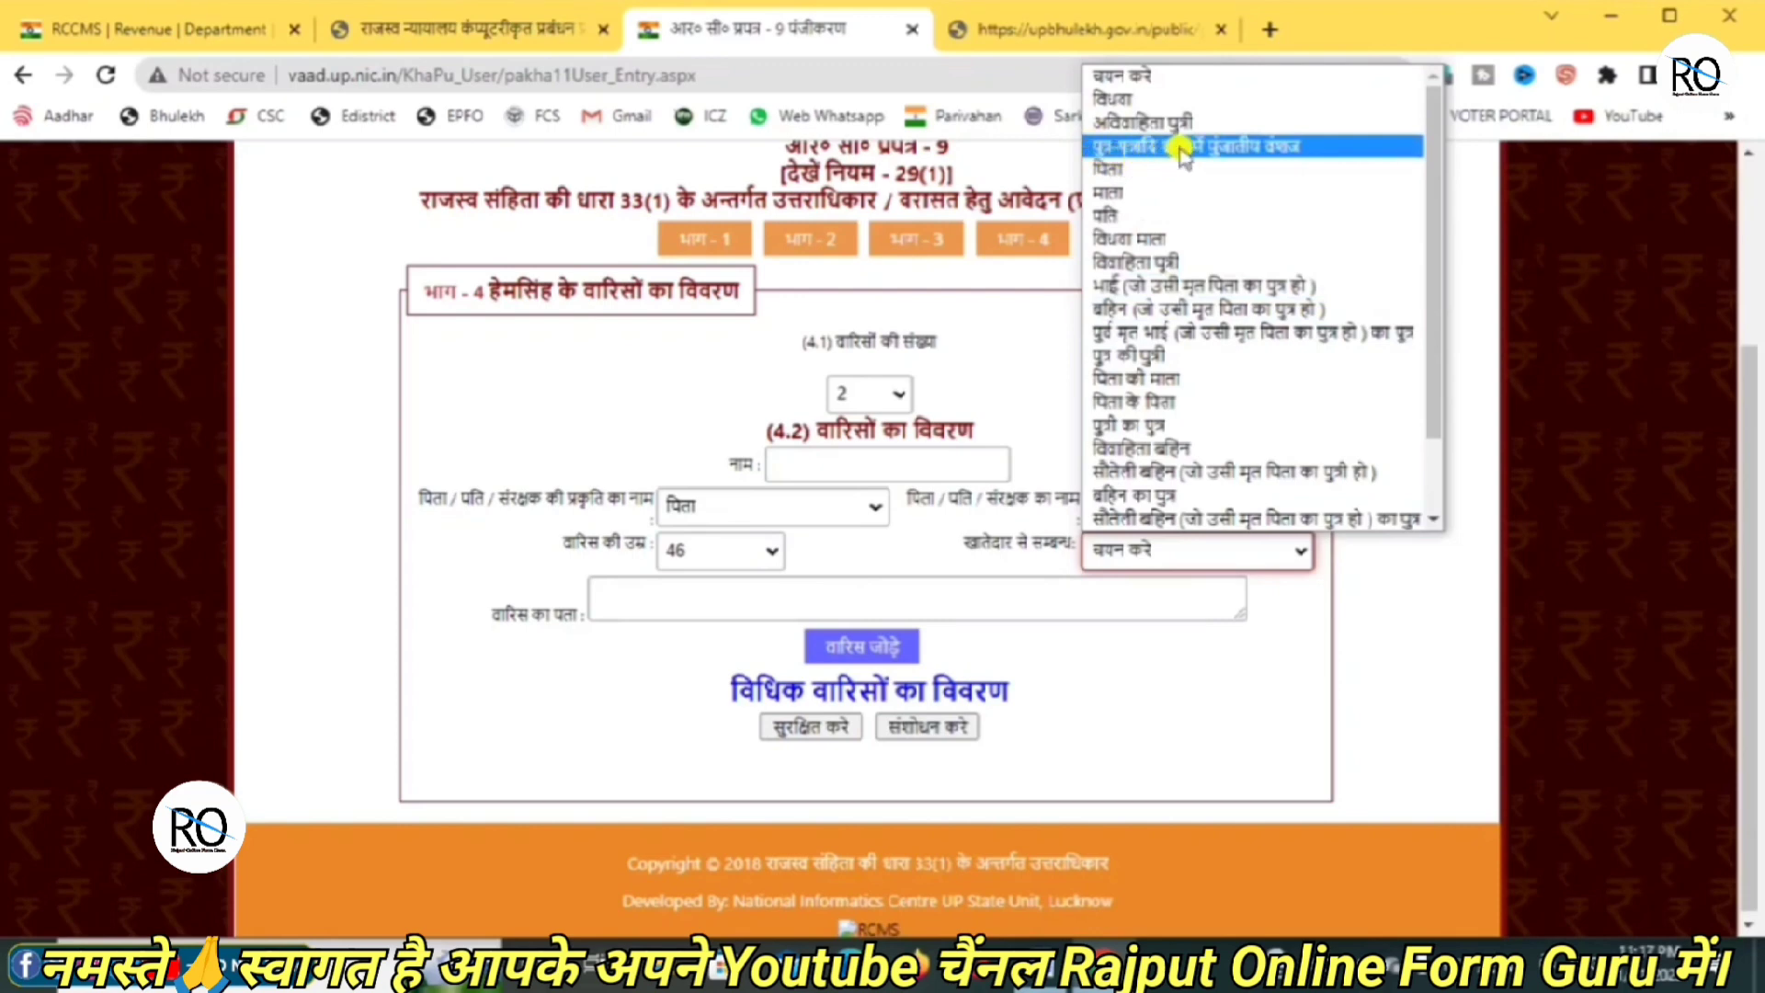
click(1269, 147)
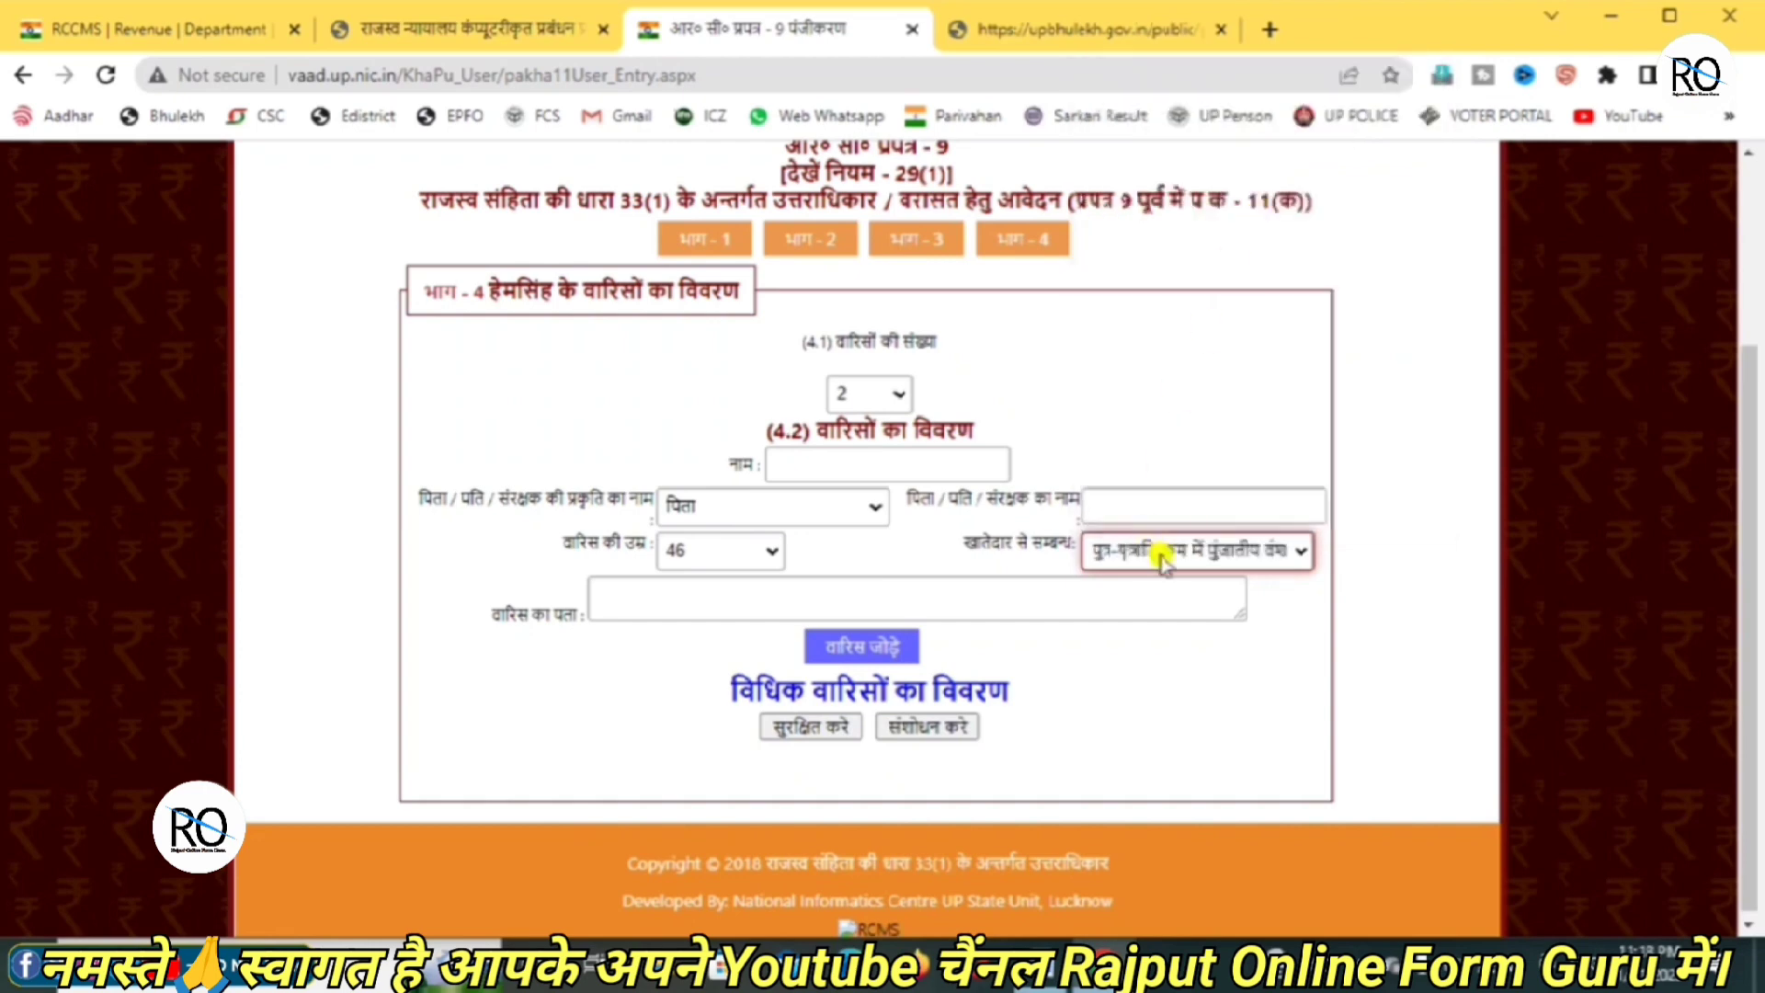
click(680, 593)
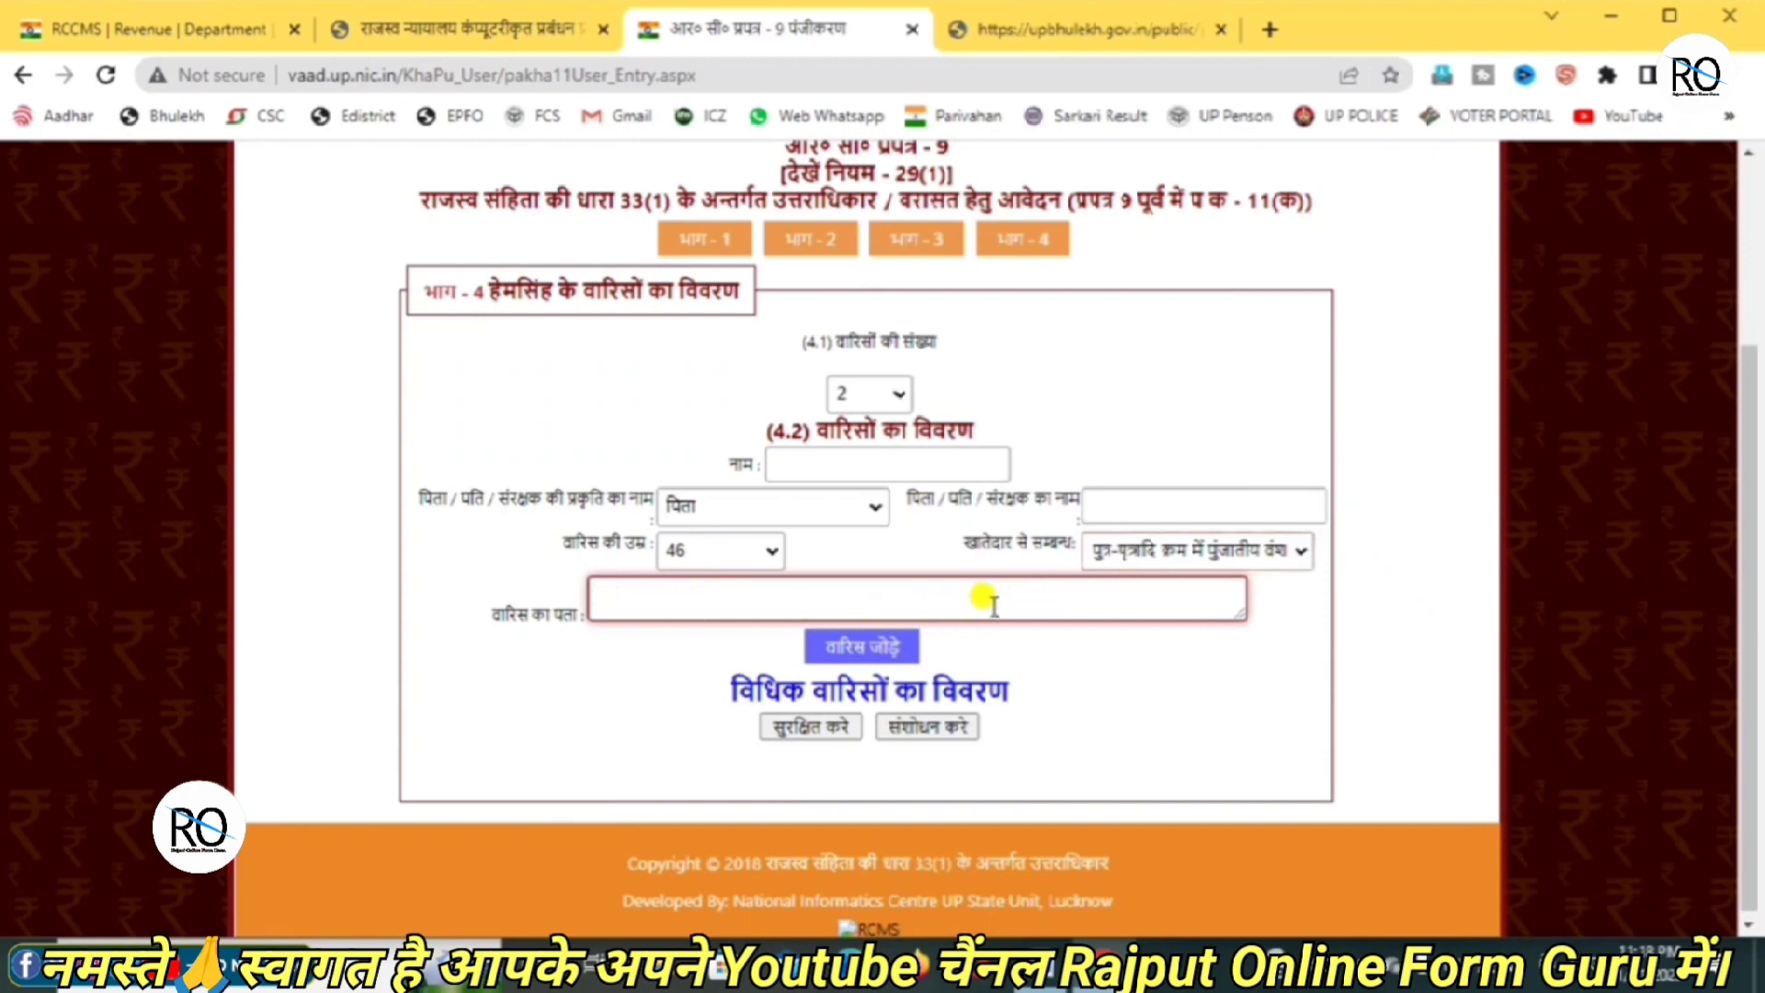
click(853, 651)
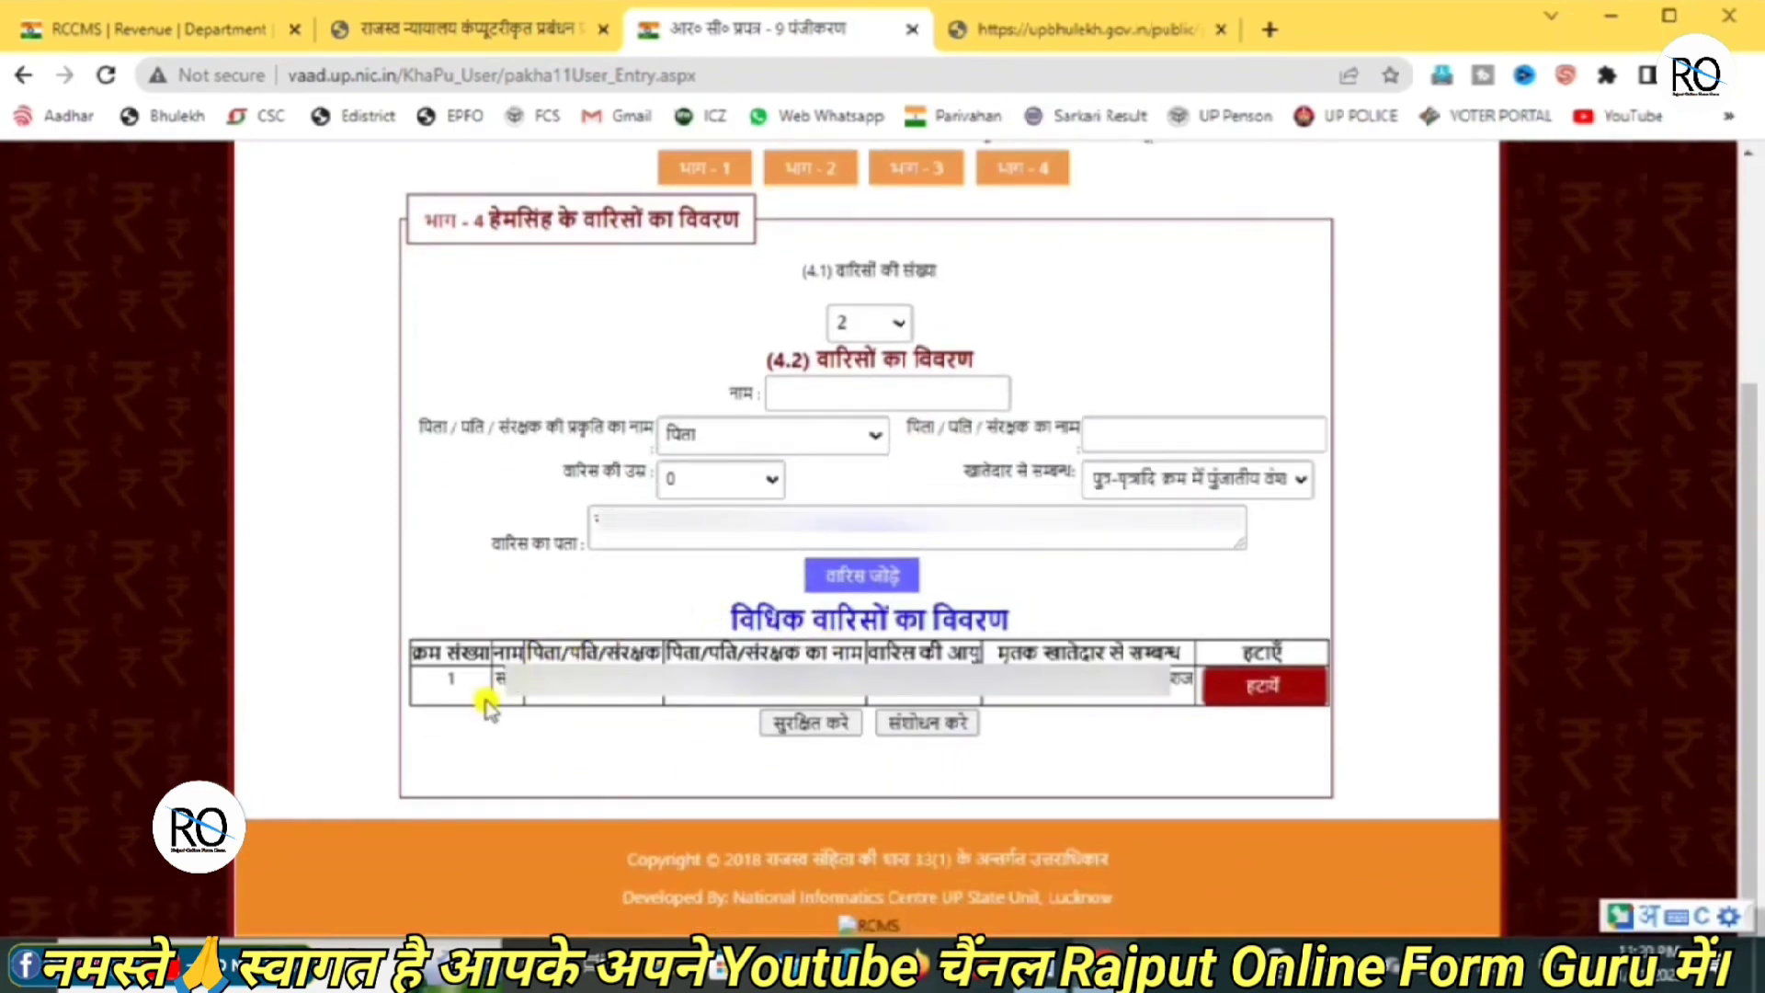
Set the second heir's father/husband/guardian type to पिता and go to the field for the father's name
drag(491, 675, 837, 675)
click(839, 391)
click(839, 391)
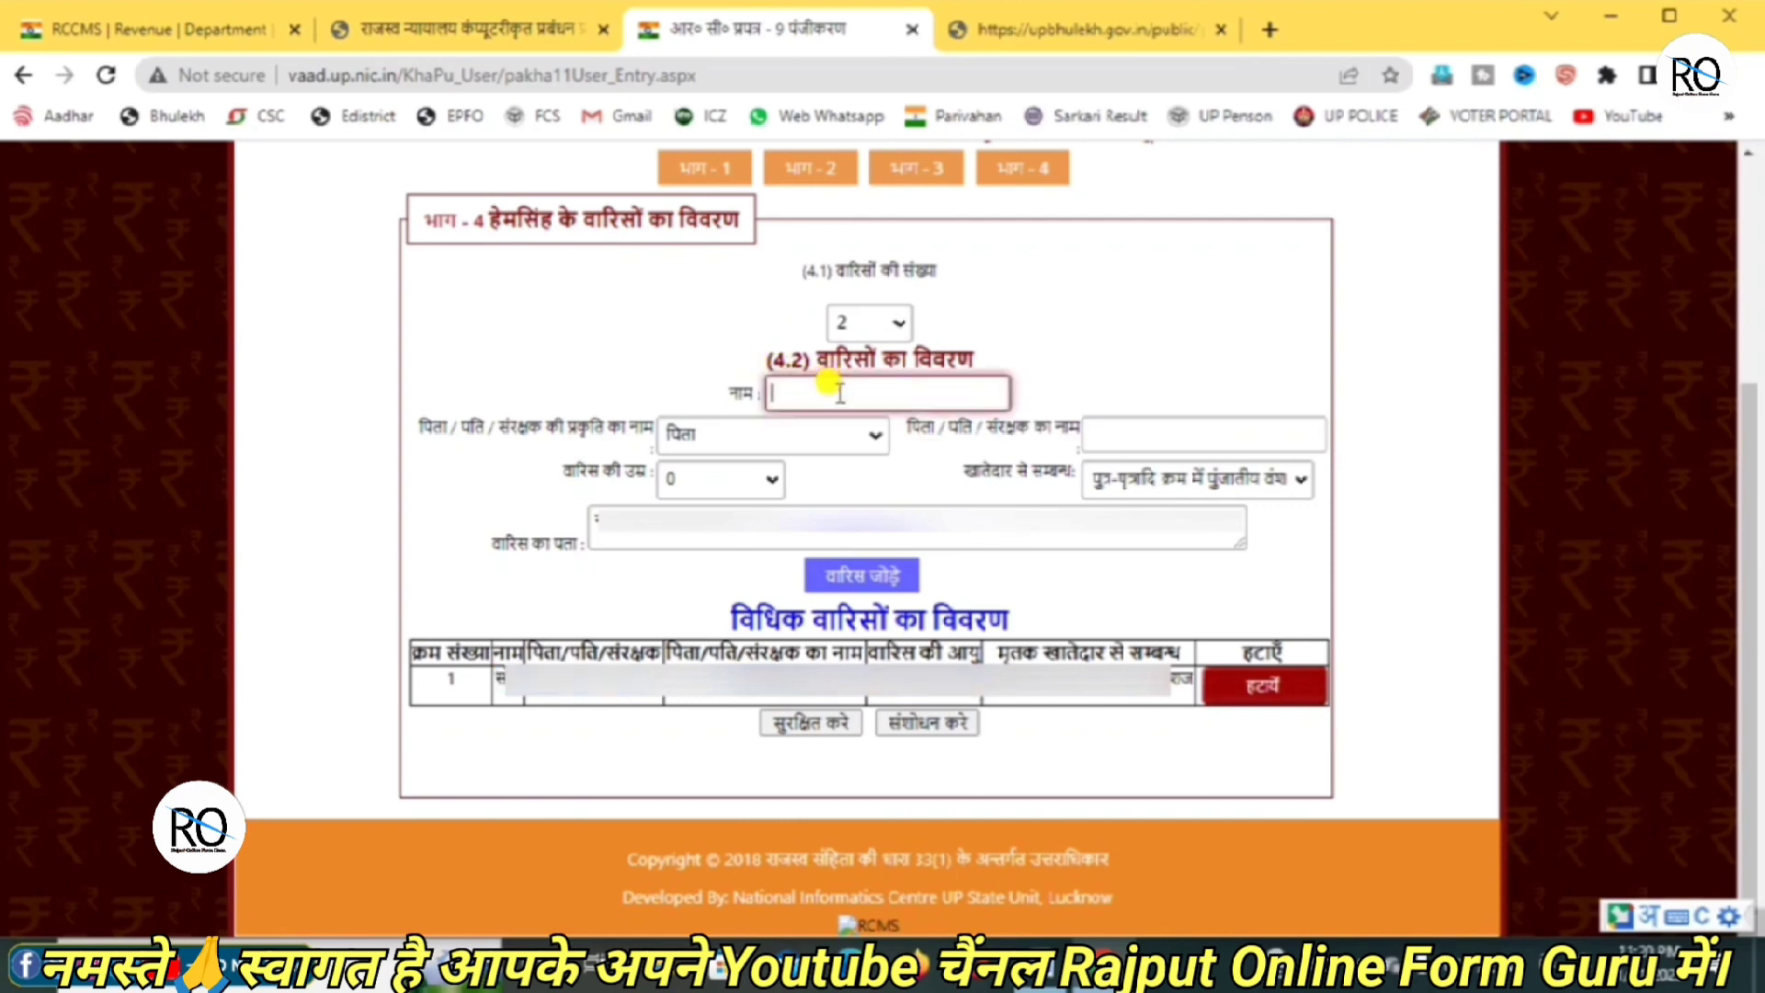
click(782, 445)
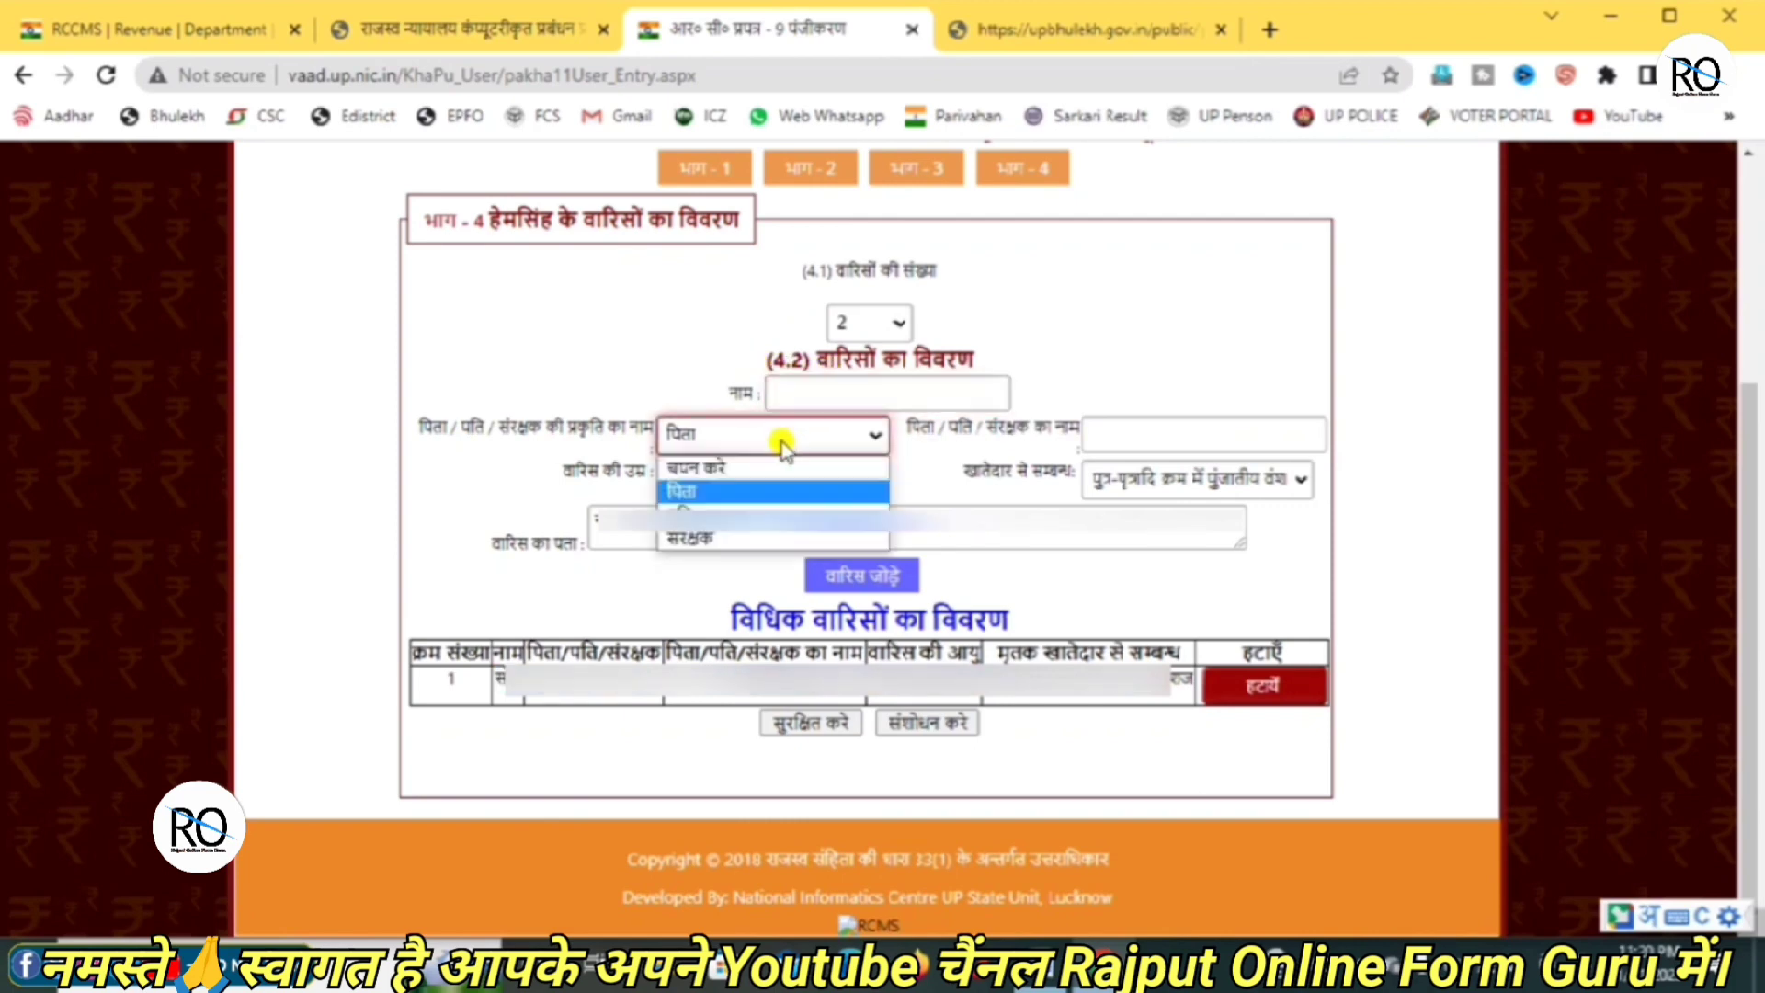
click(698, 496)
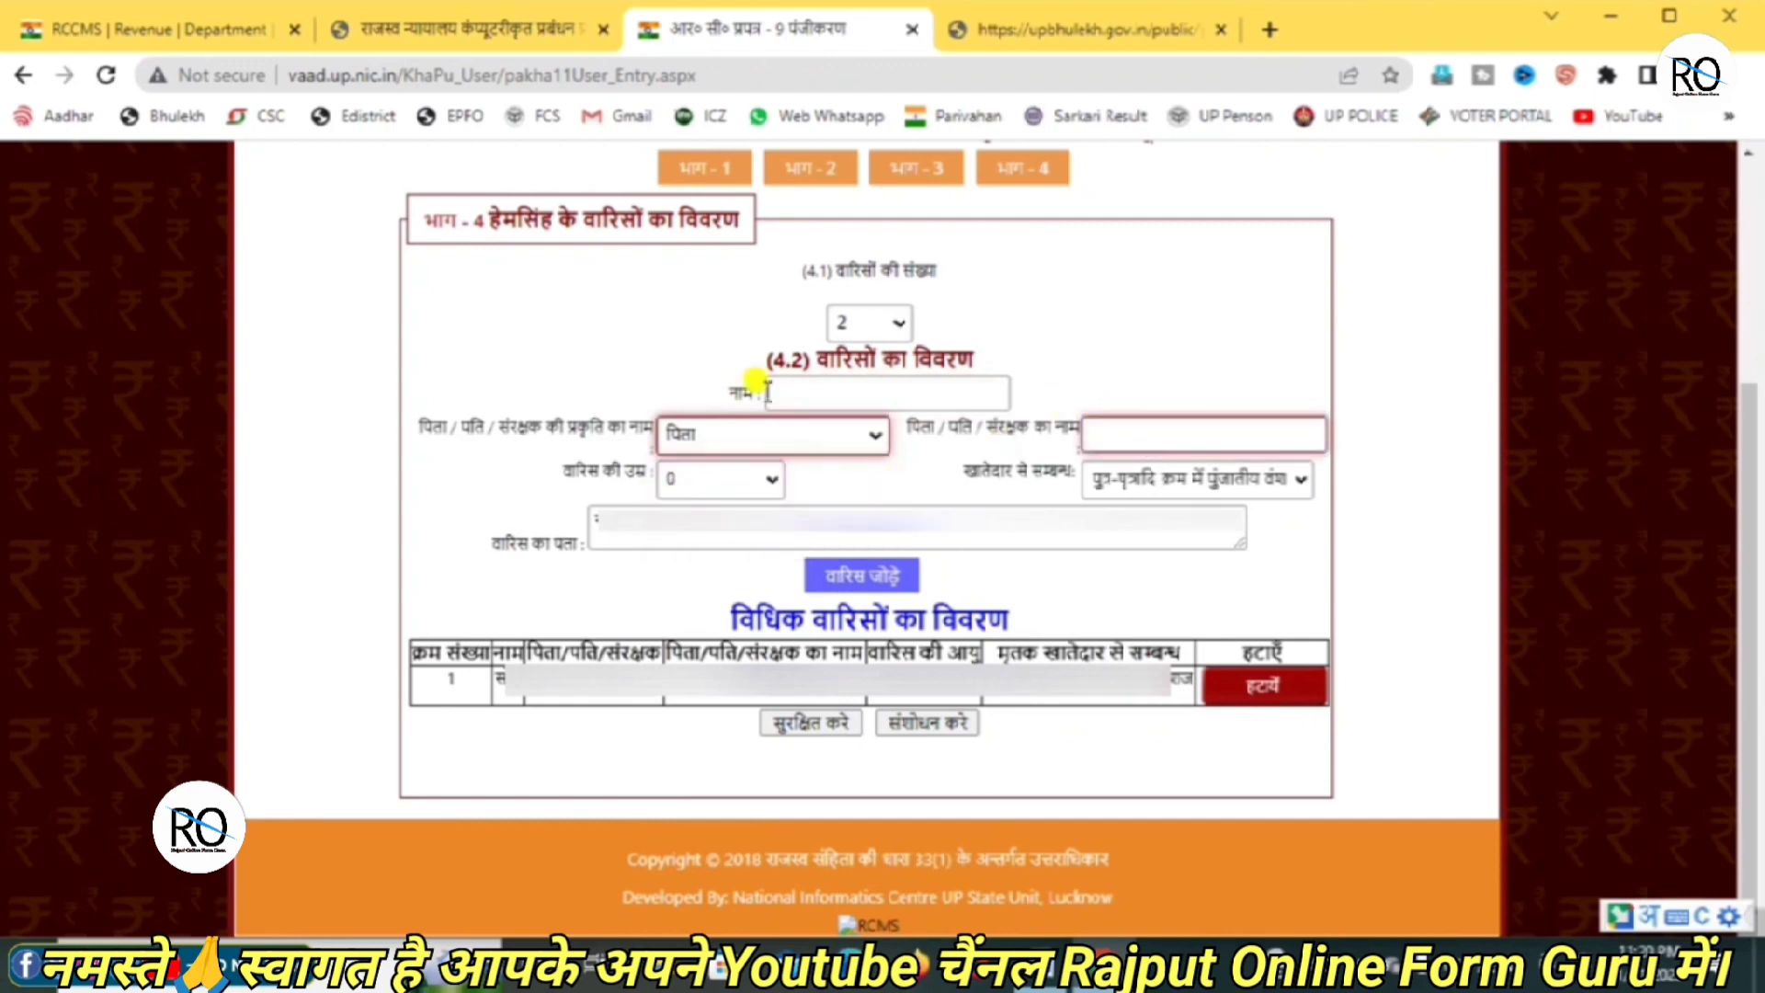
click(1126, 432)
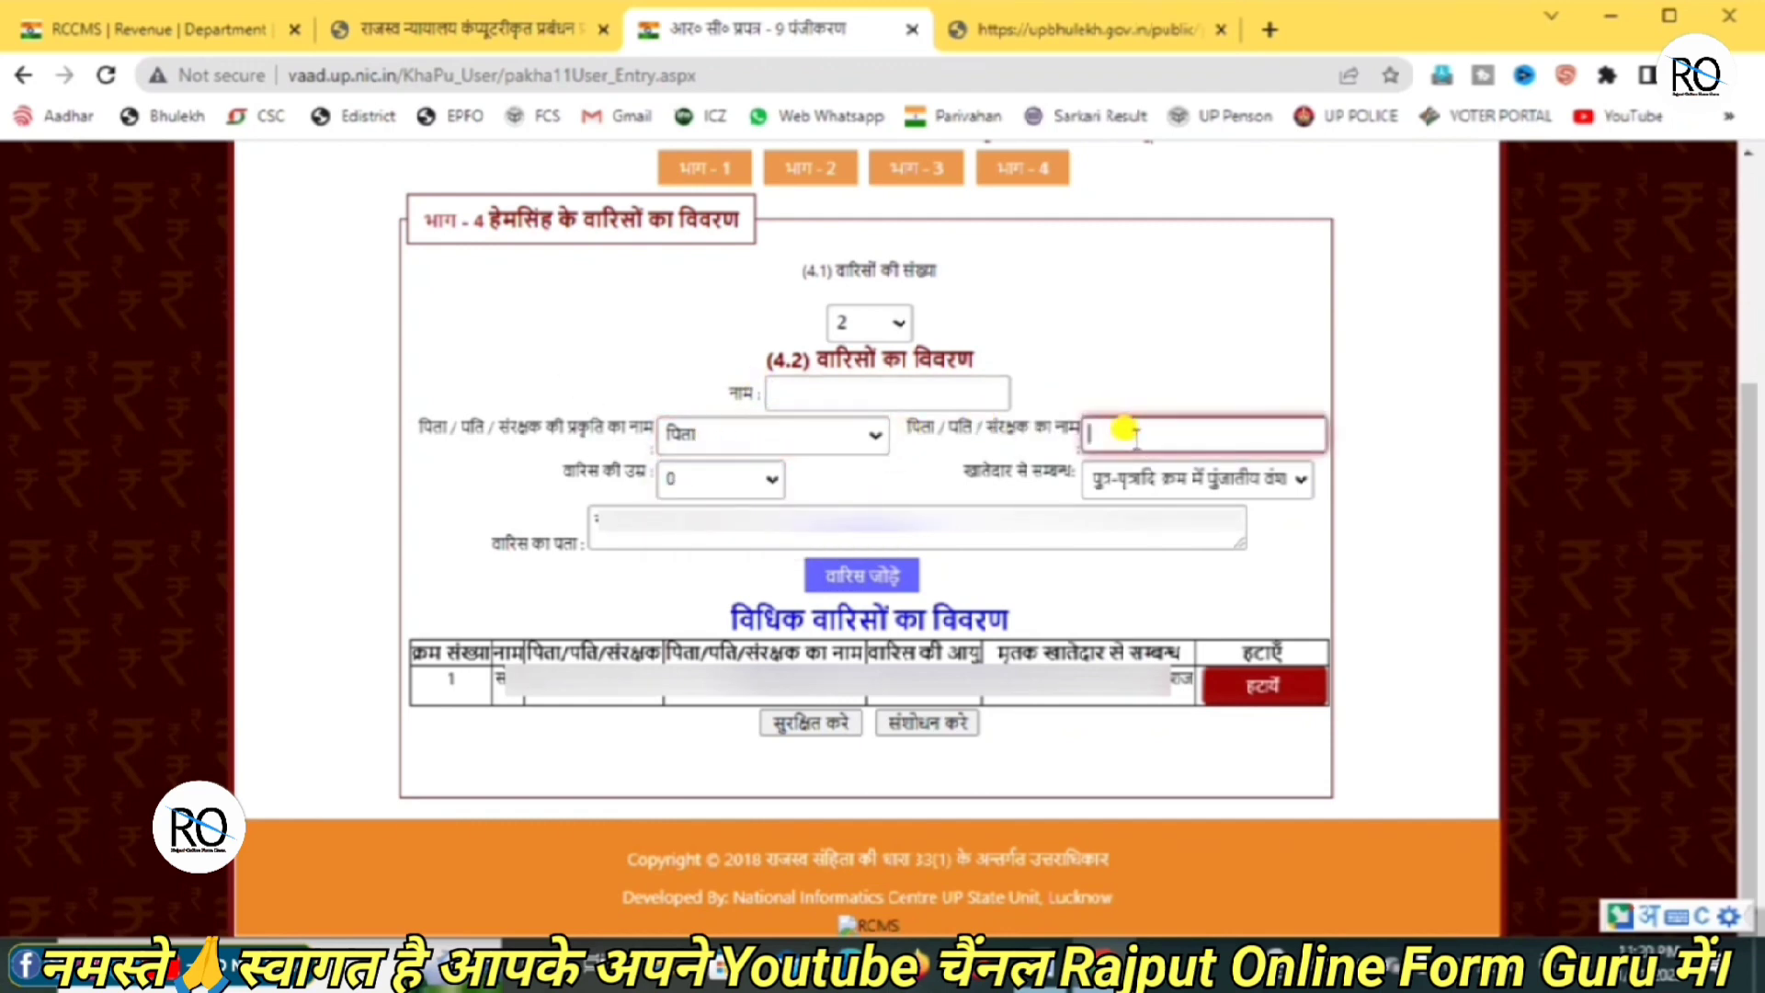
Set the second heir's age to 46 and relationship to the account holder to पुत्र-पुत्रादि क्रम में पुंजातीय वंशज
click(736, 478)
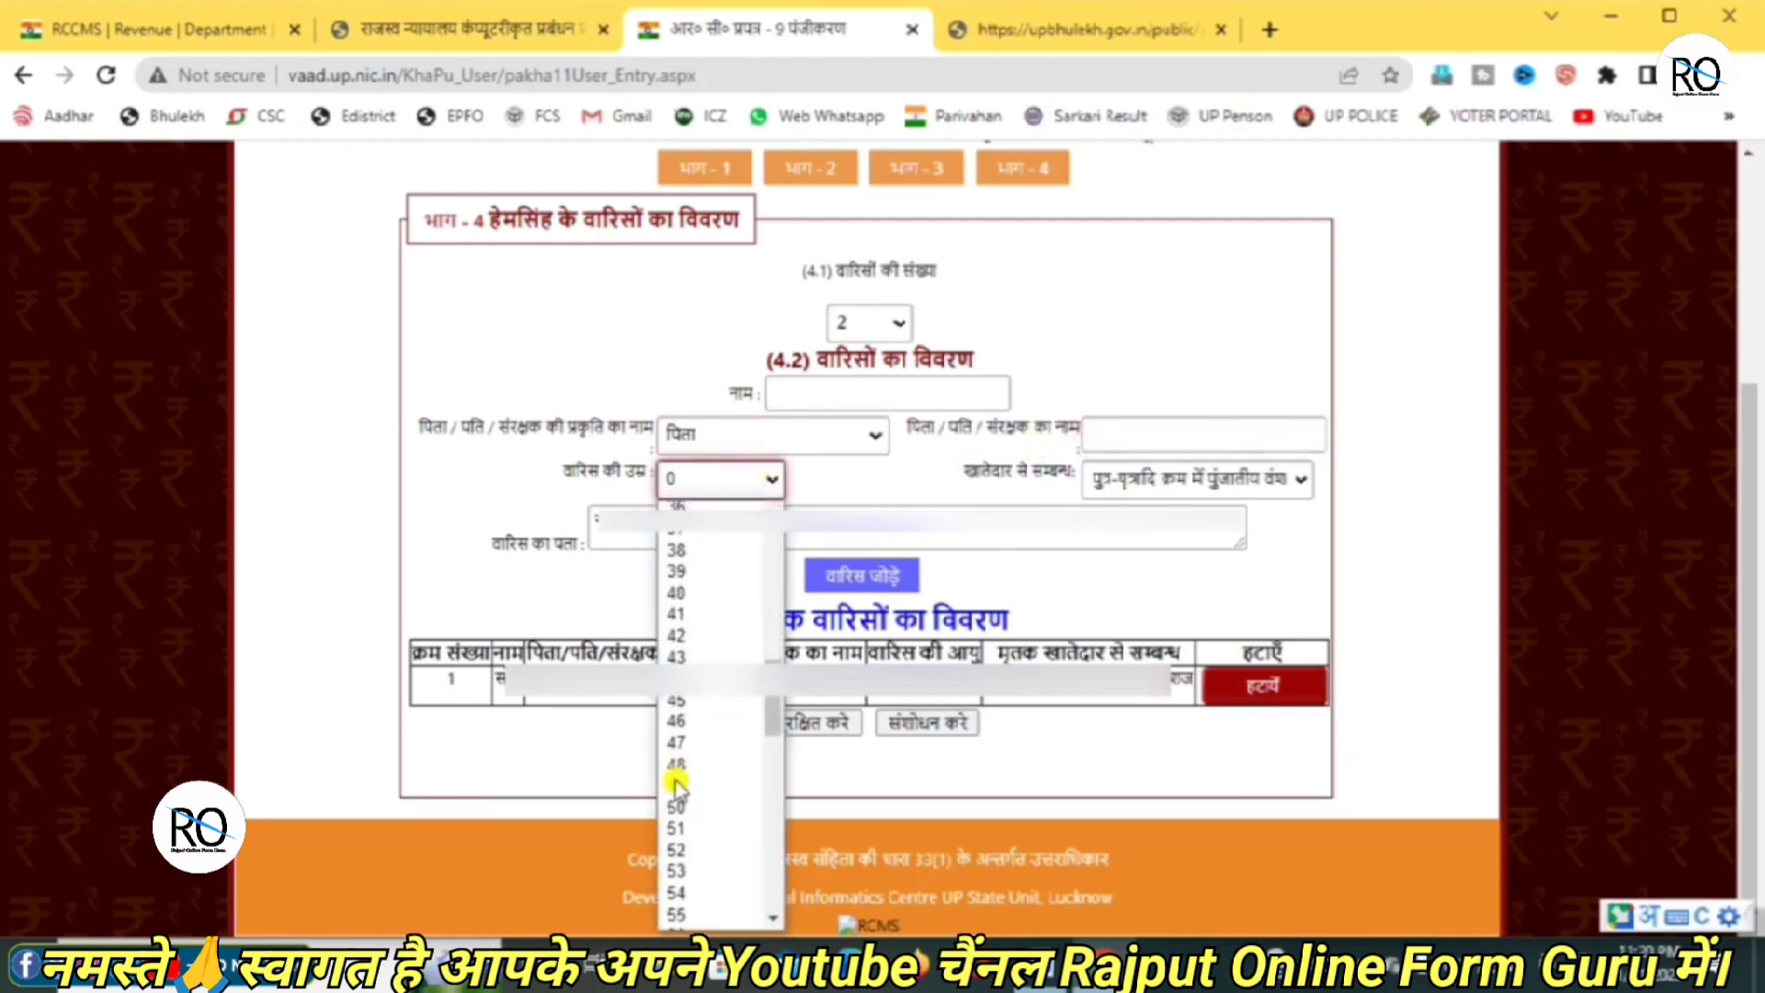
click(684, 721)
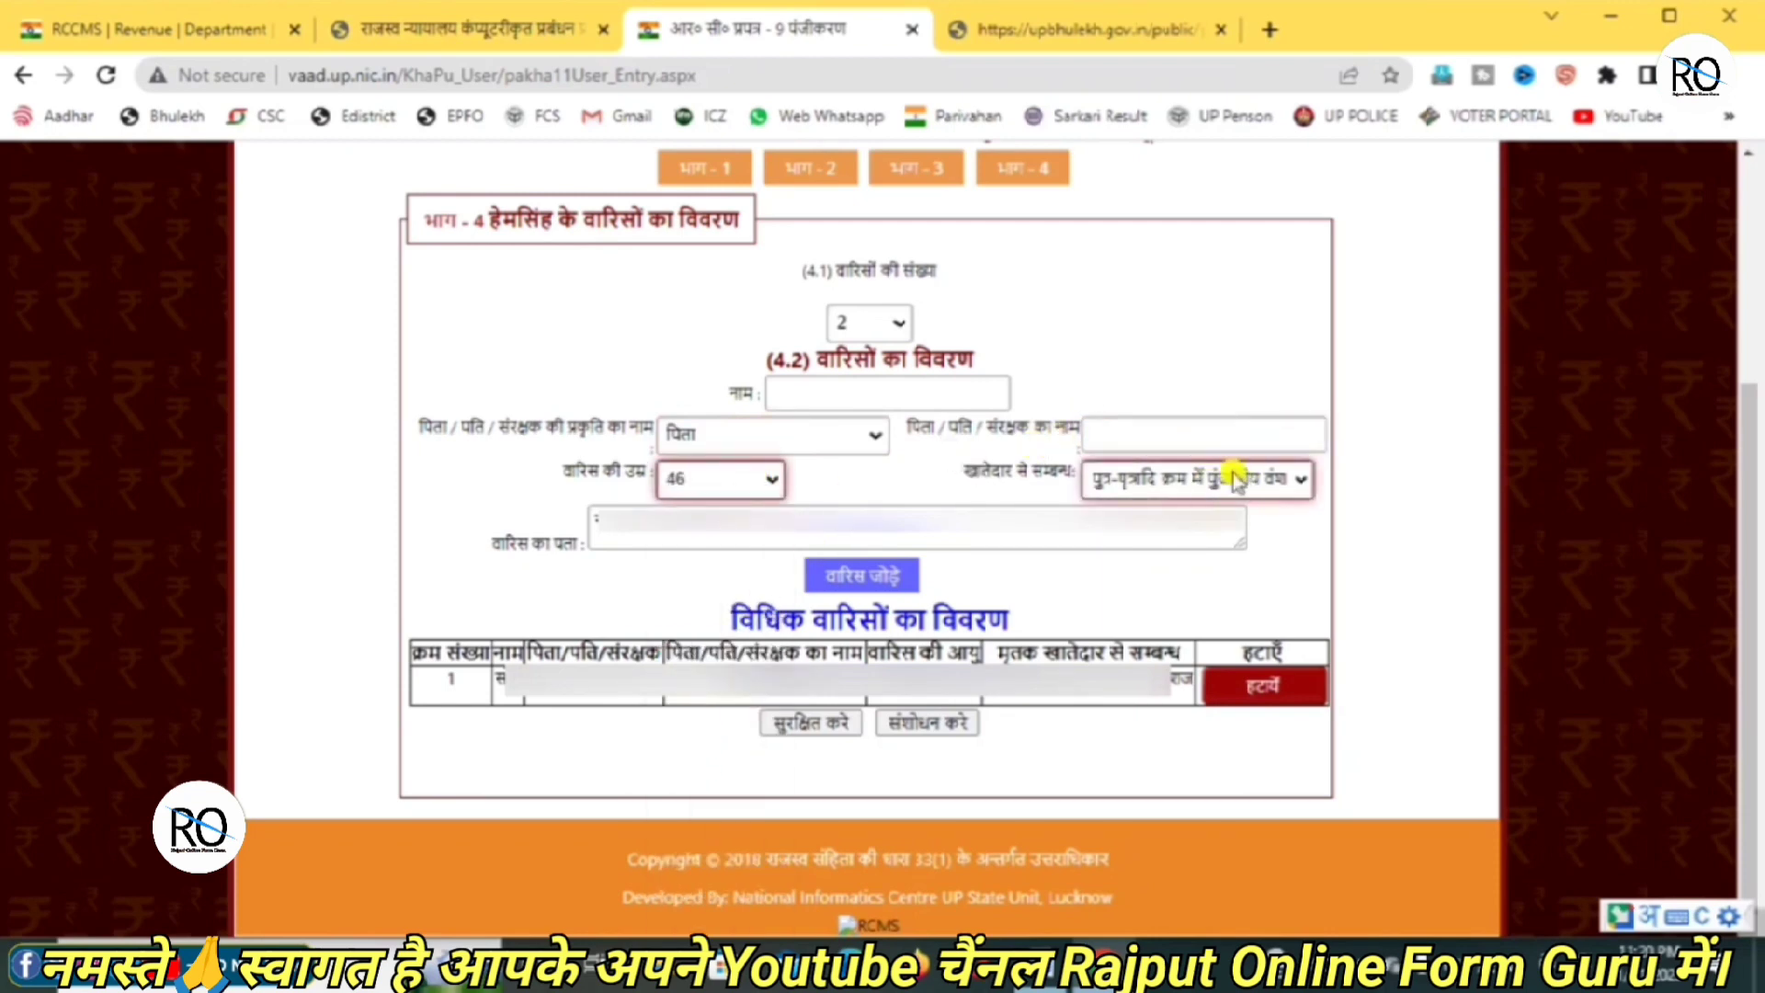
click(1165, 483)
scroll(1222, 331, up, 3)
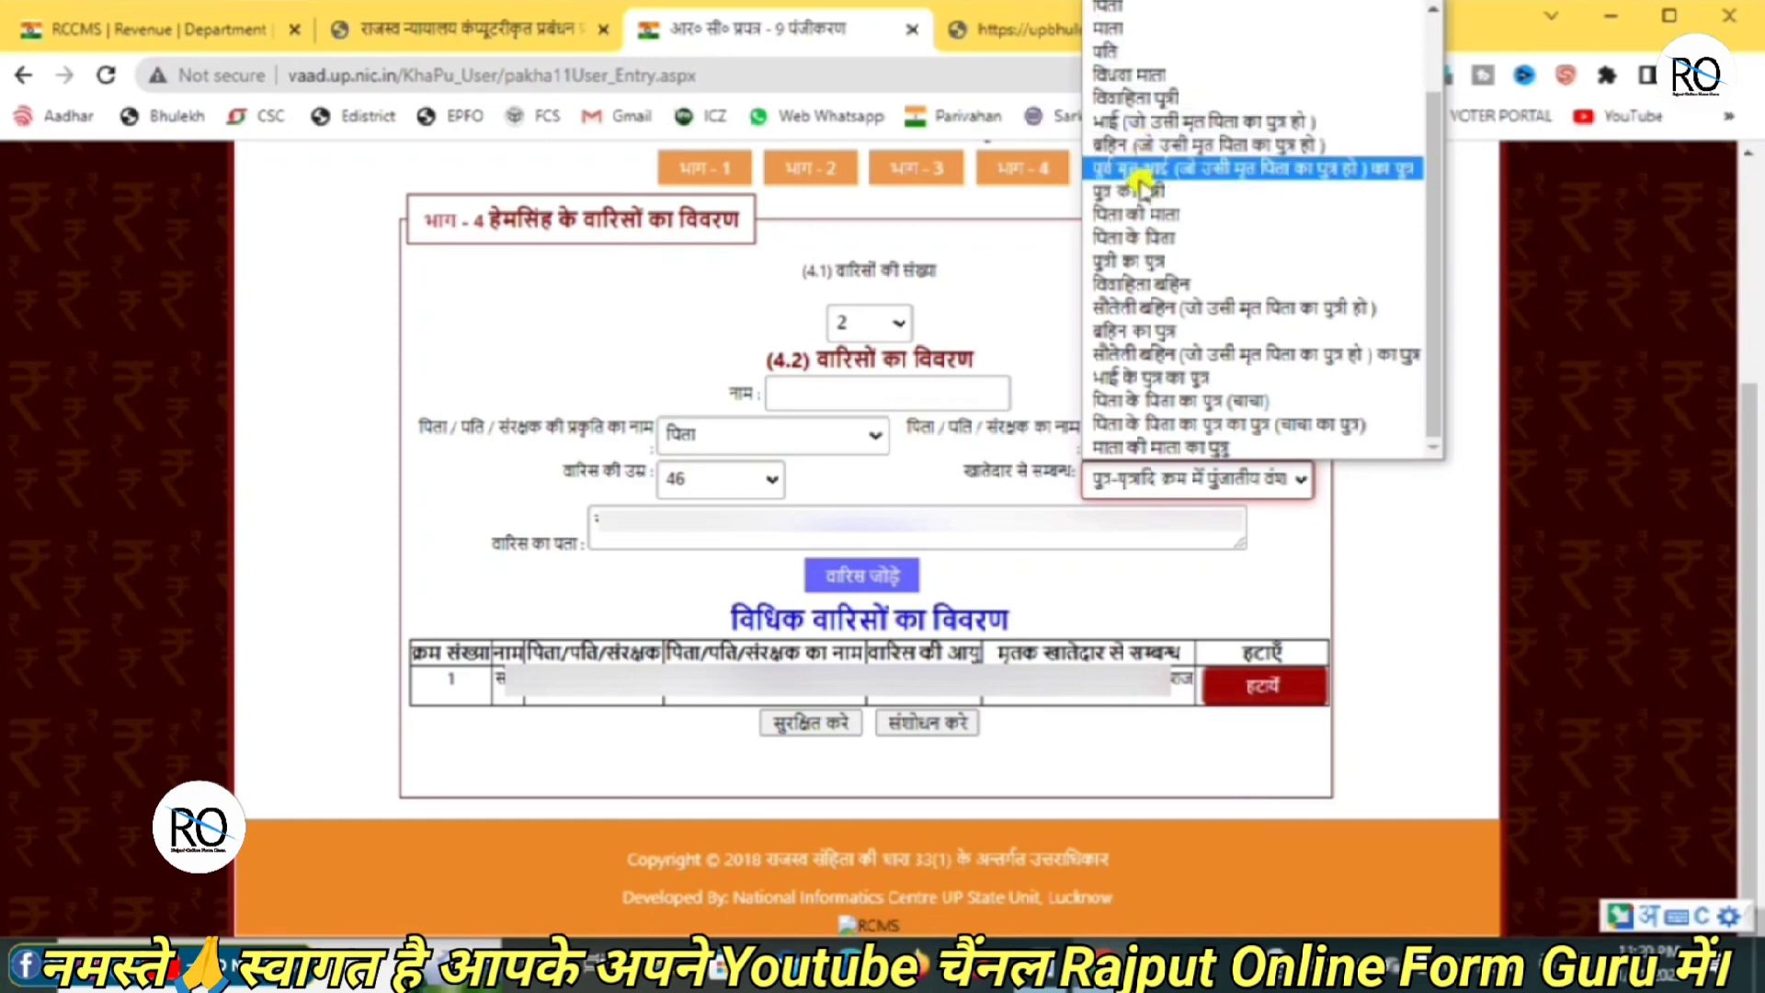
scroll(1140, 133, up, 2)
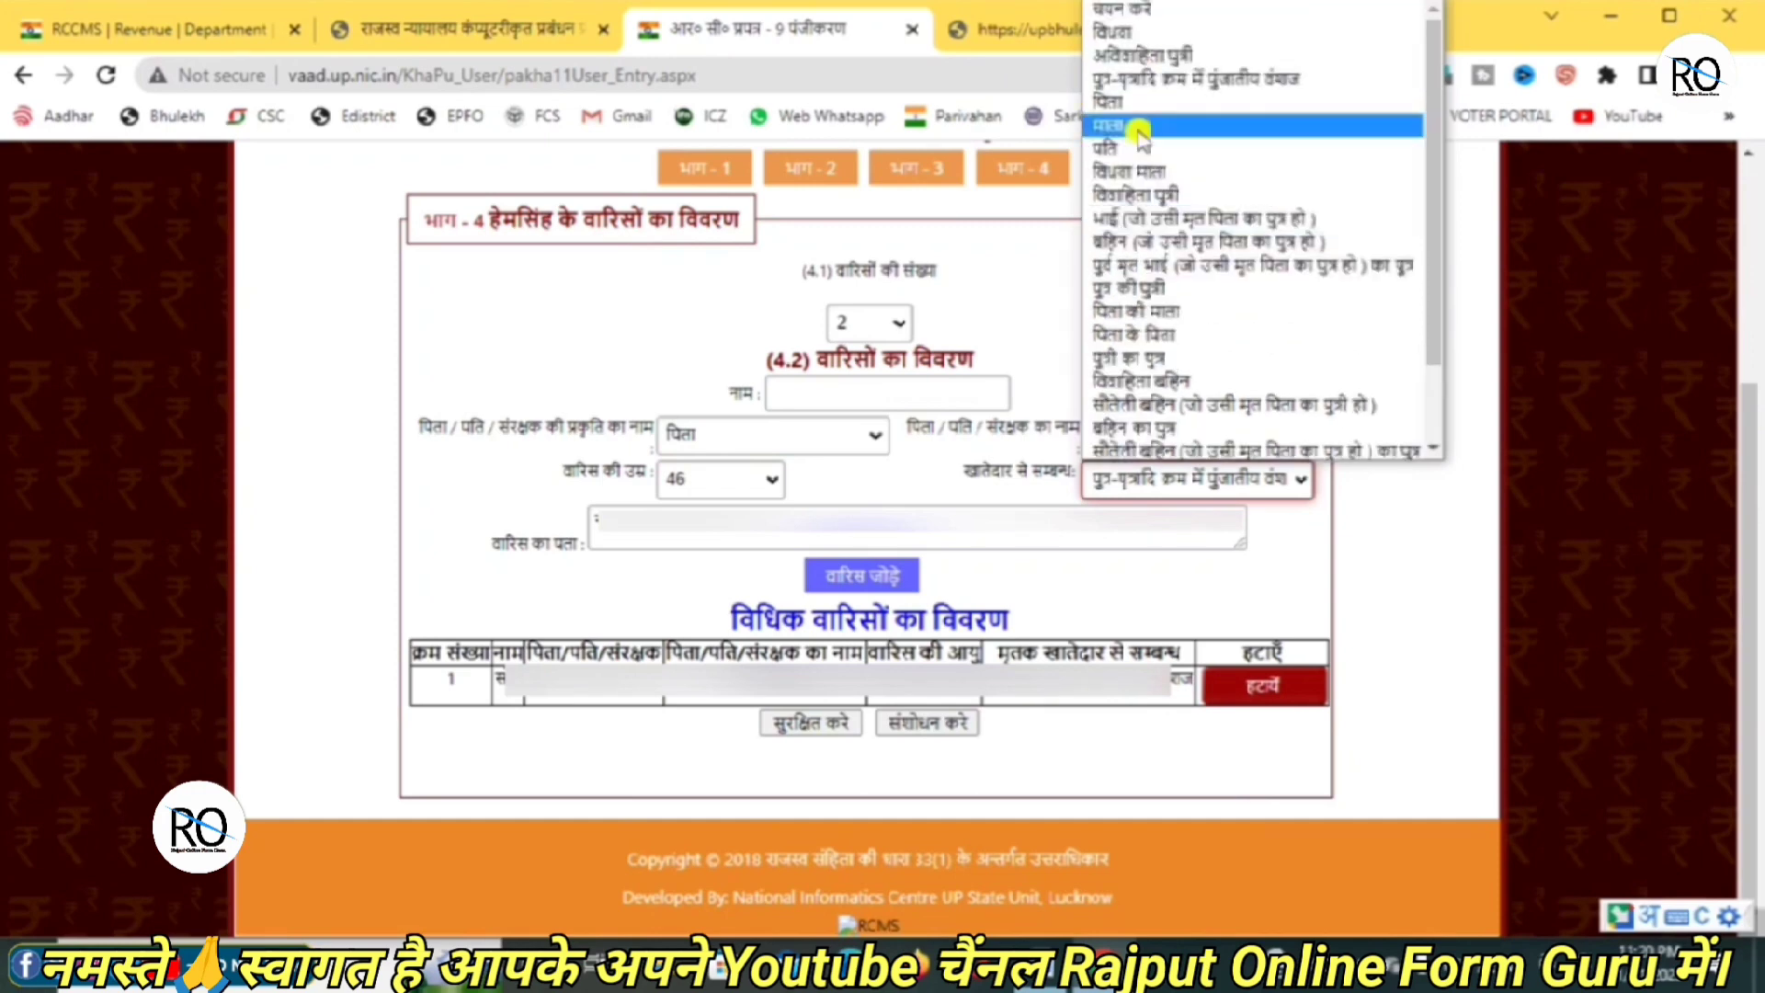
click(1167, 78)
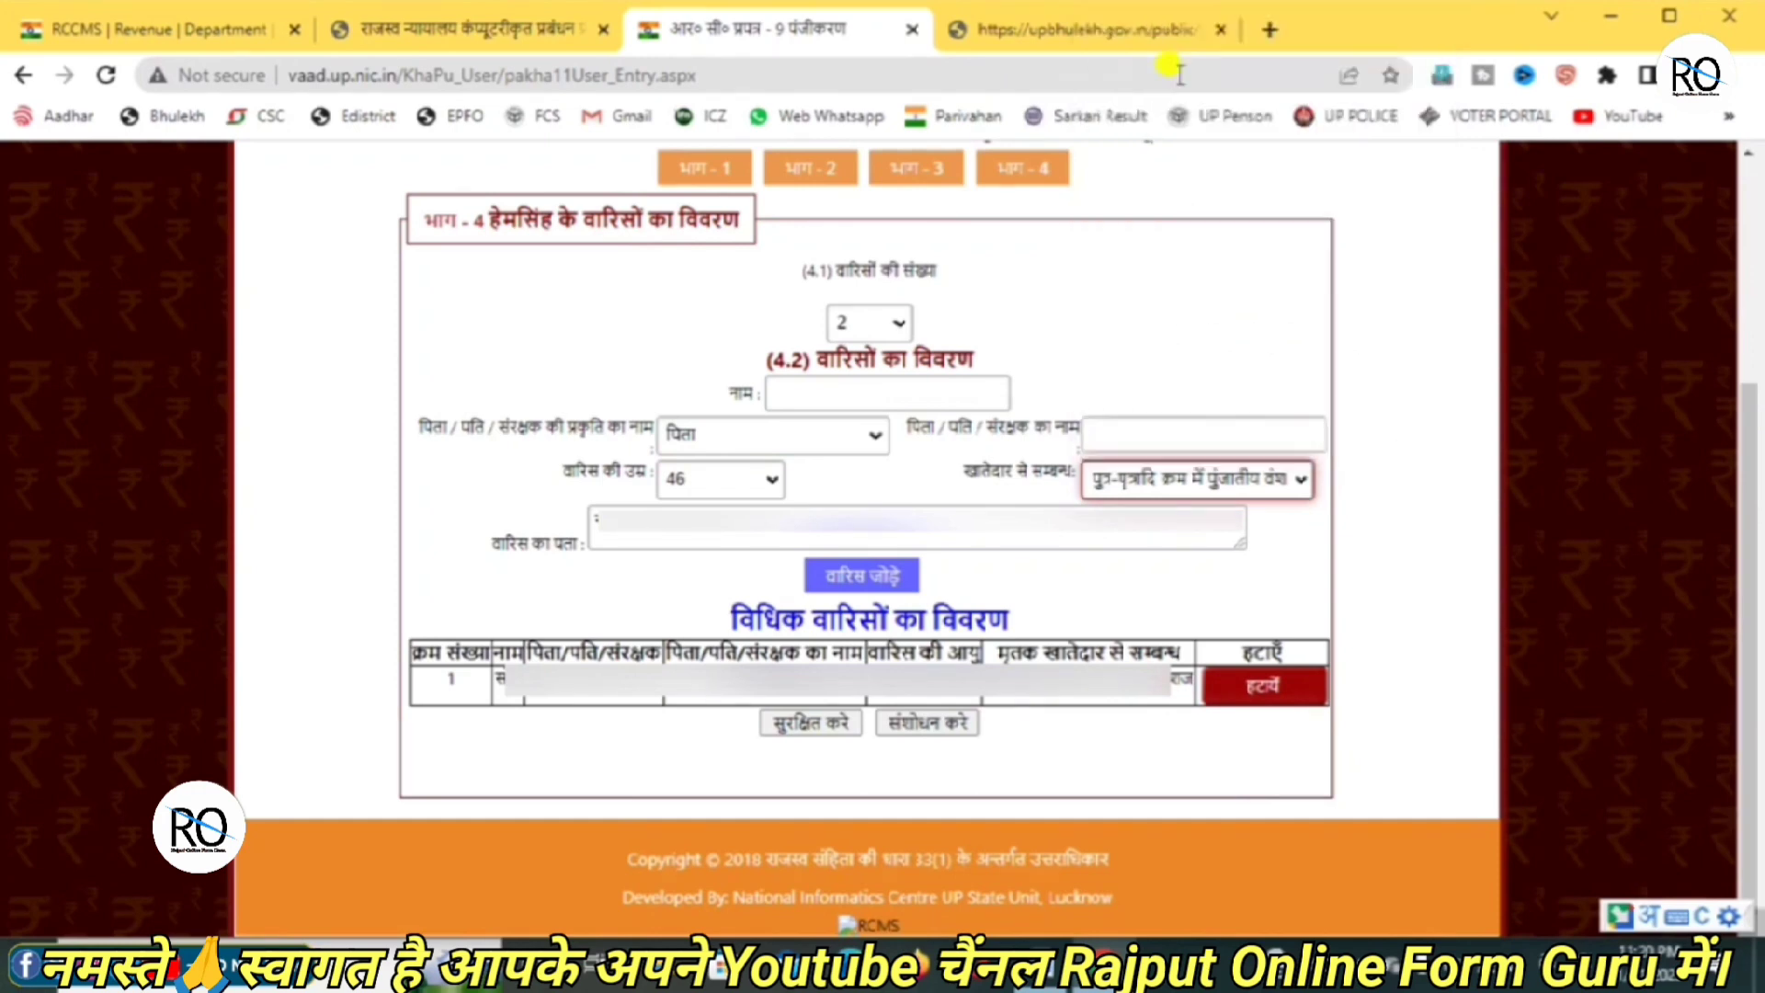
Replace the second heir's address (वारिस का पता) and add the heir to the list of legal heirs
click(596, 538)
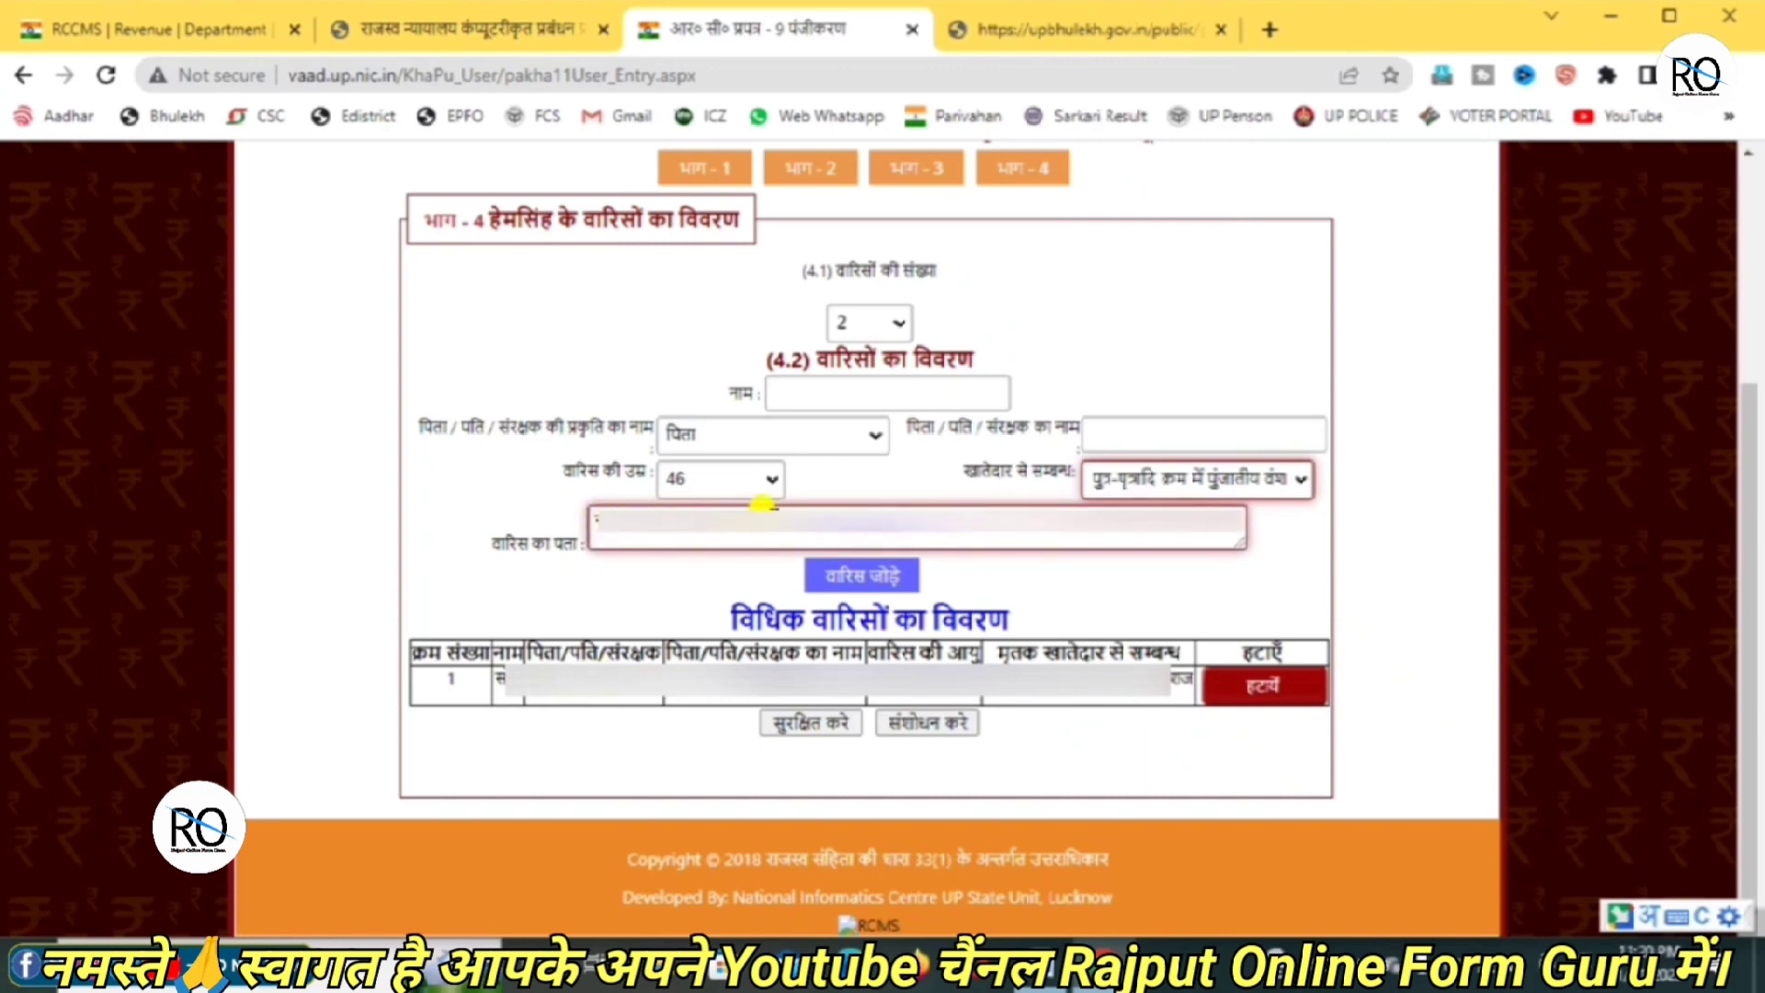
click(757, 511)
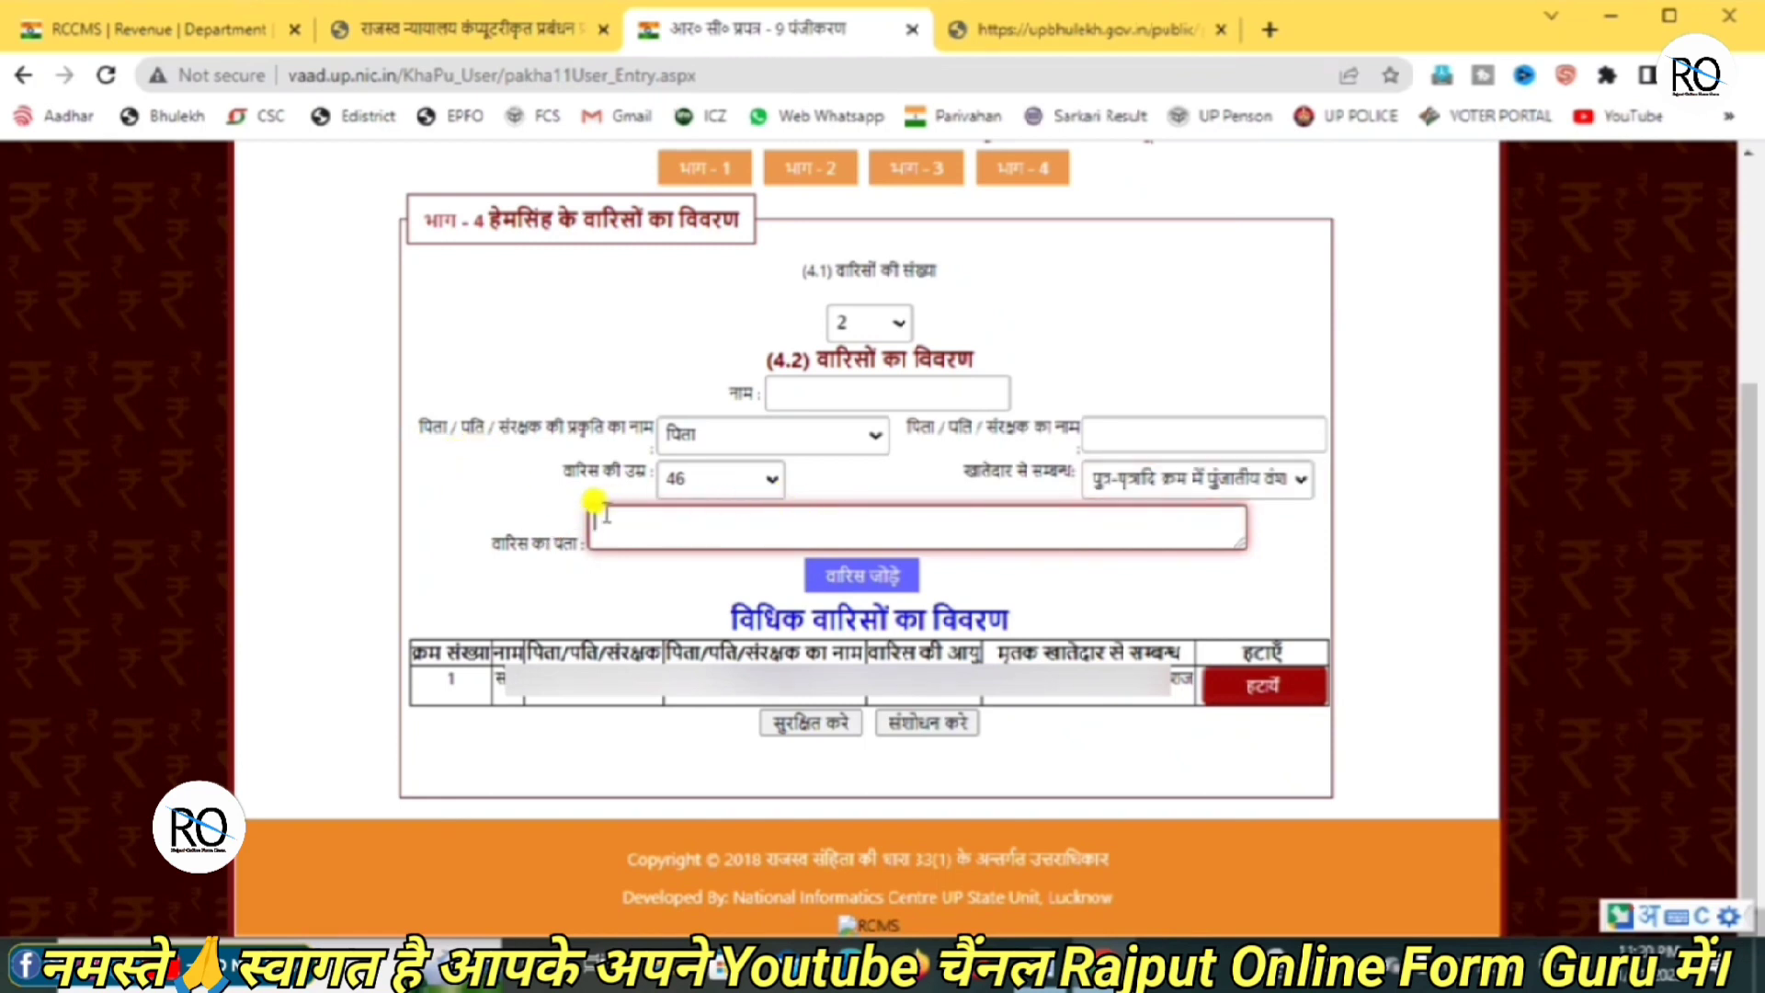
click(853, 573)
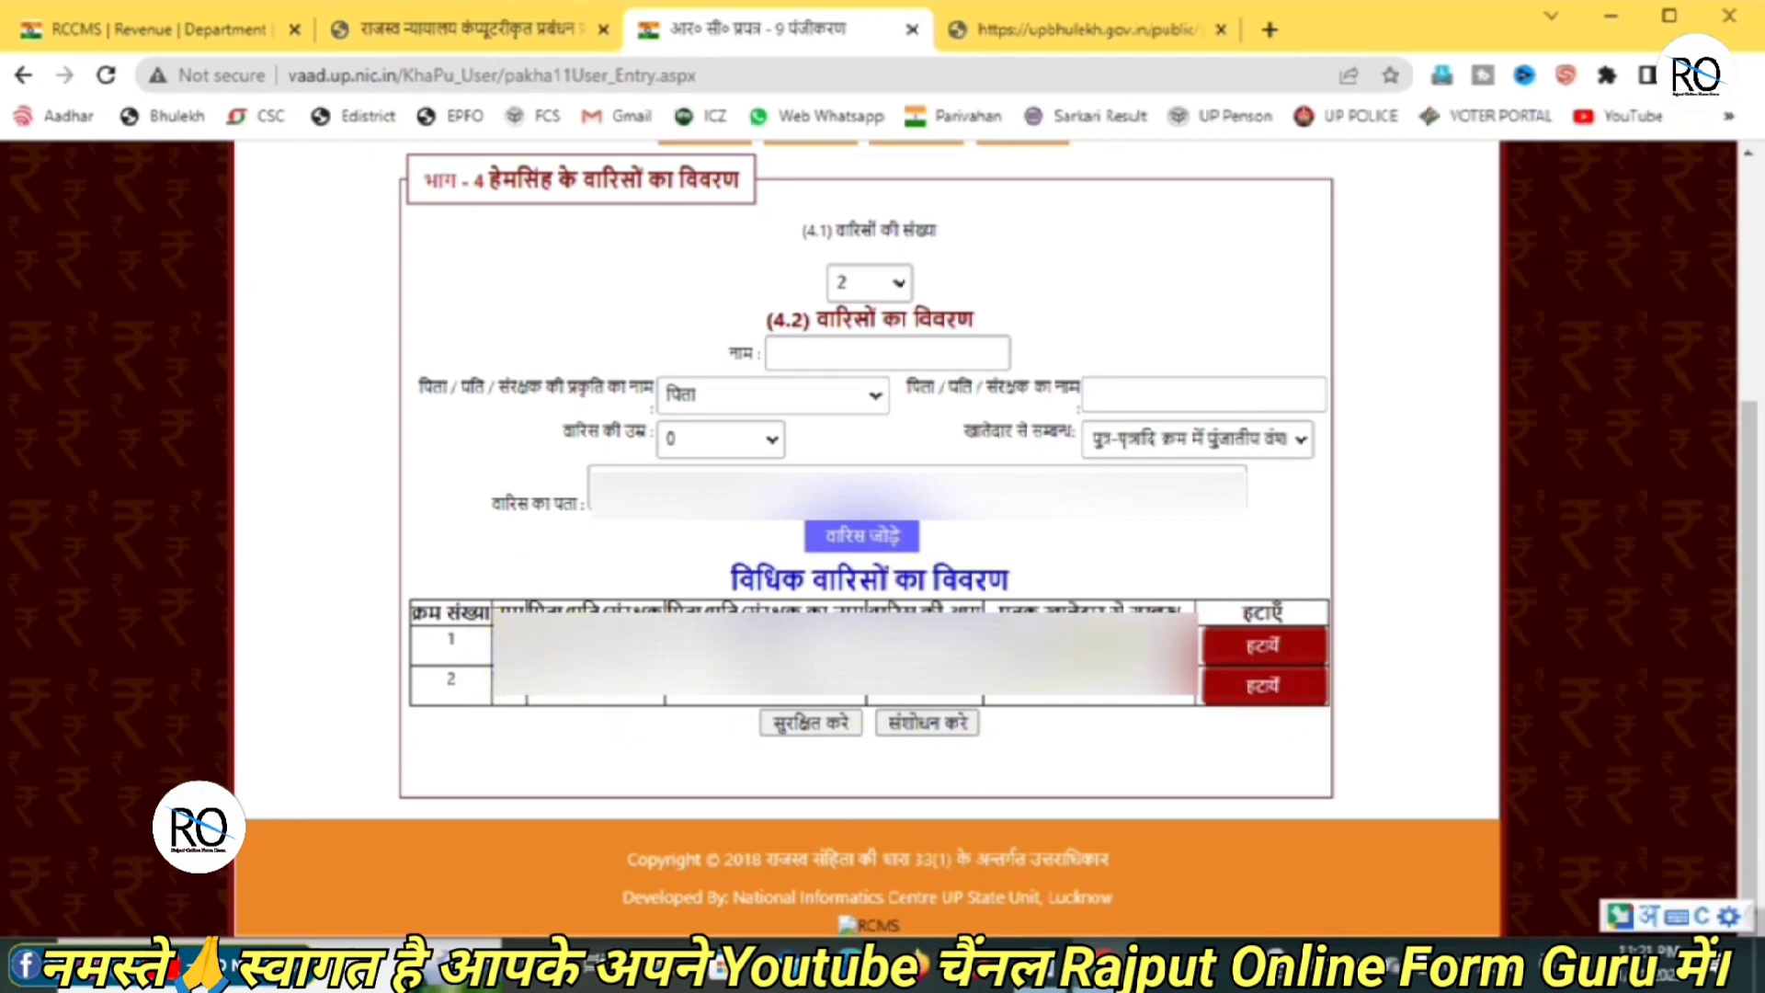
Review the Part 4 heir entry fields: number of heirs, name, father/husband/guardian details, age, relationship and address
click(894, 279)
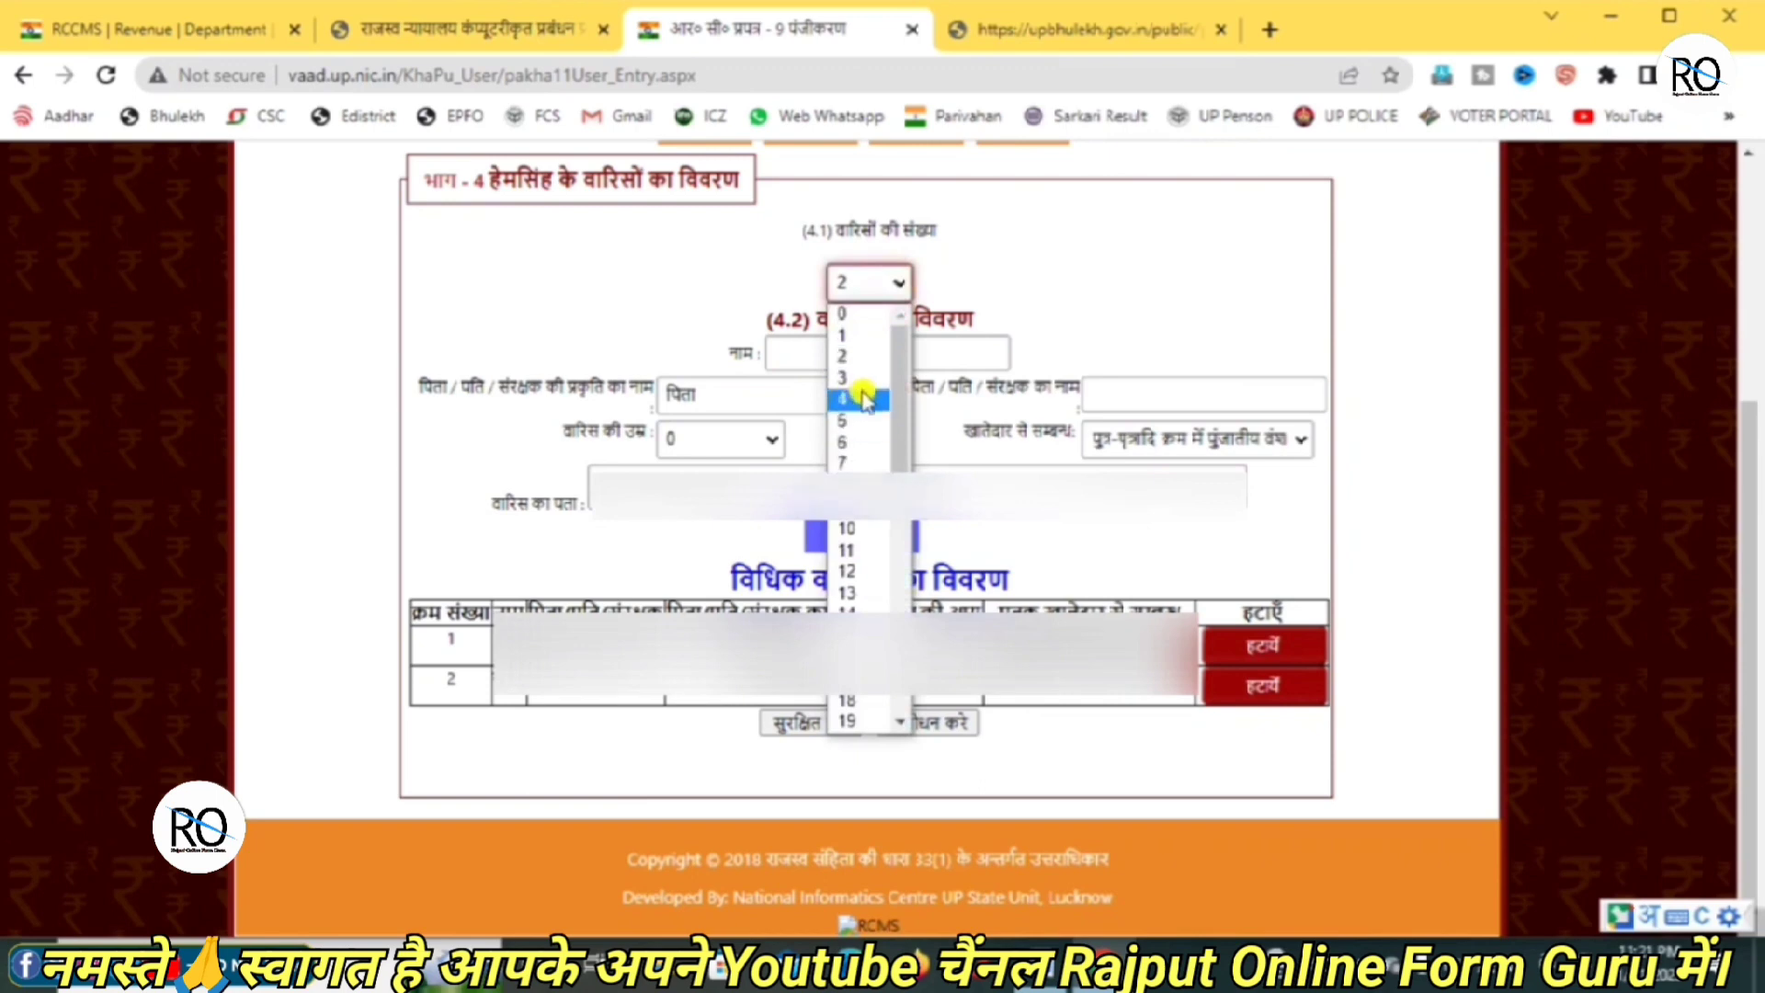
click(1057, 294)
click(776, 352)
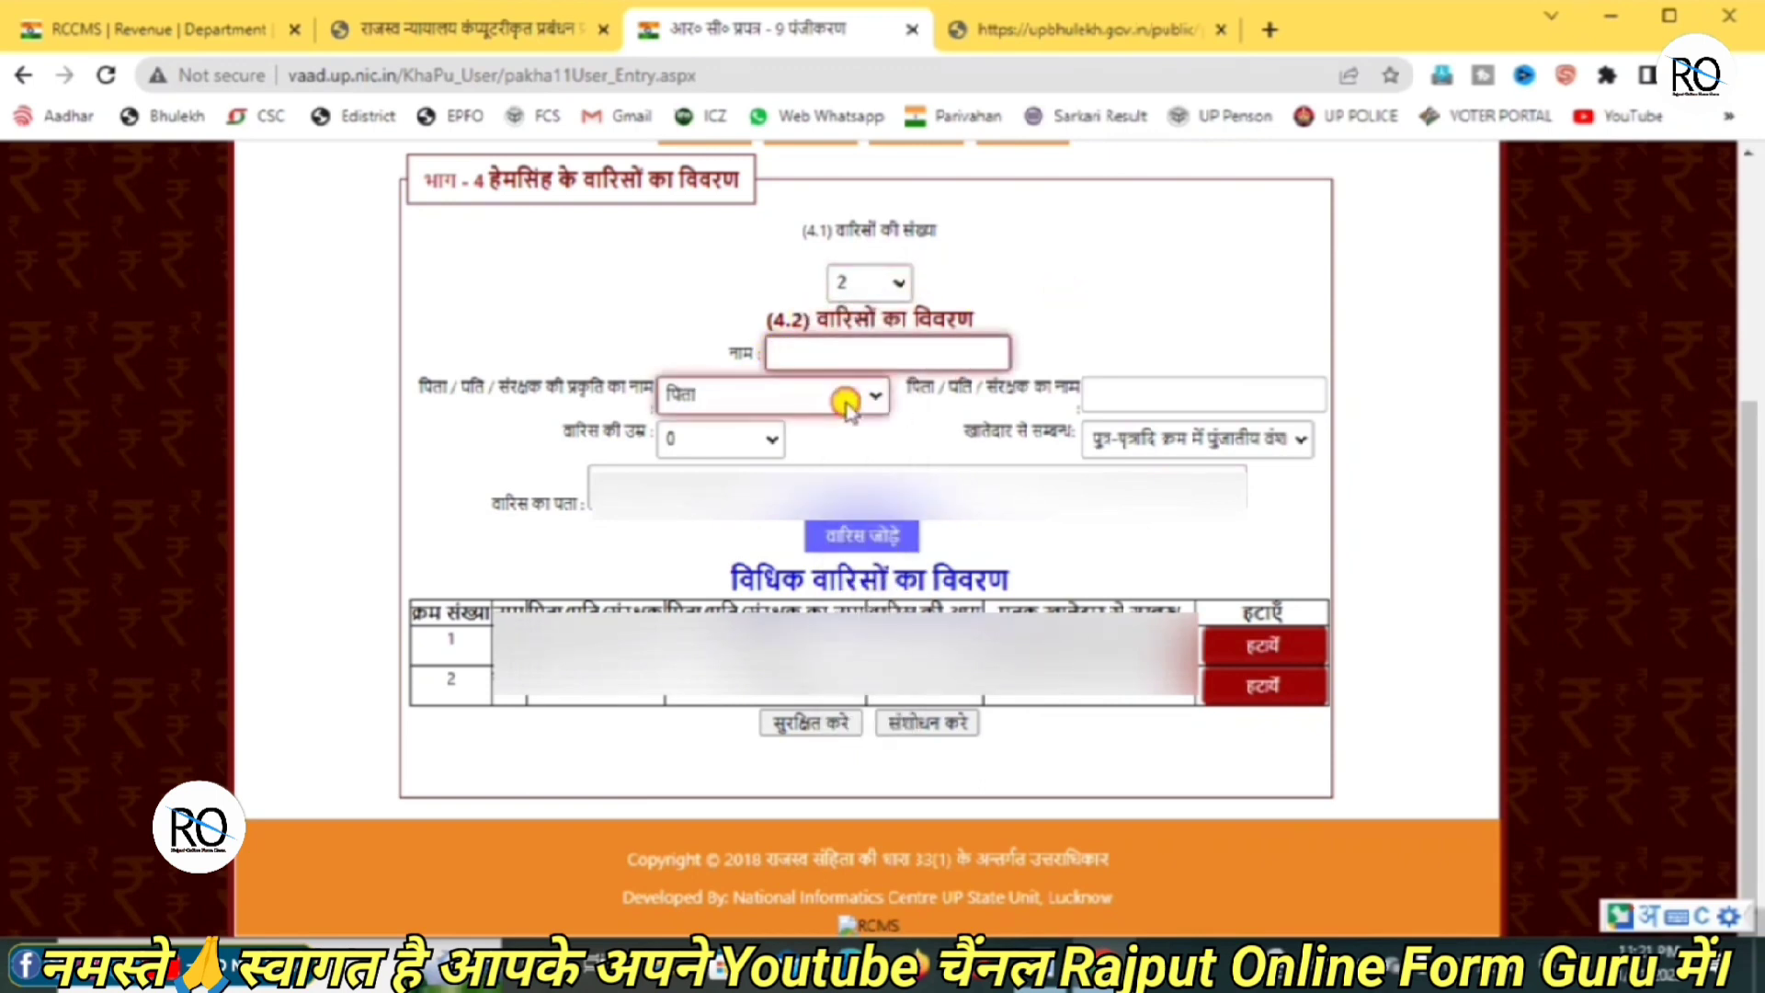
click(818, 402)
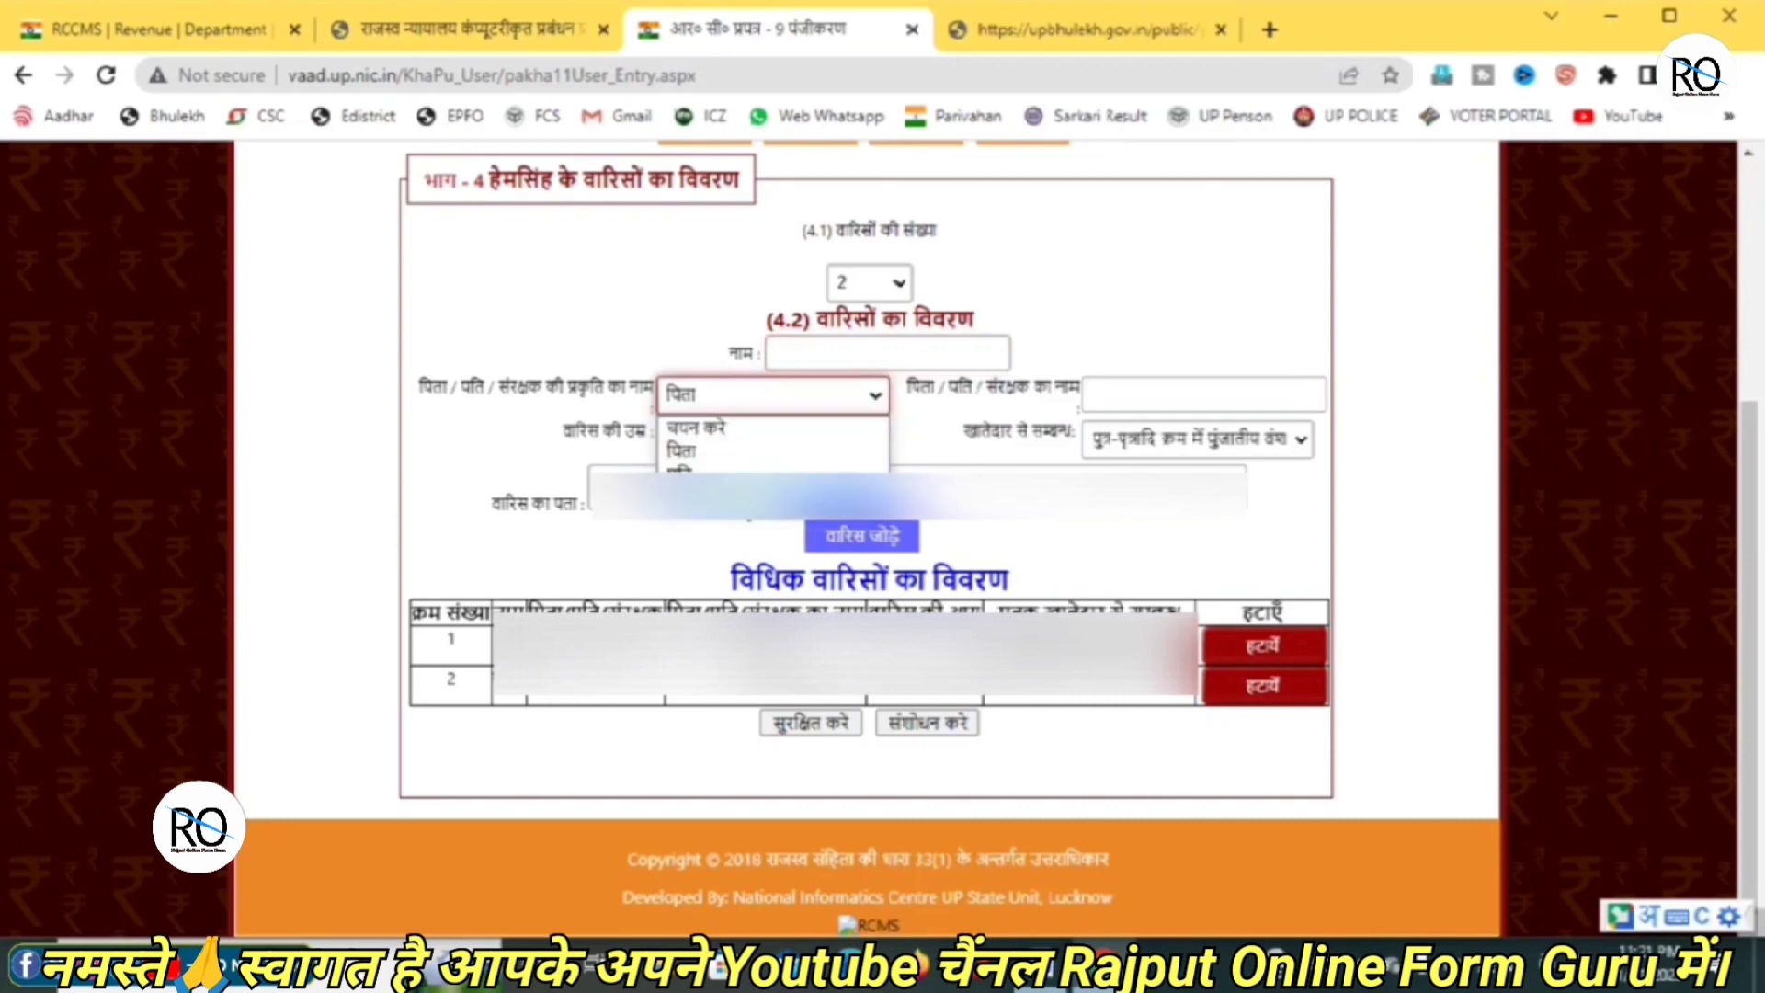
click(663, 320)
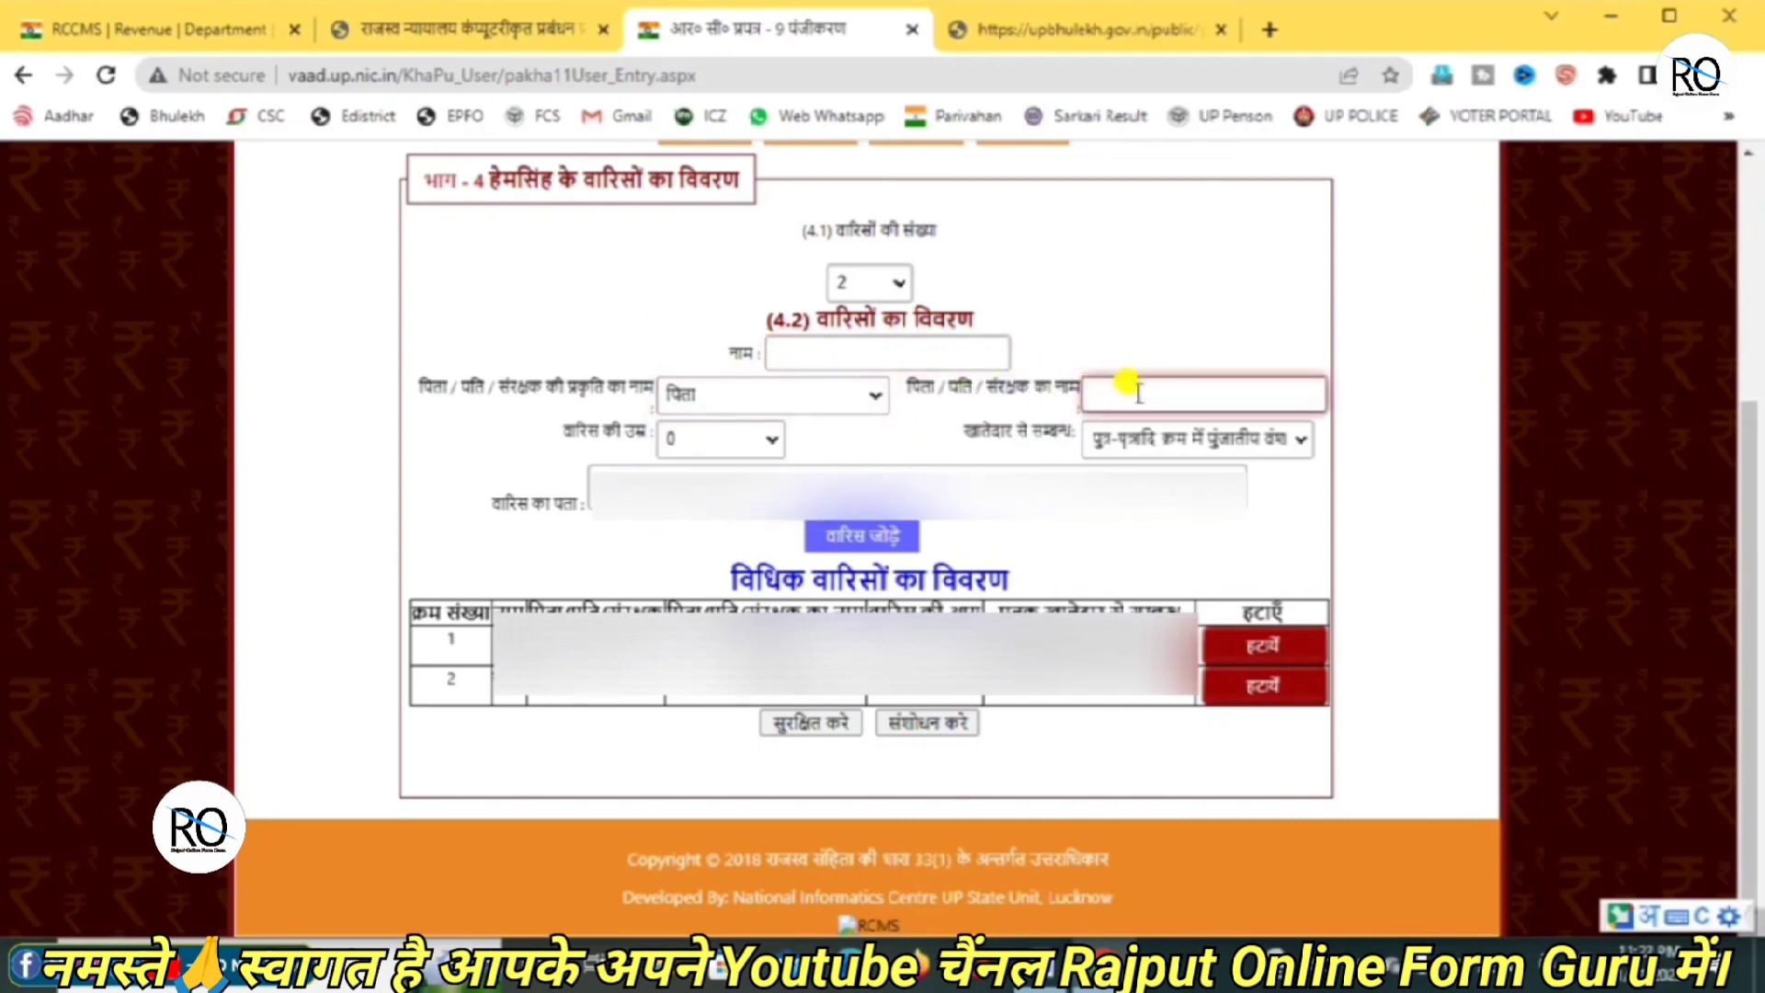
click(1151, 393)
click(819, 393)
click(874, 445)
click(757, 437)
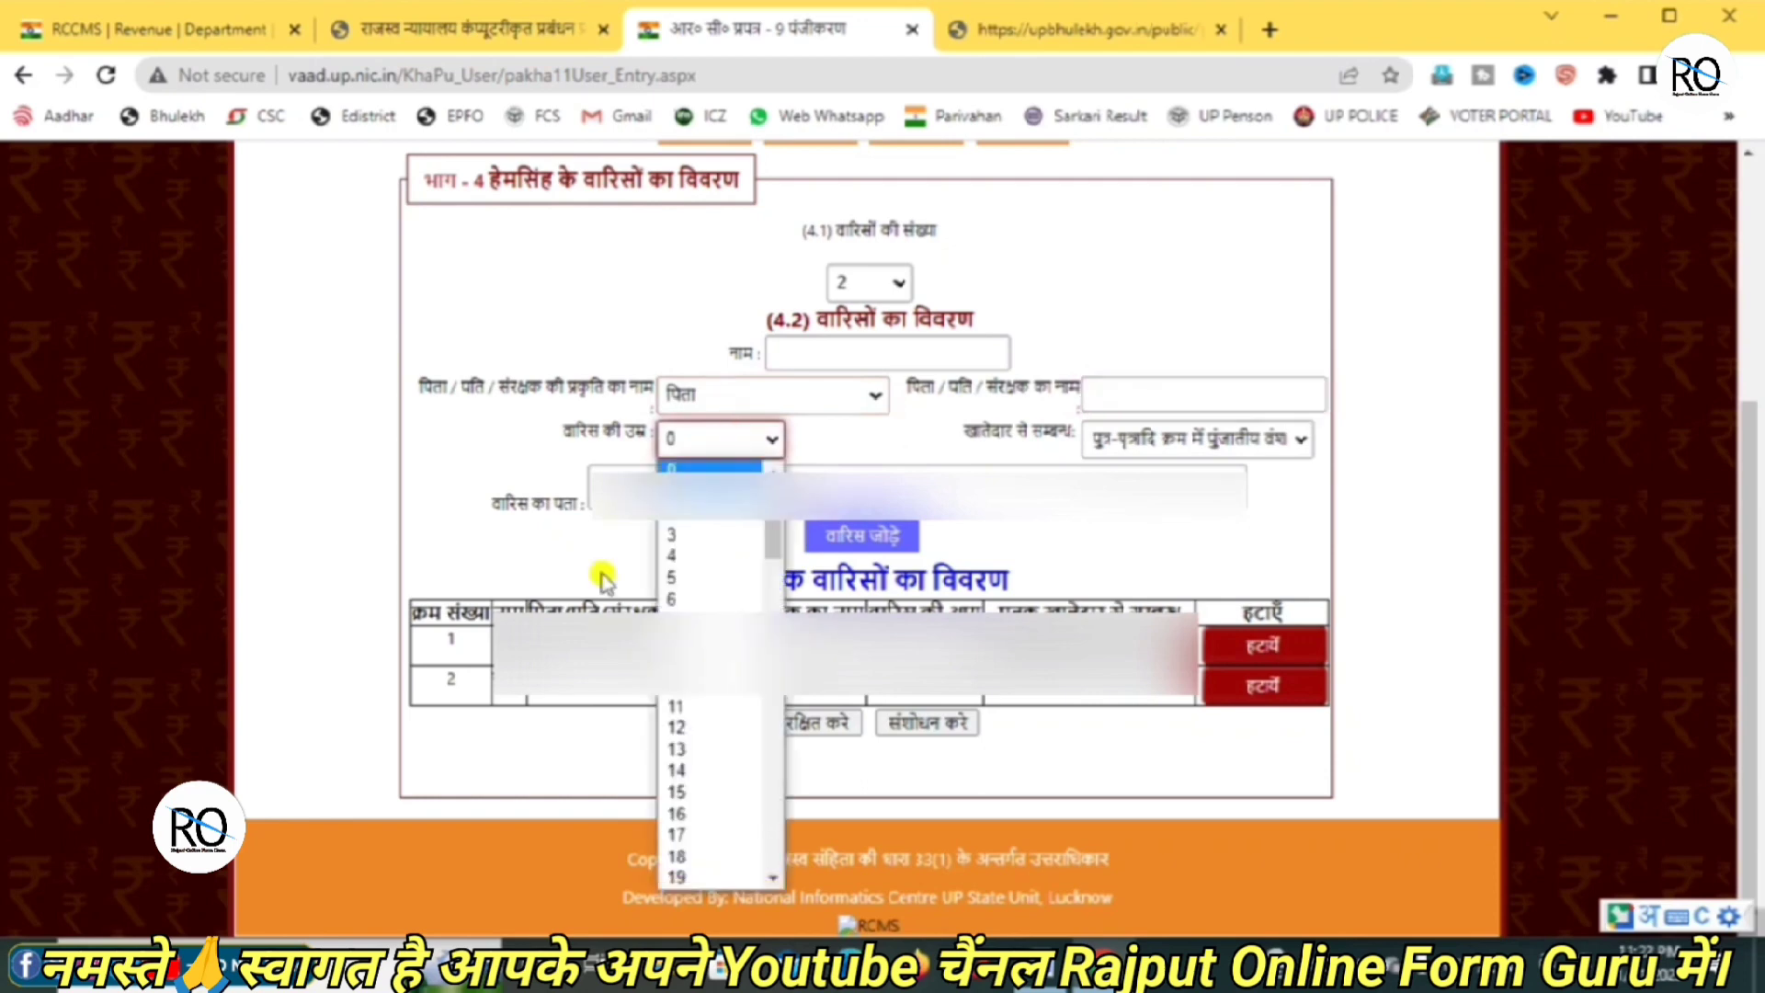
click(919, 460)
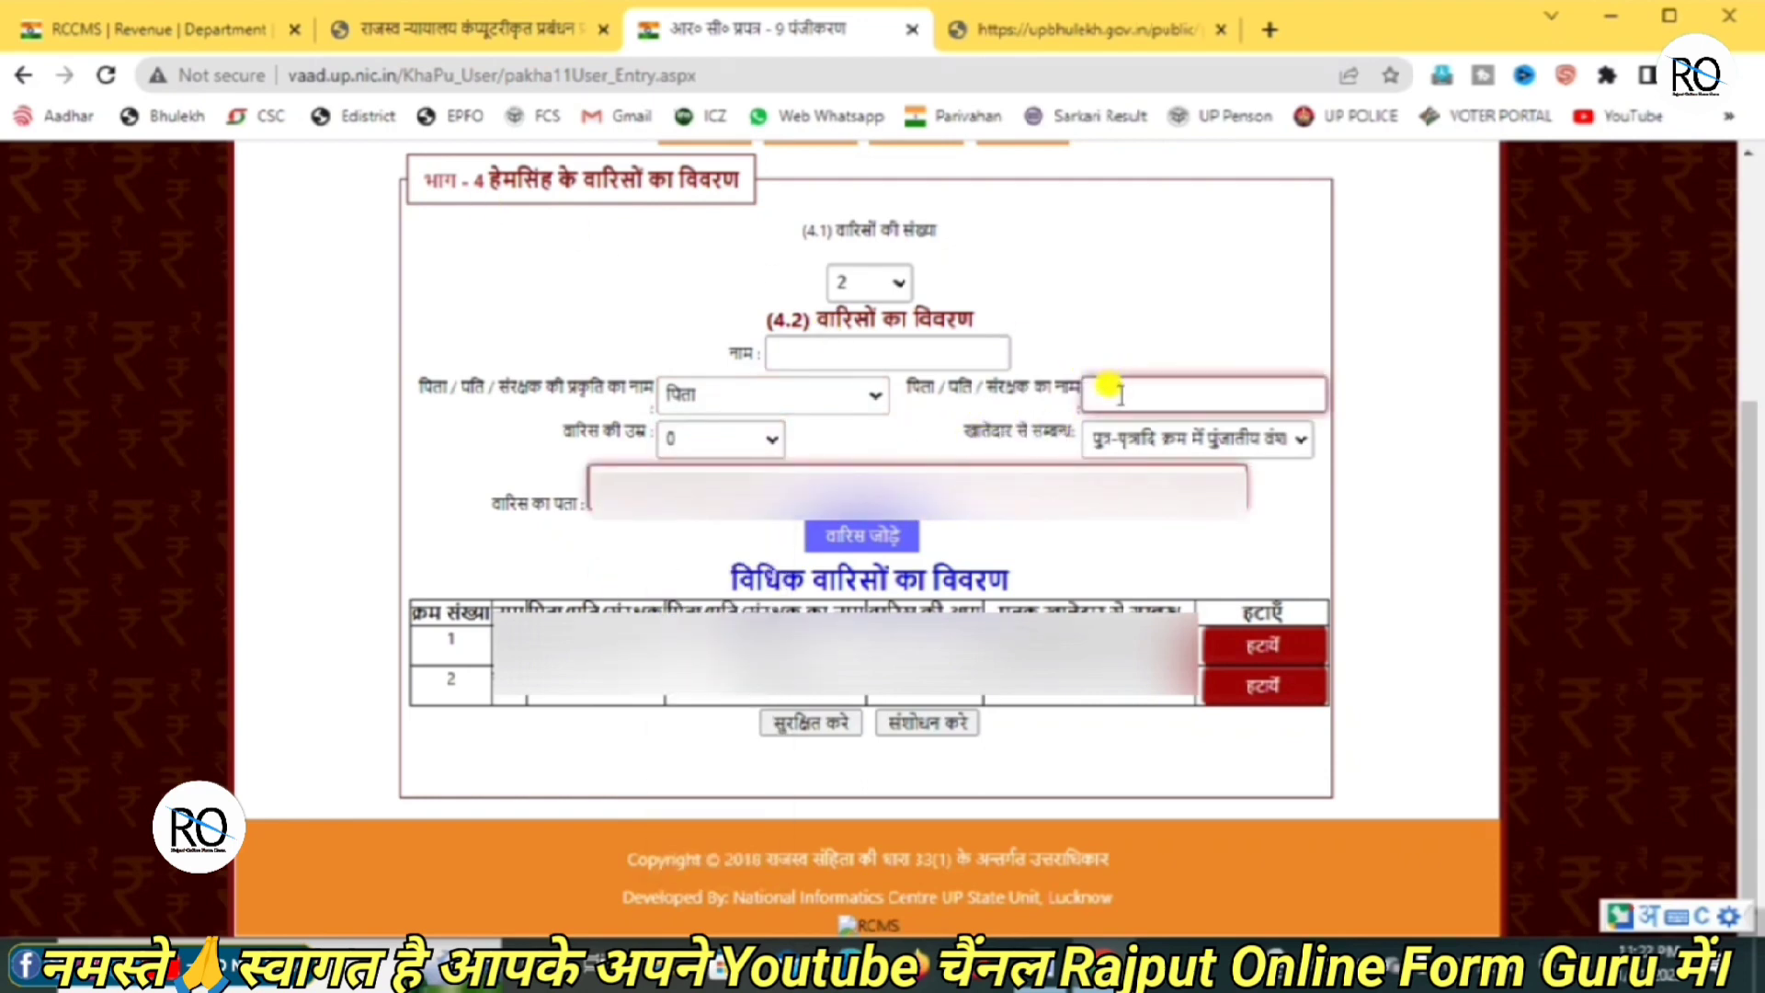
click(1156, 438)
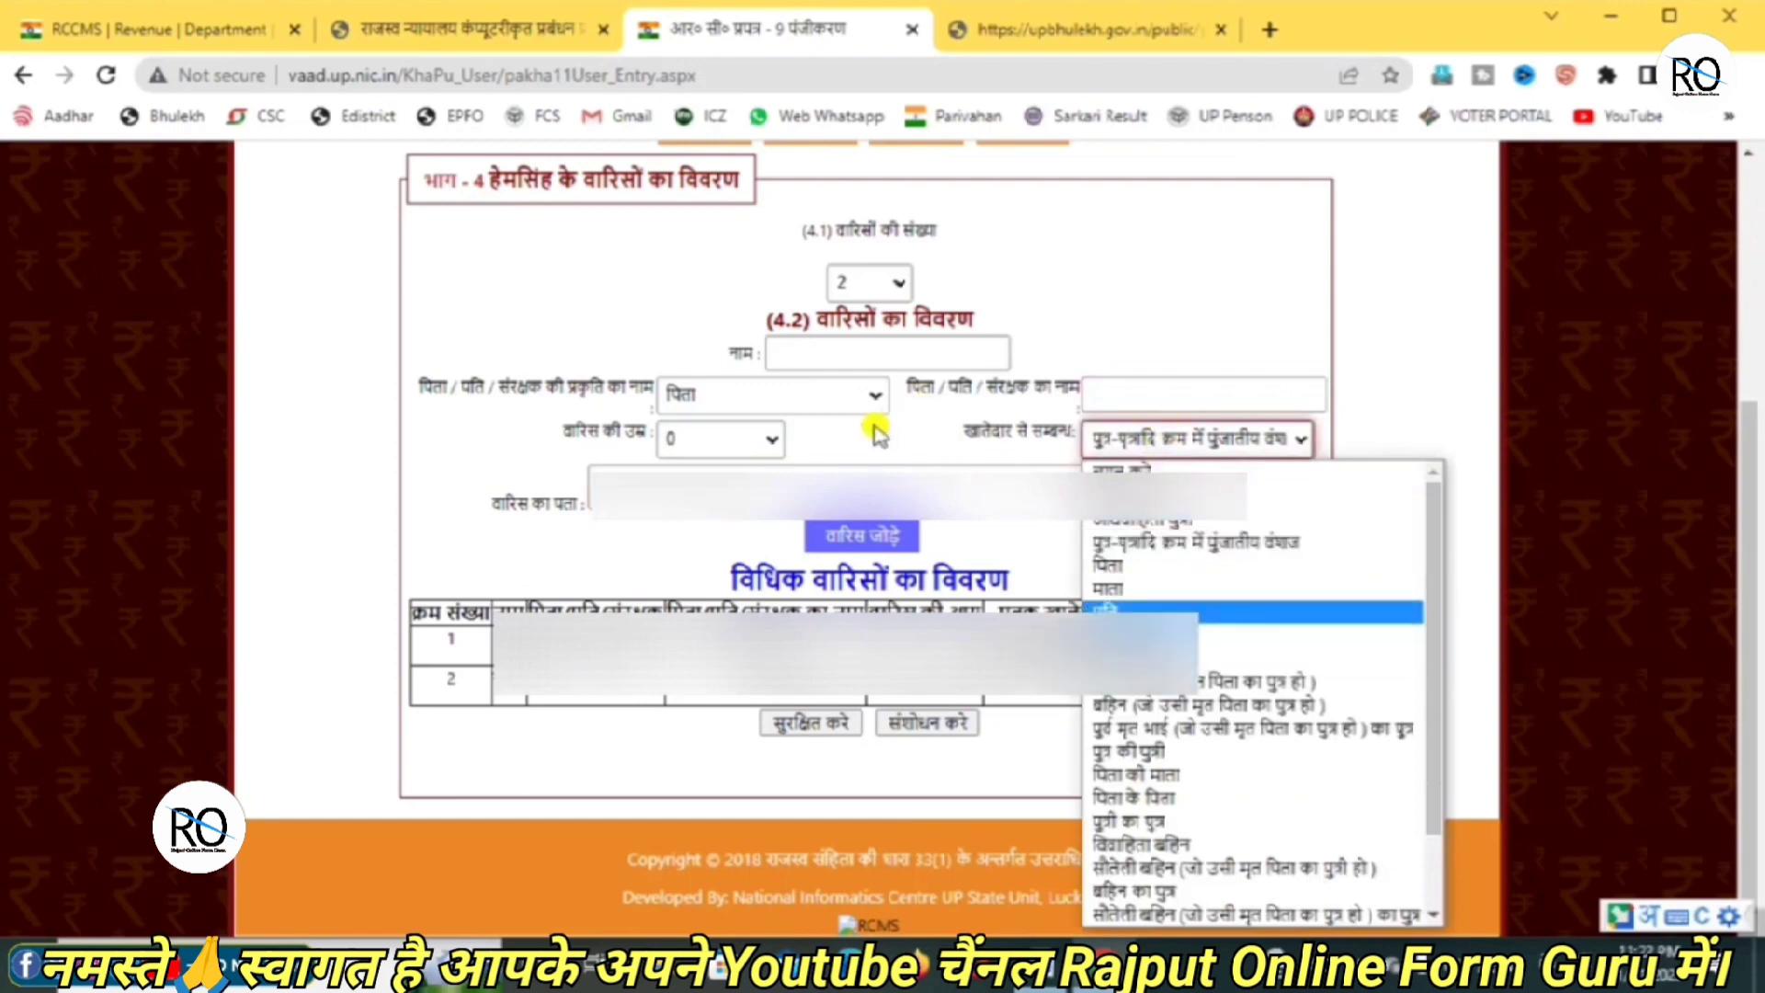
click(597, 478)
drag(780, 473, 581, 480)
click(836, 342)
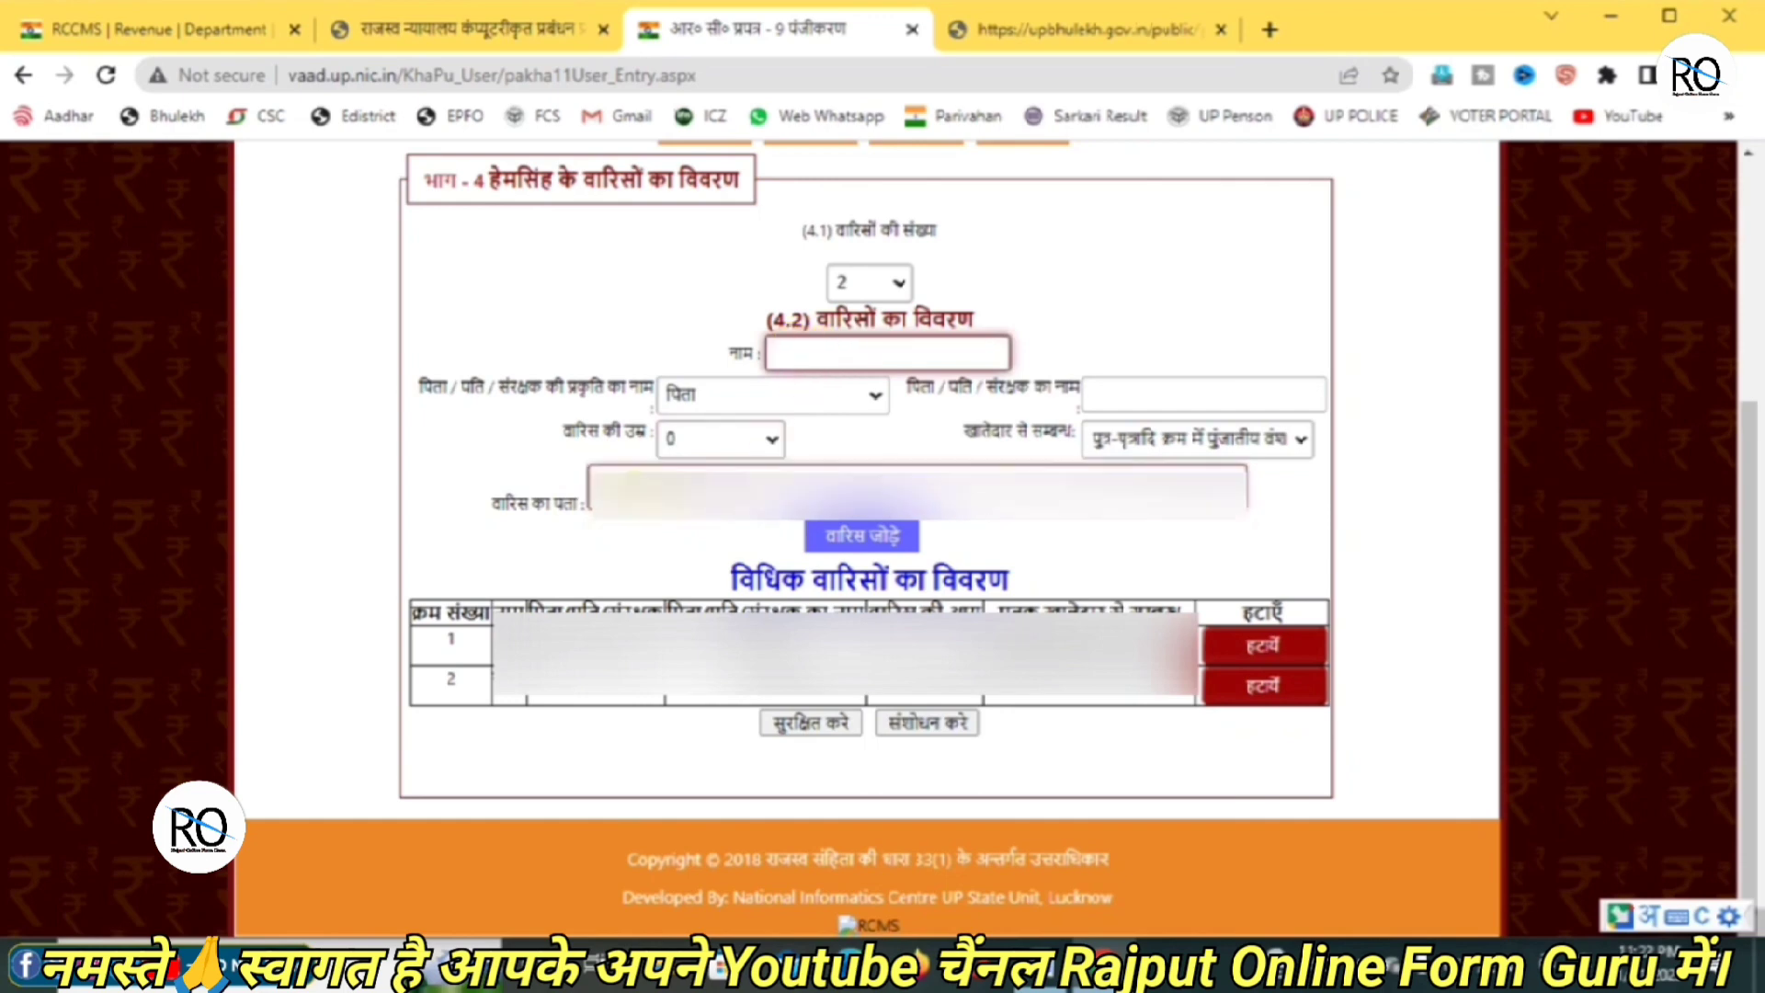
drag(785, 478, 709, 477)
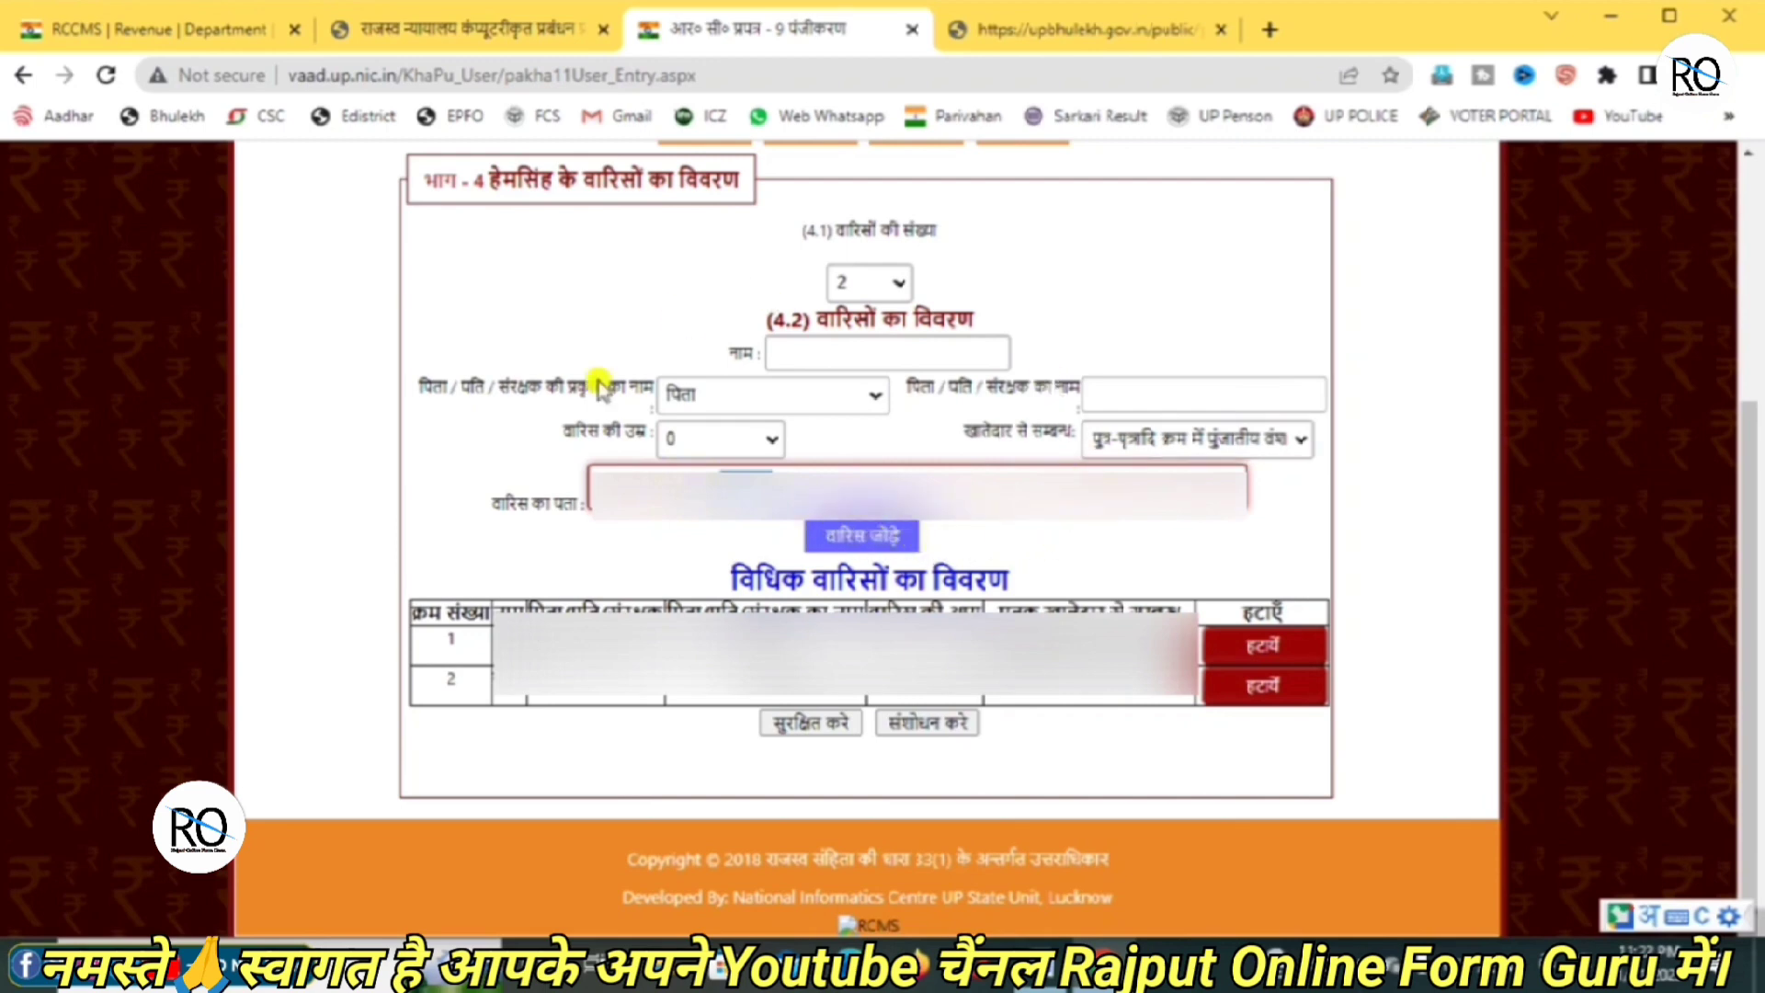
click(552, 546)
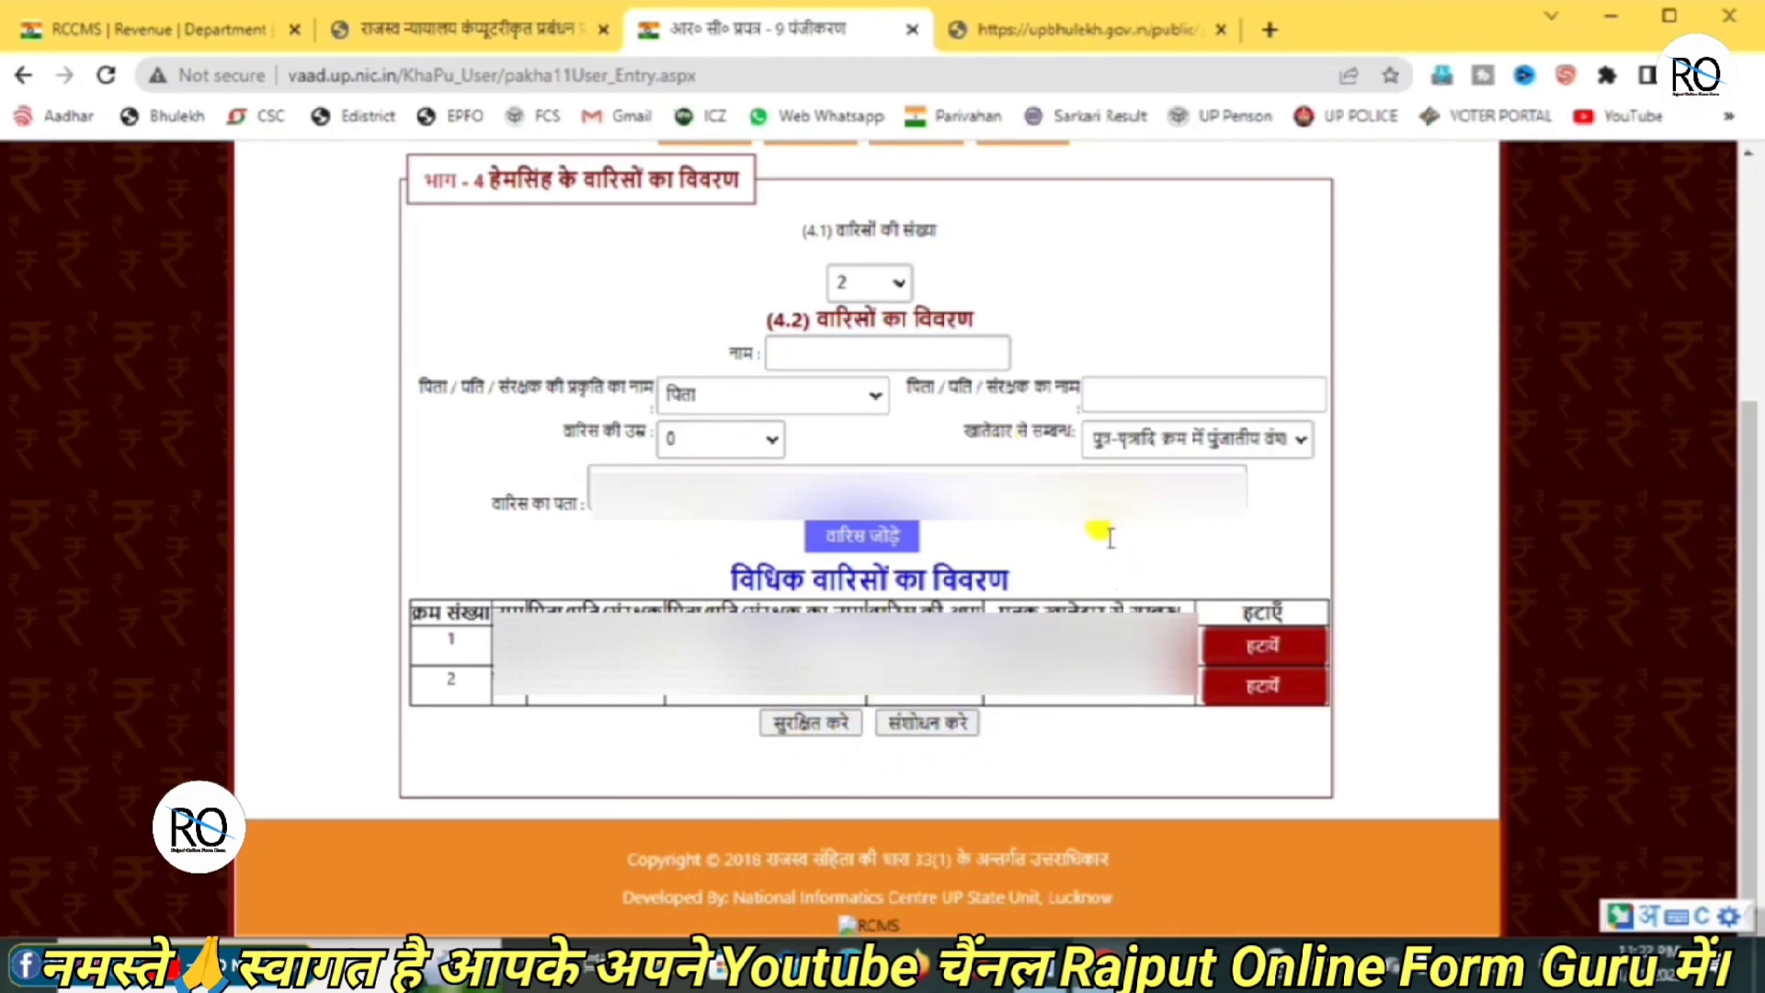
Save the application (सुरक्षित करे) and return to the main page, मुख्य पृष्ठ
click(919, 724)
click(796, 725)
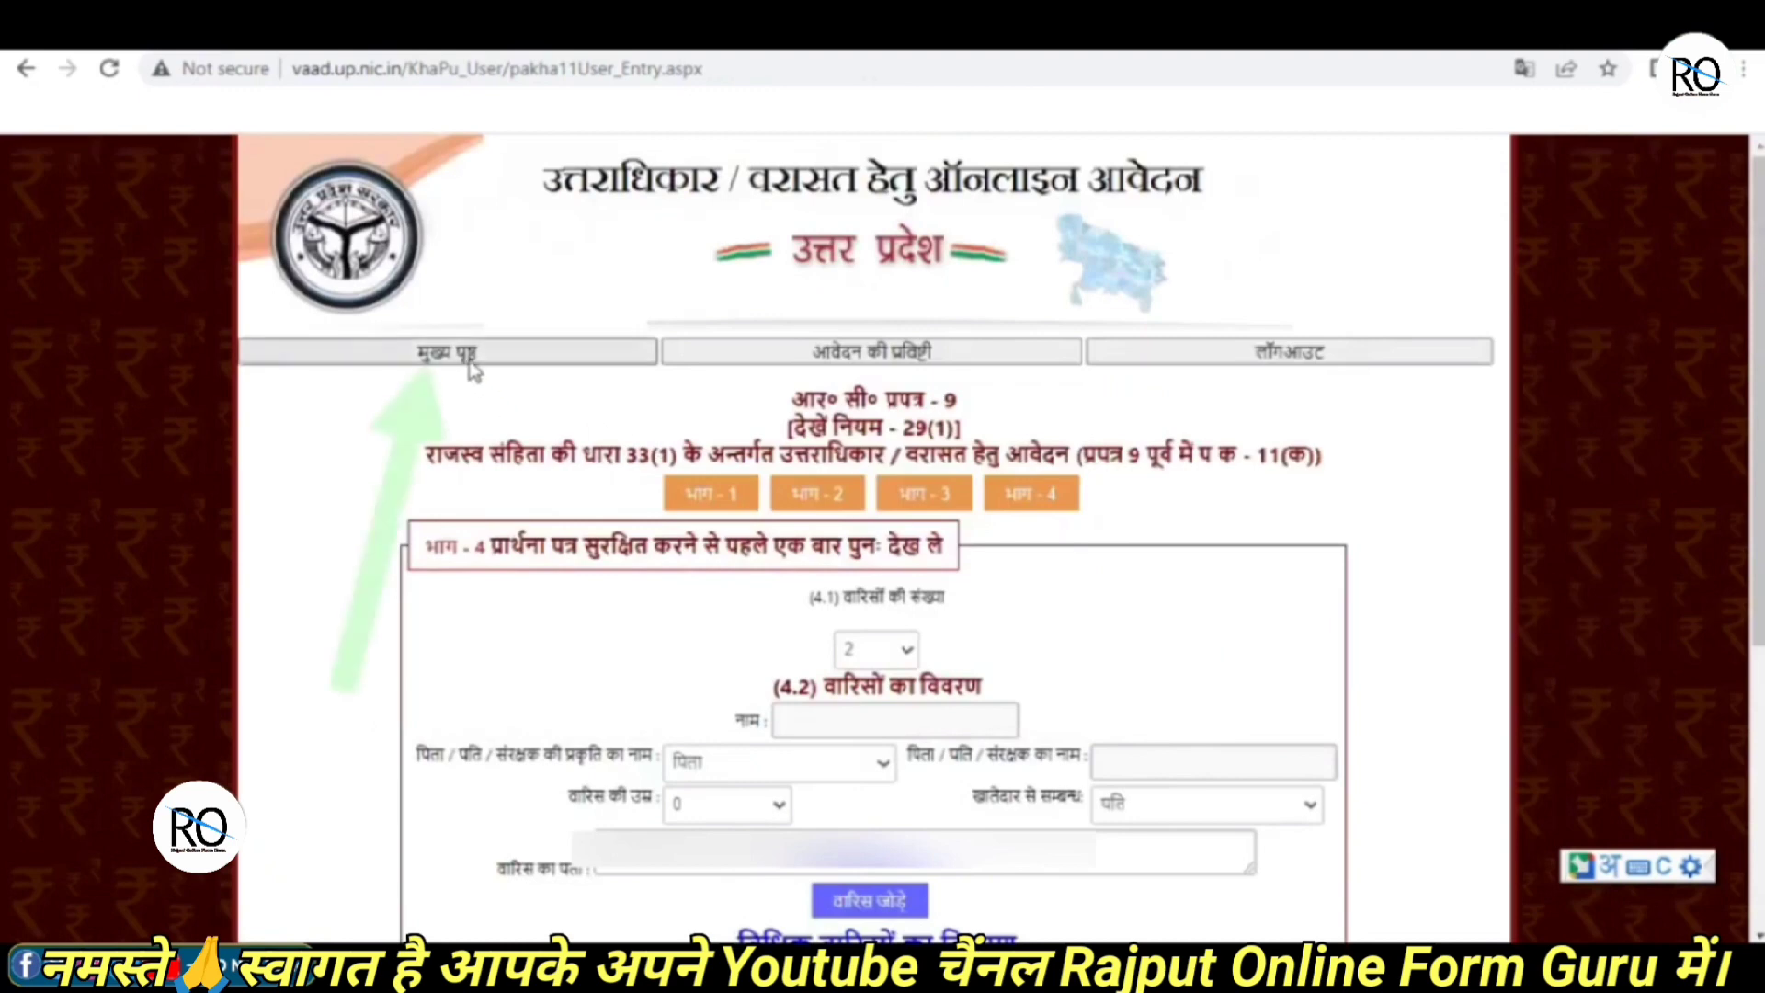
click(464, 358)
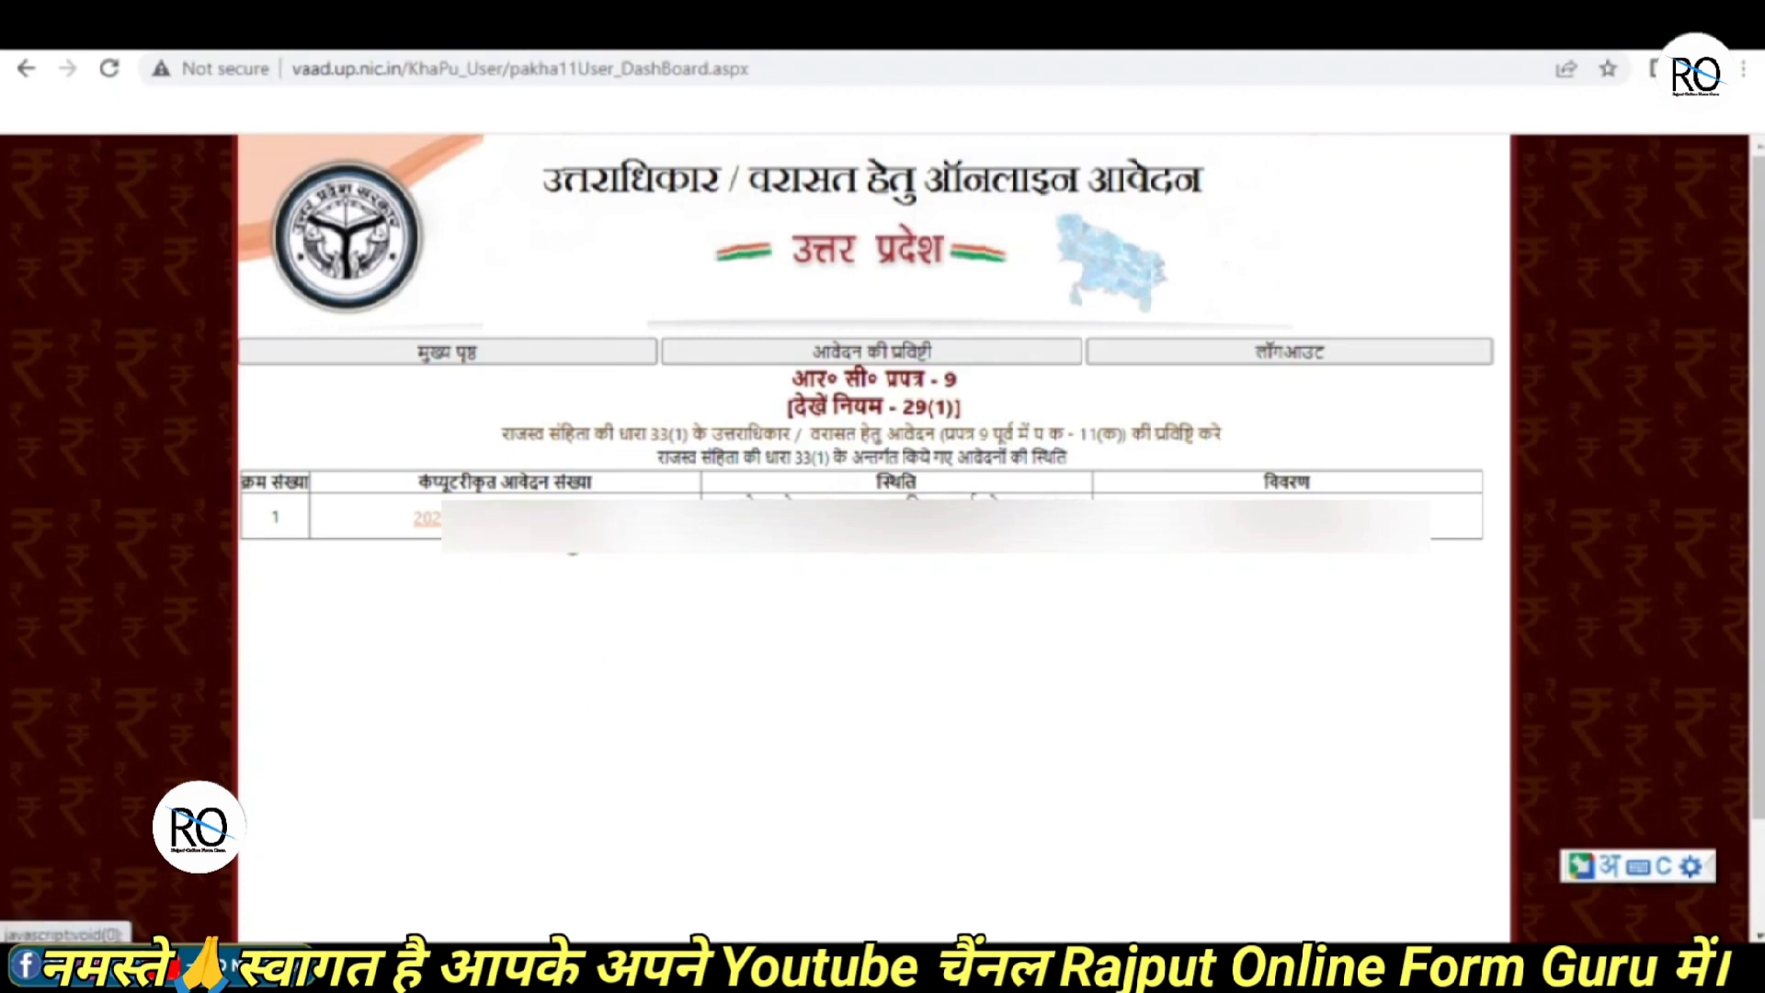
Open the saved application from the status list and review the details of Parts 1 to 4 in its printable form
click(568, 526)
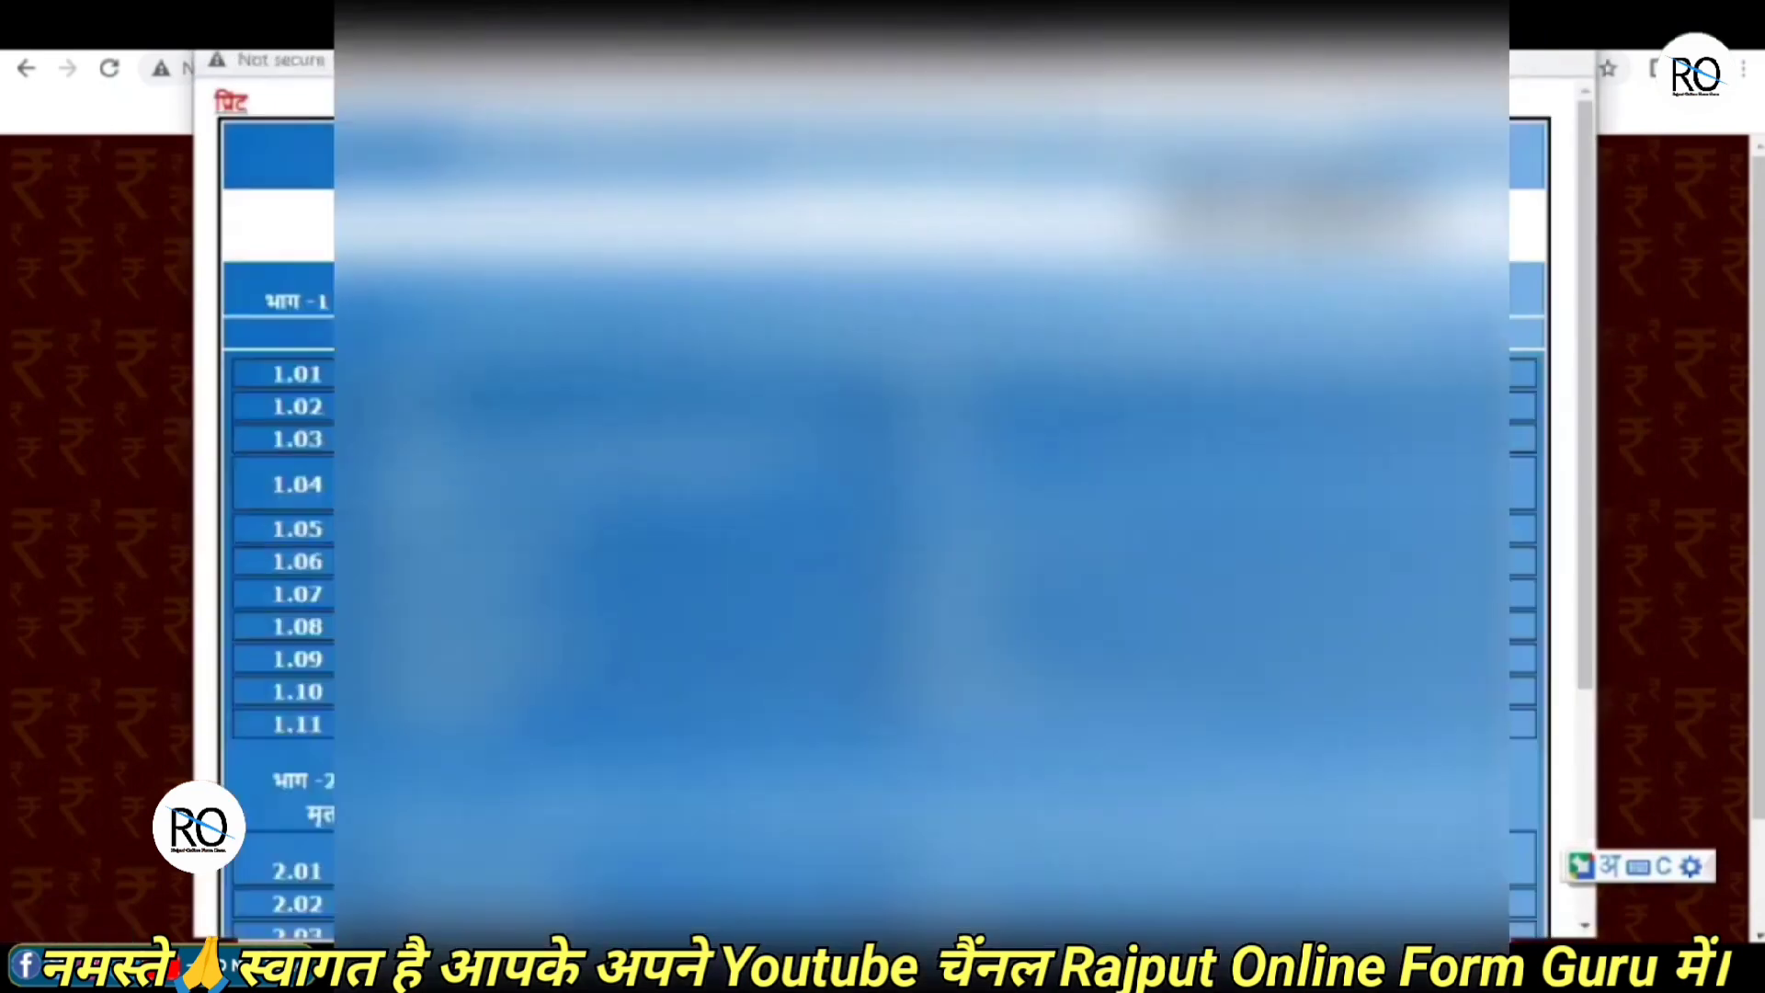
scroll(882, 515, down, 8)
scroll(882, 515, up, 5)
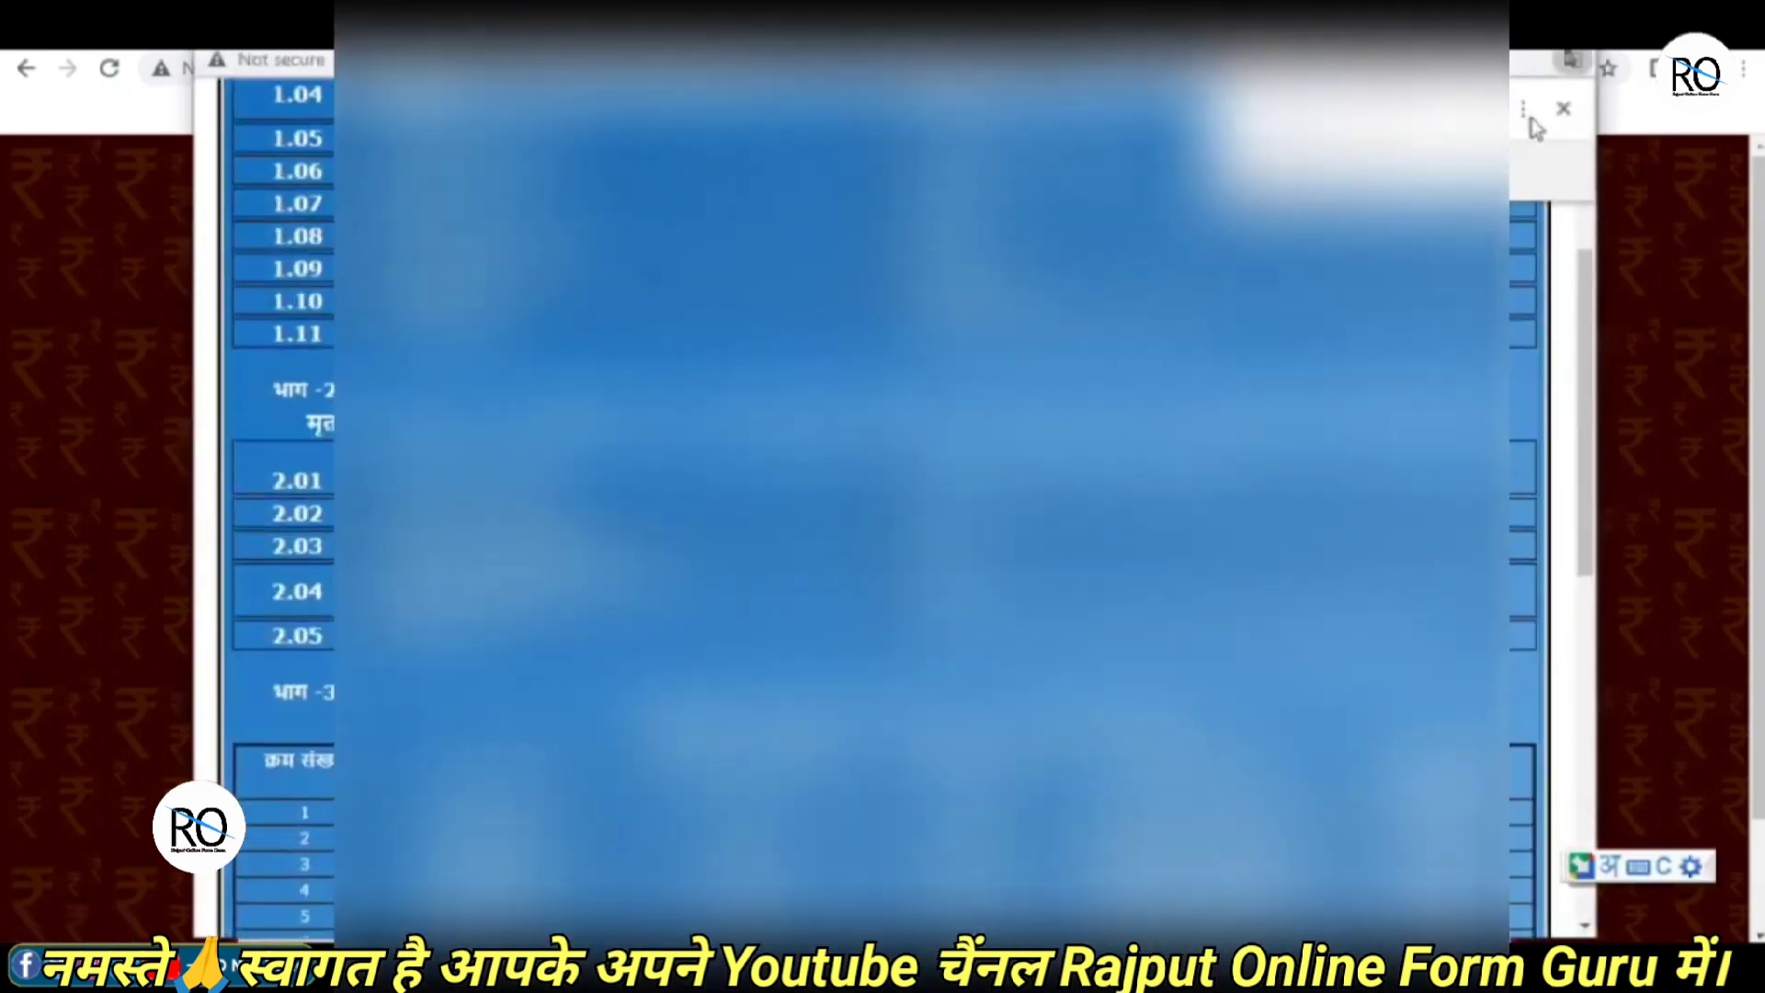
scroll(882, 515, down, 6)
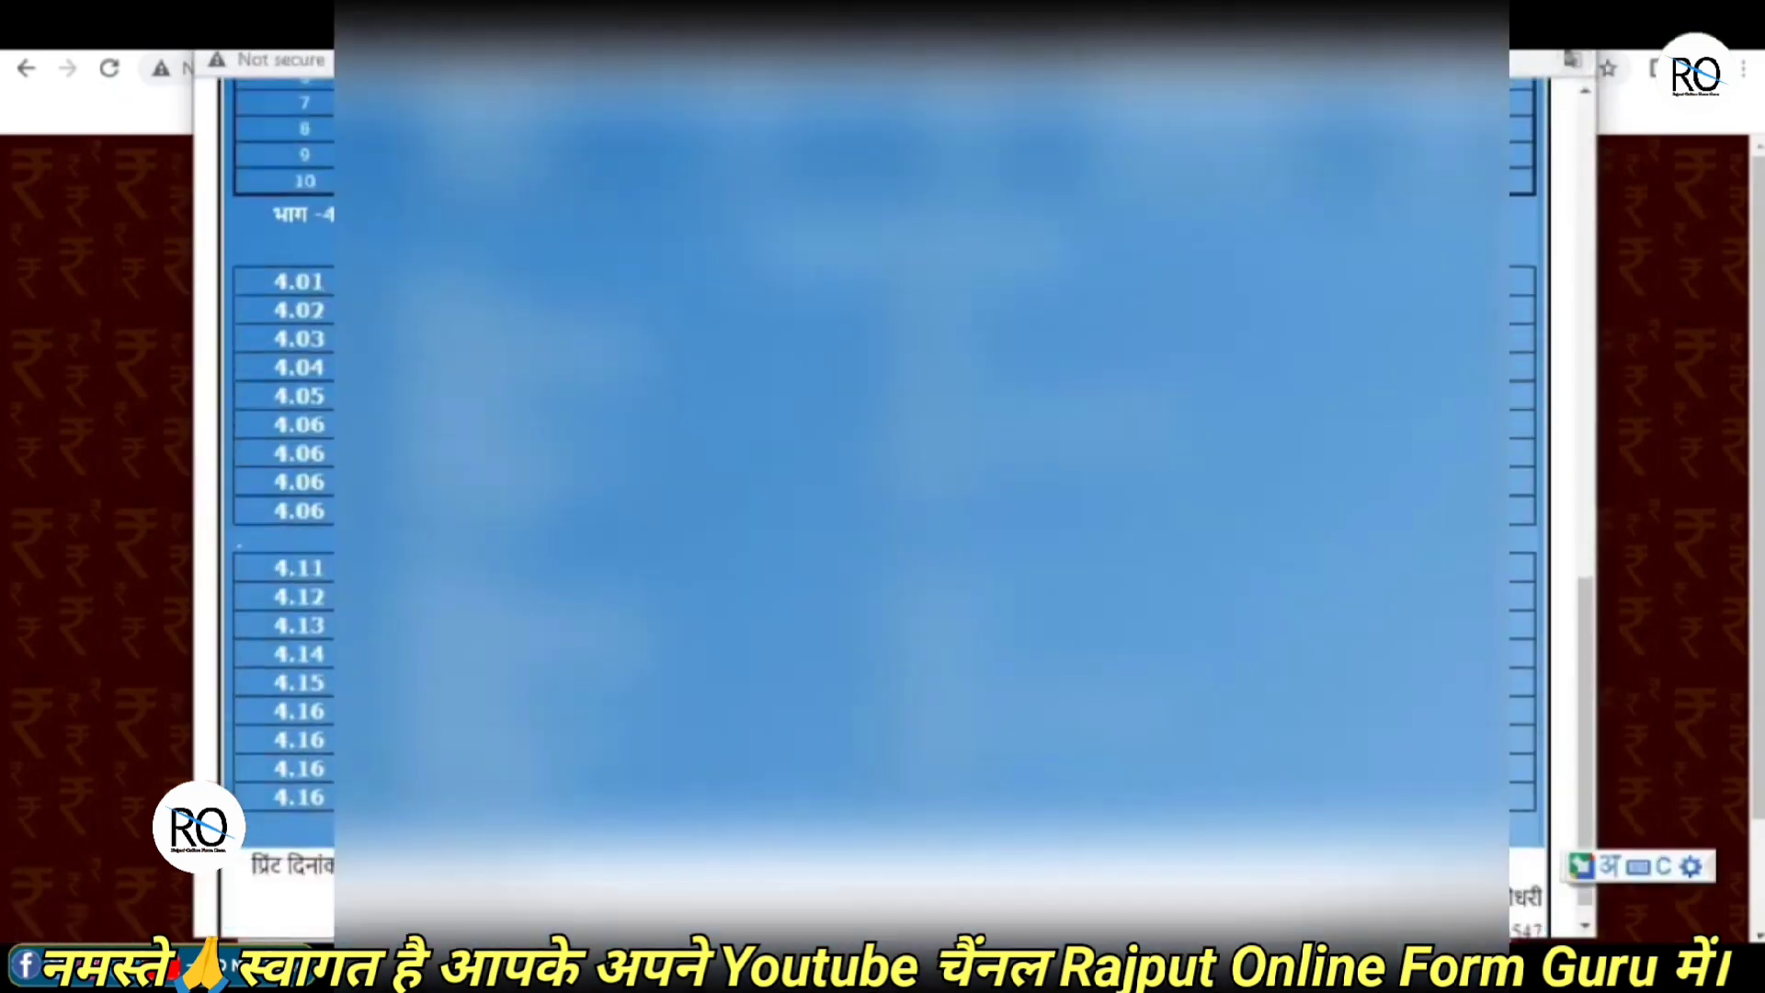